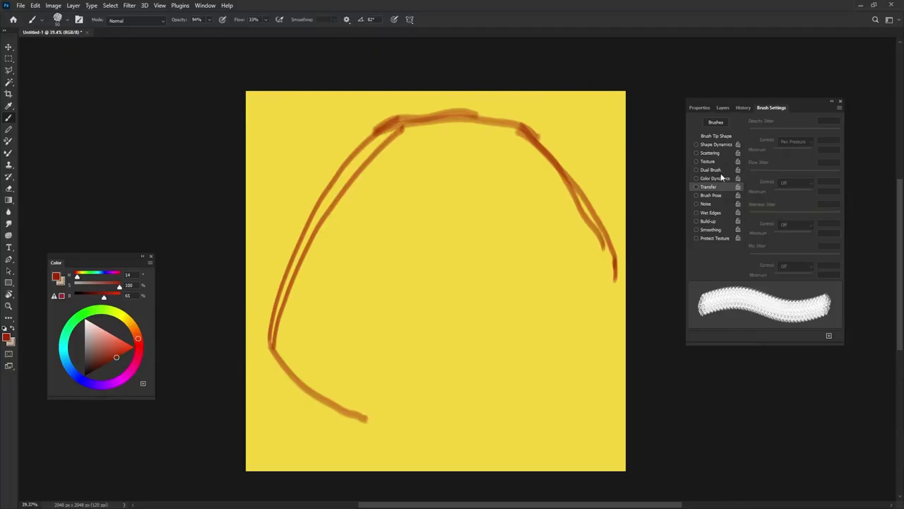
Enable Shape Dynamics with Pen Pressure size control, angle and roundness jitter at 0%, and minimum roundness at 1%
click(716, 144)
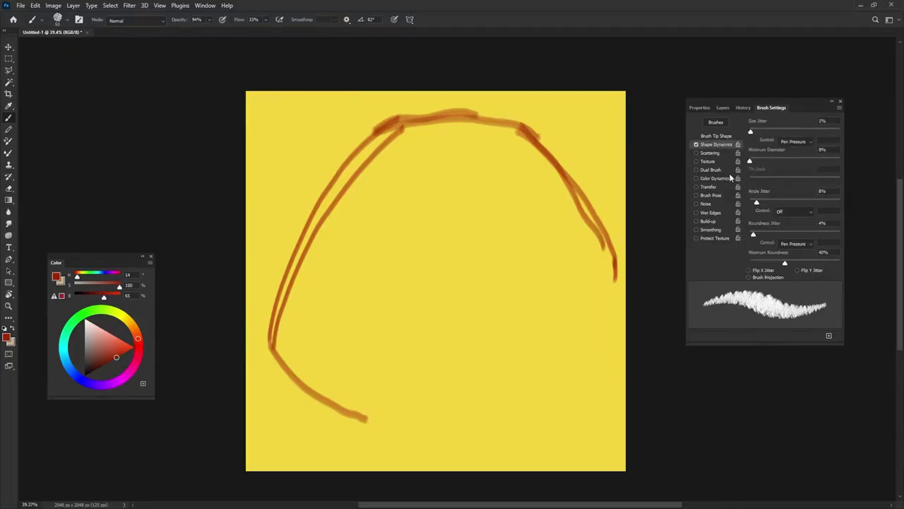
click(794, 141)
click(795, 135)
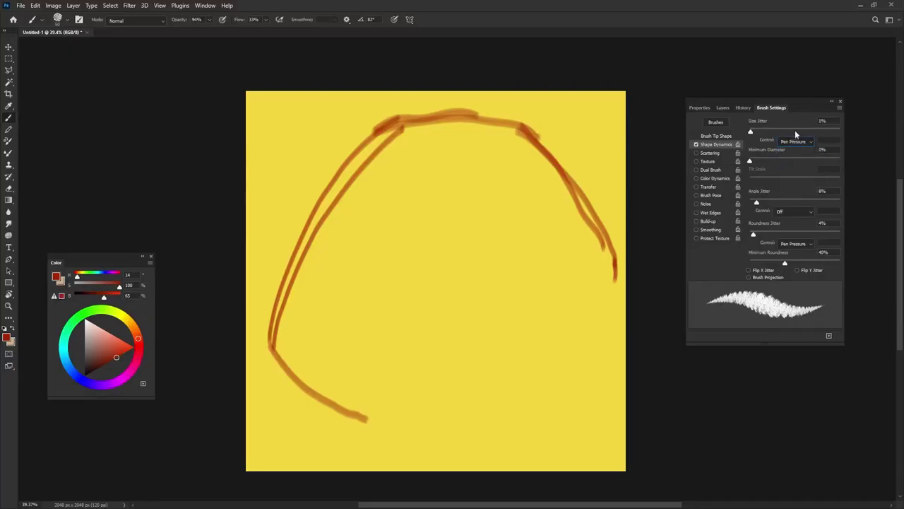
drag(758, 202, 747, 203)
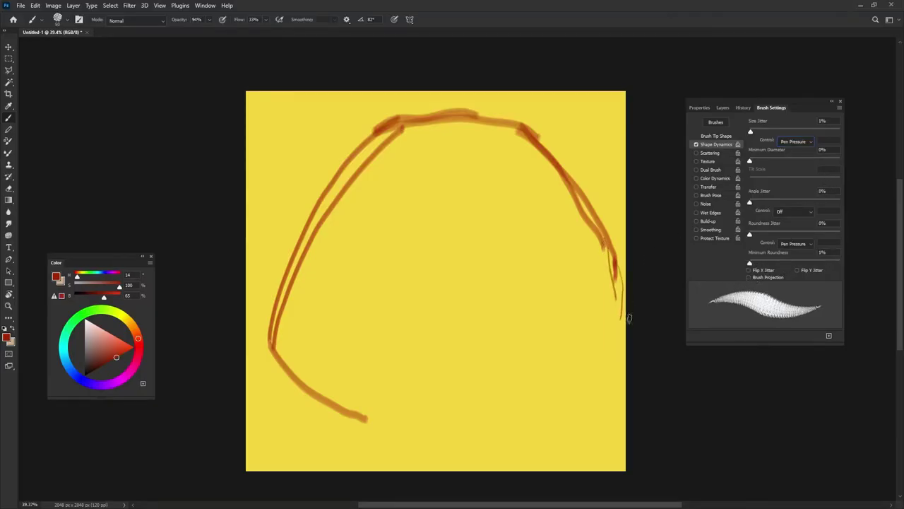
Sketch over the head outline and add a vertical line for the face's left side in dark red, raising opacity and flow to 100%
drag(639, 316, 533, 400)
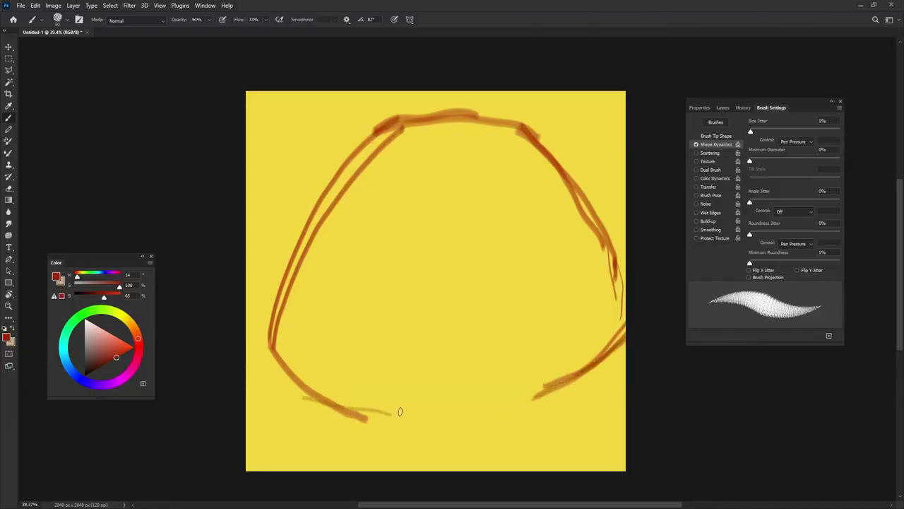
key(0)
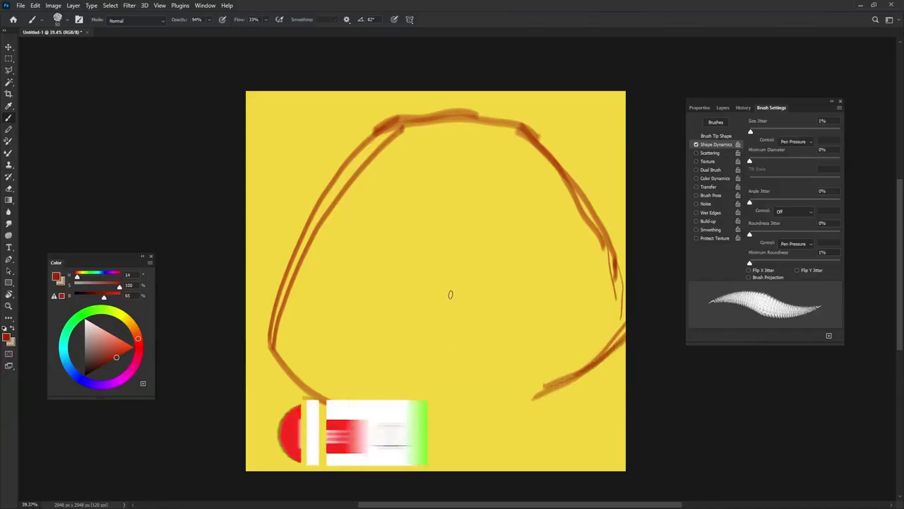
mouse_move(370, 128)
mouse_down()
mouse_move(265, 352)
mouse_move(327, 401)
mouse_up()
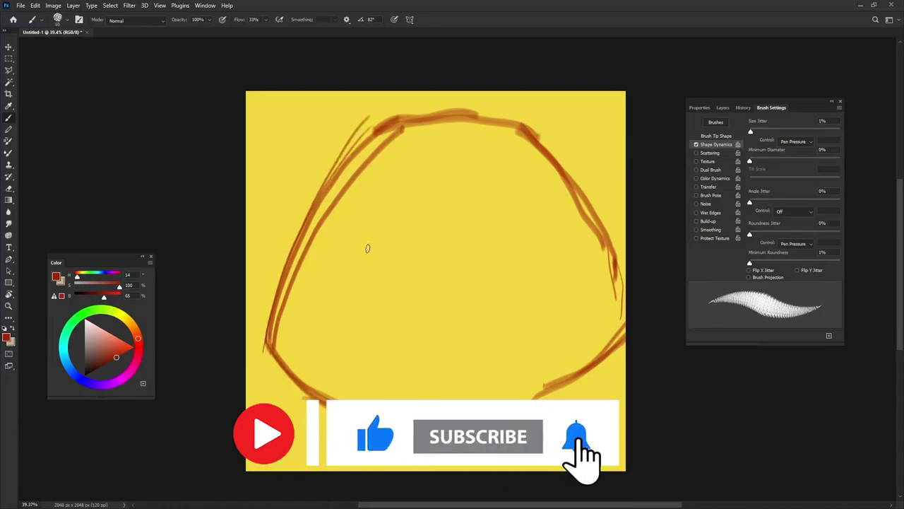
drag(375, 244, 385, 400)
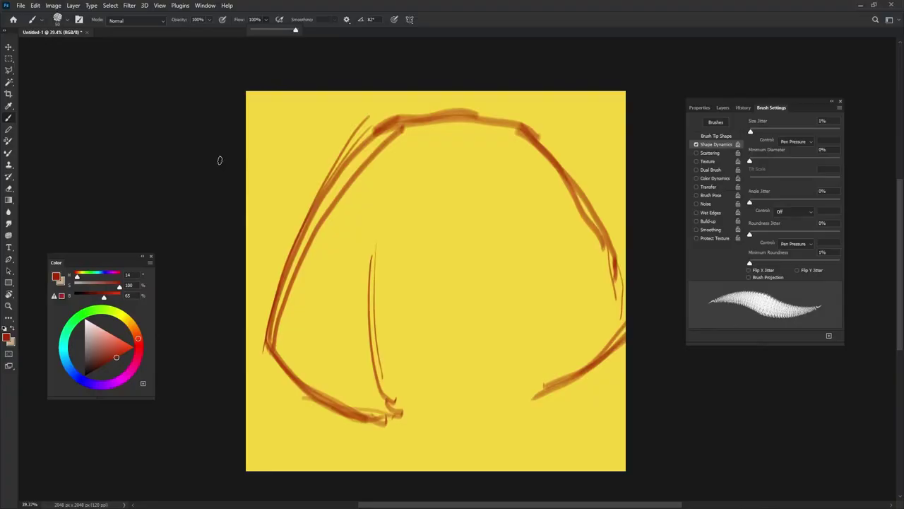
mouse_move(268, 349)
mouse_down()
mouse_move(386, 120)
mouse_move(565, 137)
mouse_move(642, 338)
mouse_up()
drag(556, 143, 640, 292)
drag(624, 355, 528, 408)
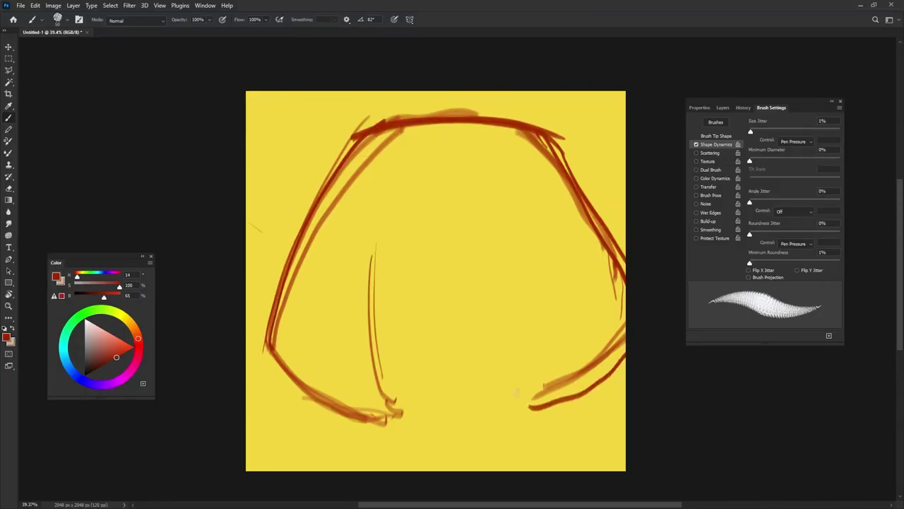
Turn off Shape Dynamics and sketch the face's sides, rounded chin and jaw with thick dark red strokes
click(696, 145)
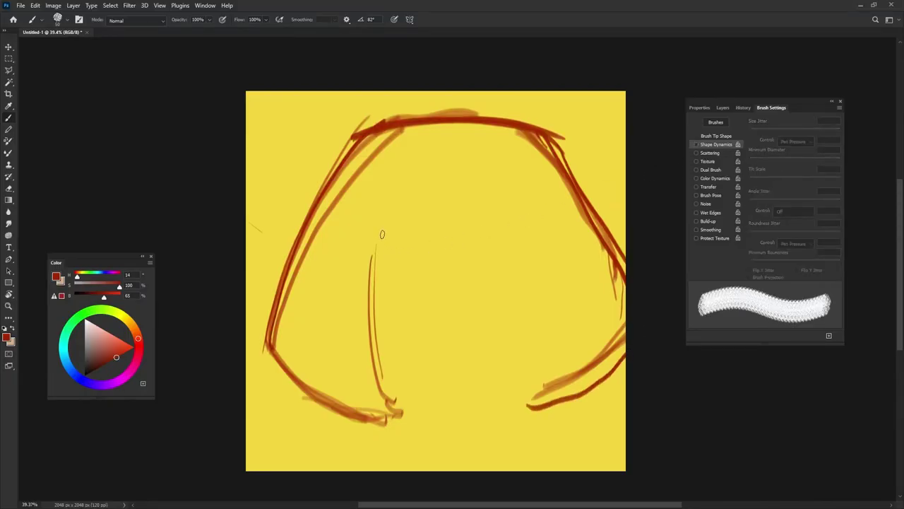
mouse_move(370, 243)
mouse_down()
mouse_move(409, 414)
mouse_move(332, 399)
mouse_up()
mouse_move(396, 382)
mouse_down()
mouse_move(502, 392)
mouse_move(508, 412)
mouse_move(577, 338)
mouse_up()
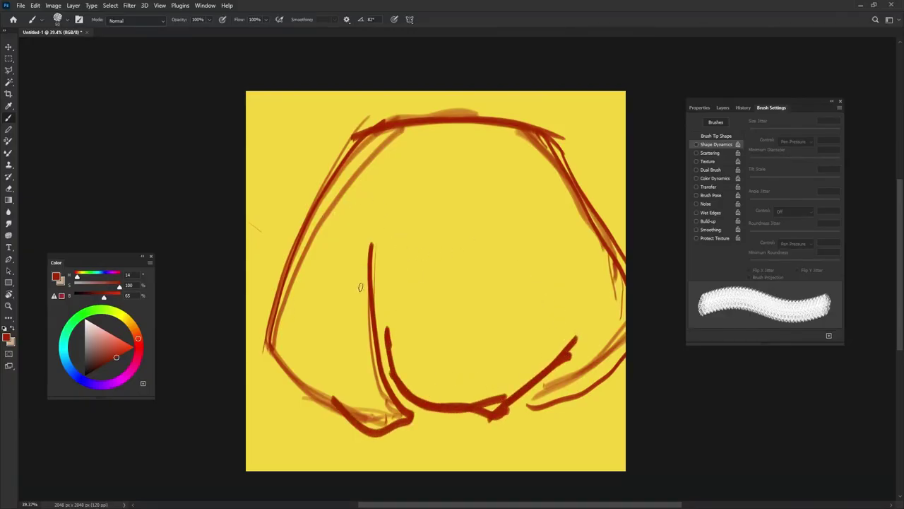
drag(349, 271, 386, 240)
mouse_move(378, 261)
mouse_down()
mouse_move(515, 215)
mouse_move(548, 228)
mouse_up()
mouse_move(500, 225)
mouse_down()
mouse_move(550, 240)
mouse_move(564, 277)
mouse_up()
drag(549, 228, 546, 374)
drag(546, 245, 549, 386)
drag(556, 302, 499, 427)
drag(381, 244, 377, 342)
drag(547, 339, 500, 421)
drag(535, 208, 538, 375)
drag(539, 243, 533, 367)
Sketch the hairline across the forehead and the hair lines running from its corners up to the crown
mouse_move(538, 217)
mouse_down()
mouse_move(520, 212)
mouse_move(380, 243)
mouse_up()
drag(366, 274, 386, 215)
drag(380, 140, 378, 236)
mouse_move(376, 178)
mouse_down()
mouse_move(378, 233)
mouse_move(515, 220)
mouse_up()
drag(531, 119, 537, 212)
drag(526, 131, 509, 207)
Sketch the left hair mass from the crown down to the jaw and thicken the face's left edge
drag(385, 110, 294, 280)
mouse_move(326, 211)
mouse_down()
mouse_move(338, 394)
mouse_move(403, 426)
mouse_up()
drag(311, 248, 360, 423)
drag(322, 205, 287, 253)
drag(352, 160, 282, 350)
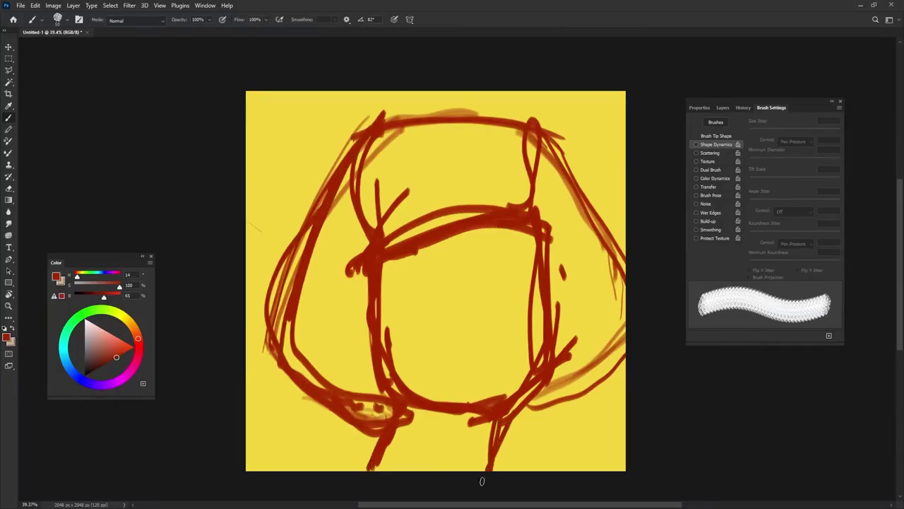
drag(378, 266, 390, 388)
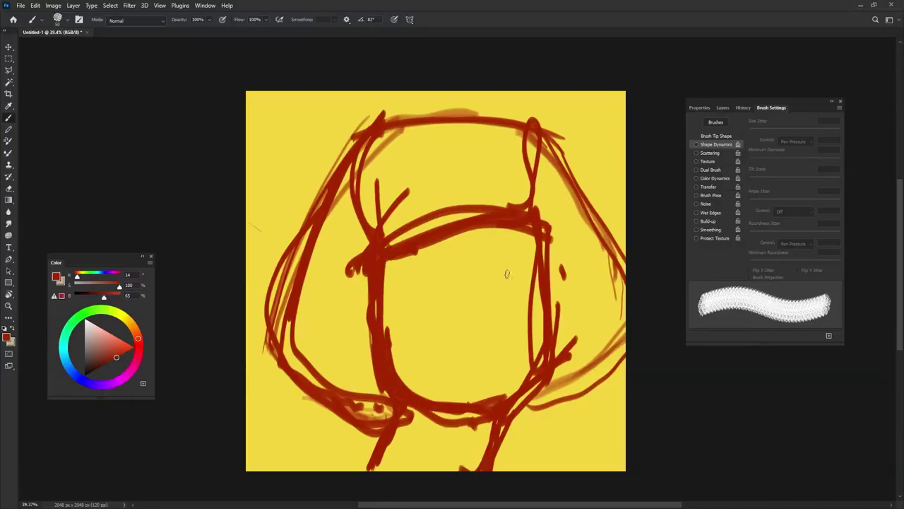
Pick magenta with hue 324, enlarge the brush to about 421 px and block in the whole head and neck silhouette
drag(131, 338, 131, 368)
click(114, 343)
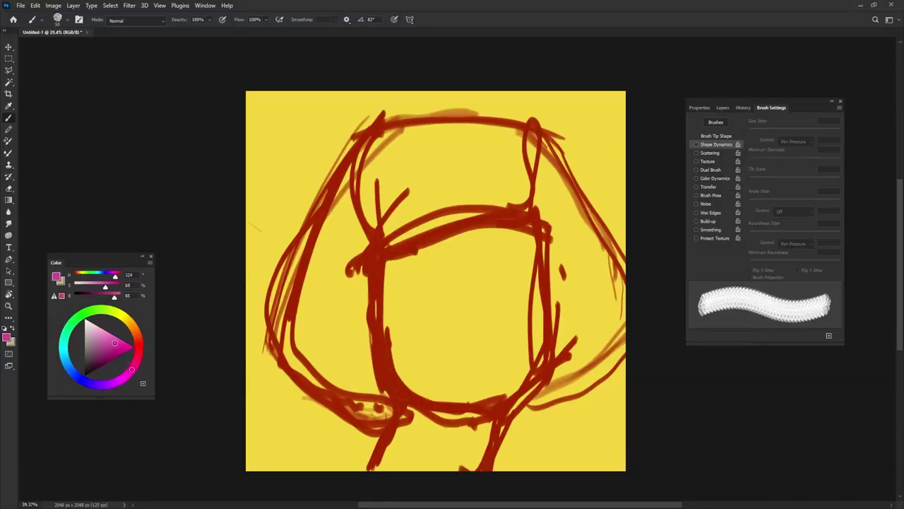
alt+drag(453, 341, 496, 342)
mouse_move(500, 253)
mouse_down()
mouse_move(415, 279)
mouse_move(330, 332)
mouse_move(421, 262)
mouse_move(405, 176)
mouse_move(387, 161)
mouse_move(318, 330)
mouse_move(359, 357)
mouse_move(363, 374)
mouse_move(432, 385)
mouse_move(422, 434)
mouse_move(405, 463)
mouse_move(479, 385)
mouse_move(525, 361)
mouse_move(465, 393)
mouse_move(564, 340)
mouse_move(475, 198)
mouse_move(405, 159)
mouse_move(387, 177)
mouse_move(541, 159)
mouse_move(383, 173)
mouse_move(555, 201)
mouse_move(601, 328)
mouse_move(567, 232)
mouse_move(598, 350)
mouse_move(405, 337)
mouse_move(420, 317)
mouse_move(366, 212)
mouse_move(350, 209)
mouse_move(289, 361)
mouse_move(332, 401)
mouse_move(386, 400)
mouse_move(604, 351)
mouse_move(445, 414)
mouse_move(619, 357)
mouse_move(569, 351)
mouse_move(548, 210)
mouse_move(601, 274)
mouse_move(526, 380)
mouse_move(433, 334)
mouse_up()
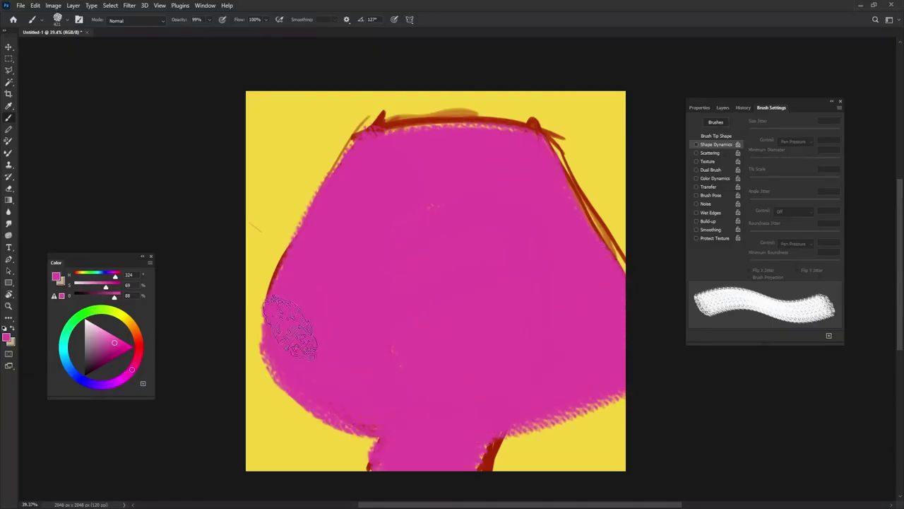
Block in the face and neck in orange with hue 24, using a brush of about 319 px
click(139, 332)
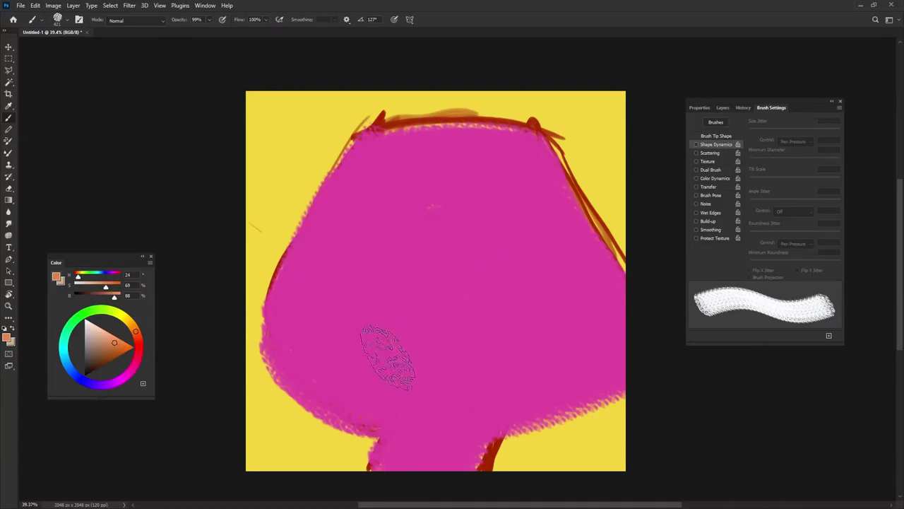
click(388, 352)
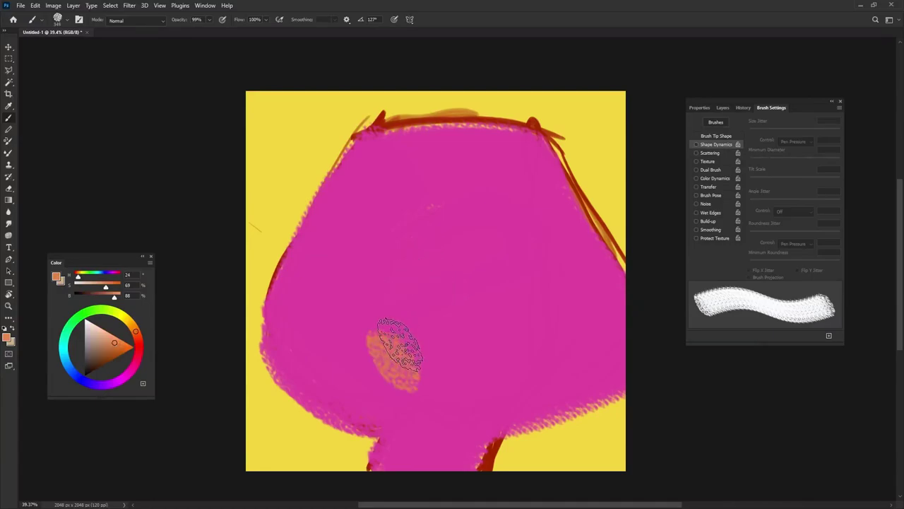
alt+right_click(401, 346)
mouse_move(408, 402)
mouse_down()
mouse_move(371, 362)
mouse_move(395, 267)
mouse_move(367, 350)
mouse_move(397, 254)
mouse_move(523, 239)
mouse_move(378, 255)
mouse_move(525, 250)
mouse_move(545, 358)
mouse_move(538, 379)
mouse_move(442, 436)
mouse_move(500, 388)
mouse_move(537, 308)
mouse_move(502, 298)
mouse_move(392, 339)
mouse_move(386, 354)
mouse_move(419, 424)
mouse_move(408, 460)
mouse_move(393, 461)
mouse_move(457, 419)
mouse_move(485, 357)
mouse_up()
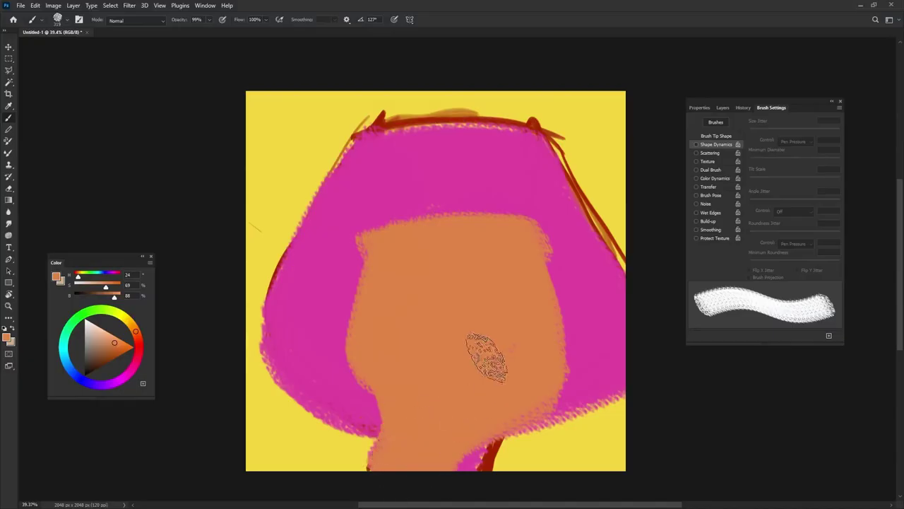
Tint the neck pink, then rotate the brush tip and trim the face's left edge with sampled magenta
alt+click(477, 448)
mouse_move(440, 442)
mouse_down()
mouse_move(428, 442)
mouse_move(471, 440)
mouse_move(424, 443)
mouse_move(438, 459)
mouse_up()
key(shift+Left)
key(shift+Left)
key(shift+Left)
alt+click(337, 370)
mouse_move(361, 388)
mouse_down()
mouse_move(375, 244)
mouse_move(327, 243)
mouse_up()
Paint overlapping light orange, peach and yellow strokes across the top of the hair and down its left side
drag(127, 336, 125, 330)
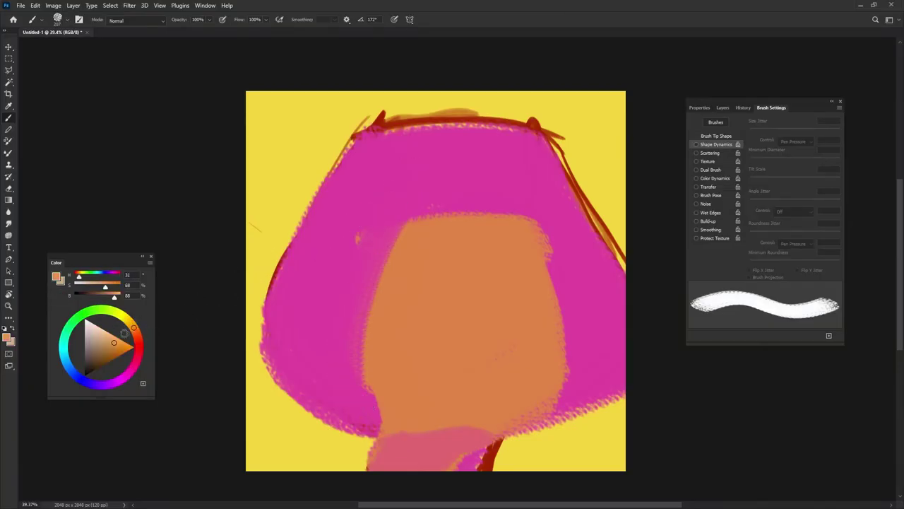
mouse_move(405, 199)
mouse_down()
mouse_move(358, 274)
mouse_move(437, 170)
mouse_move(446, 205)
mouse_move(514, 185)
mouse_move(442, 162)
mouse_move(390, 187)
mouse_move(385, 169)
mouse_move(358, 224)
mouse_move(456, 171)
mouse_move(515, 187)
mouse_move(545, 208)
mouse_move(546, 235)
mouse_up()
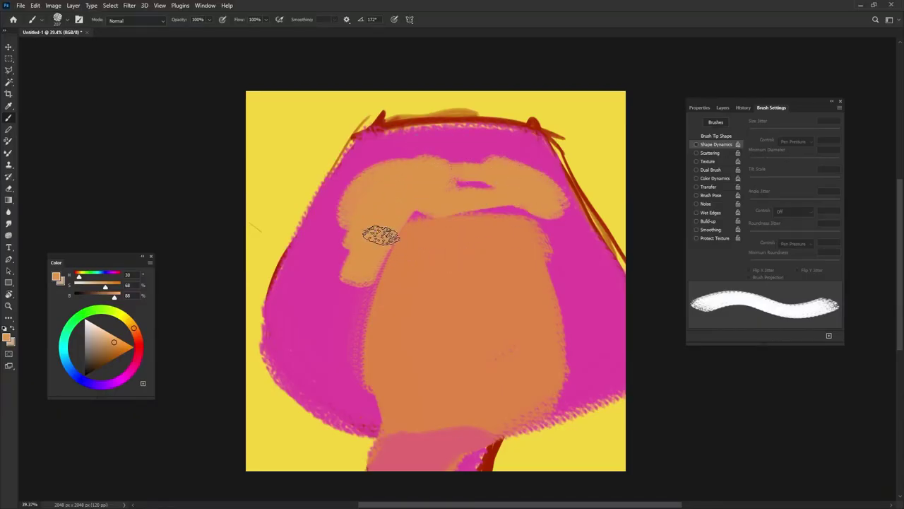
click(129, 321)
mouse_move(525, 163)
mouse_down()
mouse_move(373, 237)
mouse_move(384, 160)
mouse_move(418, 146)
mouse_move(369, 167)
mouse_move(478, 181)
mouse_up()
alt+click(489, 131)
mouse_move(526, 135)
mouse_down()
mouse_move(439, 176)
mouse_move(513, 186)
mouse_move(514, 223)
mouse_up()
alt+click(400, 146)
mouse_move(381, 177)
mouse_down()
mouse_move(393, 146)
mouse_move(450, 219)
mouse_move(527, 189)
mouse_up()
alt+click(495, 164)
mouse_move(495, 164)
mouse_down()
mouse_move(455, 180)
mouse_move(515, 195)
mouse_up()
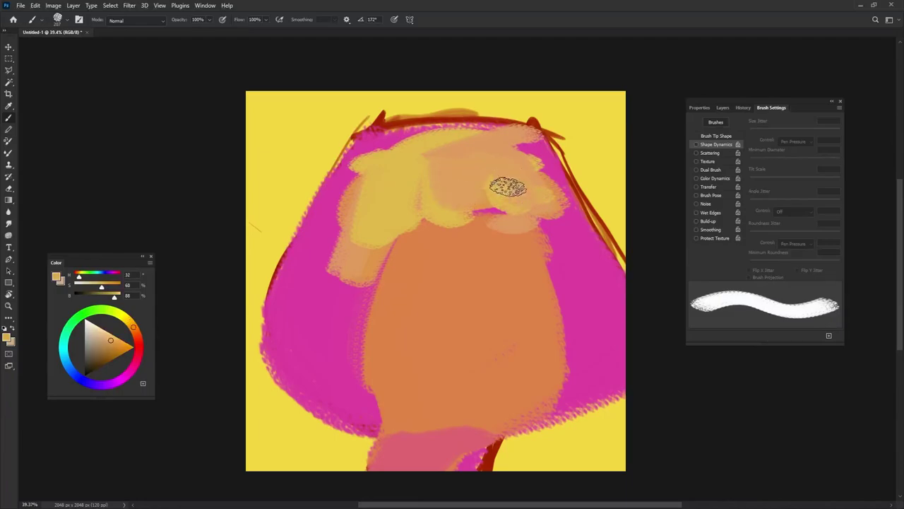
click(316, 311)
drag(339, 219, 291, 371)
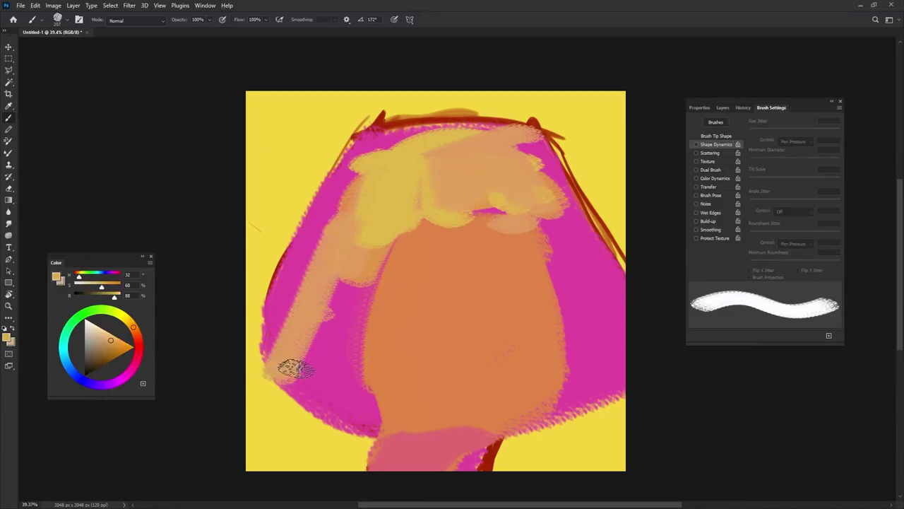
Switch to cyan and paint the left hair mass with cyan and sampled grey-blue strokes
click(64, 353)
drag(304, 305, 296, 381)
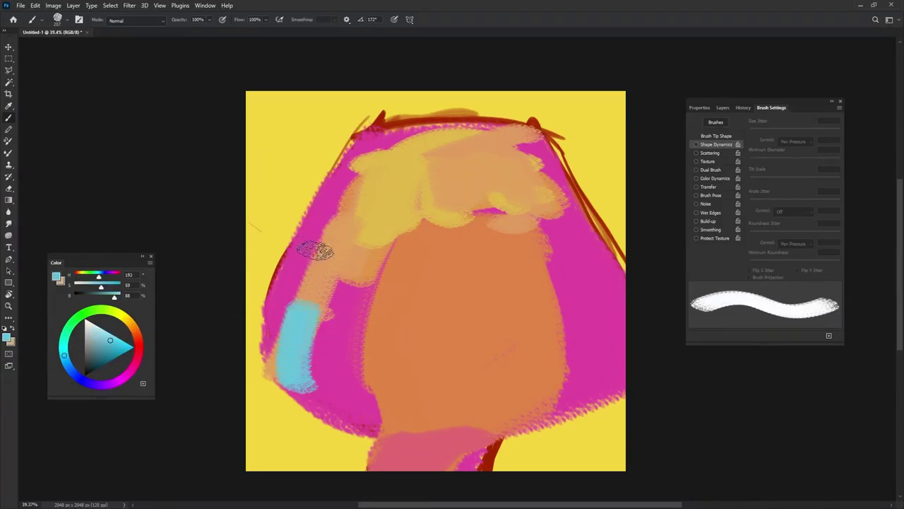
alt+click(311, 303)
mouse_move(338, 244)
mouse_down()
mouse_move(299, 331)
mouse_move(334, 379)
mouse_up()
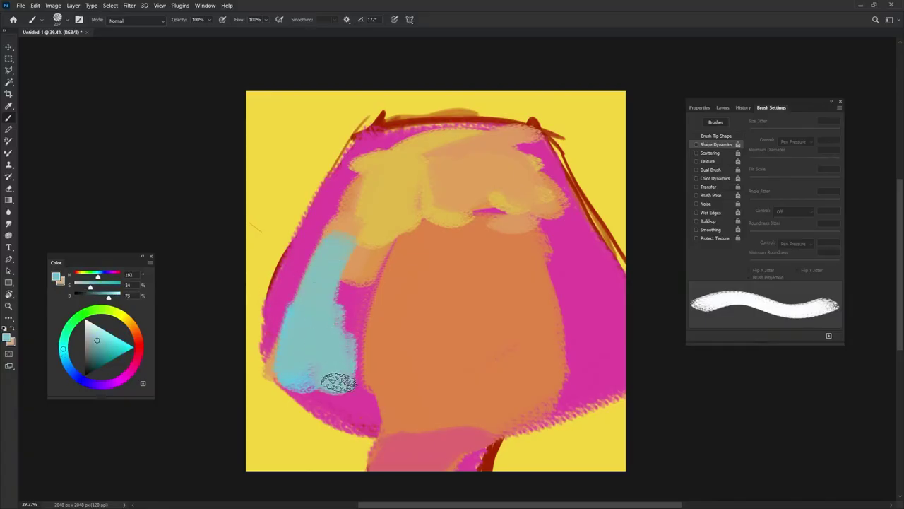
alt+click(347, 338)
drag(335, 263, 354, 208)
drag(289, 370, 346, 414)
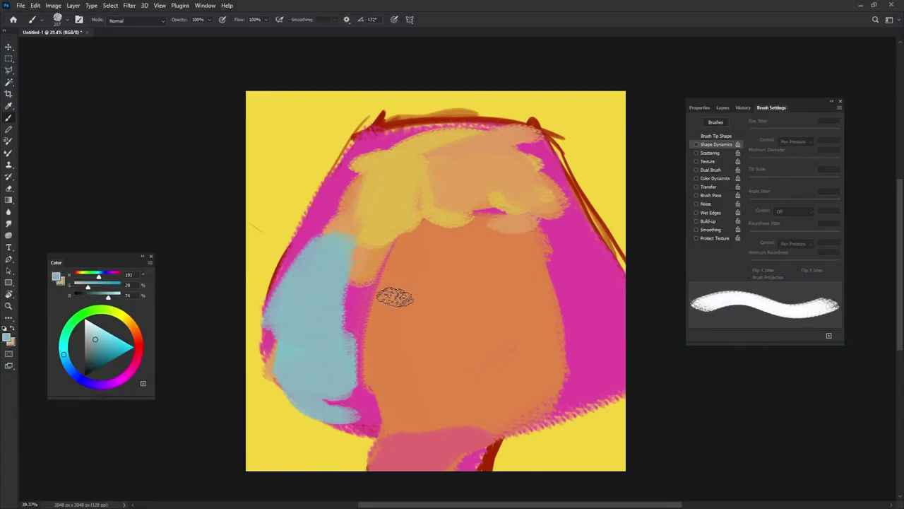
Fill the lower right hair mass with the same muted grey-blue
mouse_move(572, 389)
mouse_down()
mouse_move(587, 290)
mouse_move(616, 368)
mouse_up()
alt+click(591, 282)
mouse_move(597, 283)
mouse_down()
mouse_move(585, 370)
mouse_move(593, 404)
mouse_up()
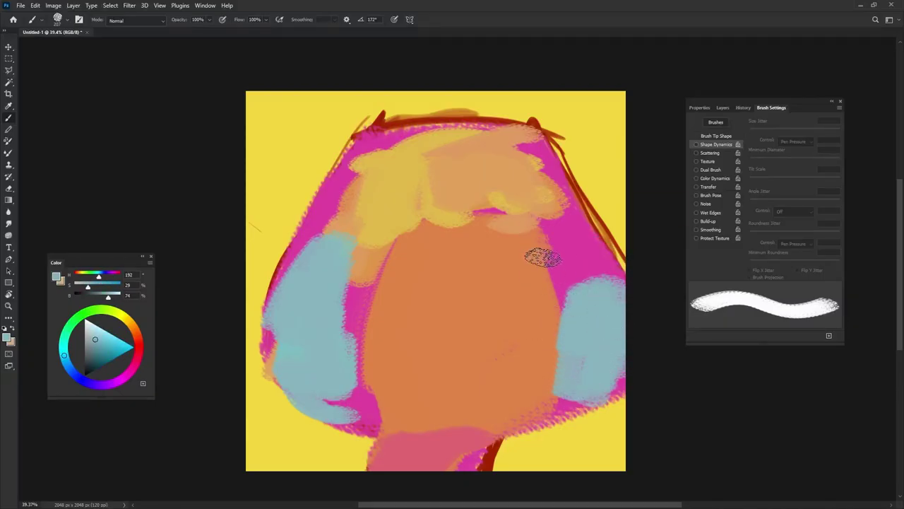
Sample the sketch's dark red, rotate the brush tip to 112° at 100% opacity and outline the face's left side and jaw
alt+click(555, 246)
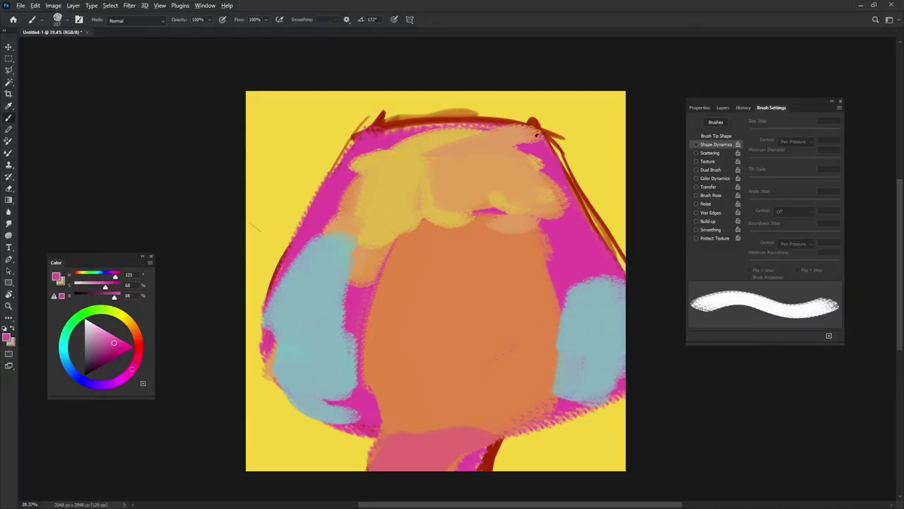
alt+click(537, 113)
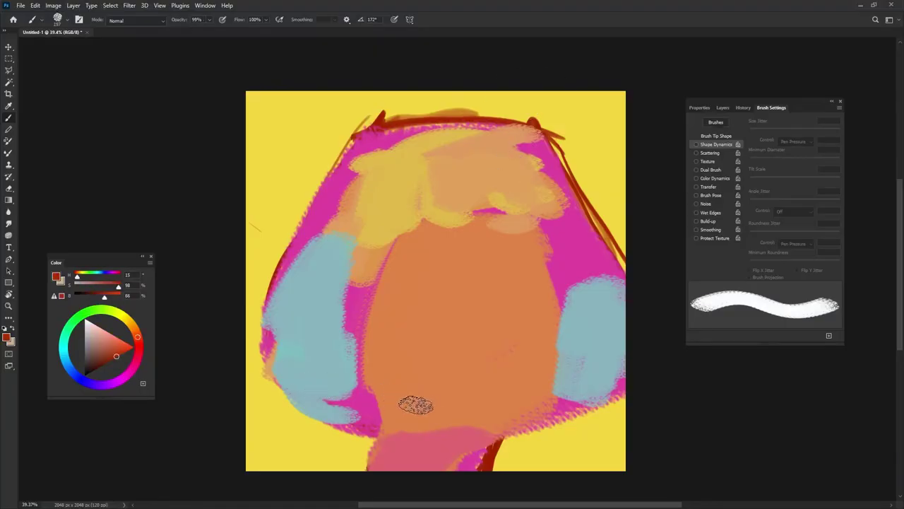
key(shift+Right)
key(shift+Right)
key(shift+Right)
key(shift+Right)
key(0)
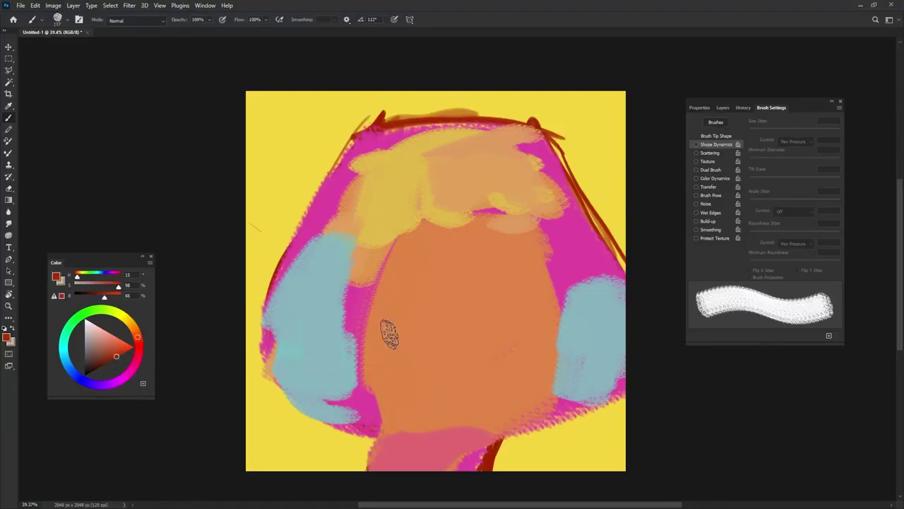
drag(386, 274, 381, 424)
mouse_move(377, 286)
mouse_down()
mouse_move(385, 403)
mouse_move(459, 434)
mouse_move(512, 442)
mouse_move(599, 385)
mouse_up()
Rotate the brush tip and paint a thick dark red hairline across the top of the face
key(shift+Left)
key(shift+Left)
key(shift+Left)
key(shift+Left)
key(shift+Left)
key(shift+Left)
key(shift+Left)
key(shift+Left)
key(shift+Left)
mouse_move(378, 276)
mouse_down()
mouse_move(394, 241)
mouse_move(533, 238)
mouse_up()
key(shift+Right)
key(shift+Right)
key(shift+Right)
drag(374, 256, 547, 249)
Rotate the brush tip back to 112° and outline the face's right side and lower jaw in dark red
key(shift+Right)
key(shift+Right)
key(shift+Right)
key(shift+Right)
key(shift+Right)
key(shift+Right)
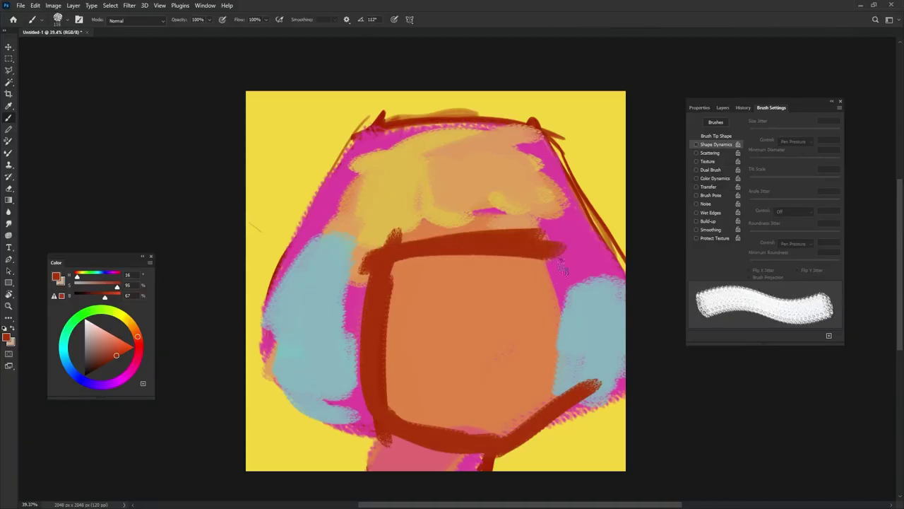
mouse_move(566, 275)
mouse_down()
mouse_move(540, 441)
mouse_move(388, 418)
mouse_move(421, 469)
mouse_up()
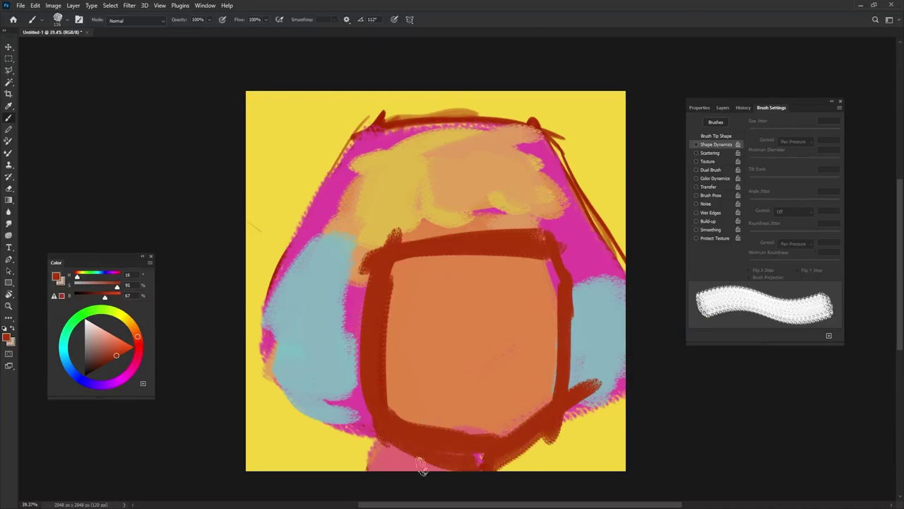
Extend the dark red beneath the left hair and widen the outer edges of both hair masses with sampled grey-blue
alt+click(379, 434)
mouse_move(364, 433)
mouse_down()
mouse_move(335, 425)
mouse_move(363, 413)
mouse_move(349, 430)
mouse_move(323, 417)
mouse_up()
alt+click(378, 415)
alt+click(336, 414)
mouse_move(255, 315)
mouse_down()
mouse_move(259, 366)
mouse_move(300, 430)
mouse_move(262, 357)
mouse_move(311, 223)
mouse_up()
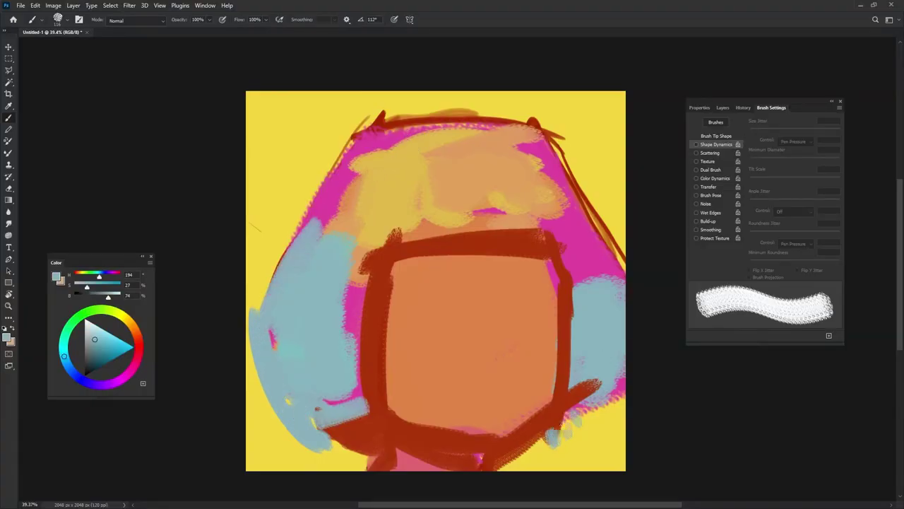
drag(556, 432, 622, 374)
Paint sampled orange and salmon pink strokes down the right side of the hair beside the face
alt+click(539, 207)
drag(568, 248, 563, 366)
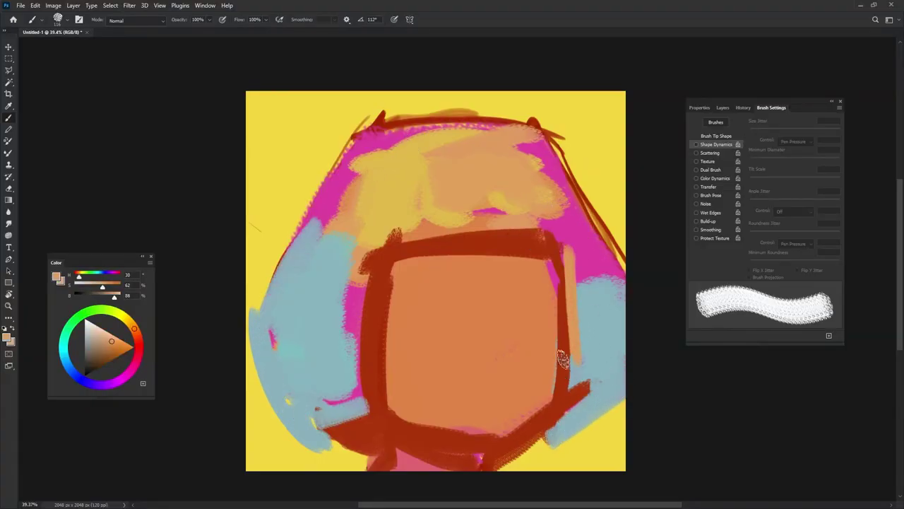
alt+click(577, 244)
drag(577, 246, 580, 367)
drag(596, 304, 606, 305)
mouse_move(571, 241)
mouse_down()
mouse_move(572, 233)
mouse_move(577, 253)
mouse_move(601, 260)
mouse_up()
Sample the warm yellow and paint it along the lower left part of the fringe
alt+click(429, 217)
mouse_move(389, 223)
mouse_down()
mouse_move(384, 188)
mouse_move(407, 148)
mouse_move(440, 188)
mouse_move(424, 219)
mouse_up()
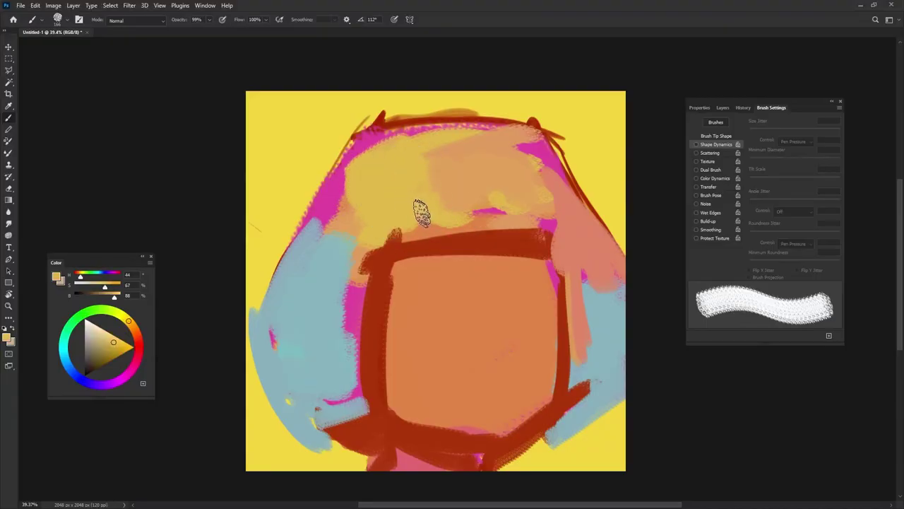
drag(400, 346, 395, 345)
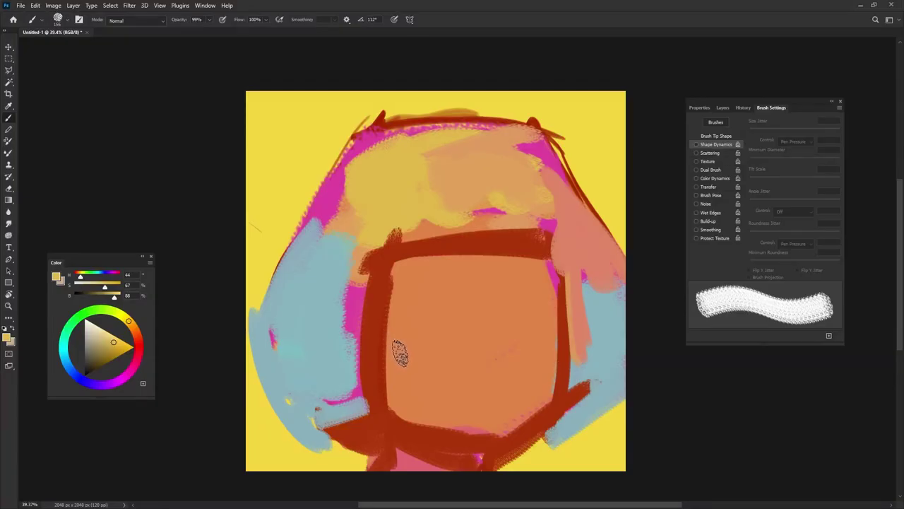
Layer sampled orange and tan strokes over the left hair mass and add a small yellow highlight near its top
alt+click(346, 205)
mouse_move(317, 226)
mouse_down()
mouse_move(346, 236)
mouse_move(336, 339)
mouse_up()
alt+click(304, 272)
drag(301, 290, 313, 374)
alt+click(388, 191)
alt+click(299, 182)
drag(332, 197, 339, 207)
alt+click(314, 233)
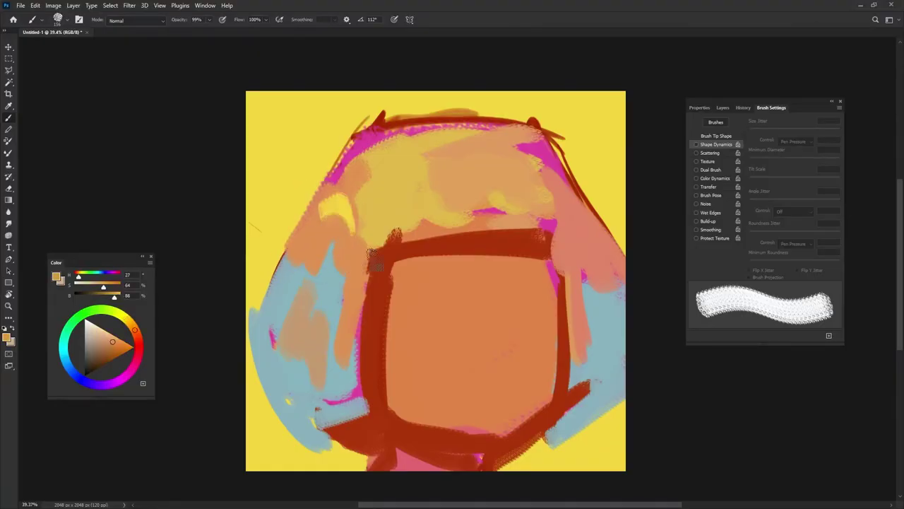
Paint a sampled peach band along the lower edge of the fringe and enable Transfer for the brush
alt+click(549, 207)
drag(530, 249, 375, 239)
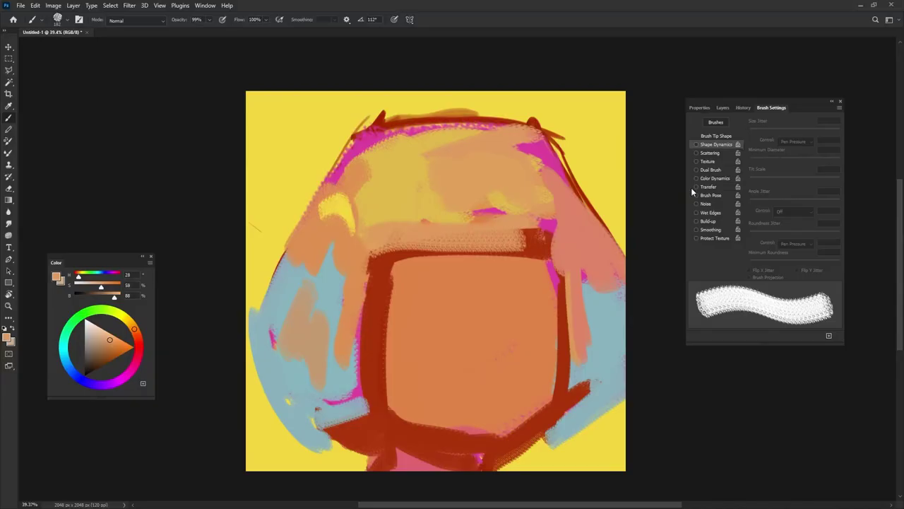
click(725, 186)
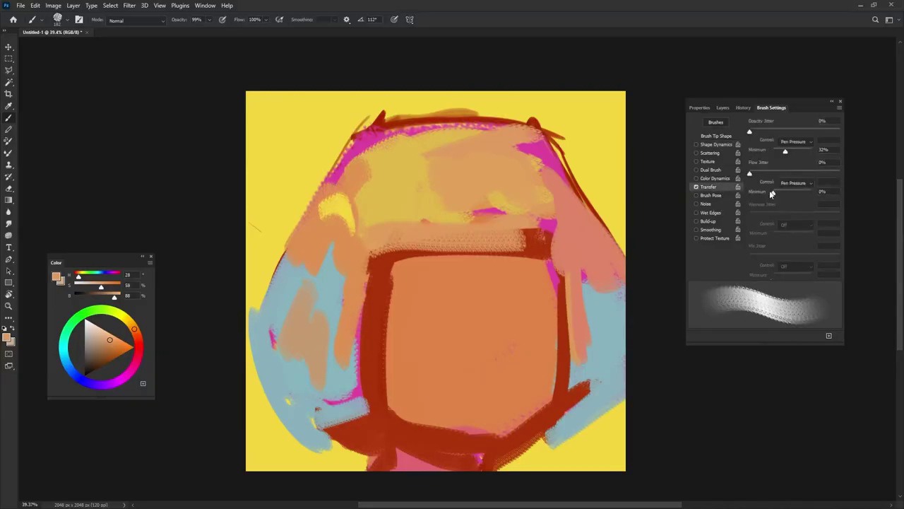
Choose a bright red and paint a round soft spot for the nose in the middle of the face
drag(474, 329, 467, 330)
drag(415, 357, 431, 357)
drag(131, 357, 123, 343)
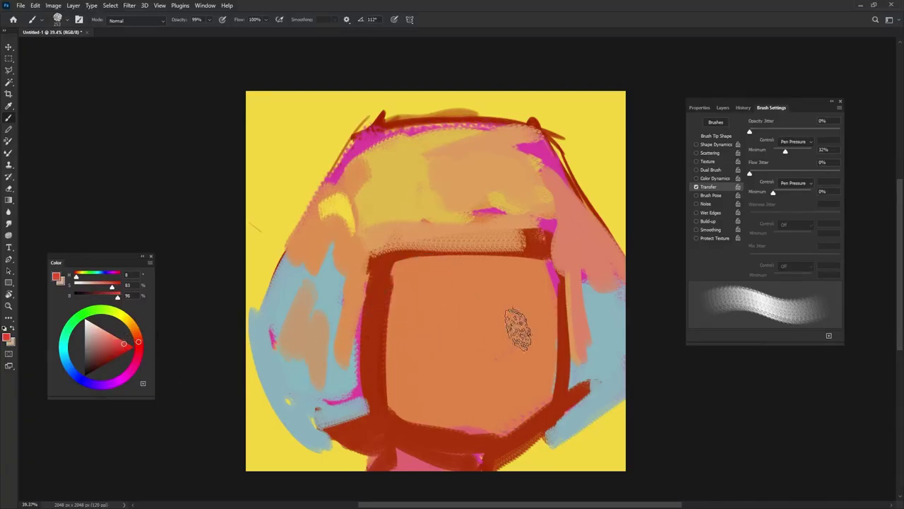
drag(449, 352, 474, 329)
alt+click(484, 348)
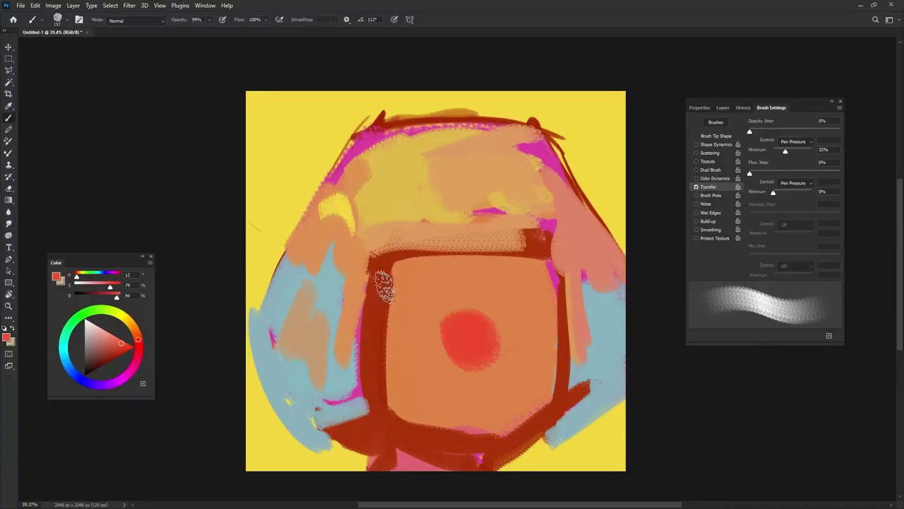
Paint red patches over both eye areas and extend the red down the left side of the face and along the jaw
mouse_move(382, 286)
mouse_down()
mouse_move(384, 297)
mouse_move(417, 295)
mouse_up()
drag(521, 293, 530, 297)
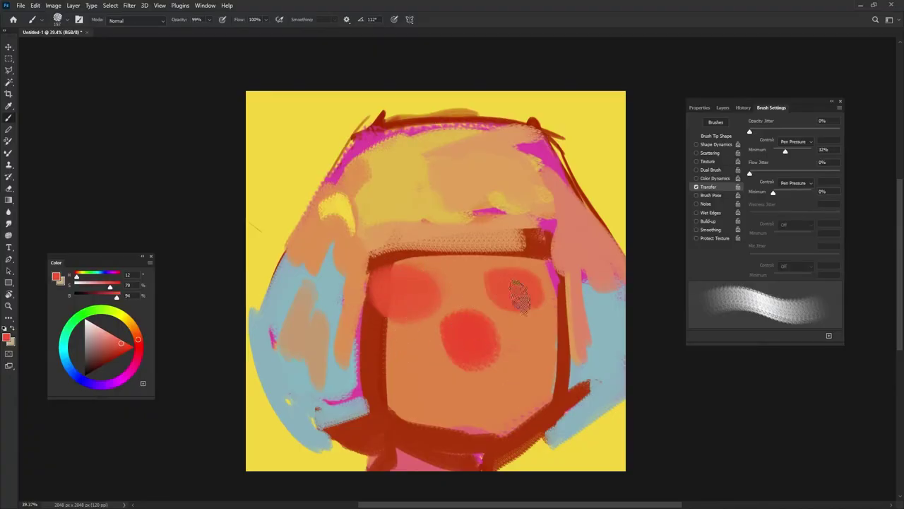
mouse_move(410, 299)
mouse_down()
mouse_move(499, 265)
mouse_move(530, 279)
mouse_up()
mouse_move(378, 265)
mouse_down()
mouse_move(378, 402)
mouse_move(466, 427)
mouse_up()
Mix a dark magenta (H 325, S 73, B 56) and paint it along the left jawline, angling the brush to follow the curve
alt+click(406, 407)
click(131, 368)
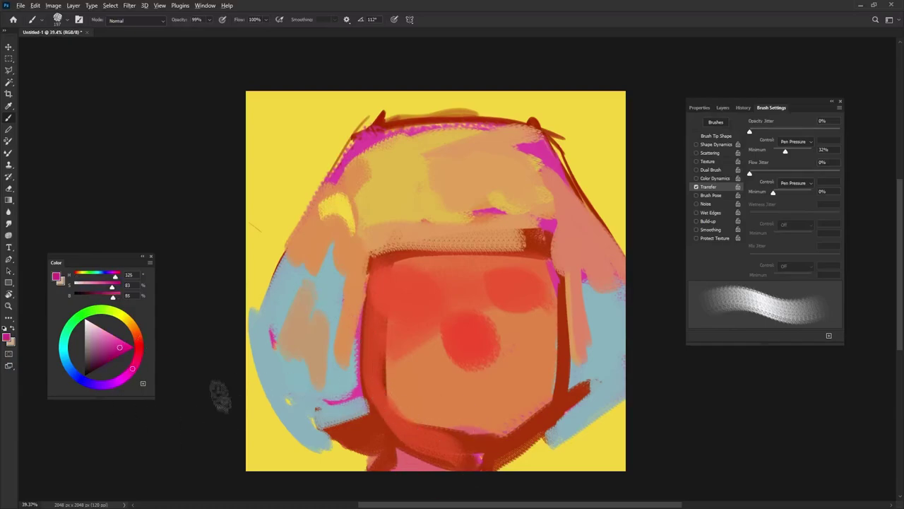
click(104, 355)
drag(376, 410, 388, 416)
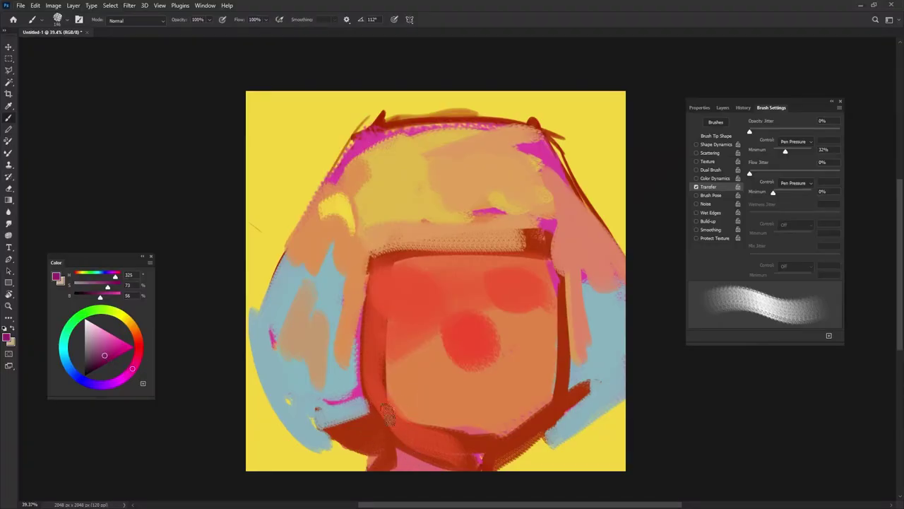
drag(356, 338, 399, 439)
alt+click(371, 383)
mouse_move(367, 368)
mouse_down()
mouse_move(403, 433)
mouse_move(448, 458)
mouse_up()
alt+click(410, 430)
key(shift+Left)
key(shift+Left)
key(shift+Left)
drag(399, 436, 456, 458)
drag(404, 414, 462, 444)
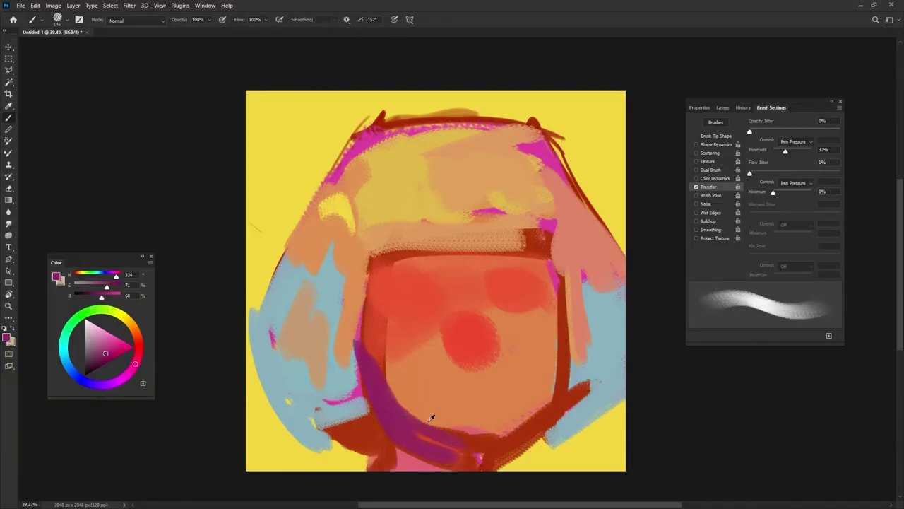
Layer muted mauve over the left jaw shadow and neck, sampling neighbouring colours between strokes
drag(401, 408, 419, 427)
alt+click(347, 376)
mouse_move(381, 379)
mouse_down()
mouse_move(406, 419)
mouse_move(371, 368)
mouse_move(438, 446)
mouse_move(417, 446)
mouse_move(424, 422)
mouse_up()
alt+click(388, 396)
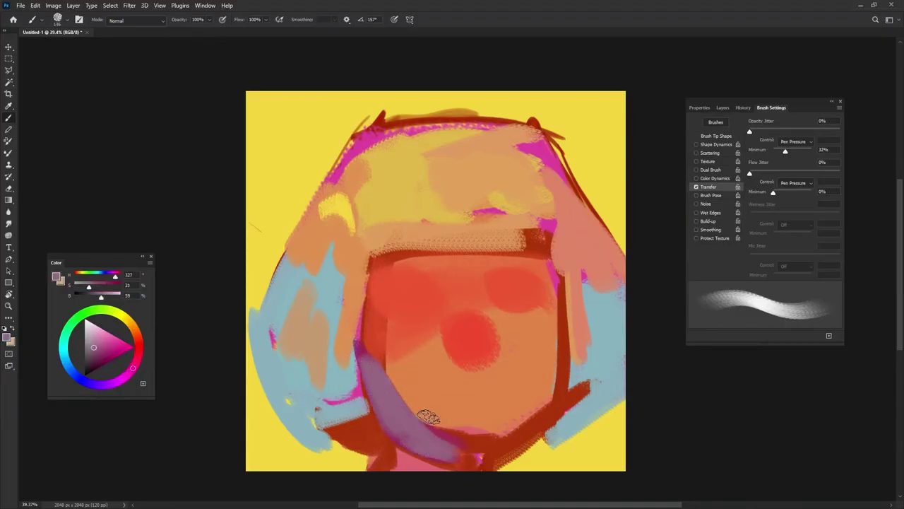
mouse_move(441, 437)
mouse_down()
mouse_move(450, 459)
mouse_move(467, 400)
mouse_move(405, 436)
mouse_move(410, 447)
mouse_move(382, 396)
mouse_move(400, 439)
mouse_move(446, 463)
mouse_move(412, 459)
mouse_move(386, 473)
mouse_move(479, 448)
mouse_move(456, 438)
mouse_move(442, 446)
mouse_move(471, 458)
mouse_move(395, 484)
mouse_move(493, 452)
mouse_up()
alt+click(459, 439)
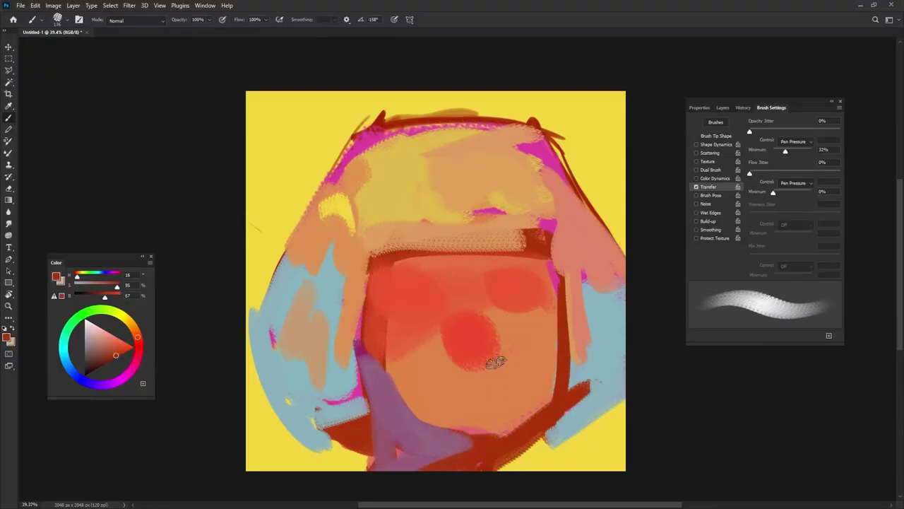
Repaint the lower face in bright orange and cover the upper face with sampled red
alt+click(452, 383)
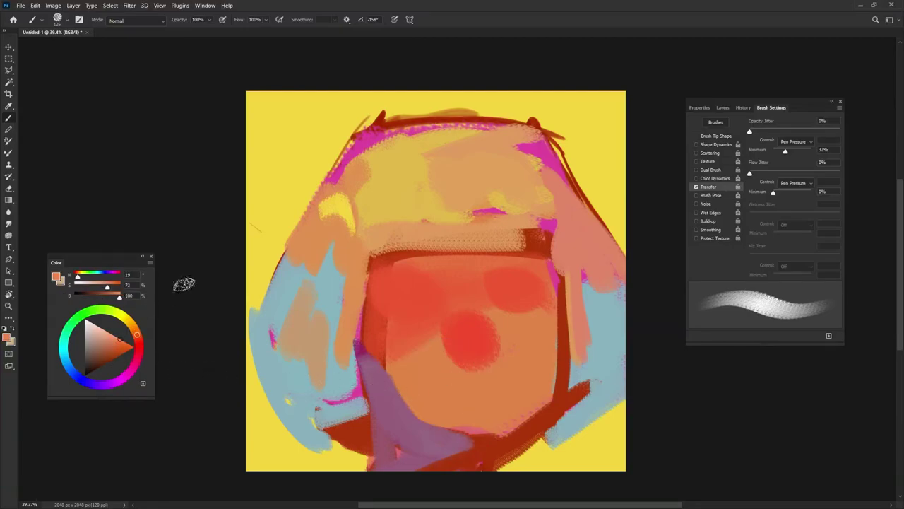
mouse_move(397, 363)
mouse_down()
mouse_move(467, 440)
mouse_move(532, 419)
mouse_move(513, 423)
mouse_move(543, 324)
mouse_move(521, 405)
mouse_move(450, 354)
mouse_move(423, 315)
mouse_move(473, 308)
mouse_move(493, 341)
mouse_up()
alt+click(418, 318)
mouse_move(418, 319)
mouse_down()
mouse_move(389, 379)
mouse_move(421, 379)
mouse_move(504, 285)
mouse_move(532, 325)
mouse_up()
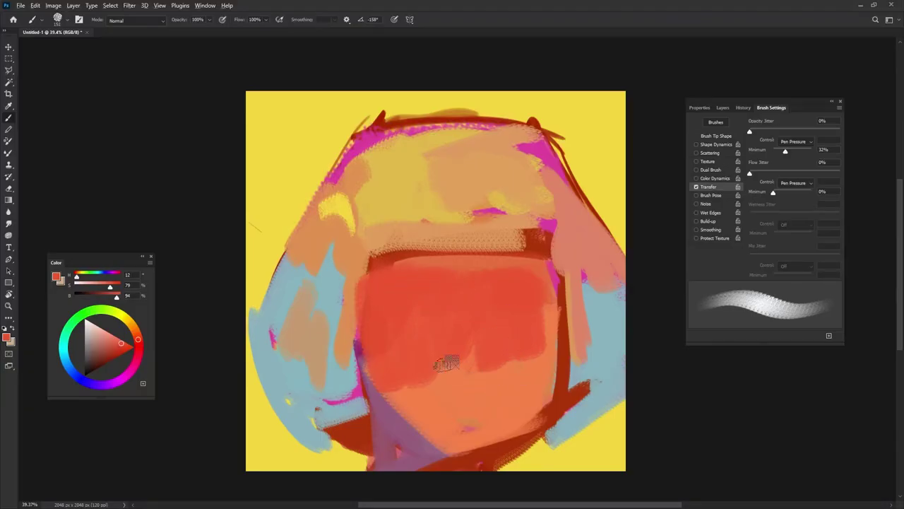
Add a small grey-blue mark above the chin and extend sampled warm colours across the forehead up to the fringe
alt+click(338, 280)
drag(471, 424, 487, 426)
alt+click(498, 426)
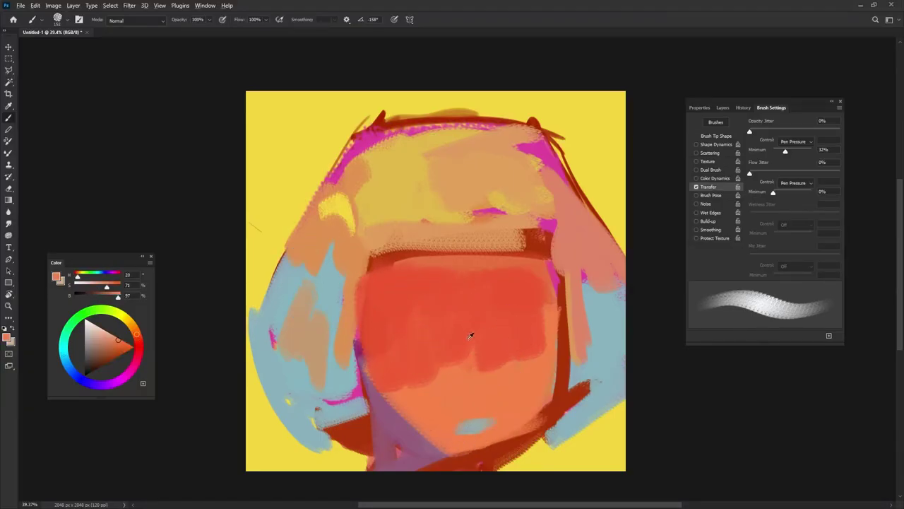
drag(381, 281, 502, 263)
alt+click(426, 291)
mouse_move(383, 262)
mouse_down()
mouse_move(539, 261)
mouse_move(495, 268)
mouse_up()
Rework the lower left corner of the fringe with sampled colours, rotating the brush tip between strokes
drag(404, 140, 394, 137)
alt+click(384, 126)
key(shift+Left)
key(shift+Left)
key(shift+Left)
drag(406, 259, 407, 261)
mouse_move(360, 282)
mouse_down()
mouse_move(400, 241)
mouse_move(399, 233)
mouse_move(383, 238)
mouse_move(380, 257)
mouse_move(404, 232)
mouse_move(385, 252)
mouse_move(371, 213)
mouse_move(404, 236)
mouse_move(373, 210)
mouse_move(392, 232)
mouse_move(391, 248)
mouse_move(359, 254)
mouse_up()
alt+click(384, 238)
key(shift+Right)
key(shift+Right)
key(shift+Right)
key(shift+Right)
key(shift+Right)
key(shift+Right)
key(shift+Right)
alt+click(404, 235)
Paint sampled orange and tan strokes down the left hair mass beside the face
alt+click(357, 250)
mouse_move(349, 216)
mouse_down()
mouse_move(320, 239)
mouse_move(338, 252)
mouse_move(330, 356)
mouse_up()
alt+click(335, 367)
drag(353, 397, 360, 249)
Sample the dark magenta-purple and paint it down the left edge of the face from the temple to the jaw
alt+click(362, 253)
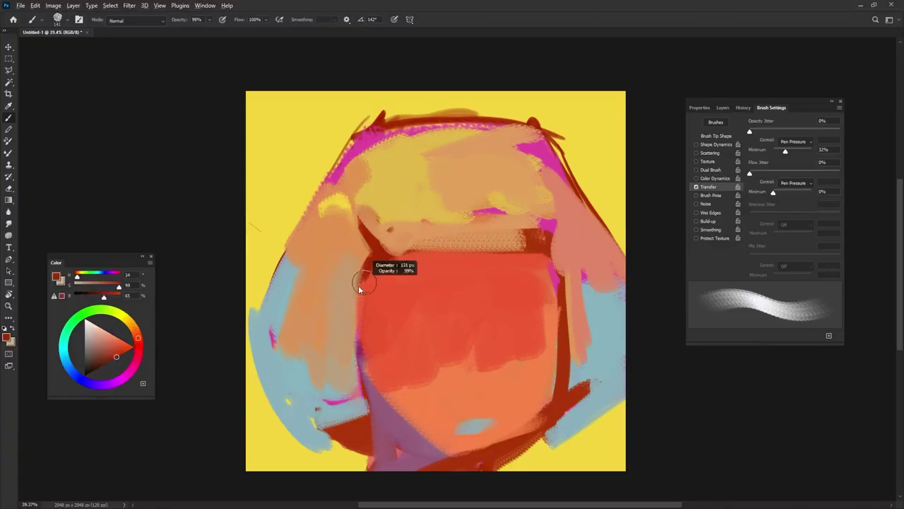
alt+click(359, 345)
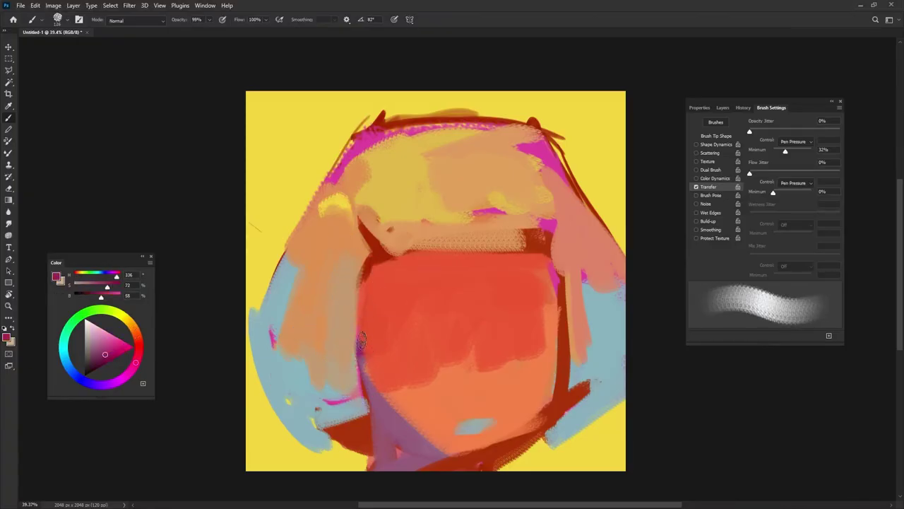
mouse_move(386, 341)
mouse_down()
mouse_move(370, 381)
mouse_move(368, 291)
mouse_move(363, 307)
mouse_move(379, 296)
mouse_move(375, 260)
mouse_move(387, 373)
mouse_up()
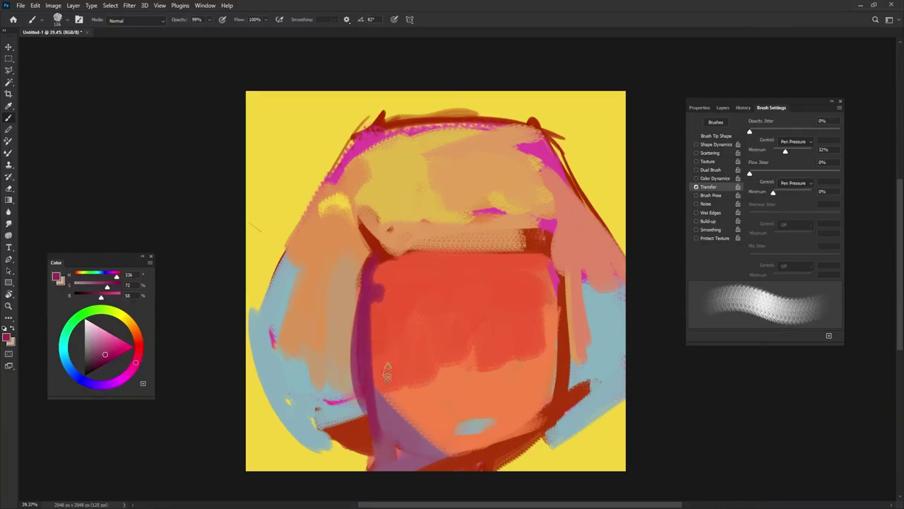
Sample the dark red outline colour and paint both eyebrows just beneath the fringe
alt+click(563, 289)
drag(394, 266, 445, 262)
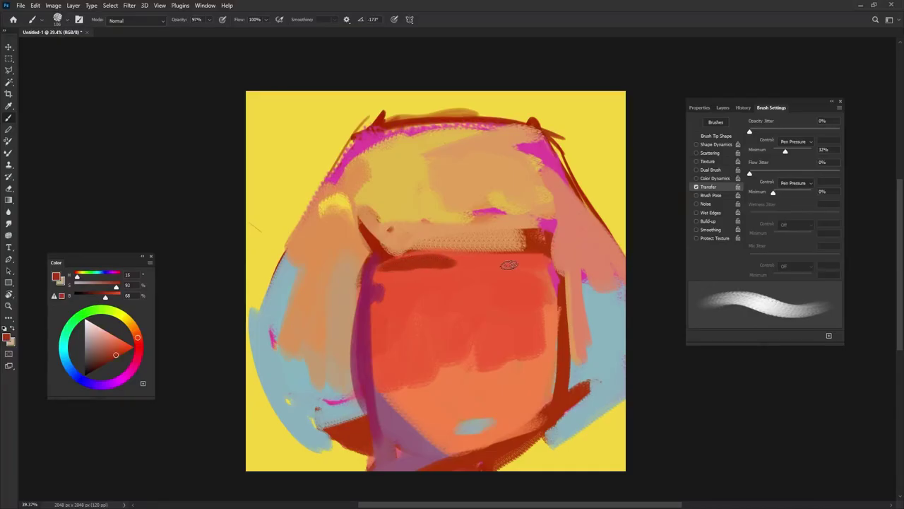
drag(495, 263, 556, 260)
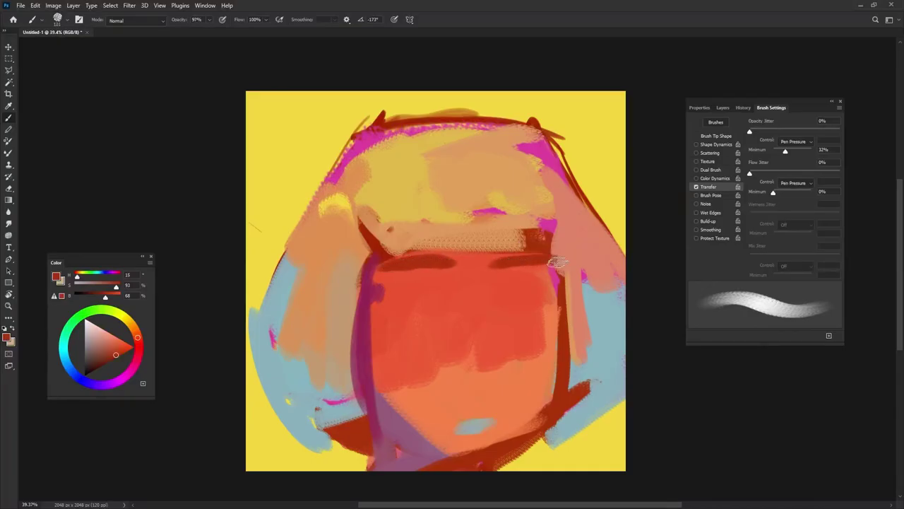
Cover the right and lower parts of the fringe with sampled peach and tan strokes
alt+click(491, 210)
drag(500, 237, 509, 236)
mouse_move(489, 206)
mouse_down()
mouse_move(471, 192)
mouse_move(450, 209)
mouse_move(478, 189)
mouse_move(489, 223)
mouse_up()
alt+click(455, 176)
alt+click(403, 231)
drag(377, 237, 460, 243)
mouse_move(499, 205)
mouse_down()
mouse_move(531, 221)
mouse_move(553, 173)
mouse_up()
drag(418, 136, 407, 136)
key(shift+Left)
key(shift+Left)
key(shift+Left)
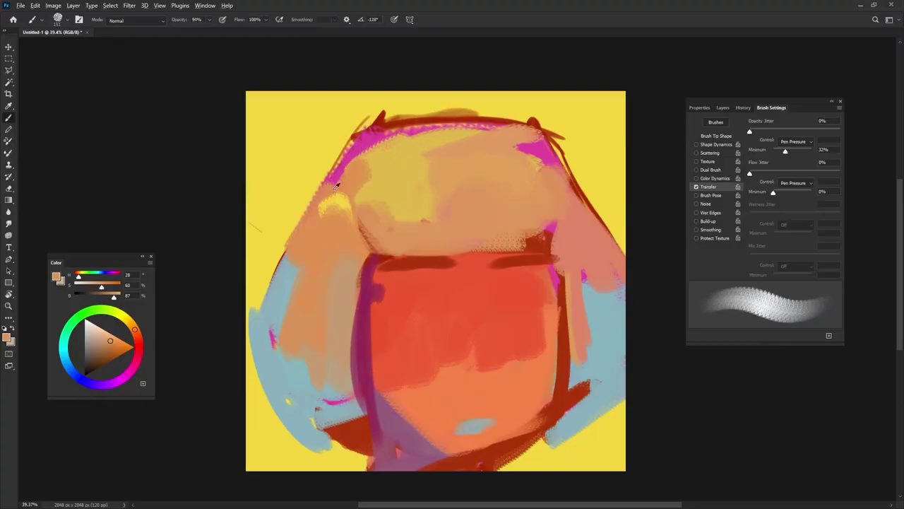
drag(326, 188, 352, 207)
Paint broad dark red strokes around the outer hair, over the left side, the crown and the upper right side
alt+click(384, 264)
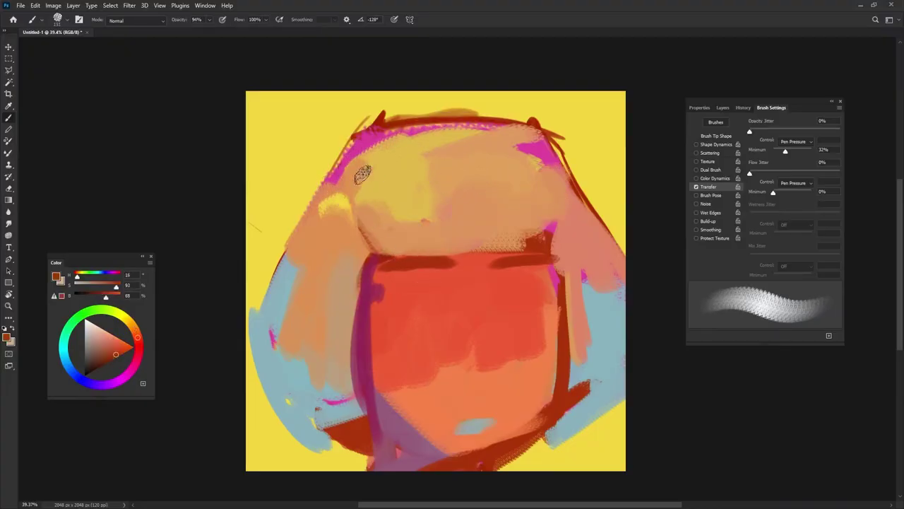
drag(263, 333, 376, 98)
mouse_move(263, 317)
mouse_down()
mouse_move(354, 145)
mouse_move(426, 105)
mouse_move(438, 122)
mouse_move(500, 116)
mouse_move(574, 179)
mouse_up()
key(shift+Right)
key(shift+Right)
key(shift+Right)
mouse_move(459, 99)
mouse_down()
mouse_move(487, 105)
mouse_move(598, 182)
mouse_move(619, 210)
mouse_up()
drag(506, 102, 595, 212)
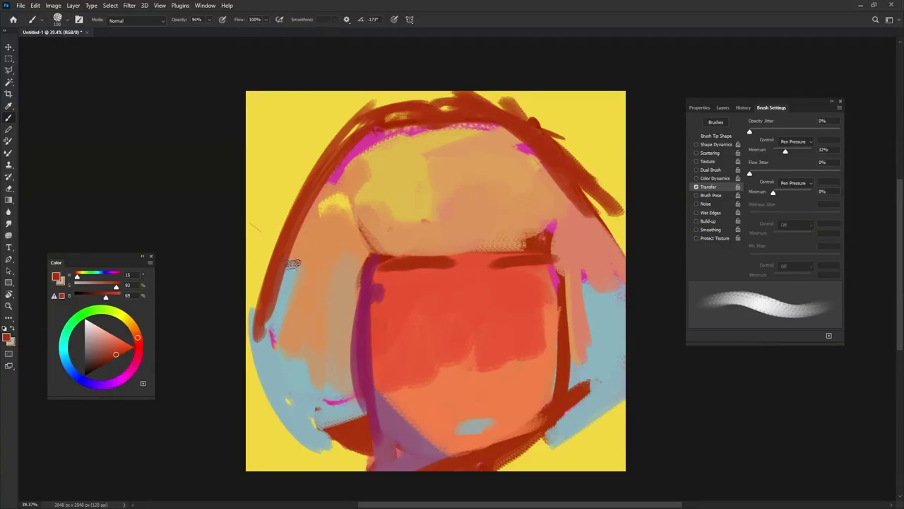
Choose a vivid orange-red and paint it down the outer edge of the left hair mass
key(Left)
key(Left)
key(Left)
key(Left)
key(Left)
click(132, 325)
click(137, 336)
click(130, 345)
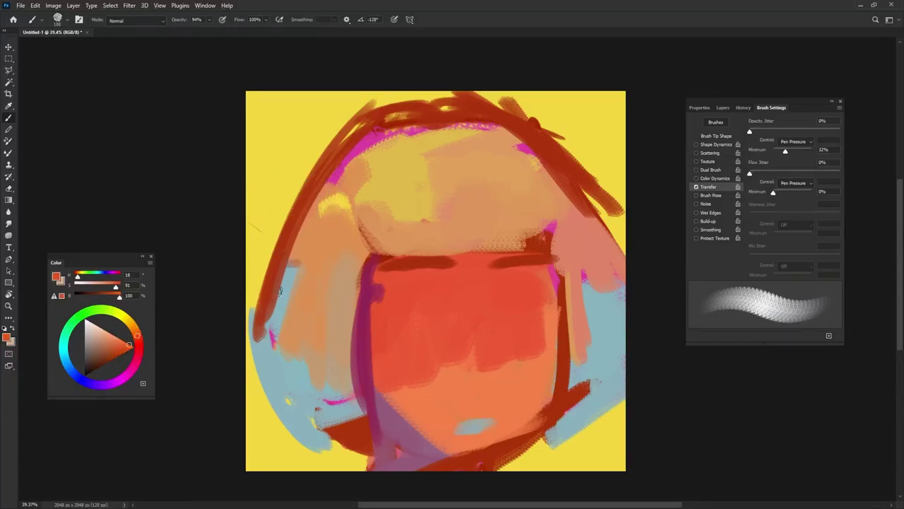
drag(249, 333, 305, 206)
mouse_move(282, 255)
mouse_down()
mouse_move(308, 199)
mouse_move(257, 312)
mouse_move(251, 364)
mouse_up()
Continue the sampled orange-red around the lower left curve of the hair with a rotated brush tip
alt+click(298, 240)
key(shift+Left)
key(shift+Left)
key(shift+Left)
drag(253, 328, 285, 451)
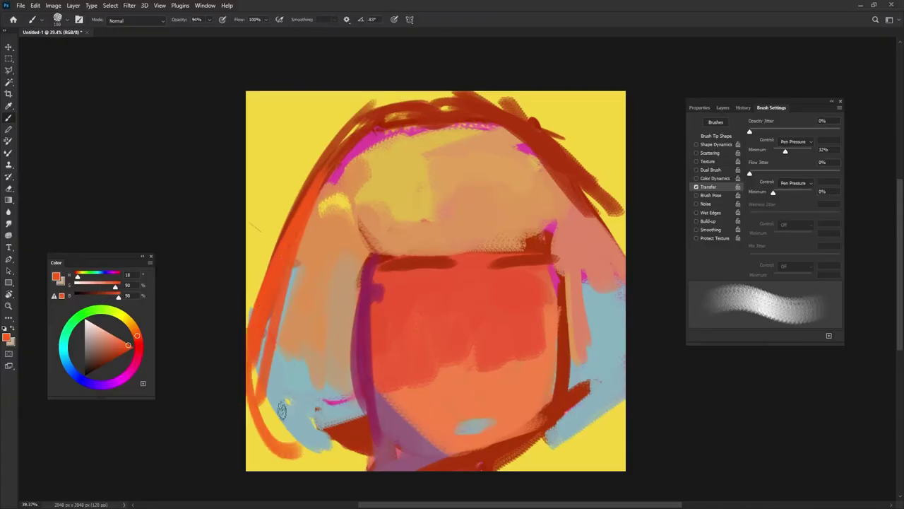
drag(253, 359, 326, 444)
drag(264, 405, 328, 441)
Cover the grey-blue in the lower part of the left hair mass with sampled coral red
alt+click(294, 367)
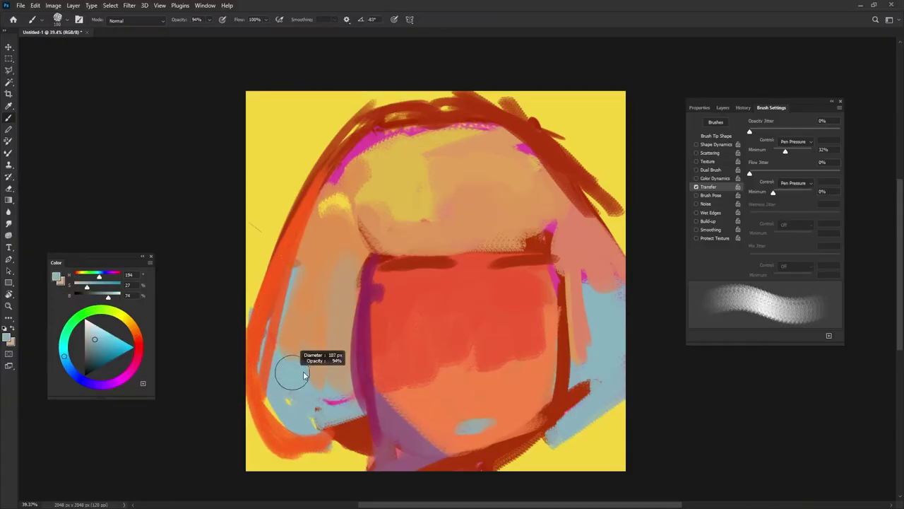
alt+click(403, 372)
drag(322, 427, 273, 363)
mouse_move(274, 363)
mouse_down()
mouse_move(337, 414)
mouse_move(288, 381)
mouse_move(319, 414)
mouse_up()
alt+click(312, 397)
alt+click(287, 414)
alt+click(314, 359)
key(shift+Left)
key(shift+Left)
key(shift+Left)
drag(335, 378, 332, 390)
drag(284, 377, 290, 313)
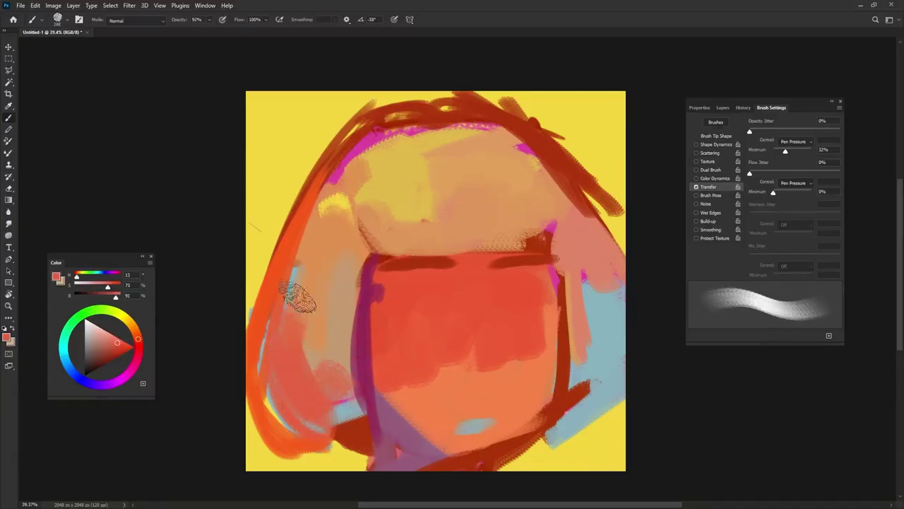
Paint sampled grey-blue and grey tones down the inner part of the left hair mass
alt+click(344, 321)
mouse_move(304, 280)
mouse_down()
mouse_move(320, 280)
mouse_move(339, 375)
mouse_up()
alt+click(349, 412)
mouse_move(313, 309)
mouse_down()
mouse_move(327, 235)
mouse_move(339, 344)
mouse_up()
alt+click(325, 280)
Sweep sampled peach over the crown from the left hair to the upper right side, covering the magenta gaps
alt+right_click(564, 194)
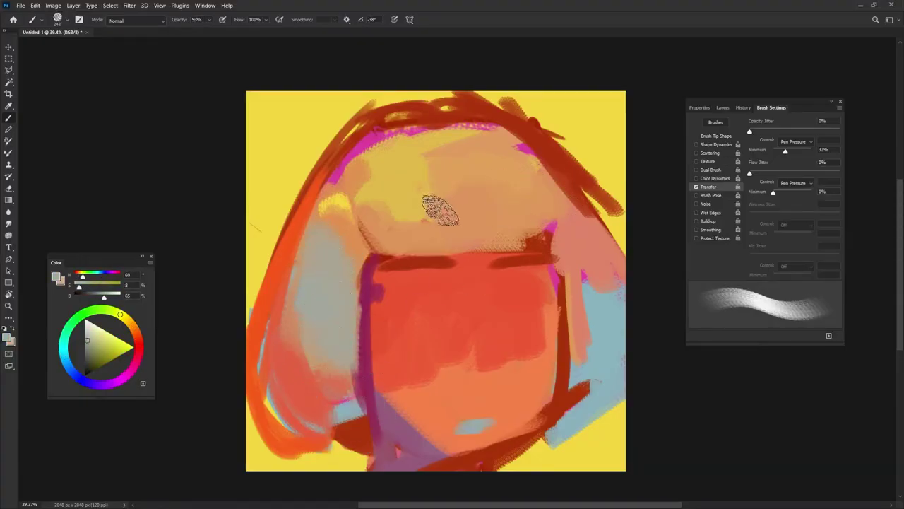
alt+click(374, 229)
mouse_move(329, 248)
mouse_down()
mouse_move(317, 236)
mouse_move(447, 134)
mouse_up()
alt+click(358, 164)
mouse_move(321, 188)
mouse_down()
mouse_move(355, 151)
mouse_move(417, 133)
mouse_up()
alt+click(467, 119)
alt+click(432, 154)
mouse_move(498, 147)
mouse_down()
mouse_move(454, 120)
mouse_move(603, 201)
mouse_up()
drag(547, 182, 548, 188)
Fill the lower tip of the left hair beside the neck with sampled coral red
drag(361, 394, 364, 403)
alt+click(307, 424)
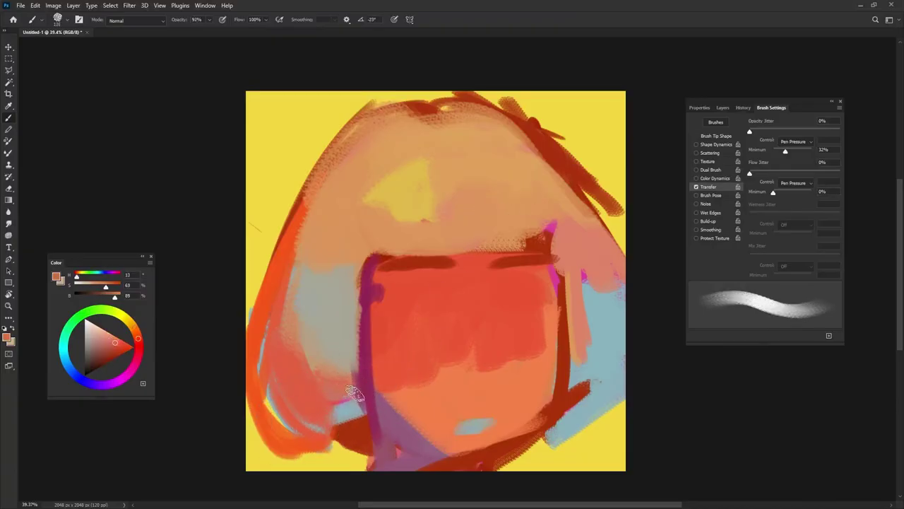
key(shift+Right)
mouse_move(331, 431)
mouse_down()
mouse_move(345, 425)
mouse_move(363, 447)
mouse_up()
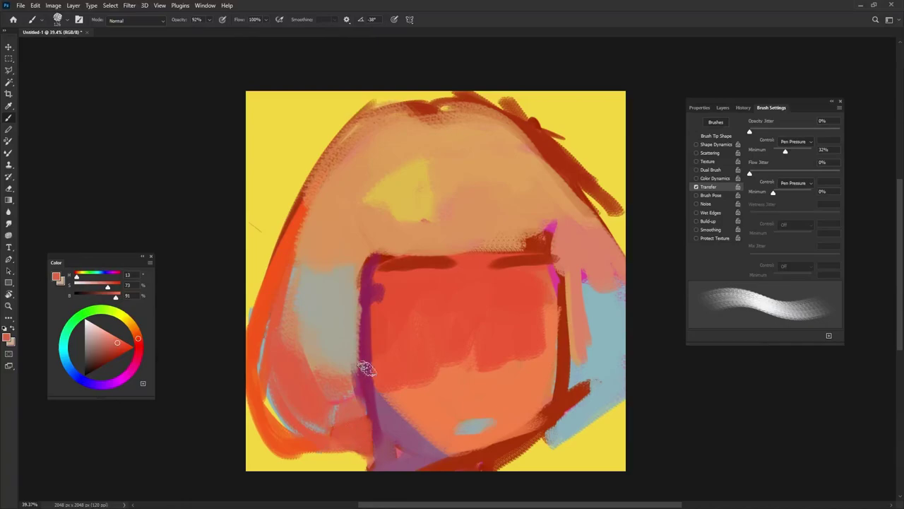
Mix a vivid purple (H 276, S 73, B 83) and paint it over the background beside the upper left hair
alt+click(360, 380)
key(shift+Right)
key(shift+Right)
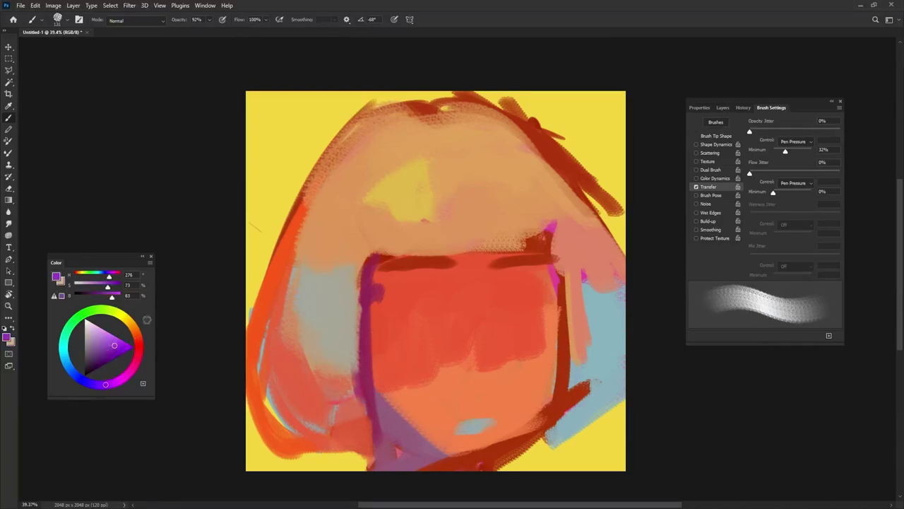
key(shift+Right)
key(shift+Right)
key(shift+Right)
key(shift+Right)
mouse_move(228, 210)
mouse_down()
mouse_move(299, 175)
mouse_move(289, 211)
mouse_move(270, 207)
mouse_move(241, 246)
mouse_up()
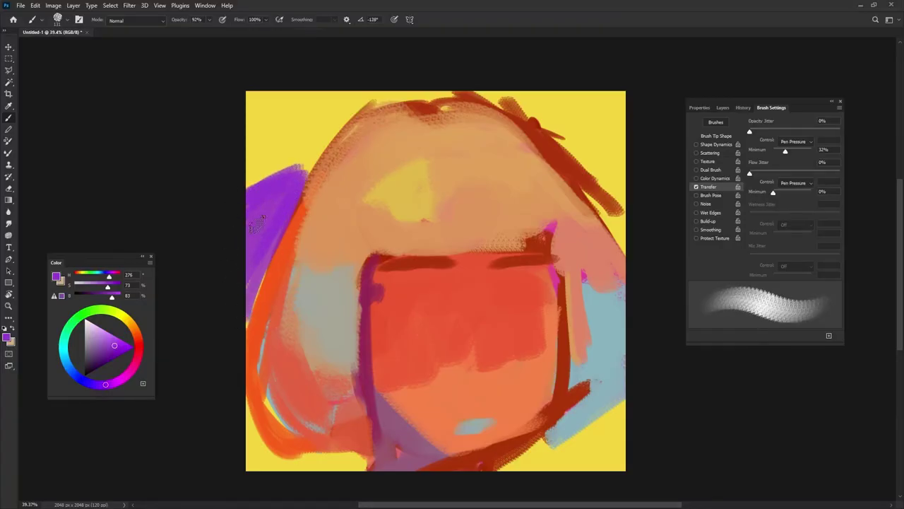
Extend the purple over the lower left background beneath the hair, rotating the brush to follow its curve
key(shift+Left)
key(shift+Left)
mouse_move(241, 401)
mouse_down()
mouse_move(273, 472)
mouse_move(241, 451)
mouse_up()
key(shift+Left)
key(shift+Left)
key(shift+Left)
key(shift+Left)
key(shift+Left)
key(shift+Left)
key(shift+Left)
drag(288, 466, 317, 464)
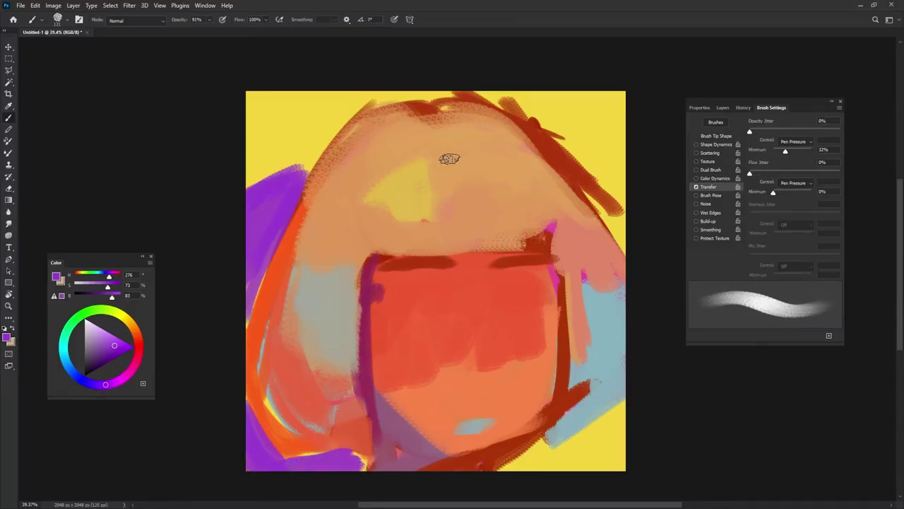
Paint a dark crimson line along the upper edge of the left purple patch and refine it with sampled purple
alt+click(291, 174)
drag(118, 347, 117, 355)
alt+right_click(261, 193)
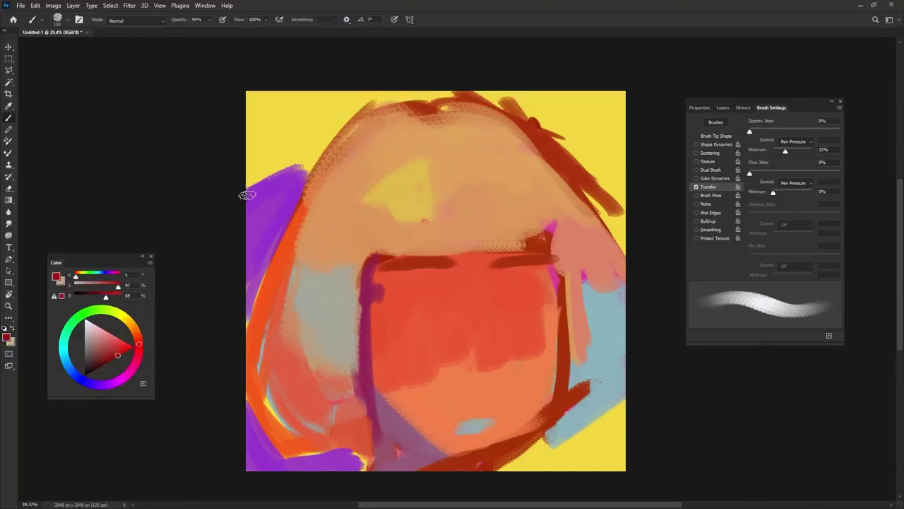
drag(250, 194, 310, 168)
alt+click(257, 198)
drag(248, 190, 313, 168)
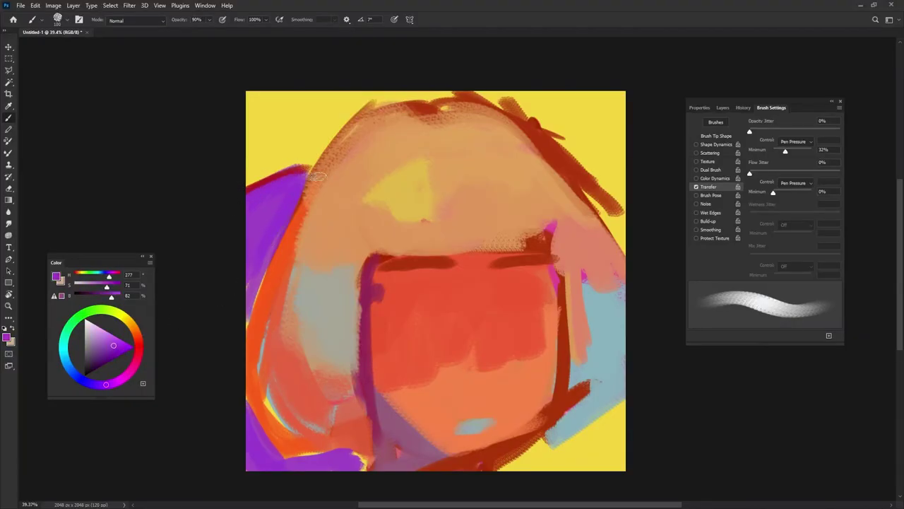
Paint arched eye sockets beneath both brows with sampled dark red, resizing the brush to suit
alt+right_click(583, 255)
alt+click(427, 281)
alt+right_click(428, 284)
alt+click(427, 266)
drag(431, 252, 434, 253)
mouse_move(385, 302)
mouse_down()
mouse_move(406, 281)
mouse_move(440, 308)
mouse_up()
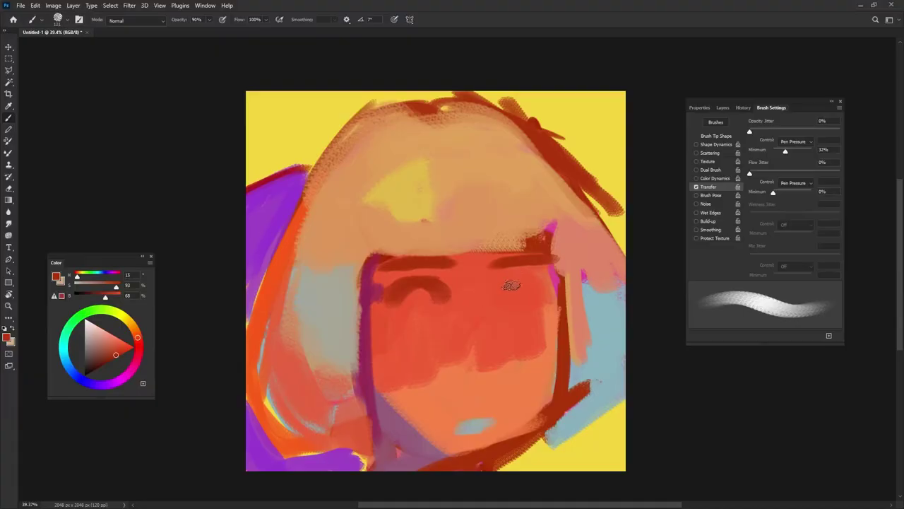
mouse_move(489, 293)
mouse_down()
mouse_move(526, 277)
mouse_move(537, 292)
mouse_up()
mouse_move(400, 291)
mouse_down()
mouse_move(437, 305)
mouse_move(400, 308)
mouse_up()
Fill both eye sockets into dark almond shapes with sampled reds, and trim their edges with sampled skin coral
alt+click(440, 287)
alt+click(438, 320)
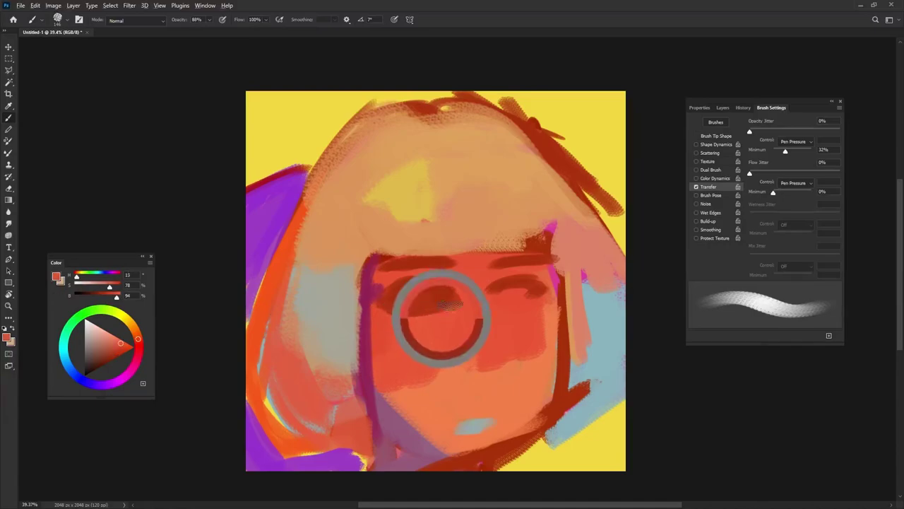
drag(456, 305, 392, 329)
alt+click(489, 287)
mouse_move(490, 288)
mouse_down()
mouse_move(530, 308)
mouse_move(535, 289)
mouse_move(542, 298)
mouse_up()
alt+click(503, 306)
alt+right_click(505, 284)
alt+click(493, 295)
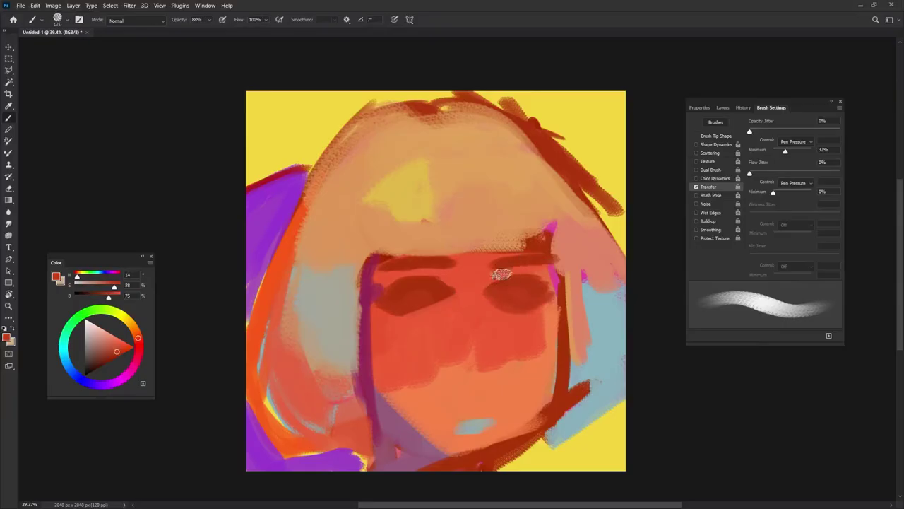
Paint a yellow-orange highlight between the brows and down the nose bridge with sampled colours
alt+click(558, 136)
alt+right_click(471, 266)
alt+click(469, 266)
alt+click(461, 262)
drag(457, 264, 481, 266)
alt+click(469, 283)
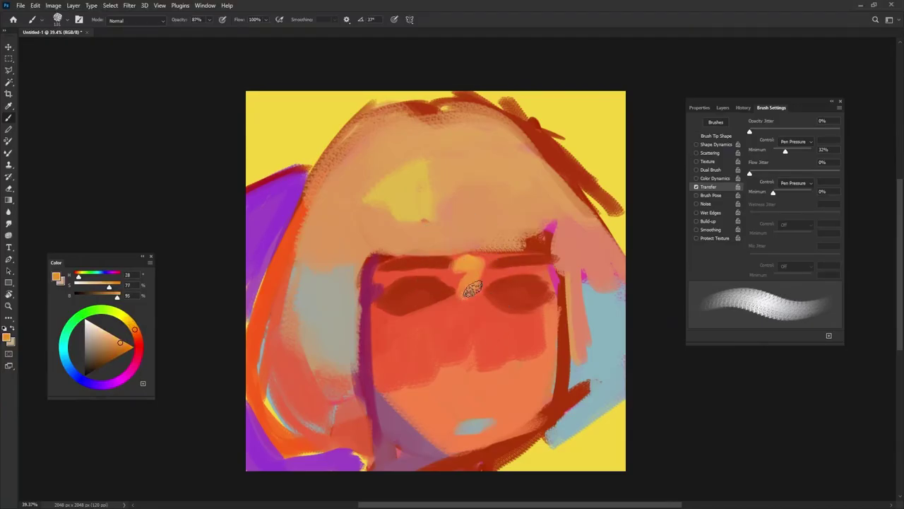
Dab an orange highlight on the nose tip, brighten it with sampled yellow, and trim it with sampled coral
right_click(475, 350)
alt+click(474, 261)
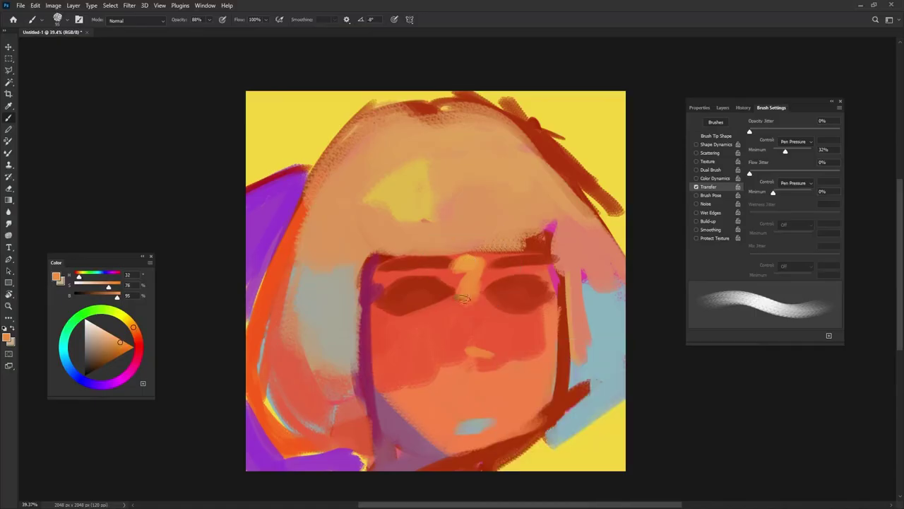
alt+click(273, 402)
key([)
key(shift+Left)
key(shift+Left)
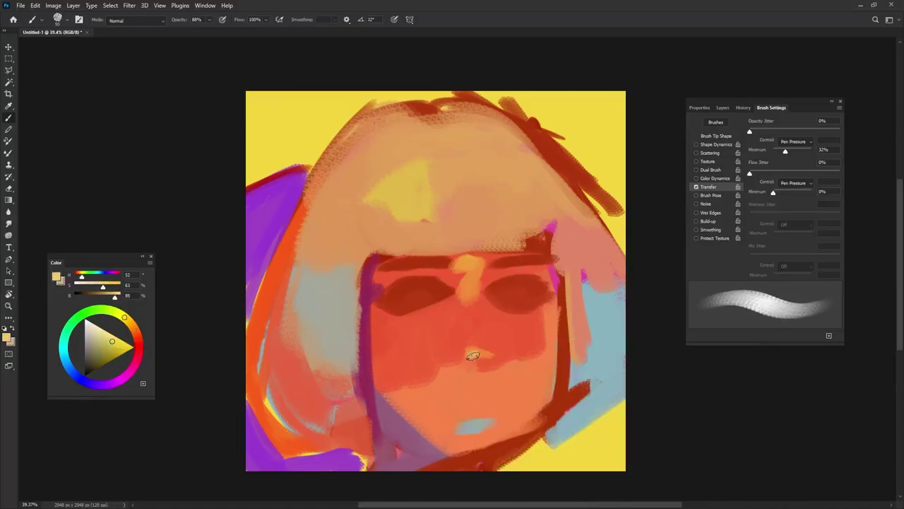
alt+click(492, 340)
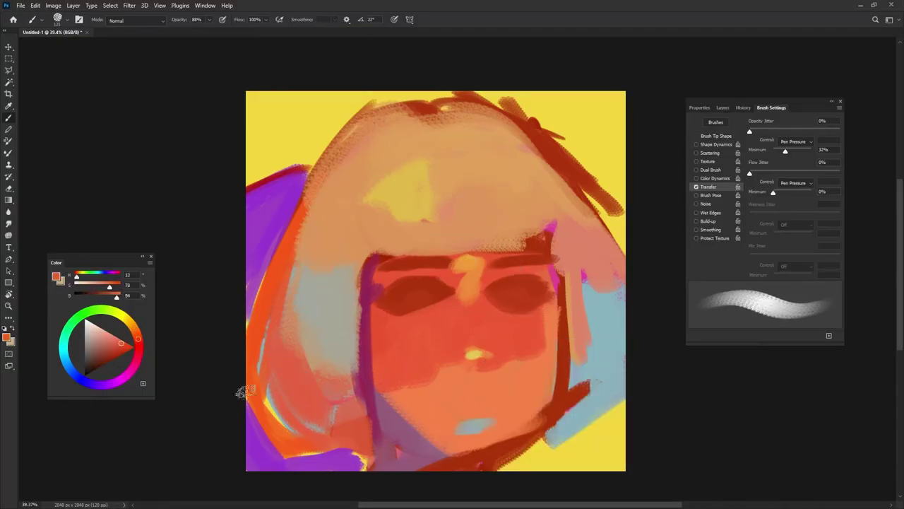
Paint a short dark red stroke for the left nostril, rotating the brush to follow its slant
drag(140, 348, 125, 347)
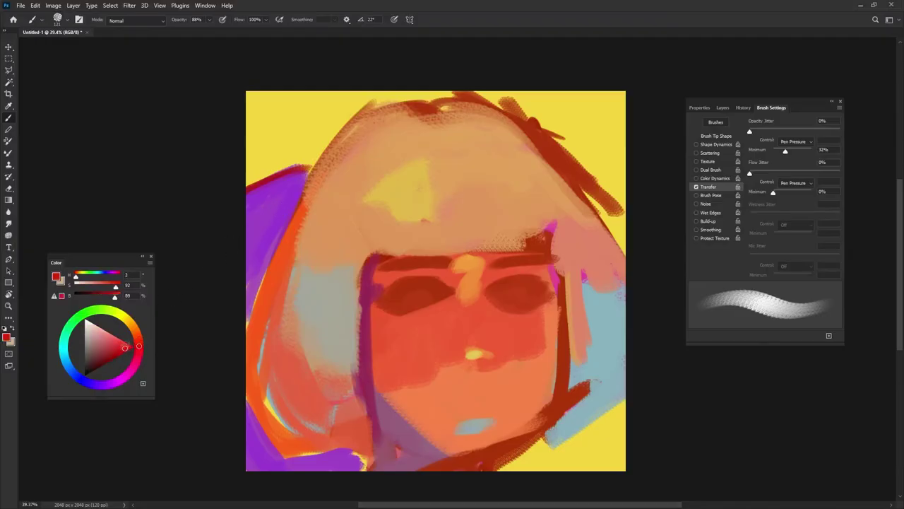
drag(472, 344, 449, 337)
key(shift+Left)
key(shift+Left)
key(shift+Left)
key(shift+Left)
alt+click(436, 294)
key(shift+Left)
key(shift+Left)
key(shift+Left)
Set the brush to 29% flow and 100% opacity, and shade the rounded nose tip with sampled reds
click(266, 20)
click(209, 20)
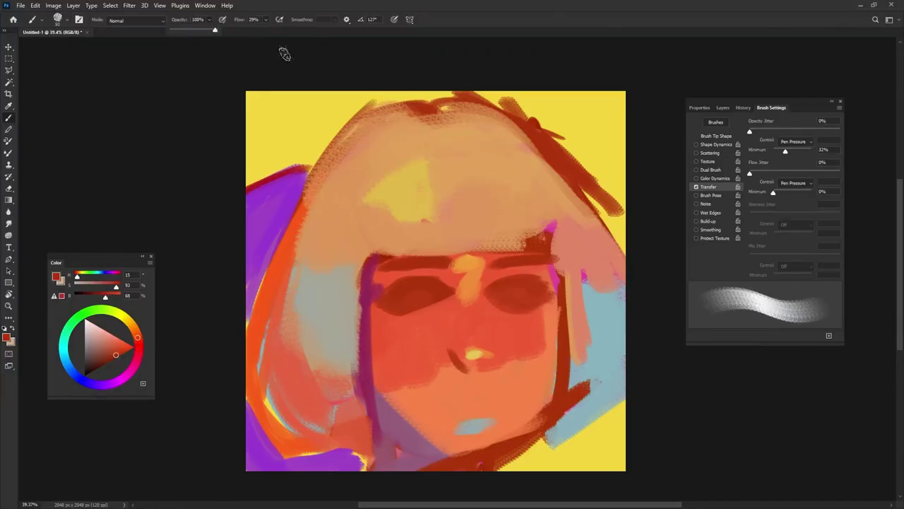
alt+click(458, 360)
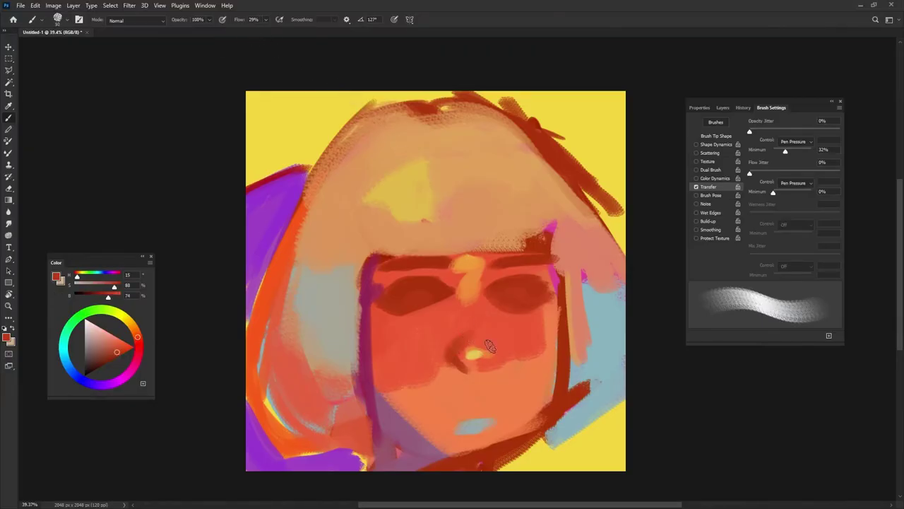
drag(491, 347, 483, 368)
alt+click(465, 352)
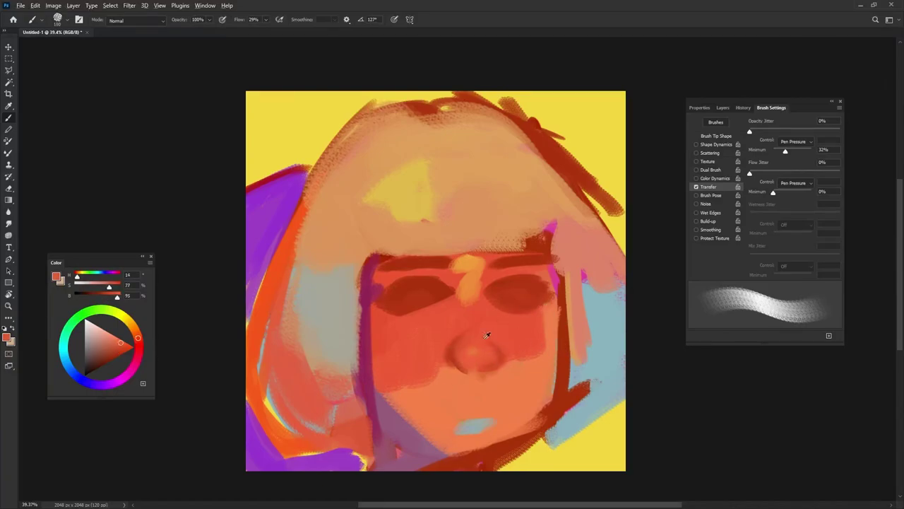
Soften the lower left eye socket with sampled reds and brush light coral (H 13, S 67, B 100) over the cheek beneath it
alt+click(436, 293)
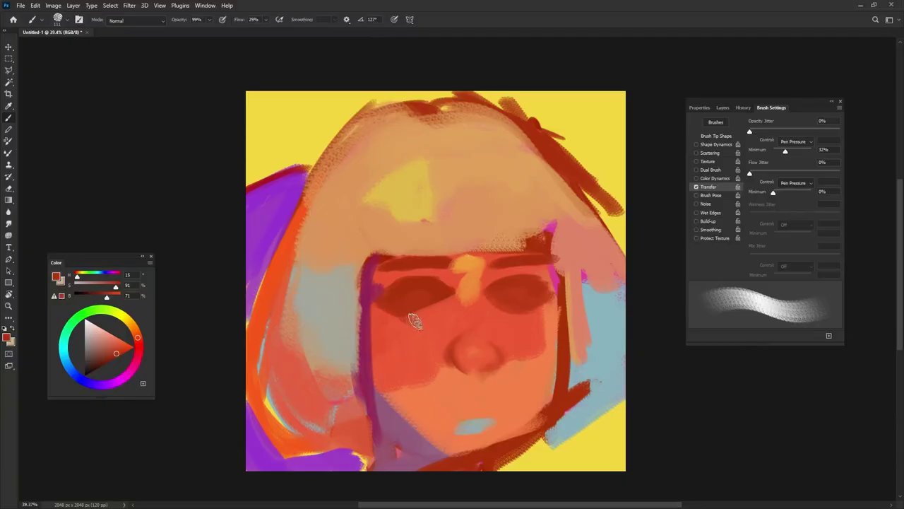
mouse_move(416, 276)
mouse_down()
mouse_move(390, 294)
mouse_move(402, 316)
mouse_move(412, 417)
mouse_up()
alt+click(408, 330)
drag(426, 321, 437, 320)
alt+click(387, 330)
click(123, 334)
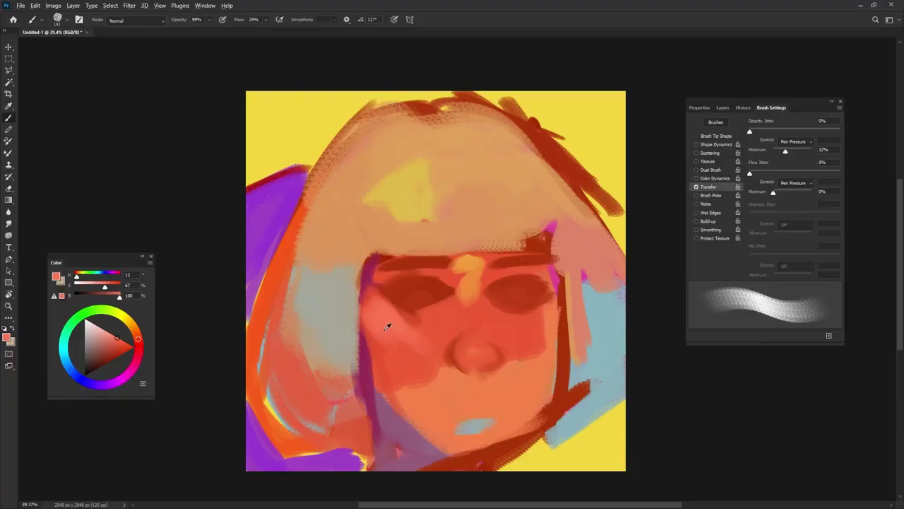
Paint diagonal orange strokes from the inner corners of both eyes onto the cheeks and soften the nose bridge highlight
alt+click(468, 259)
alt+click(586, 103)
alt+right_click(449, 302)
alt+click(438, 291)
mouse_move(430, 311)
mouse_down()
mouse_move(405, 308)
mouse_move(412, 337)
mouse_up()
alt+click(456, 300)
alt+right_click(511, 270)
alt+click(472, 287)
alt+right_click(504, 285)
drag(492, 304, 525, 330)
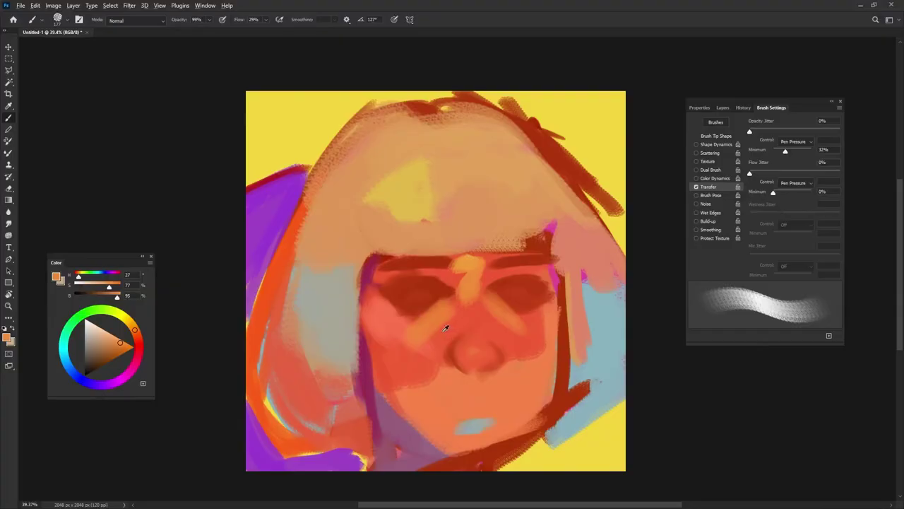
alt+click(425, 340)
mouse_move(425, 340)
mouse_down()
mouse_move(463, 293)
mouse_move(461, 304)
mouse_move(468, 267)
mouse_move(490, 262)
mouse_move(563, 205)
mouse_move(430, 237)
mouse_up()
Paint a dark crimson band (H 349, S 73, B 60) along the lower edge of the fringe
alt+click(374, 259)
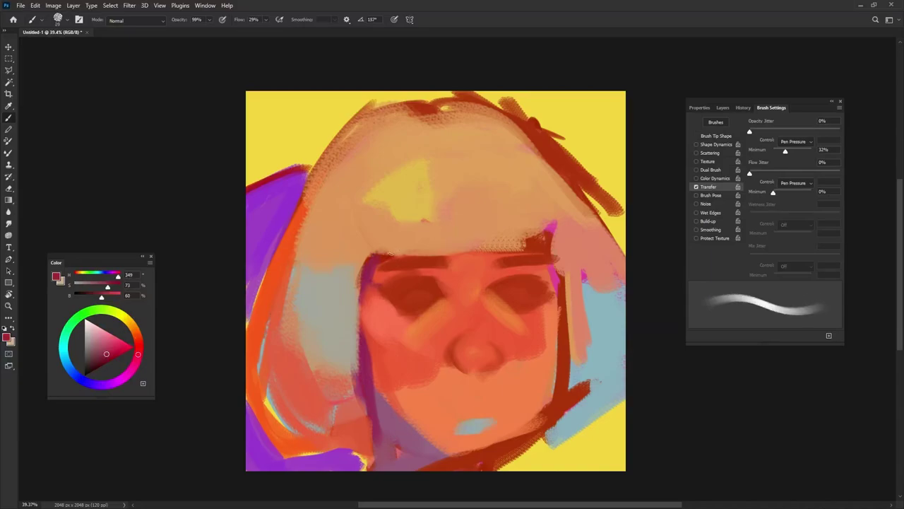
mouse_move(367, 257)
mouse_down()
mouse_move(485, 244)
mouse_move(459, 243)
mouse_move(573, 246)
mouse_up()
drag(554, 191, 557, 178)
drag(546, 214, 554, 216)
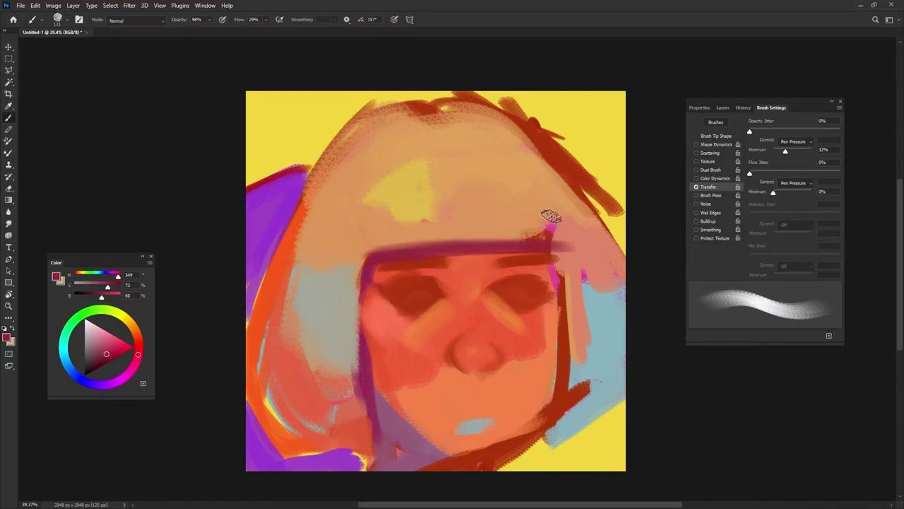
Extend a sampled yellow highlight across the fringe with a rotated brush, and break it up with sampled hair colour
alt+click(412, 190)
key(shift+Left)
key(shift+Left)
key(shift+Left)
key(shift+Left)
key(shift+Left)
key(shift+Left)
mouse_move(465, 182)
mouse_down()
mouse_move(433, 188)
mouse_move(437, 205)
mouse_move(453, 187)
mouse_up()
alt+click(589, 129)
mouse_move(514, 188)
mouse_down()
mouse_move(494, 188)
mouse_move(510, 189)
mouse_up()
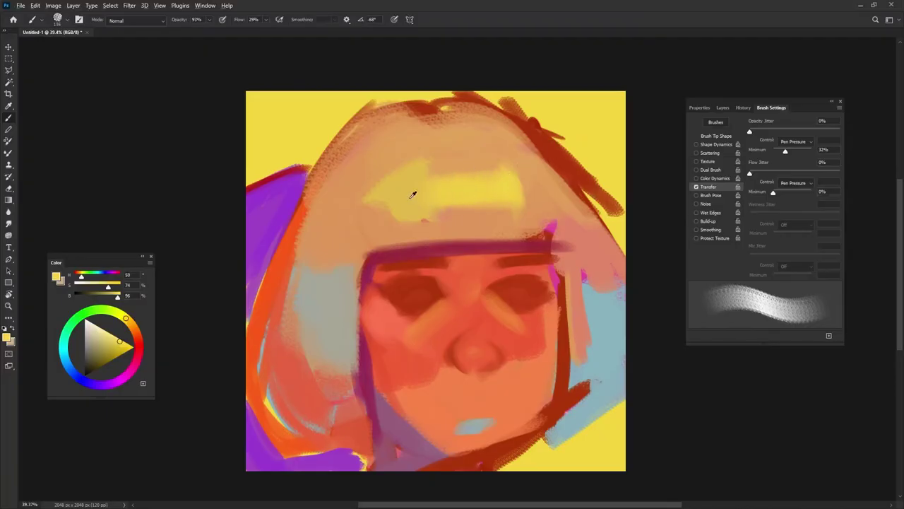
alt+click(448, 149)
mouse_move(437, 182)
mouse_down()
mouse_move(457, 176)
mouse_move(456, 192)
mouse_up()
Pull dark crimson strands up from the left fringe corner and down the face edge, retouching the yellow highlight
alt+click(392, 252)
mouse_move(388, 241)
mouse_down()
mouse_move(402, 223)
mouse_move(399, 246)
mouse_move(380, 191)
mouse_move(408, 222)
mouse_up()
alt+click(403, 179)
drag(473, 186, 486, 182)
alt+click(404, 240)
mouse_move(380, 209)
mouse_down()
mouse_move(380, 246)
mouse_move(375, 222)
mouse_move(390, 222)
mouse_move(357, 301)
mouse_move(357, 346)
mouse_up()
alt+click(372, 261)
mouse_move(372, 233)
mouse_down()
mouse_move(367, 390)
mouse_move(361, 361)
mouse_up()
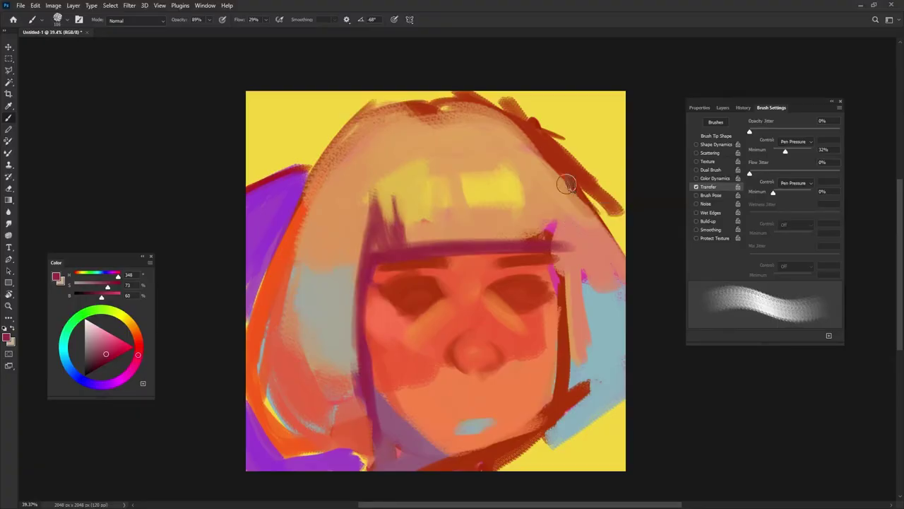
Paint the upper left hair outline with sampled reds and orange-red, rotating the brush to follow the edge
alt+click(304, 192)
drag(320, 177, 316, 177)
key(shift+Right)
key(shift+Right)
key(shift+Right)
key(shift+Right)
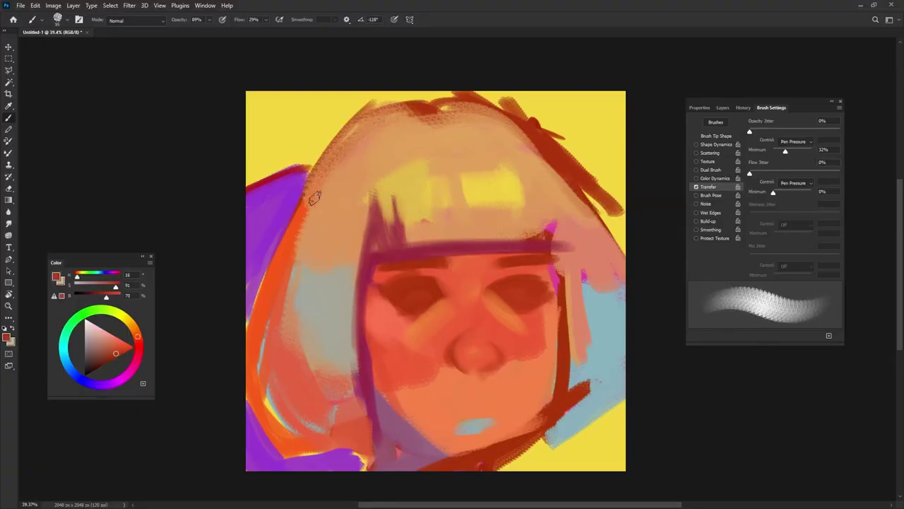
alt+click(305, 187)
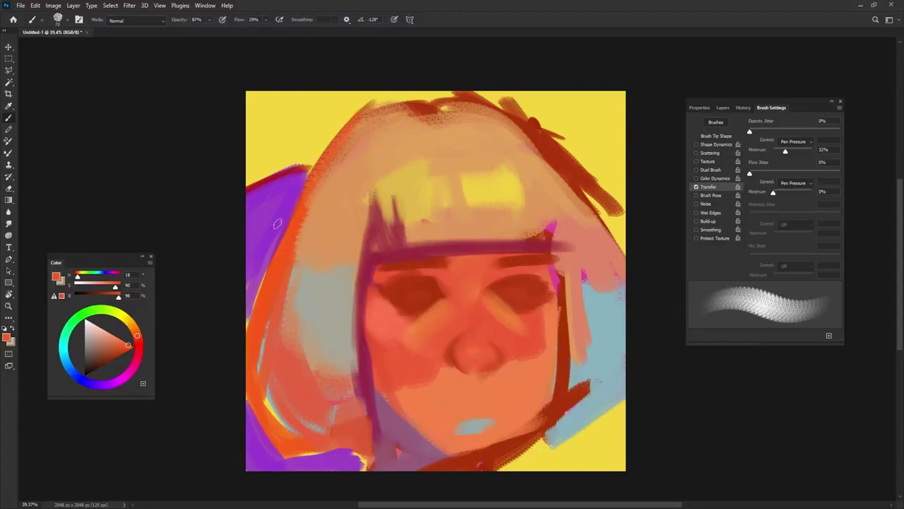
Set opacity to 98% and extend the orange outline over the hair's top and left side, trimming it with sampled yellow
drag(209, 20, 227, 31)
drag(367, 110, 309, 187)
key(9)
key(8)
alt+click(336, 108)
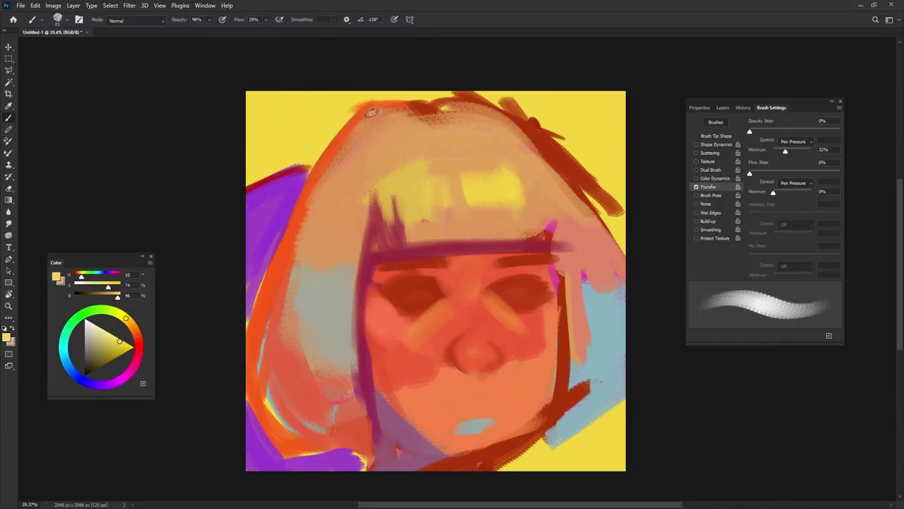
alt+click(387, 103)
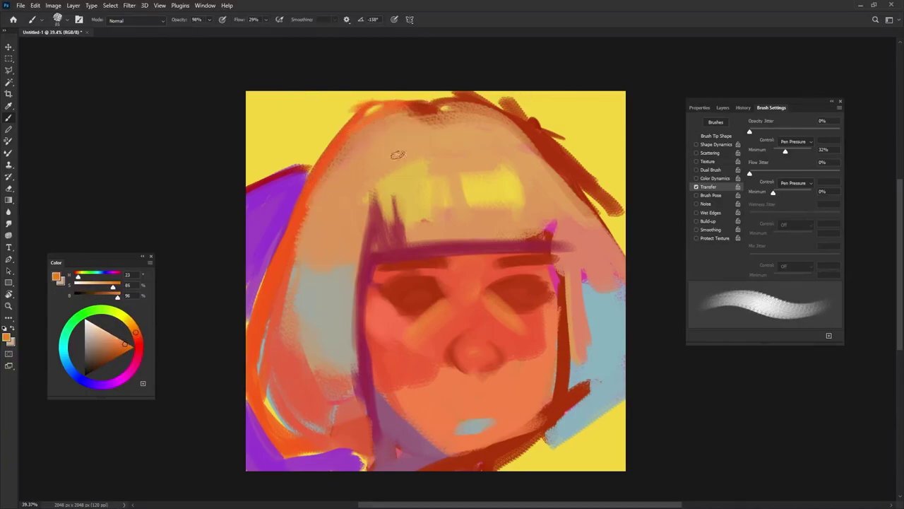
alt+click(284, 245)
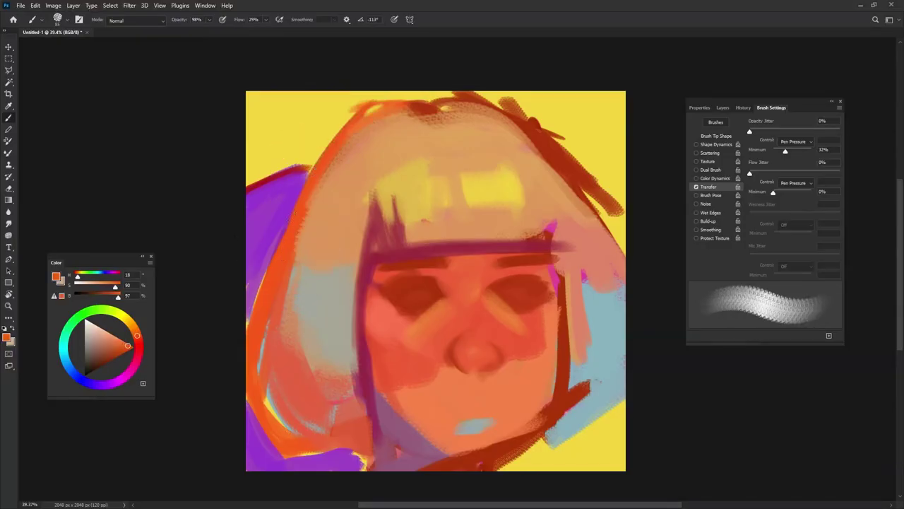
alt+click(259, 226)
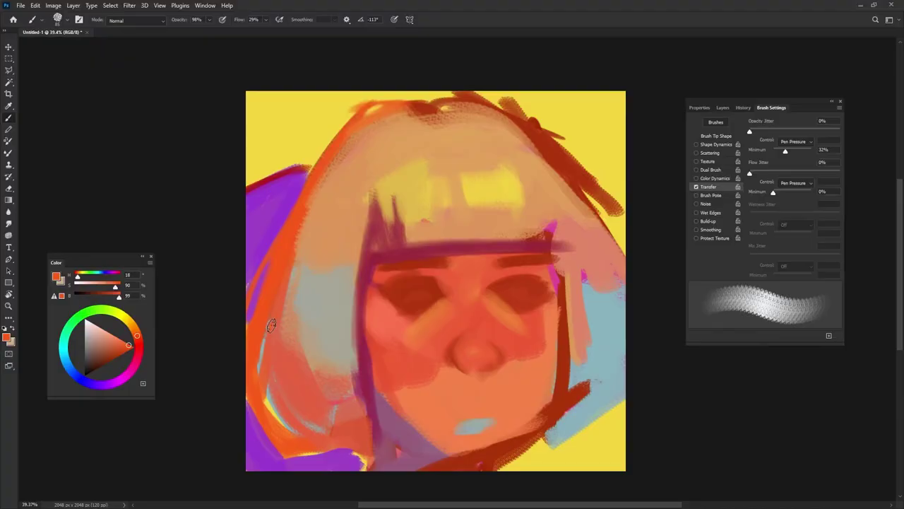
Paint yellow highlights on both upper eyelids with sampled hair and eyelid yellows, adjusting the brush angle
alt+click(516, 171)
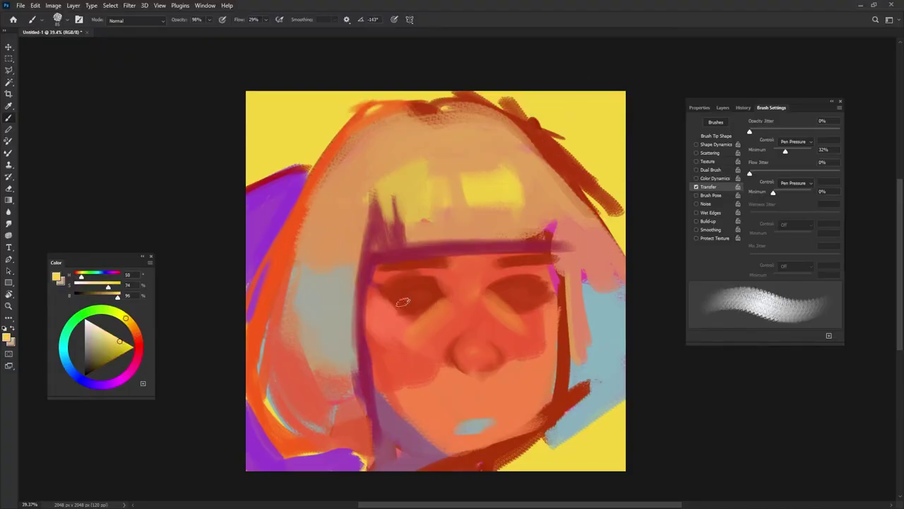
key(shift+Right)
drag(405, 283, 441, 281)
alt+click(425, 281)
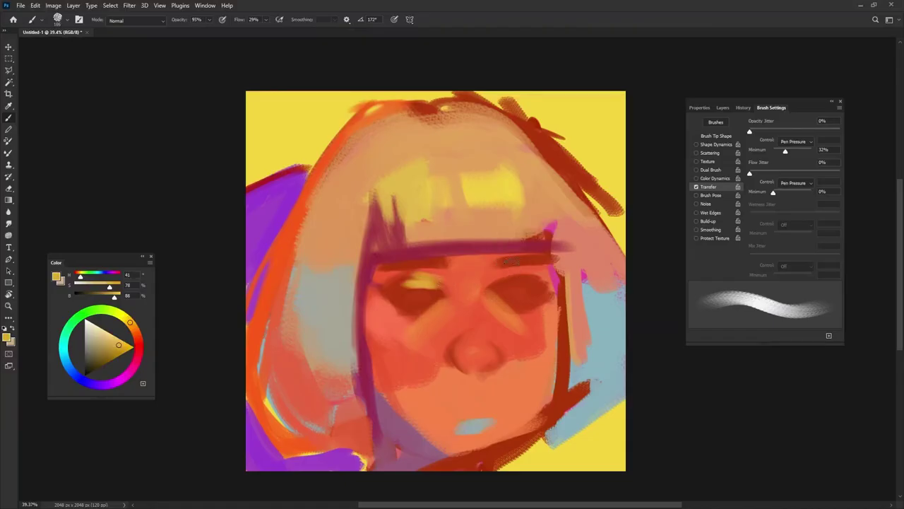
key(shift+Left)
key(shift+Left)
mouse_move(526, 280)
mouse_down()
mouse_move(510, 283)
mouse_move(530, 271)
mouse_up()
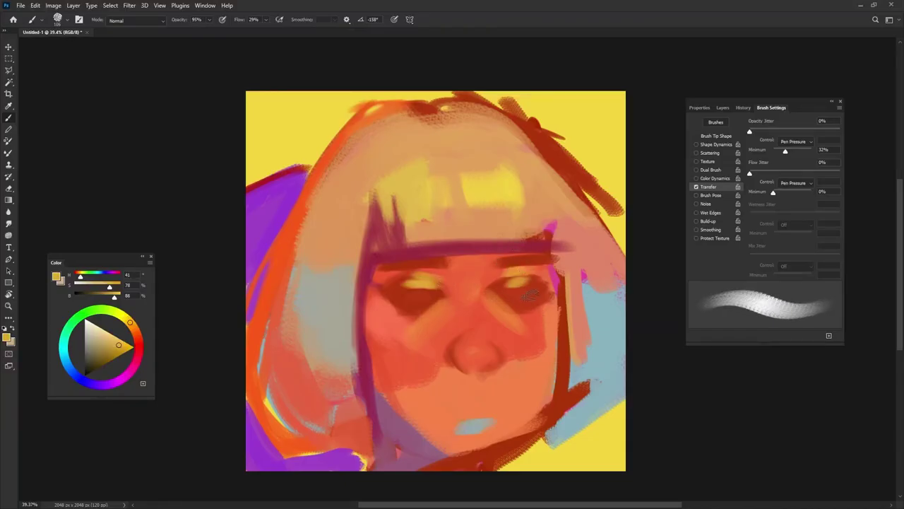
Mix a saturated red (H 6, S 100, B 83) and paint it over the nose tip
alt+click(521, 294)
drag(120, 347, 125, 352)
mouse_move(474, 352)
mouse_down()
mouse_move(466, 357)
mouse_move(486, 359)
mouse_up()
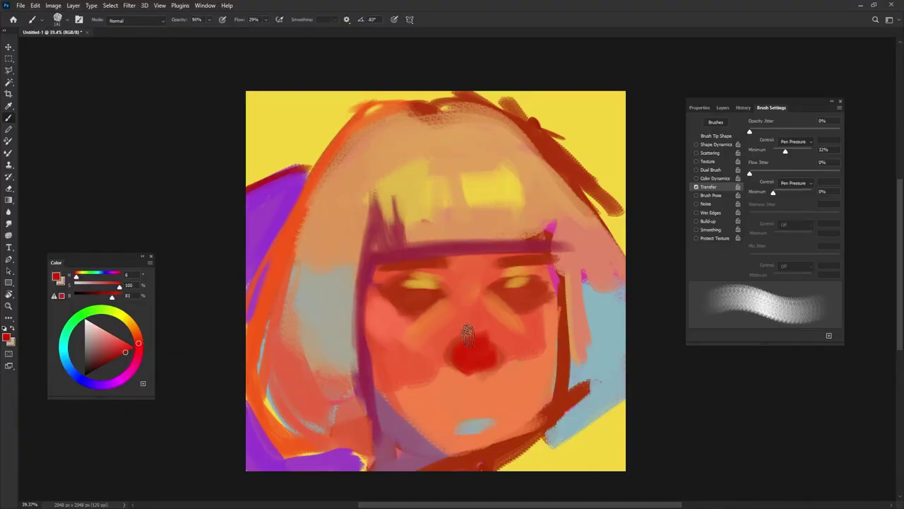
Paint red strokes around the eyelids and inner corners of both eyes with a smaller, rotated brush
key(bracketleft)
key(bracketleft)
key(bracketleft)
mouse_move(429, 272)
mouse_down()
mouse_move(464, 306)
mouse_move(504, 272)
mouse_move(490, 308)
mouse_move(458, 303)
mouse_move(445, 315)
mouse_move(460, 297)
mouse_move(392, 289)
mouse_up()
alt+click(451, 296)
alt+click(453, 284)
key(shift+Left)
key(shift+Left)
key(shift+Left)
key(shift+Left)
key(shift+Left)
key(shift+Left)
drag(540, 285, 507, 283)
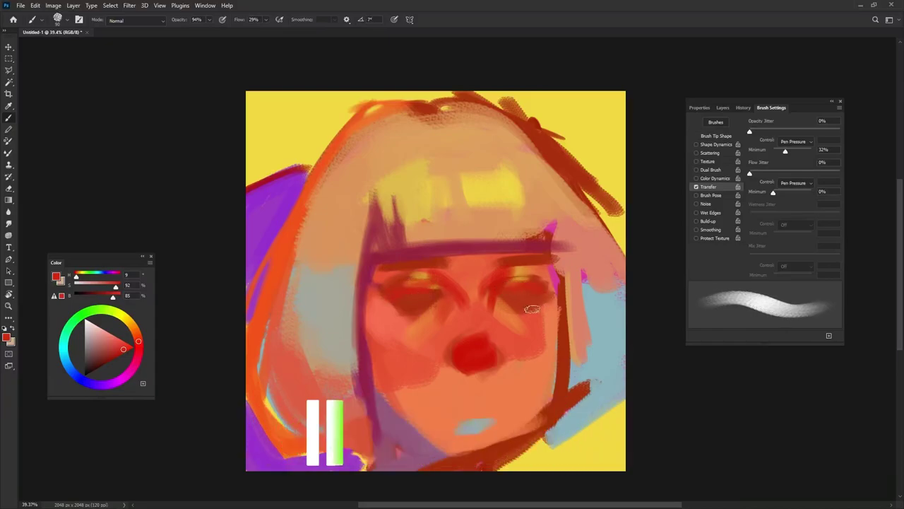
Paint the lower left cheek with red sampled from the nose and blend it into the skin
alt+click(412, 353)
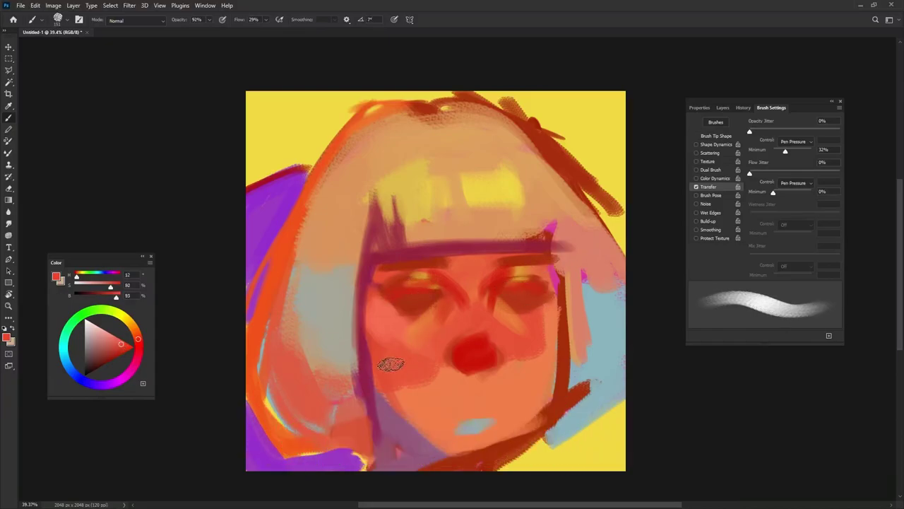
alt+click(472, 354)
drag(382, 357, 426, 393)
alt+click(392, 378)
drag(375, 373, 417, 381)
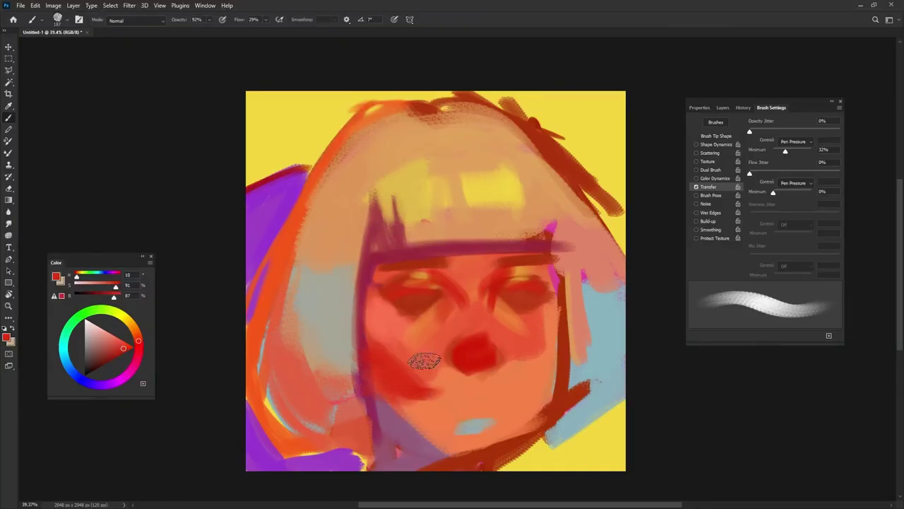
Blend sampled reds down the left jaw into the purple neck shadow with a larger, rotated brush
alt+click(481, 351)
key(shift+Right)
key(shift+Right)
key(shift+Right)
key(shift+Right)
key(])
drag(375, 369, 435, 455)
alt+click(402, 415)
alt+click(485, 353)
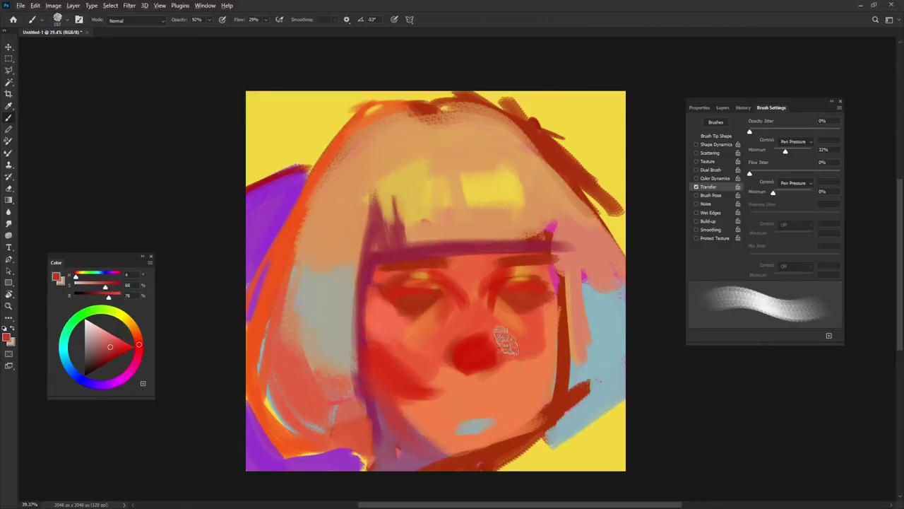
Paint sampled yellow across the mouth area and left side of the chin, and blend it with sampled skin tones
alt+click(497, 189)
alt+right_click(455, 385)
mouse_move(429, 423)
mouse_down()
mouse_move(433, 415)
mouse_move(435, 430)
mouse_move(493, 385)
mouse_move(488, 396)
mouse_up()
alt+click(449, 401)
Paint sampled orange down the right cheek beside the nose and retouch the nose and brow area with sampled reds
alt+right_click(504, 361)
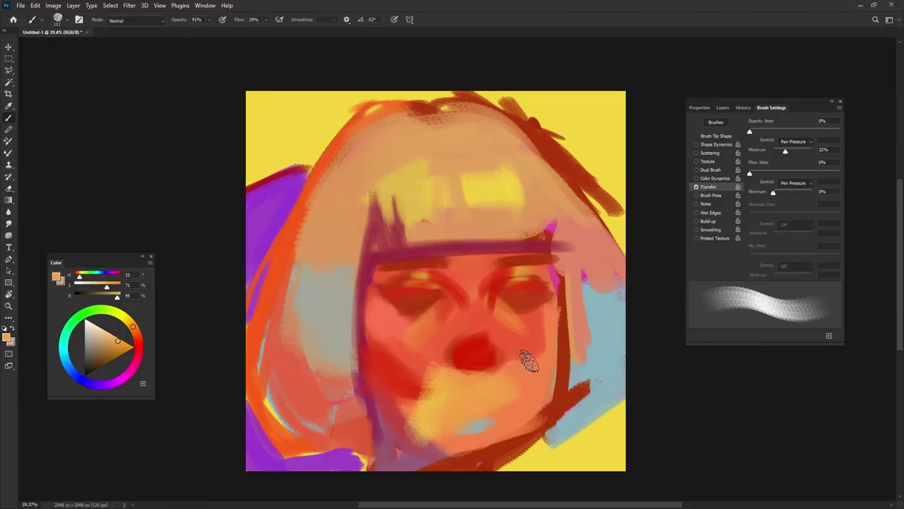
alt+click(512, 318)
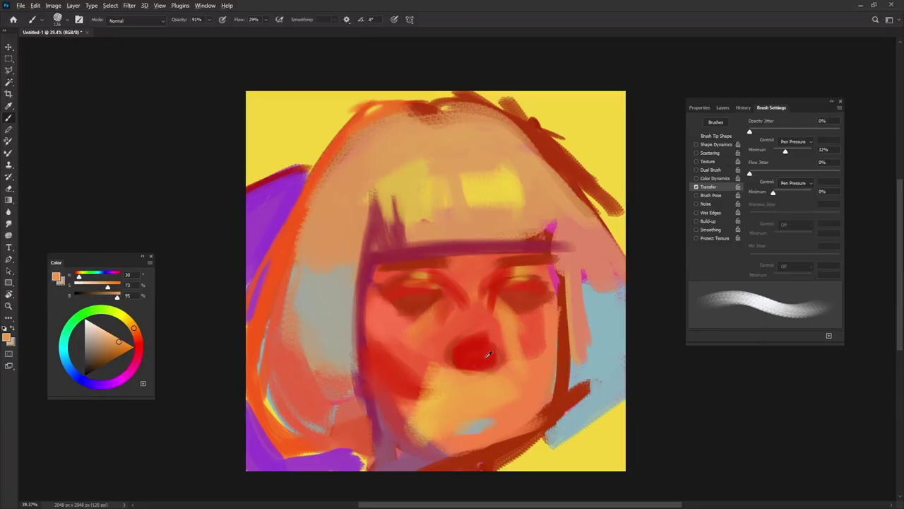
alt+click(490, 339)
alt+click(521, 256)
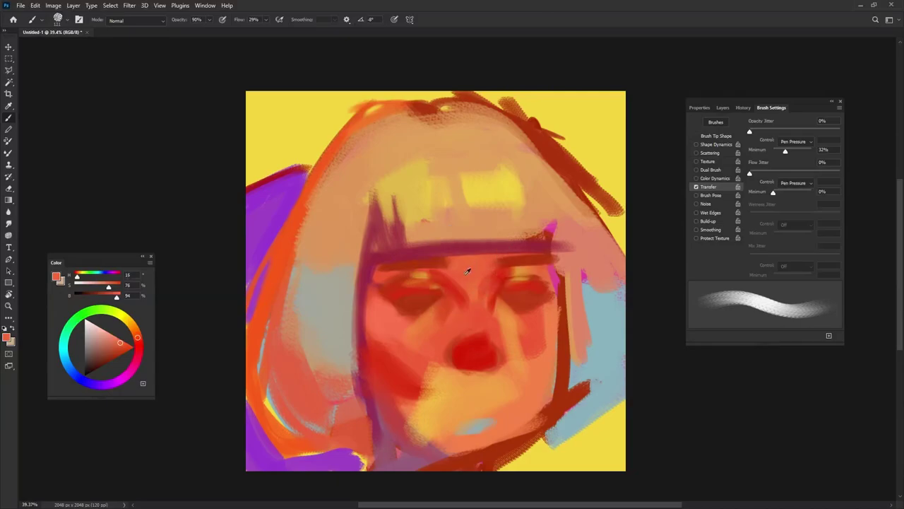
Paint small light-orange and yellow highlights between the eyebrows, and sample orange to soften their edge
click(136, 323)
click(120, 339)
drag(476, 268, 474, 273)
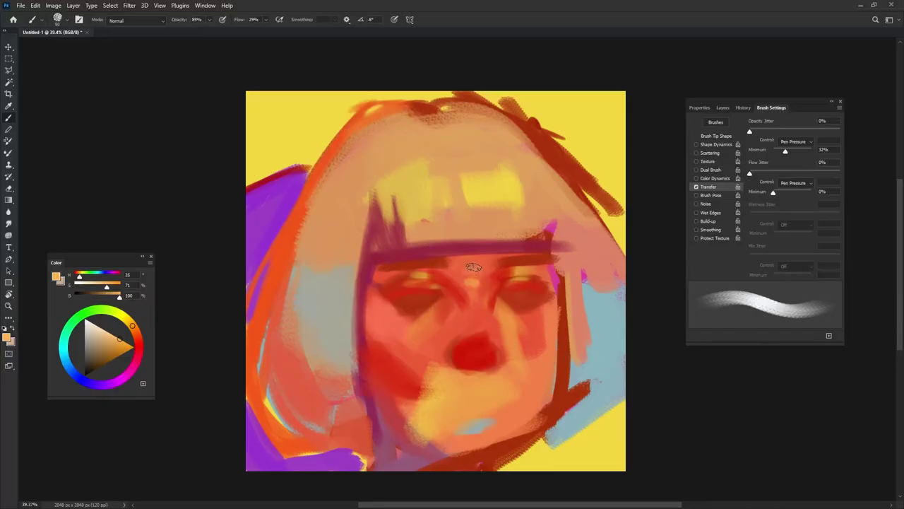
alt+click(469, 265)
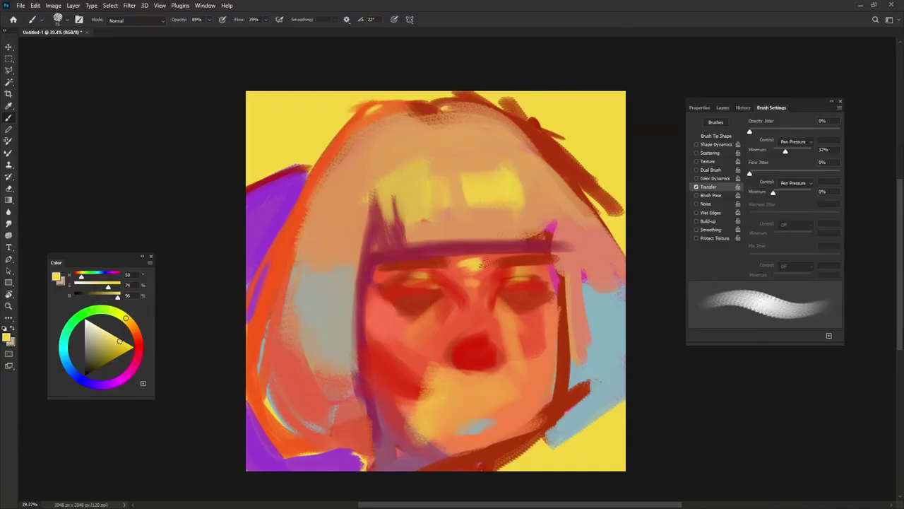
alt+click(485, 259)
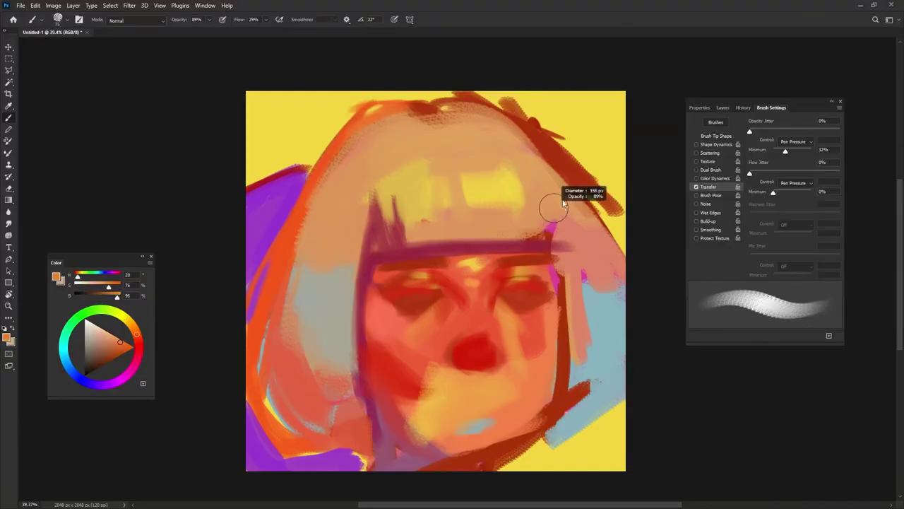
alt+click(466, 239)
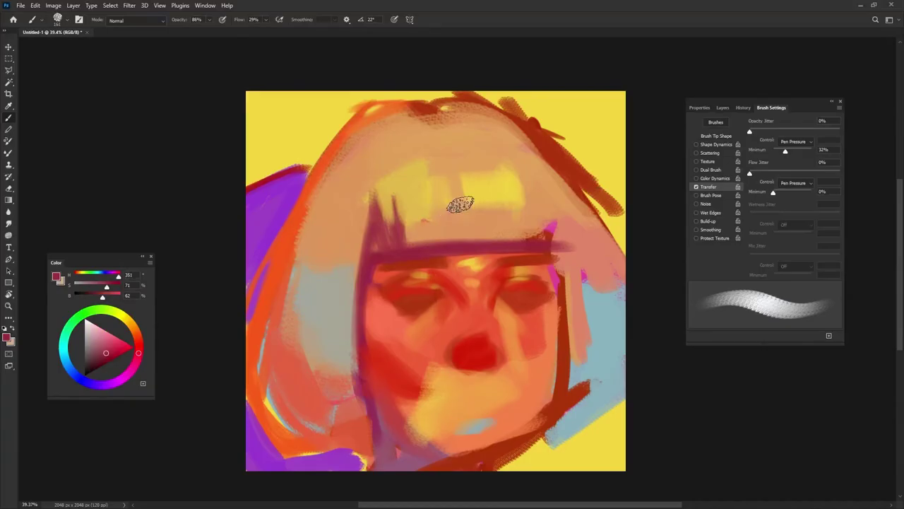
key(ctrl+z)
key(ctrl+z)
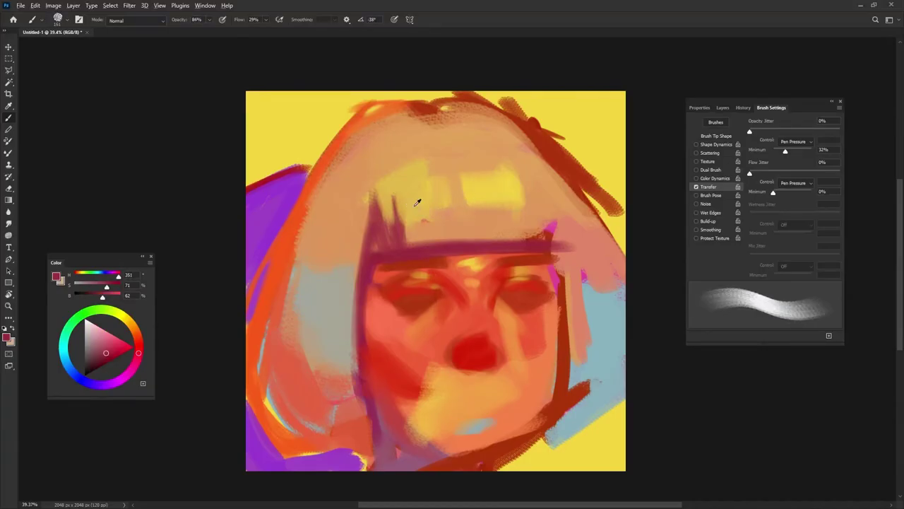
Paint a deep crimson wedge into the fringe gap above the left eyebrow, using a colour sampled from the fringe line and adjusted
alt+click(444, 208)
alt+click(407, 246)
drag(111, 360, 118, 356)
drag(431, 223, 408, 255)
mouse_move(397, 220)
mouse_down()
mouse_move(409, 256)
mouse_move(392, 241)
mouse_move(427, 252)
mouse_up()
alt+click(405, 235)
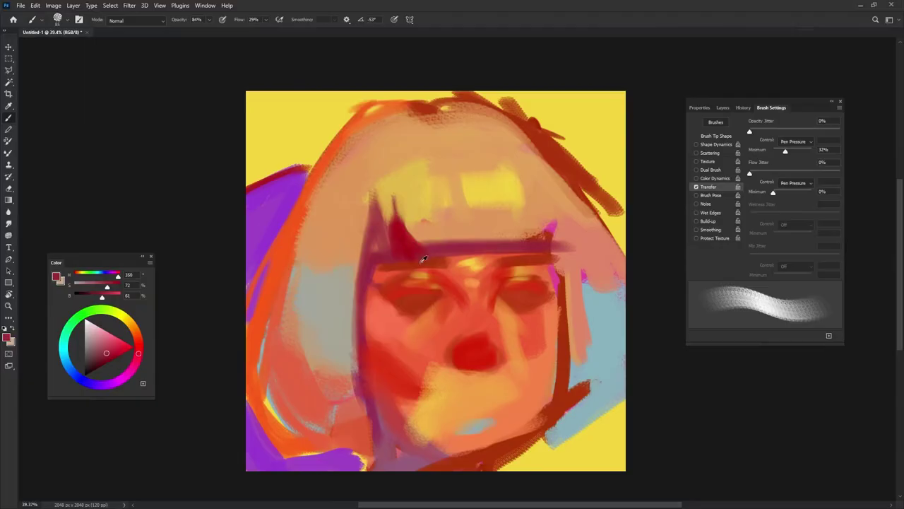
Paint grey sampled from the left hair along the lower edge of the fringe, from the crimson wedge toward the centre
alt+click(400, 262)
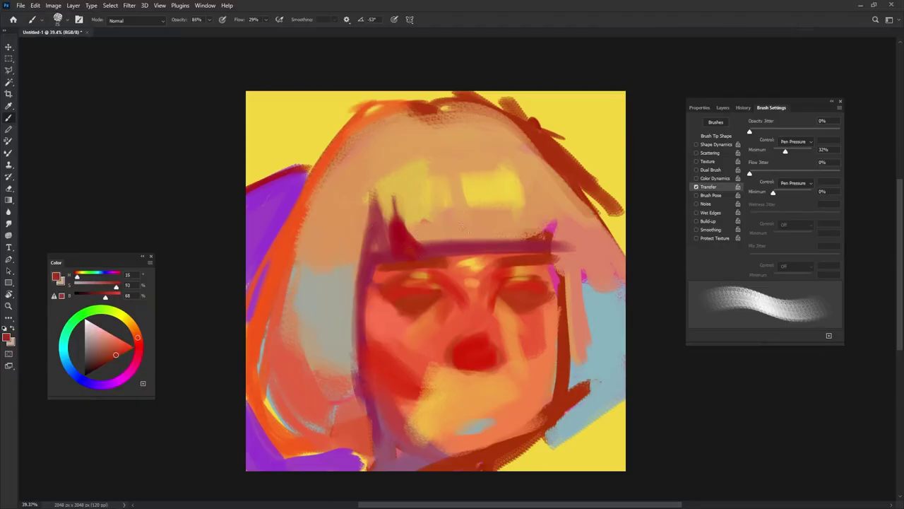
alt+click(328, 306)
drag(411, 251, 424, 253)
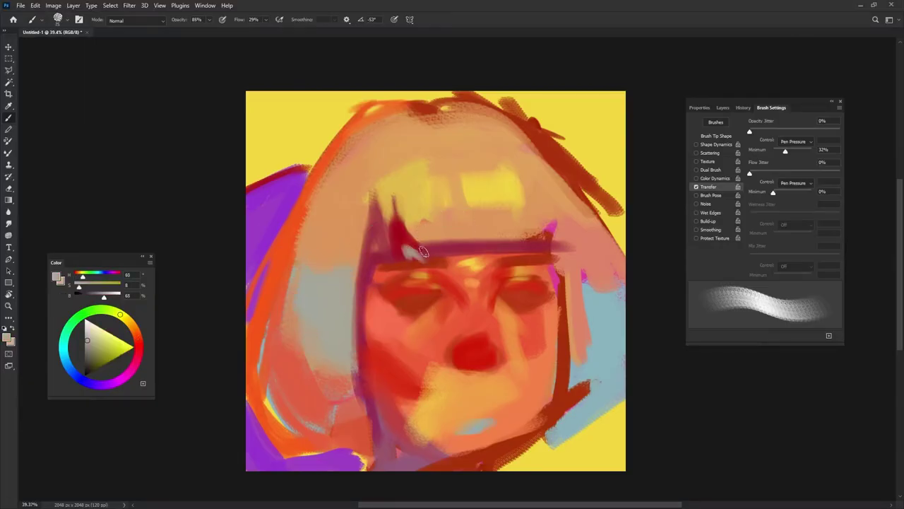
alt+click(420, 259)
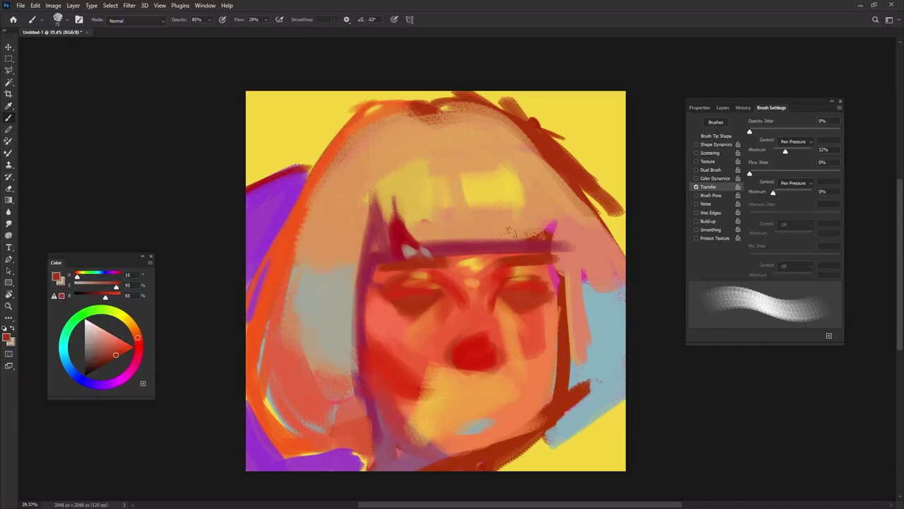
alt+click(426, 250)
key(bracketright)
key(bracketright)
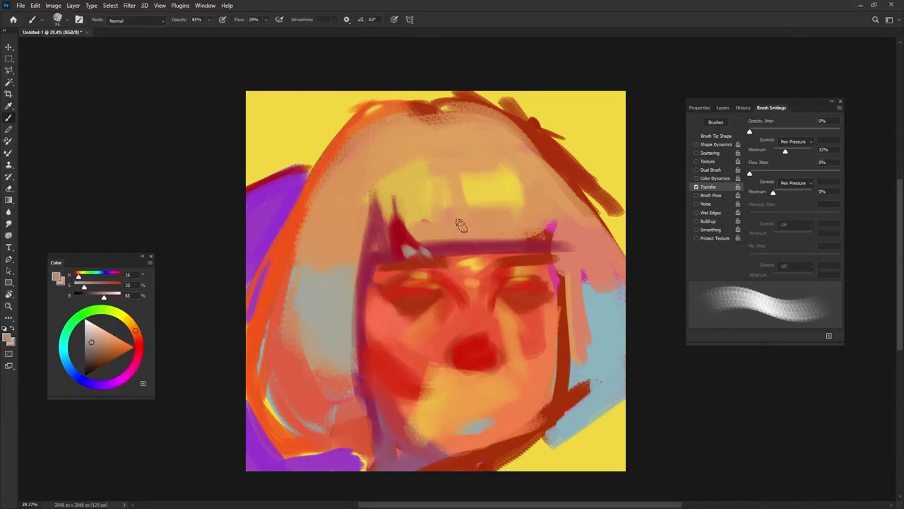
key(shift+Left)
key(shift+Left)
key(shift+Left)
drag(427, 251, 479, 254)
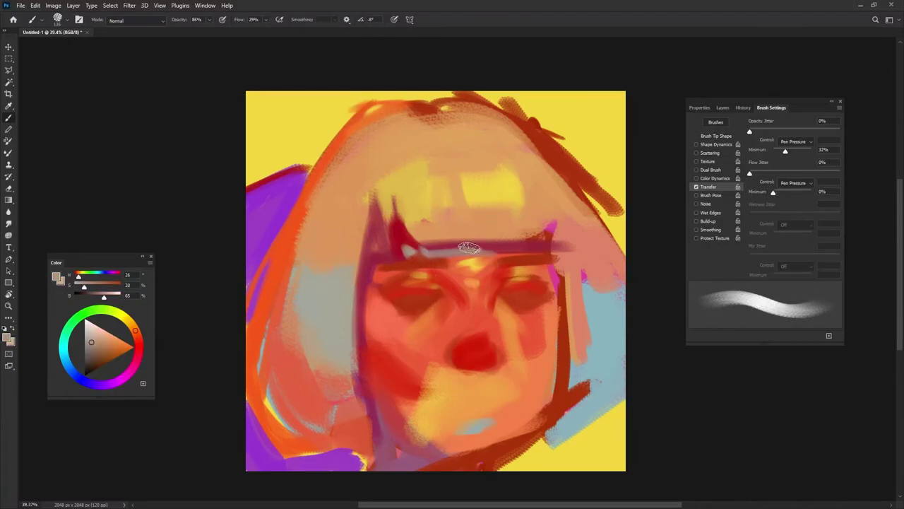
Paint a muted grey patch on the left cheek below the eye and blend it with orange sampled from the skin
mouse_move(398, 309)
mouse_down()
mouse_move(407, 316)
mouse_move(386, 310)
mouse_move(387, 332)
mouse_up()
key(shift+Right)
key(shift+Right)
alt+click(393, 309)
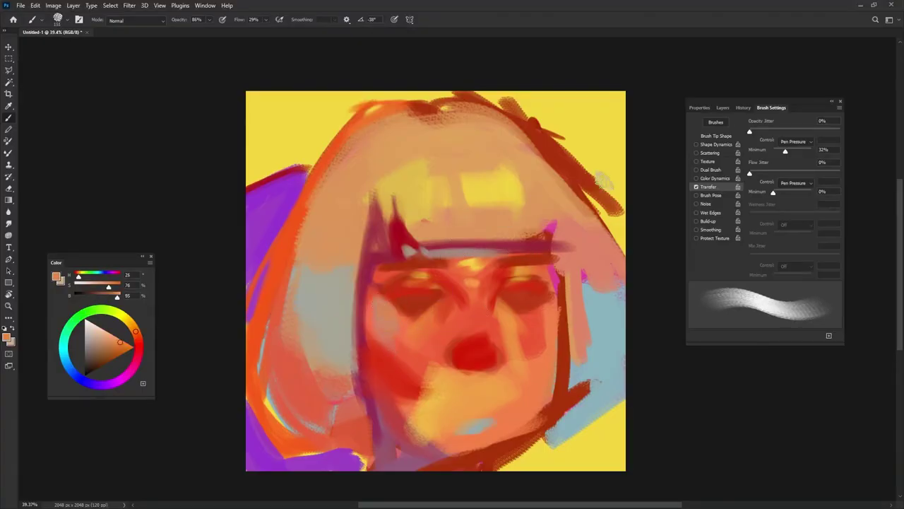
key(shift+Left)
key(shift+Left)
key(shift+Left)
key(shift+Left)
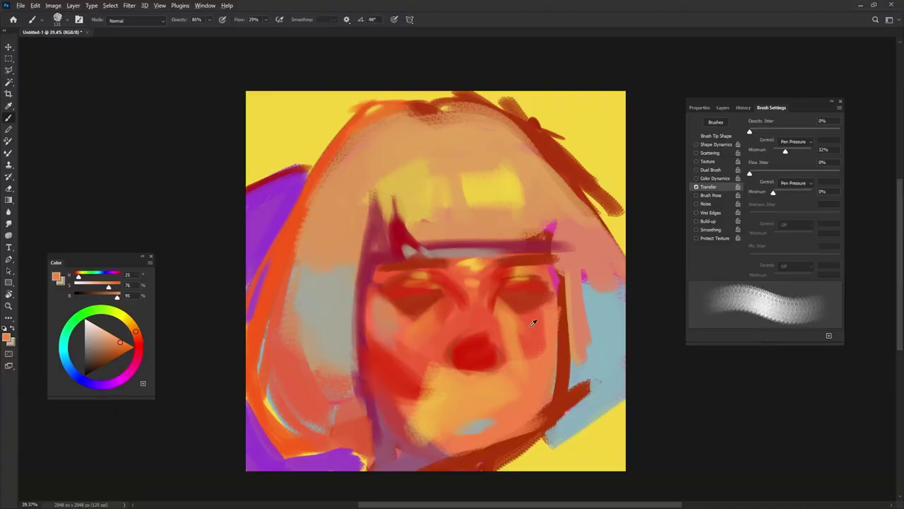
alt+click(535, 322)
alt+click(602, 140)
Paint the left eye's curved upper lash line in dark red (H 8, S 100, B 49), rotating the brush to follow the curve
key(shift+Left)
key(shift+Left)
key(shift+Left)
key(shift+Left)
key(shift+Left)
key(bracketright)
alt+click(470, 354)
key(shift+Left)
key(shift+Left)
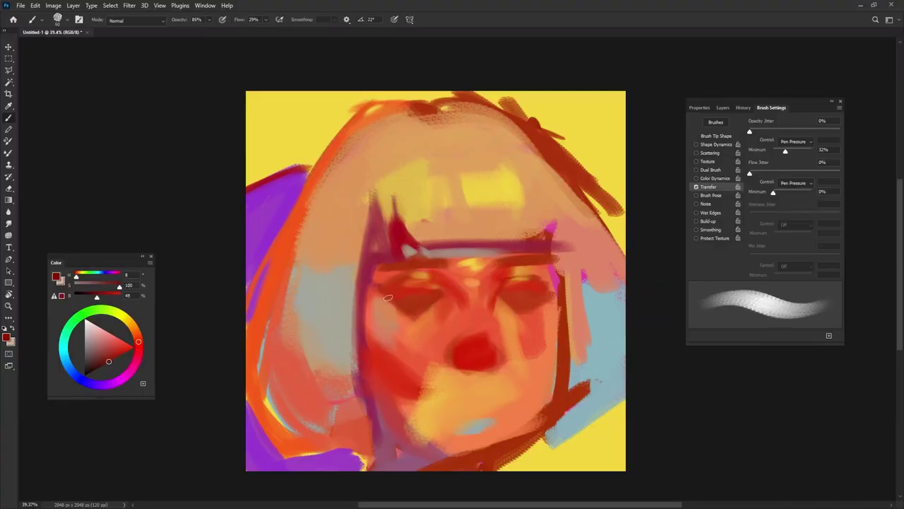
key(shift+Left)
key(shift+Left)
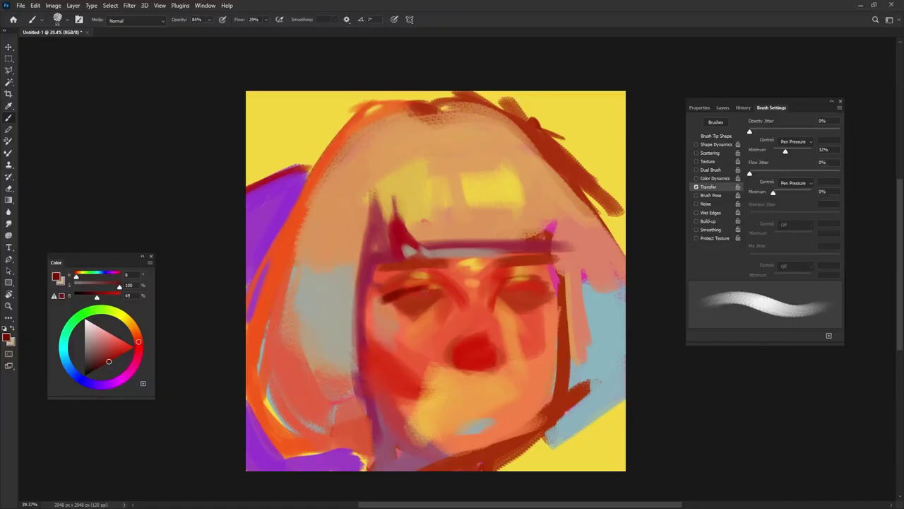
key(shift+Left)
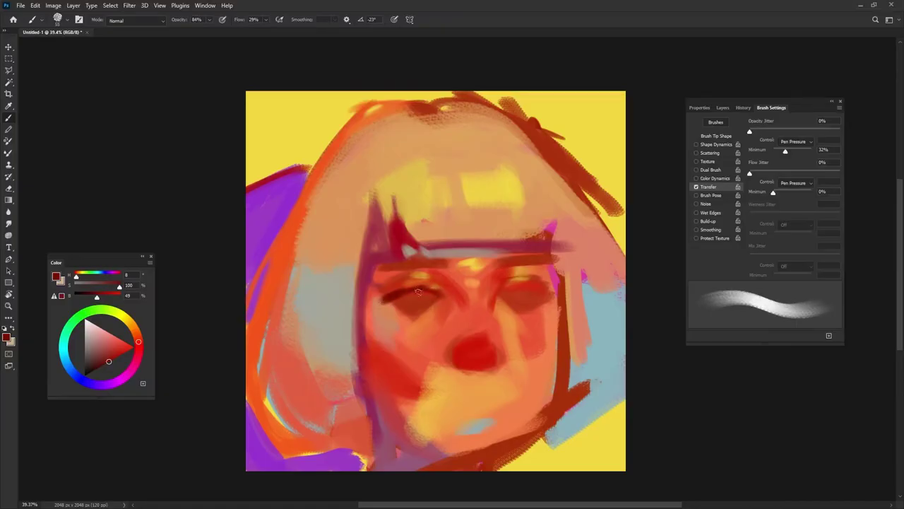
key(shift+Left)
key(shift+Left)
key(shift+Left)
key(shift+Left)
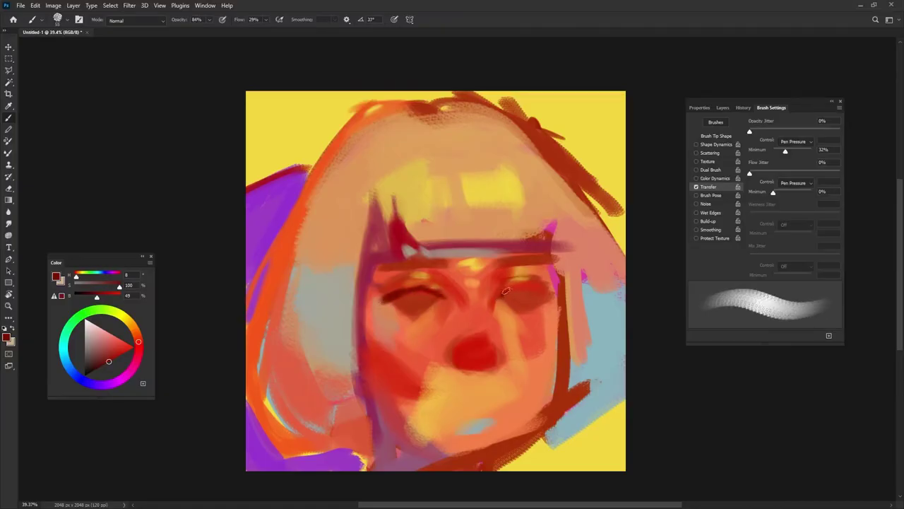
Paint the right eye's upper lash line in the same dark red, following the lid out to the outer corner
key(shift+Left)
drag(510, 288, 551, 292)
key(shift+Left)
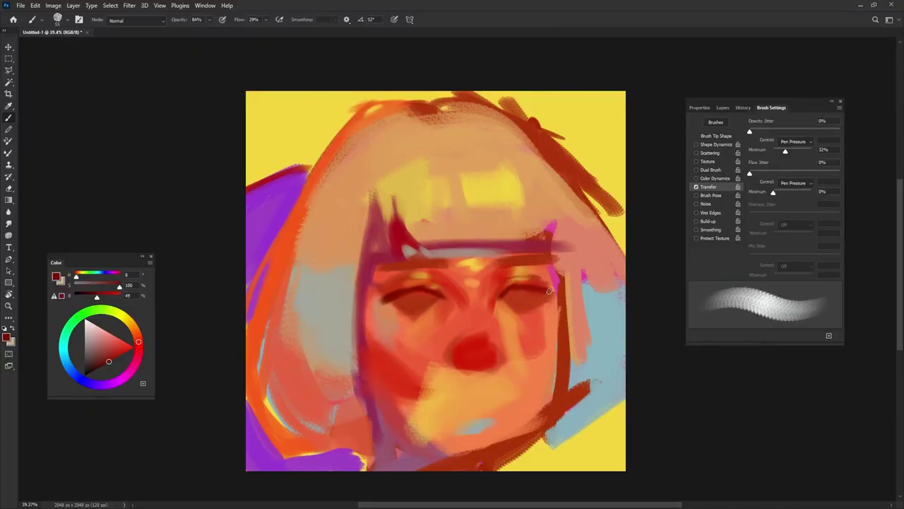
Rotate the brush to 142°, darken the left eye's outer corner, and thicken the purple hair edge beside the face with sampled crimson
key(shift+Left)
key(shift+Left)
key(shift+Left)
key(shift+Left)
key(shift+Left)
key(shift+Left)
key(shift+Left)
key(shift+Left)
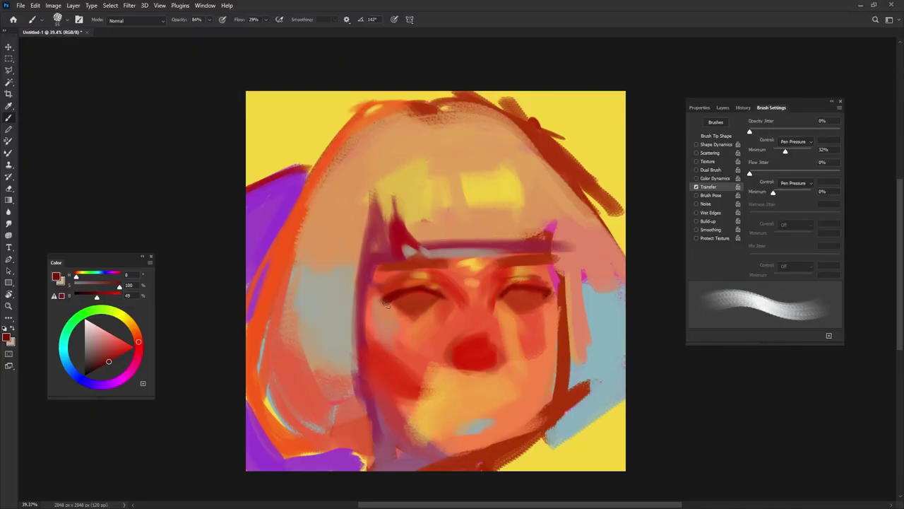
alt+click(366, 264)
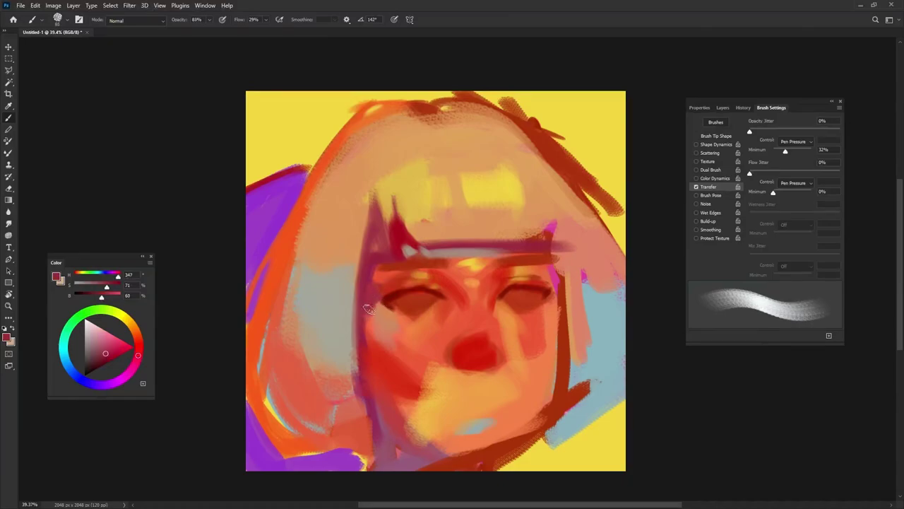
alt+click(371, 343)
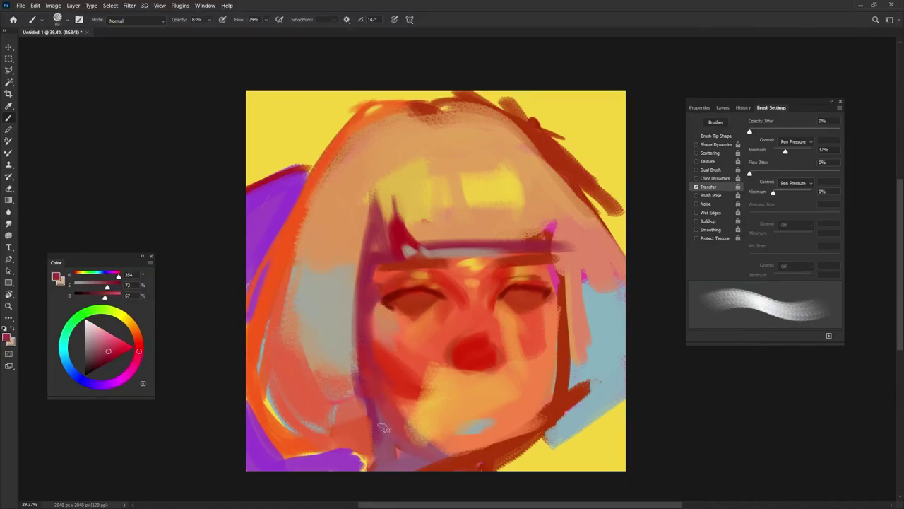
Retouch the fringe with sampled yellow and paint a broad muted crimson shadow across its lower part
alt+click(471, 195)
drag(484, 214, 487, 215)
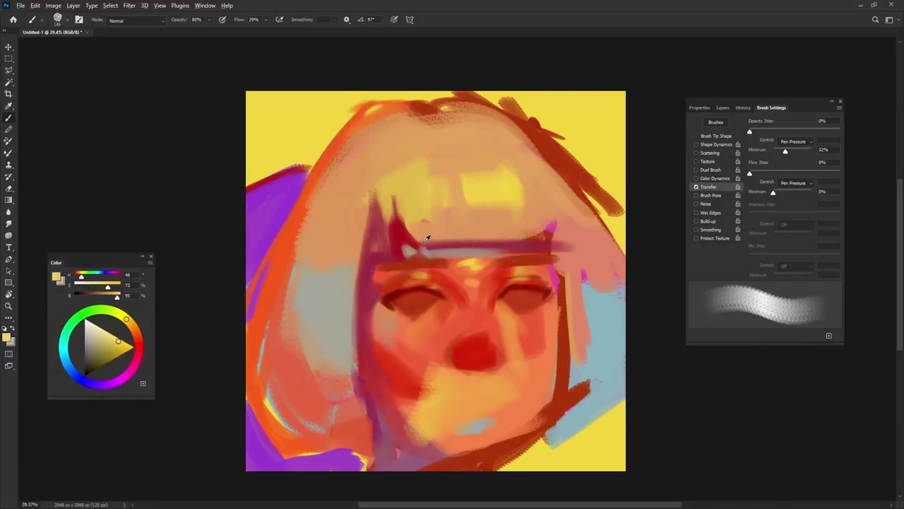
alt+click(423, 223)
mouse_move(421, 224)
mouse_down()
mouse_move(531, 225)
mouse_move(515, 233)
mouse_move(559, 208)
mouse_up()
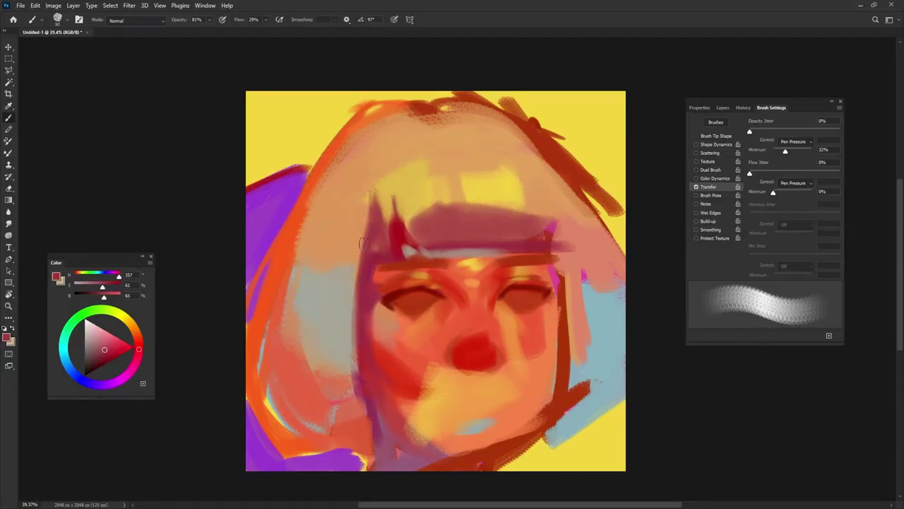
Paint a grey-green shadow down the left side of the hair with sampled and darkened grey, and blend it into the grey below
alt+click(329, 294)
drag(323, 218, 302, 283)
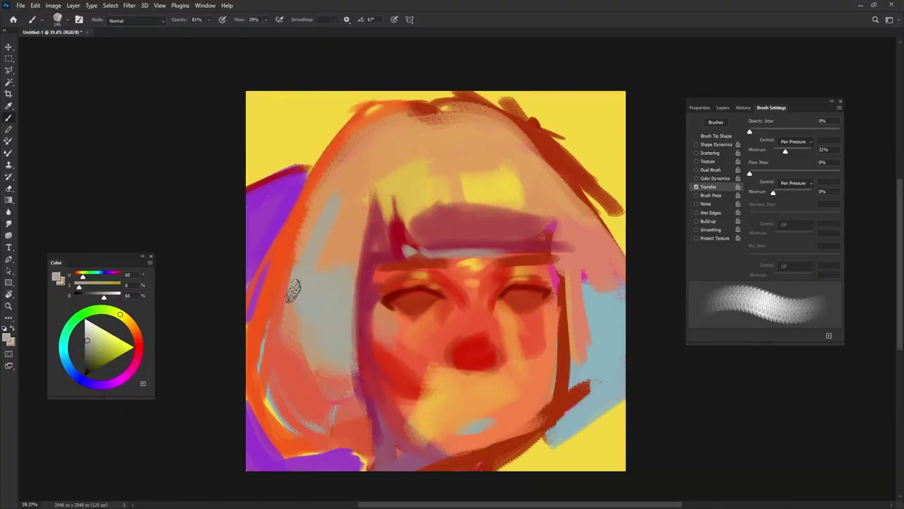
click(90, 348)
drag(331, 204, 301, 268)
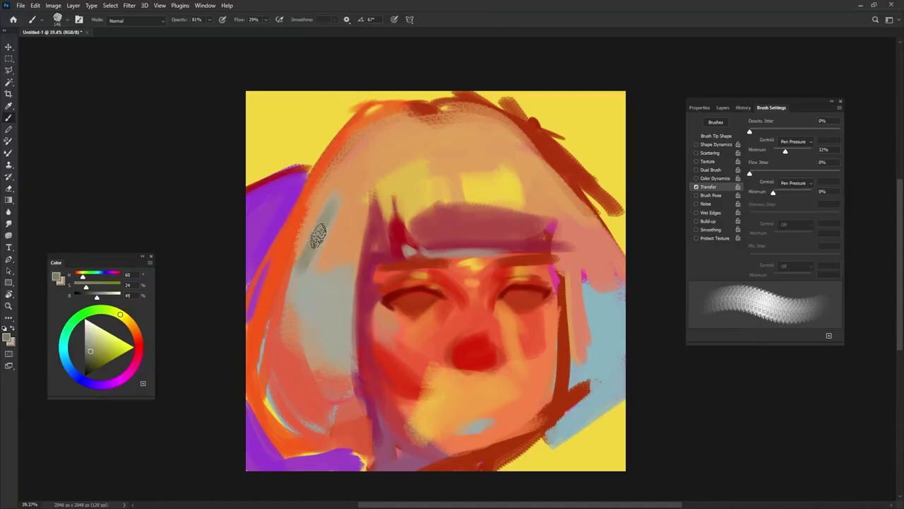
mouse_move(330, 204)
mouse_down()
mouse_move(296, 265)
mouse_move(324, 258)
mouse_move(332, 221)
mouse_move(315, 272)
mouse_move(299, 271)
mouse_move(329, 325)
mouse_up()
alt+click(332, 301)
alt+click(327, 243)
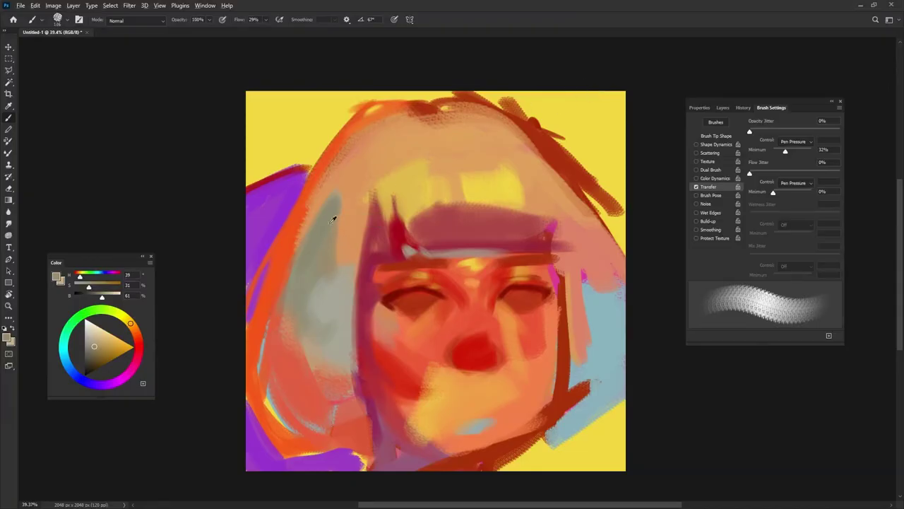
alt+click(333, 212)
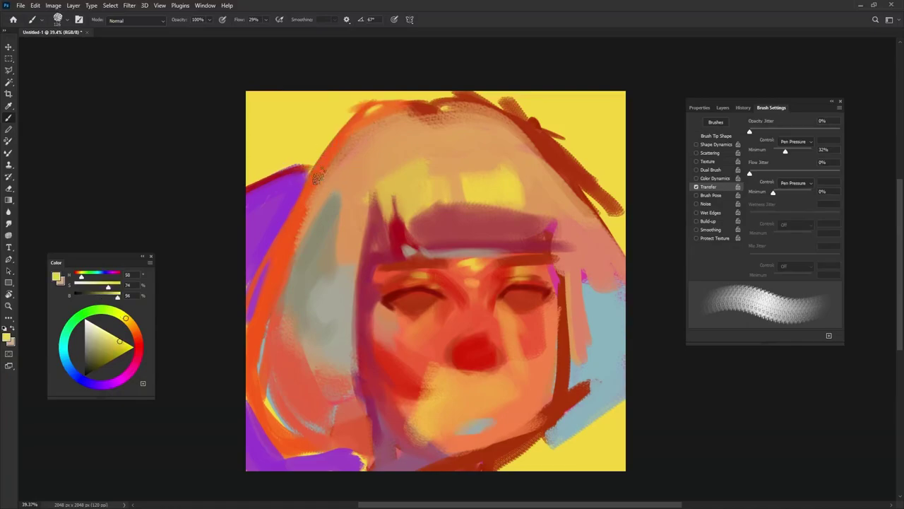
Sweep orange sampled from the hair outline down the left side and across the top of the hair
alt+click(313, 185)
alt+click(279, 244)
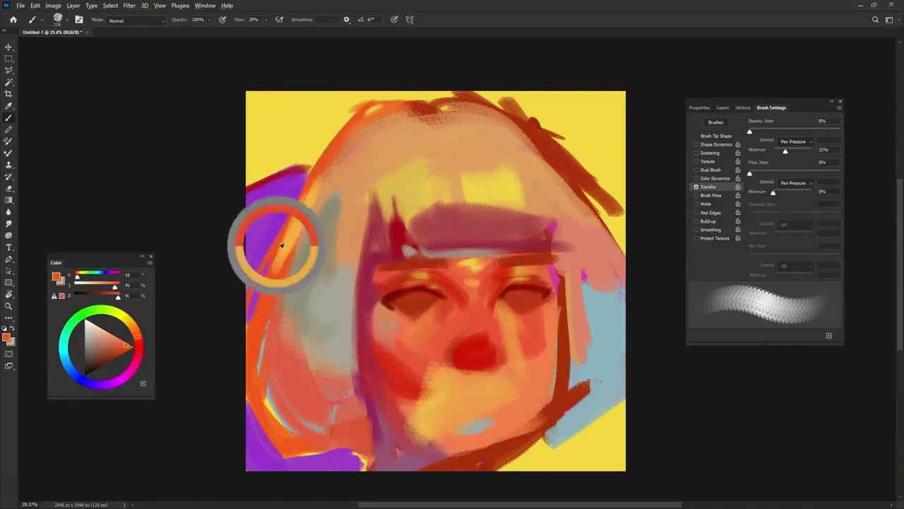
alt+click(310, 198)
mouse_move(382, 158)
mouse_down()
mouse_move(391, 158)
mouse_move(325, 177)
mouse_move(361, 174)
mouse_move(349, 220)
mouse_up()
mouse_move(402, 131)
mouse_down()
mouse_move(450, 112)
mouse_move(411, 146)
mouse_move(445, 137)
mouse_up()
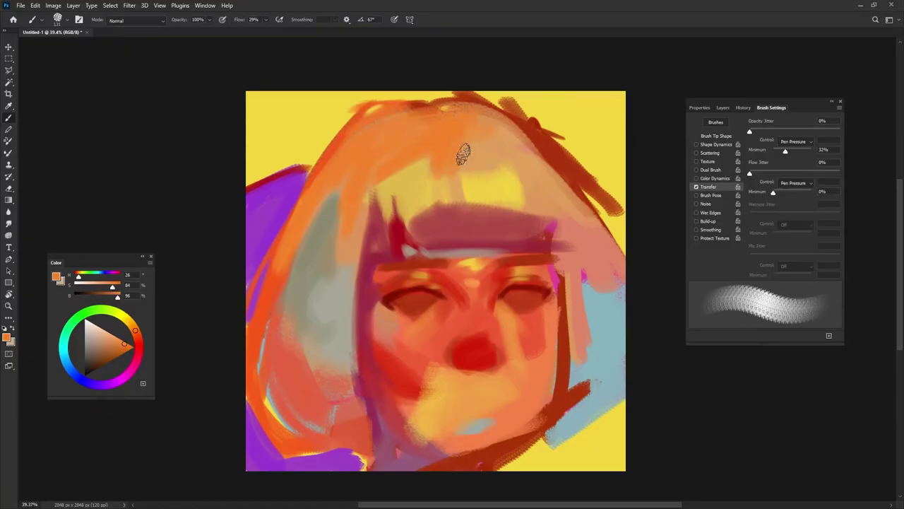
Cover the stray dark red strokes outside the hair's upper right outline with sampled background yellow, rotating the brush to 157°
alt+click(536, 100)
key(shift+Left)
key(shift+Left)
key(shift+Left)
key(shift+Left)
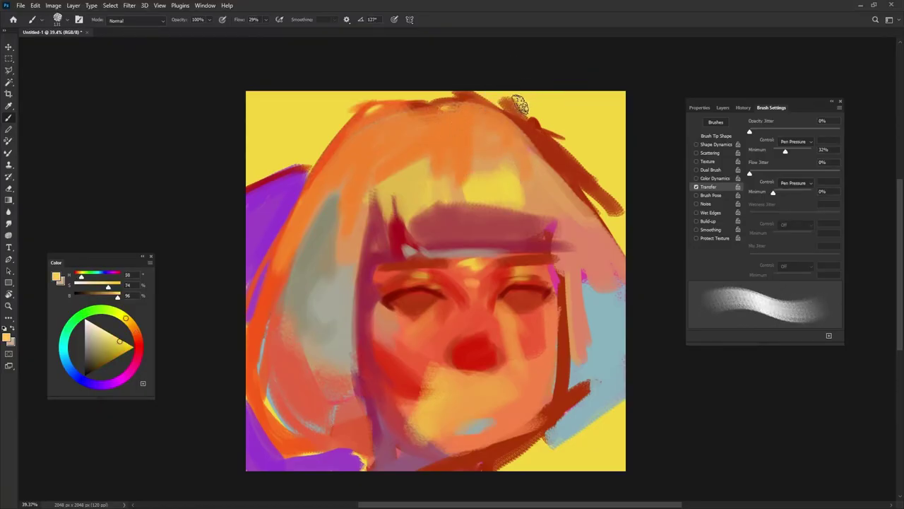
key(shift+Left)
key(shift+Left)
drag(456, 89, 479, 93)
mouse_move(543, 92)
mouse_down()
mouse_move(521, 107)
mouse_move(533, 107)
mouse_move(508, 103)
mouse_move(590, 174)
mouse_up()
drag(506, 104, 619, 209)
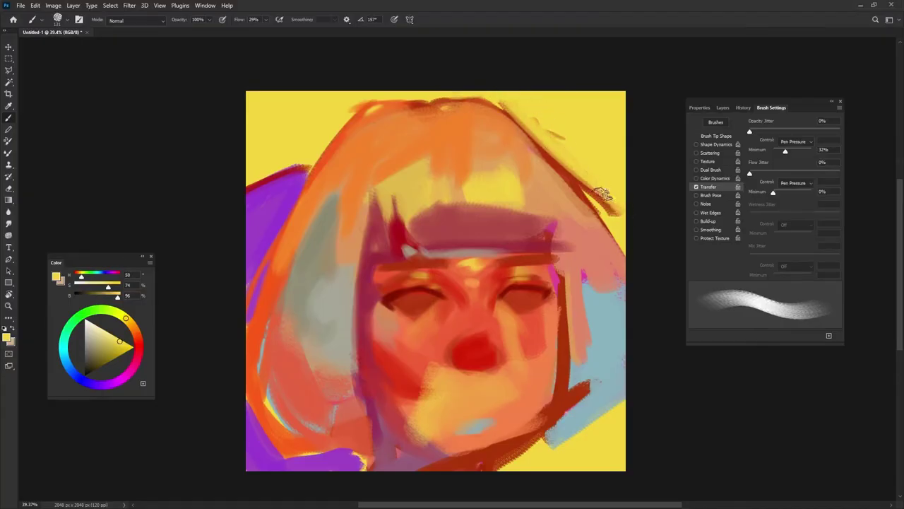
drag(584, 181, 626, 220)
key(9)
key(8)
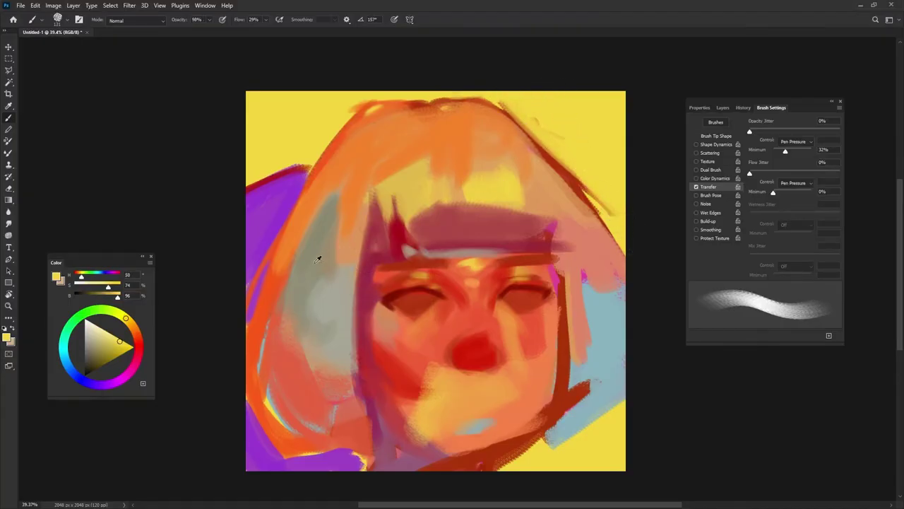
alt+click(308, 316)
key(bracketleft)
key(bracketleft)
key(bracketleft)
key(bracketleft)
key(bracketleft)
key(shift+Right)
key(shift+Right)
key(shift+Right)
drag(309, 381, 349, 368)
key(ctrl+z)
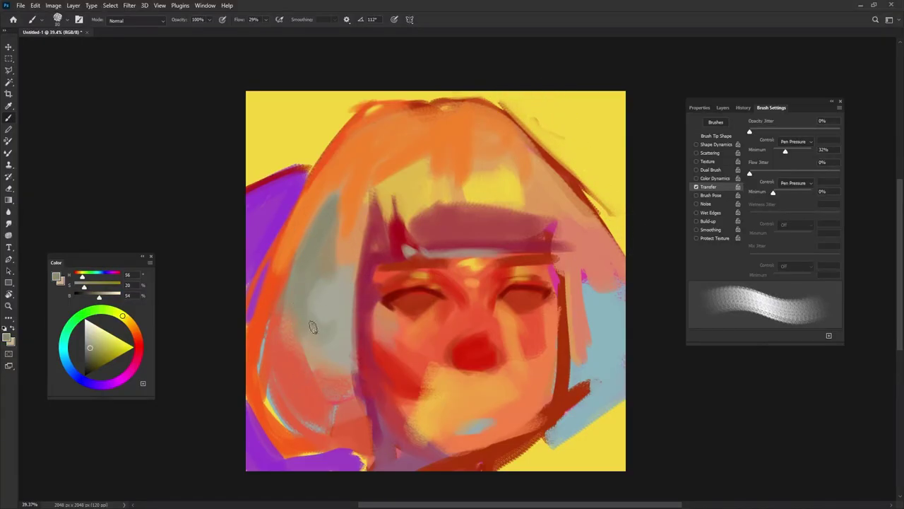
Paint a light blue strand in the lower left hair with blue sampled from the edge, using a rotated brush
alt+click(270, 402)
key(shift+Left)
key(shift+Left)
mouse_move(309, 404)
mouse_down()
mouse_move(299, 347)
mouse_move(295, 381)
mouse_move(309, 411)
mouse_up()
alt+click(280, 382)
Extend sampled grey in long curved strokes down the left hair to its lower ends, rotating the brush to 142°
key(shift+Left)
key(shift+Left)
key(shift+Left)
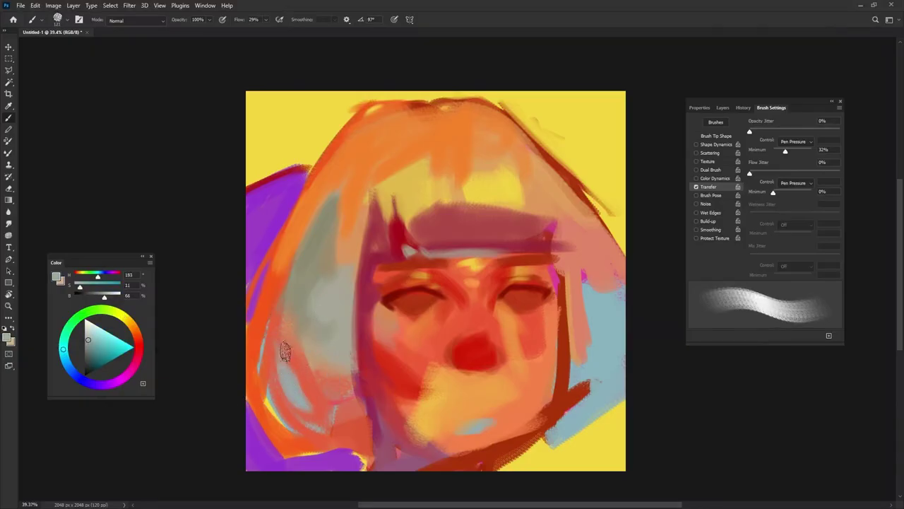
alt+click(289, 285)
mouse_move(276, 367)
mouse_down()
mouse_move(295, 278)
mouse_move(285, 378)
mouse_up()
mouse_move(294, 310)
mouse_down()
mouse_move(306, 381)
mouse_move(341, 364)
mouse_move(299, 318)
mouse_move(311, 371)
mouse_move(325, 403)
mouse_up()
key(shift+Left)
key(shift+Left)
key(shift+Left)
drag(311, 371, 350, 416)
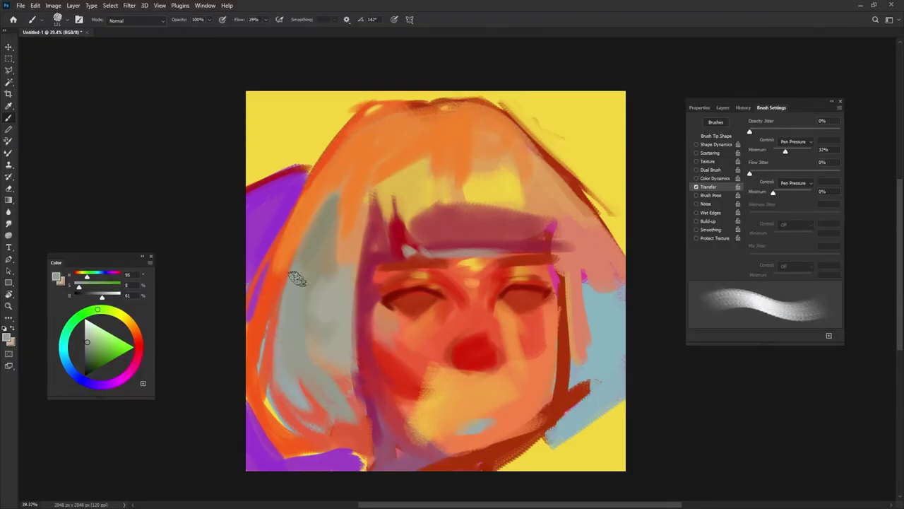
Paint a small curved highlight in the upper grey hair with yellow sampled from the forehead, rotating the brush to -138°
key(shift+Right)
key(shift+Right)
key(shift+Right)
key(shift+Right)
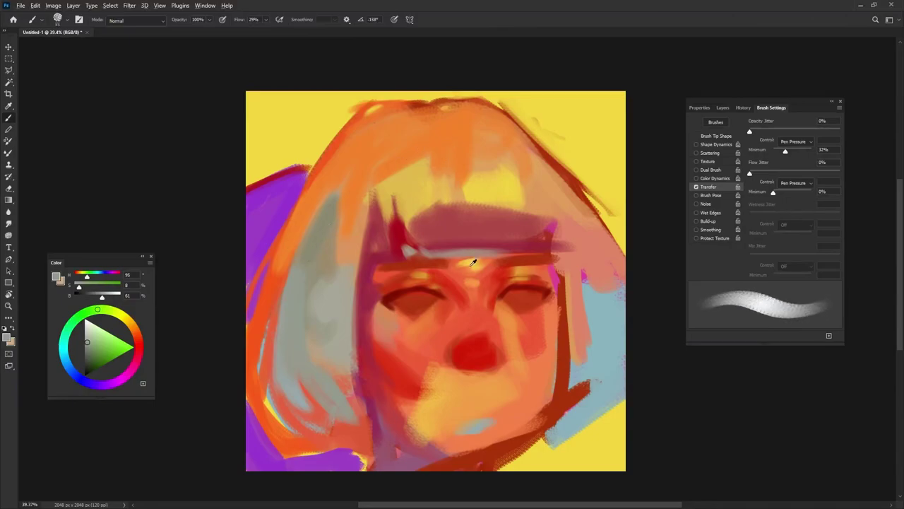
alt+click(474, 264)
key(shift+Right)
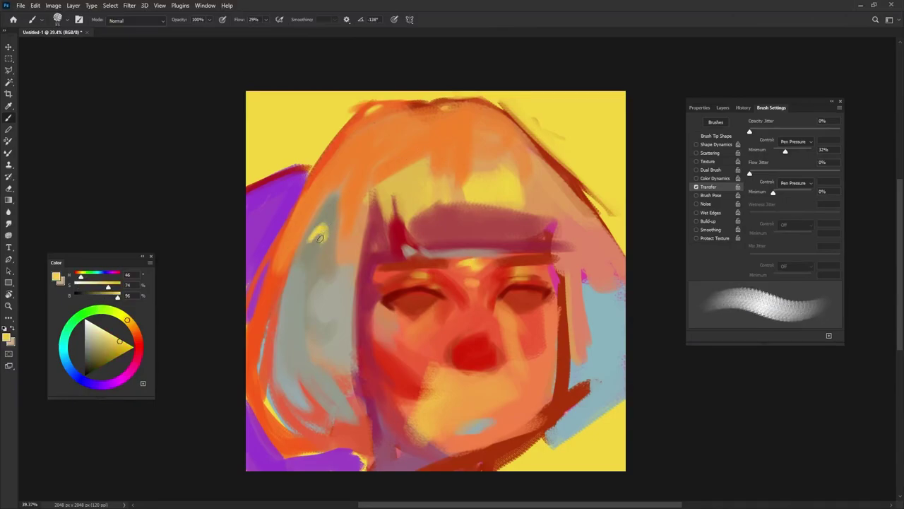
drag(322, 240, 318, 233)
alt+click(310, 244)
alt+drag(590, 157, 594, 159)
Break up the upper edge of the dark red fringe shadow with near-vertical strokes in sampled orange and yellow hair colours
alt+click(505, 378)
key(shift+Right)
key(shift+Right)
key(shift+Right)
key(shift+Right)
key(shift+Right)
alt+click(436, 167)
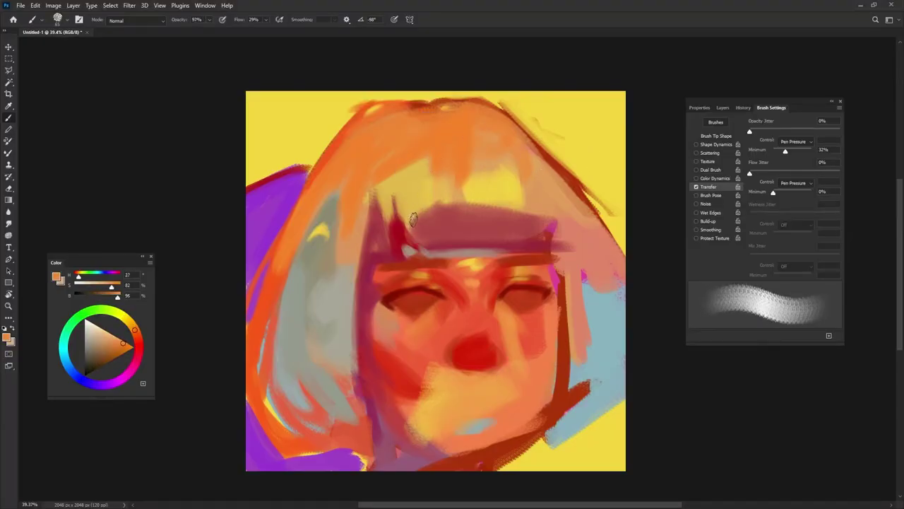
mouse_move(416, 227)
mouse_down()
mouse_move(418, 242)
mouse_move(422, 221)
mouse_move(418, 235)
mouse_move(422, 221)
mouse_move(424, 237)
mouse_move(446, 212)
mouse_move(468, 224)
mouse_move(444, 202)
mouse_move(428, 202)
mouse_up()
alt+click(402, 226)
alt+click(414, 222)
alt+click(422, 224)
alt+click(503, 179)
Add small pointed strokes under the left fringe strands with grey sampled from the light band above the brow
alt+click(391, 193)
alt+click(412, 251)
drag(380, 260, 379, 255)
key(shift+Left)
key(bracketright)
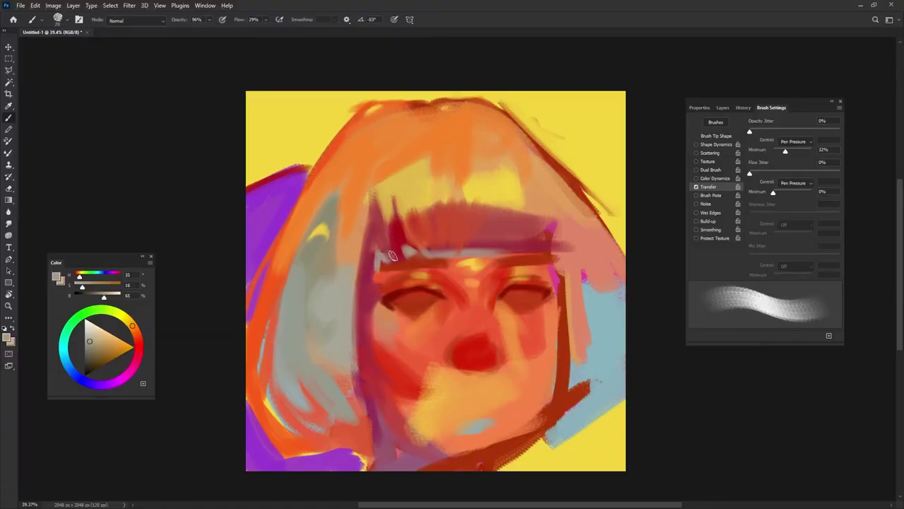
Soften the purple left edge of the fringe with sampled orange and dab sampled grey into the orange hair beside it
alt+click(367, 176)
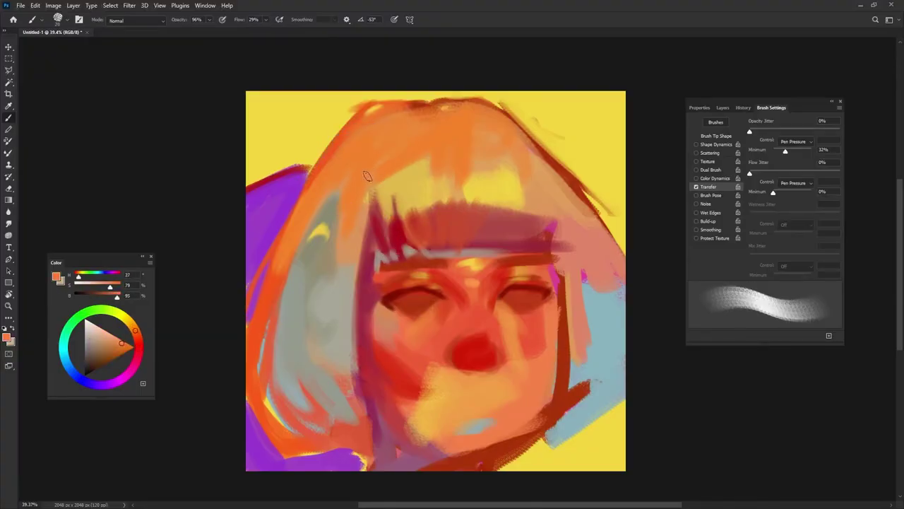
alt+click(381, 226)
mouse_move(382, 216)
mouse_down()
mouse_move(393, 215)
mouse_move(363, 214)
mouse_move(342, 237)
mouse_up()
alt+click(321, 250)
key(9)
key(3)
alt+click(346, 212)
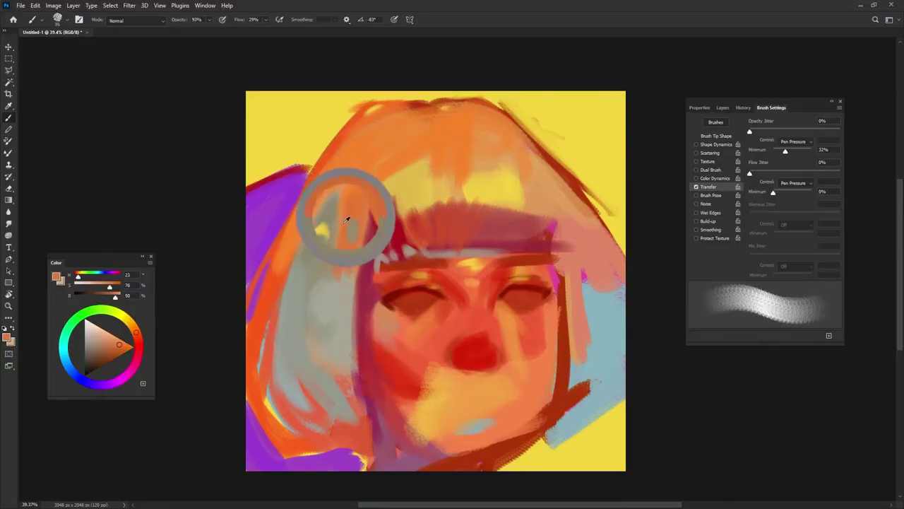
Blend sampled orange over the fringe and pull sampled yellow strands down into its dark red shadow and up toward the crown
alt+click(495, 150)
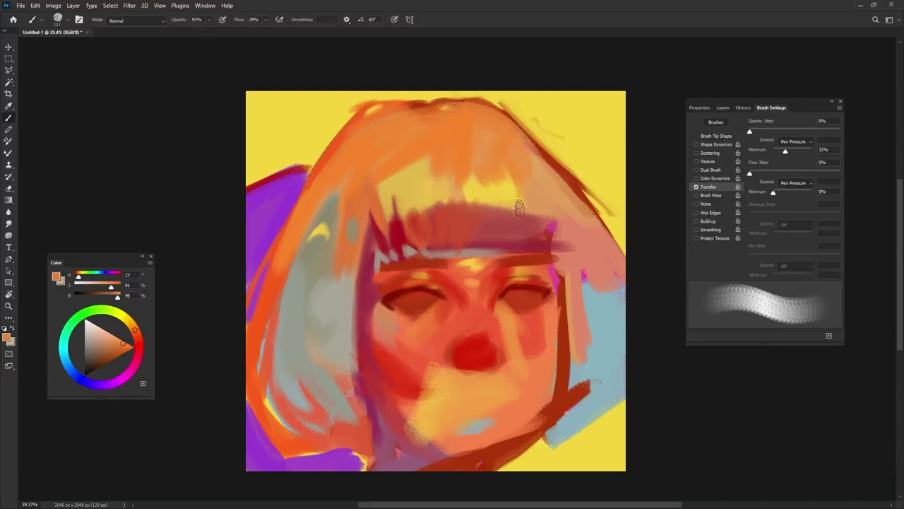
alt+click(437, 190)
alt+click(435, 219)
alt+click(467, 204)
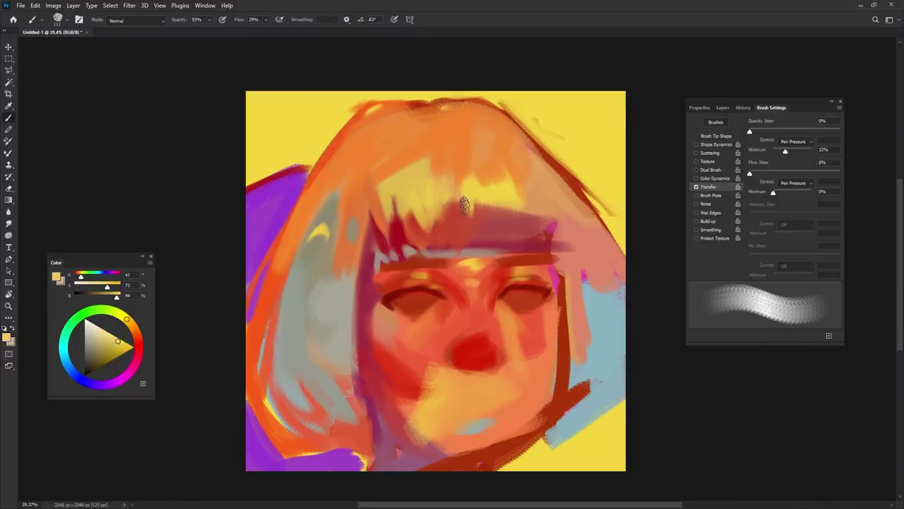
alt+click(434, 137)
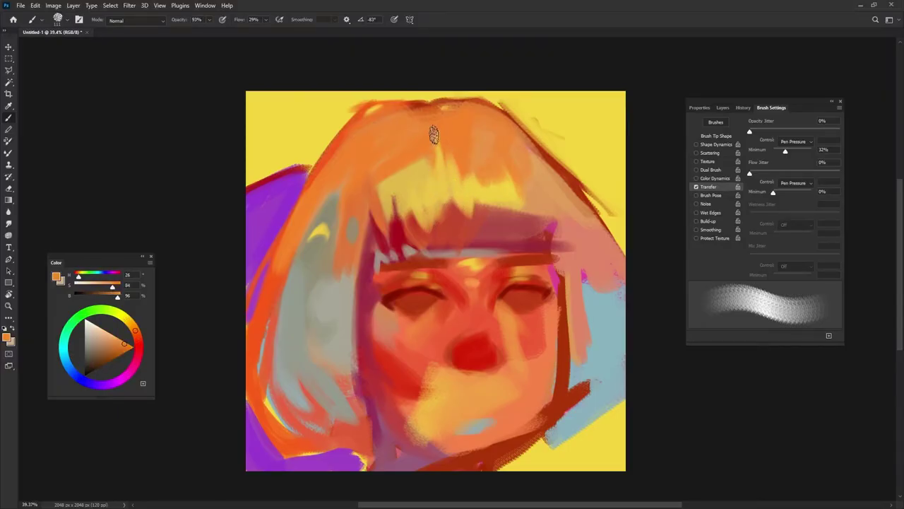
Paint a tall yellow streak with a light accent on the right part of the fringe, extending its strands into the shadow
alt+click(505, 178)
alt+click(497, 192)
alt+right_click(513, 174)
mouse_move(496, 141)
mouse_down()
mouse_move(517, 192)
mouse_move(501, 182)
mouse_up()
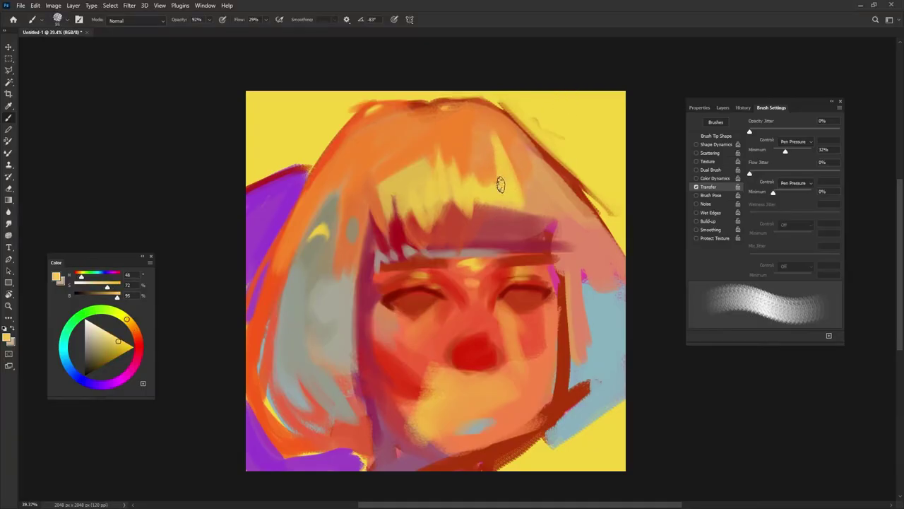
alt+click(498, 163)
alt+click(469, 202)
alt+click(499, 206)
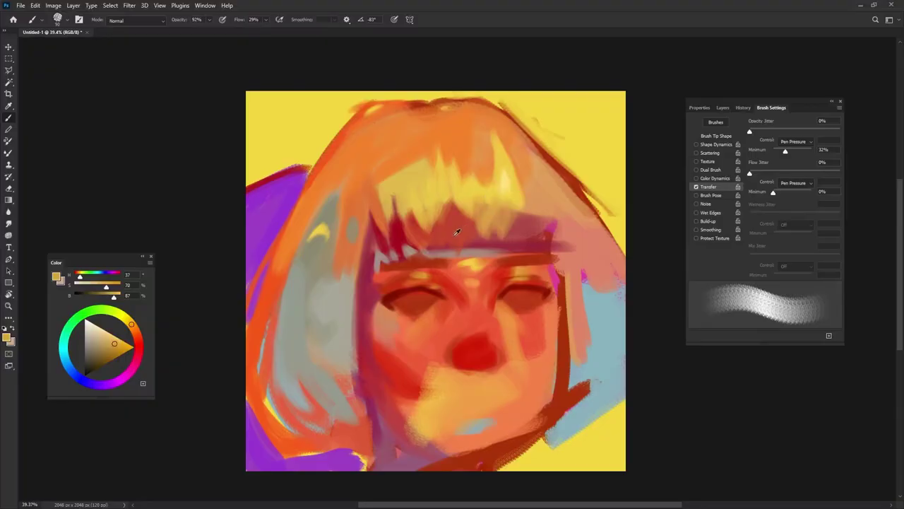
Rework the lower fringe shadow with sampled dark red and add magenta strokes at its right end
alt+click(456, 231)
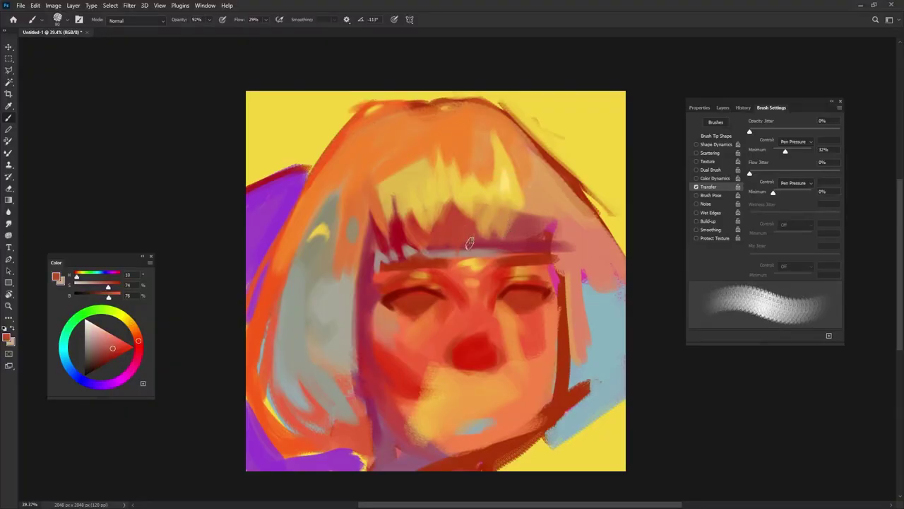
alt+click(480, 222)
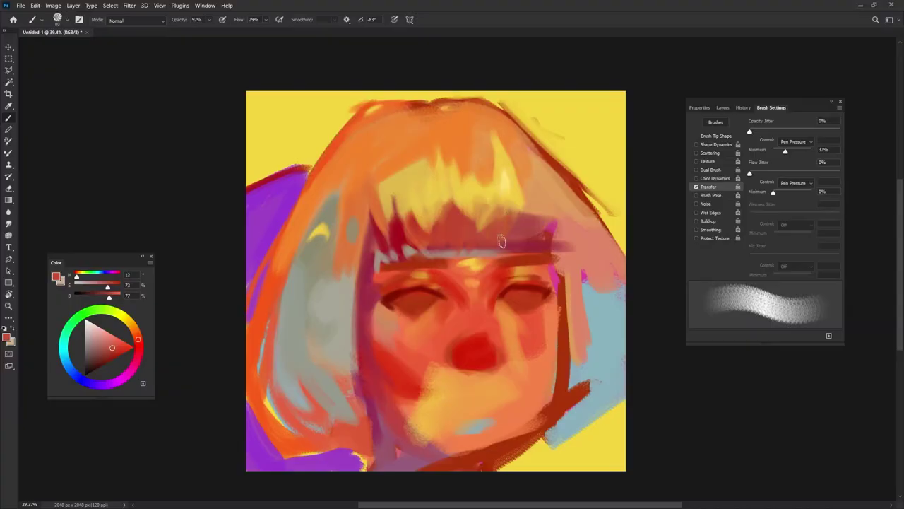
alt+click(553, 226)
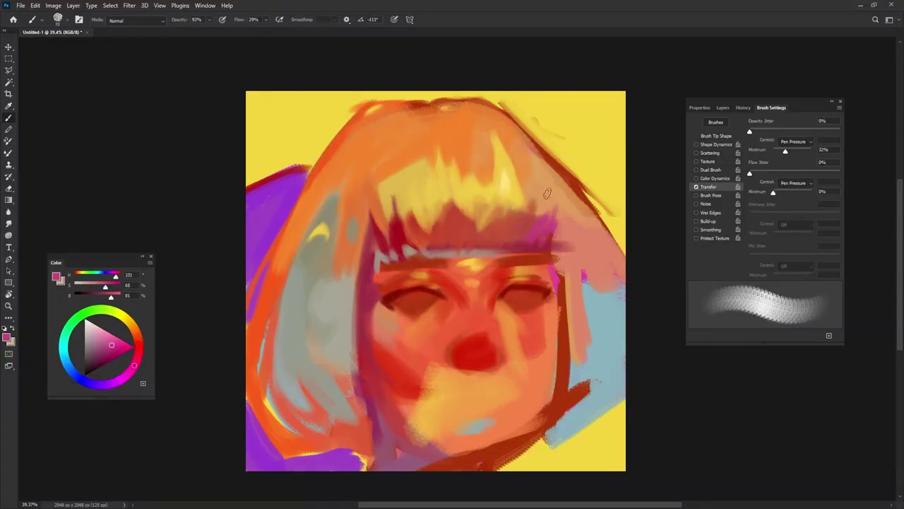
Extend sampled yellow across the fringe's right end and border it with a dark red strand running up the hair
alt+click(548, 210)
alt+click(514, 198)
mouse_move(521, 205)
mouse_down()
mouse_move(522, 184)
mouse_move(542, 209)
mouse_up()
mouse_move(538, 161)
mouse_down()
mouse_move(547, 219)
mouse_move(539, 192)
mouse_up()
alt+click(523, 158)
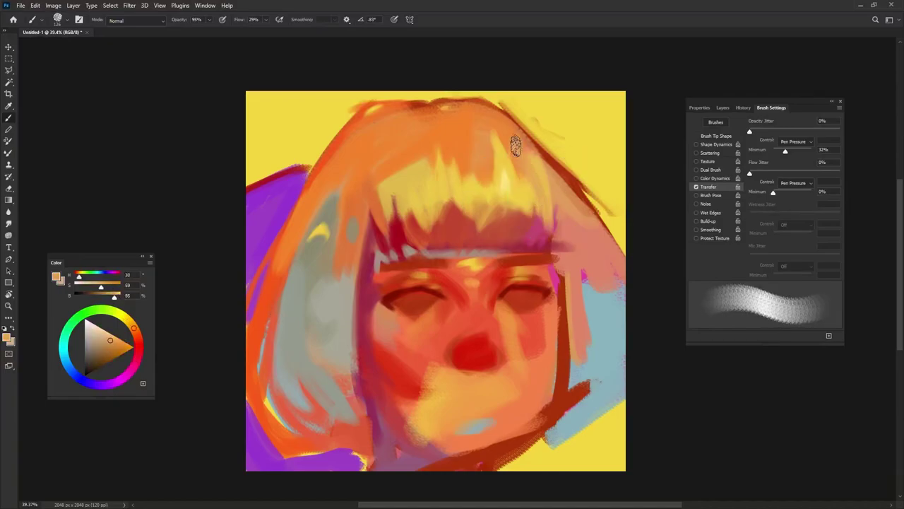
alt+click(533, 208)
alt+click(543, 201)
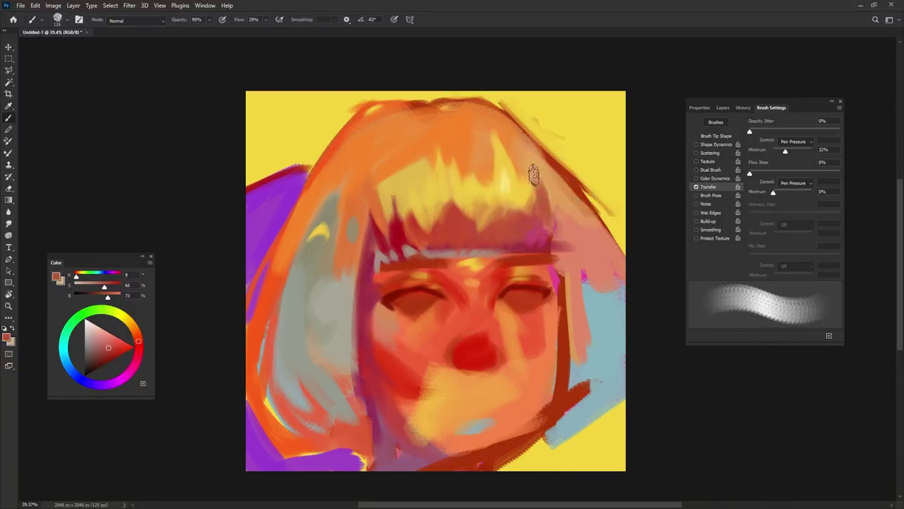
Cover the forehead between the brows with sampled greyish pink and add a stroke down the nose bridge, rotating the brush to -8°
alt+click(463, 256)
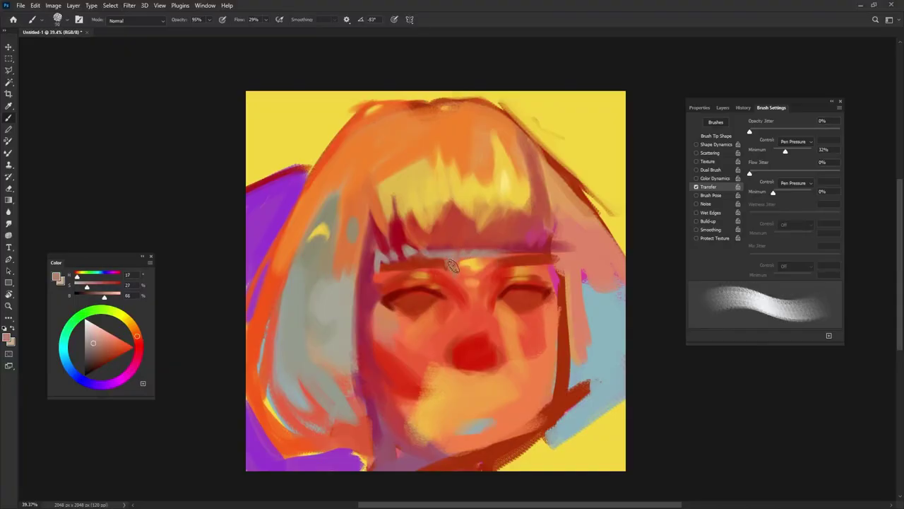
alt+click(477, 256)
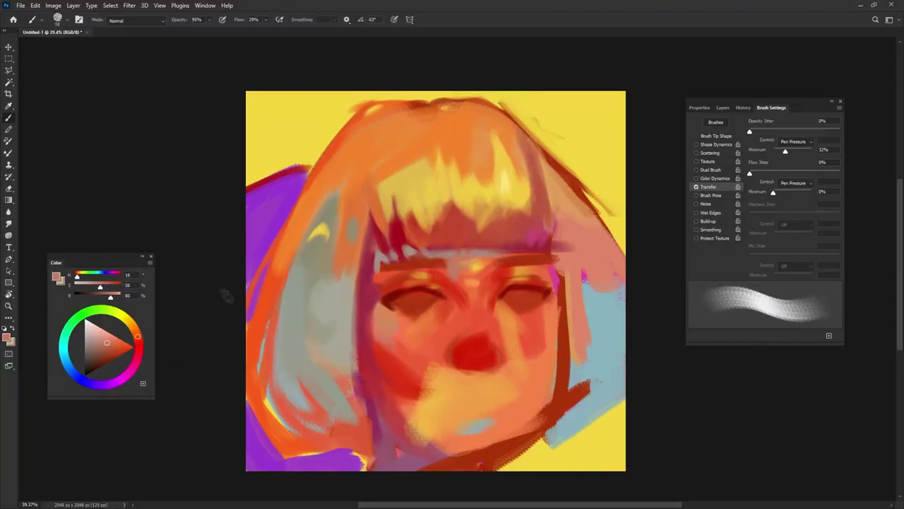
alt+click(466, 249)
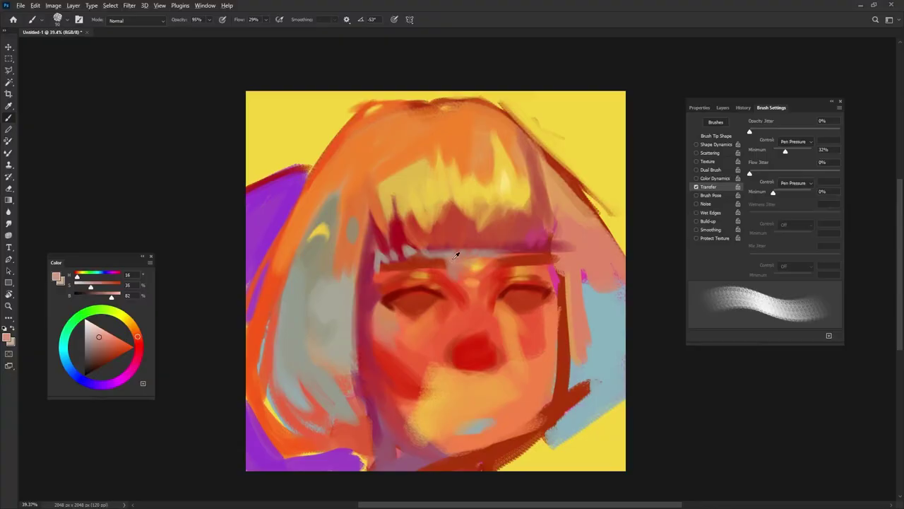
alt+click(455, 255)
key(shift+Left)
key(shift+Left)
key(shift+Left)
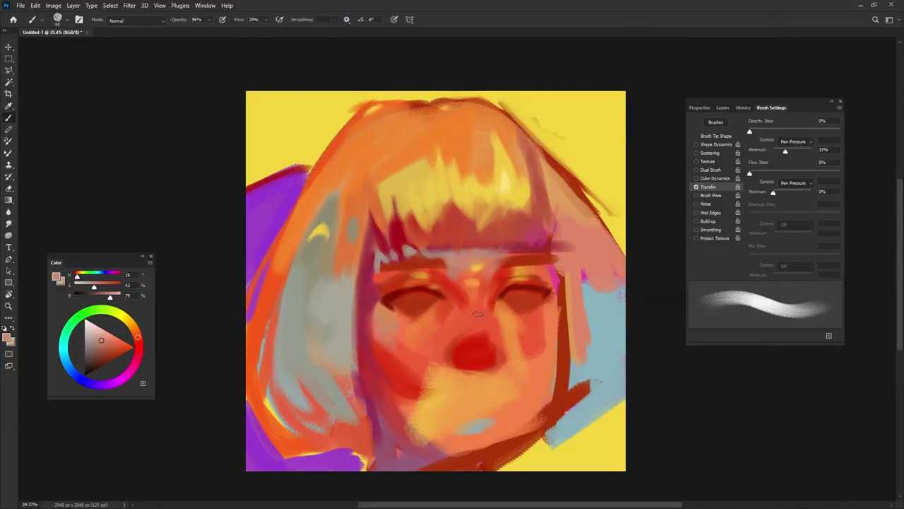
drag(515, 272, 529, 271)
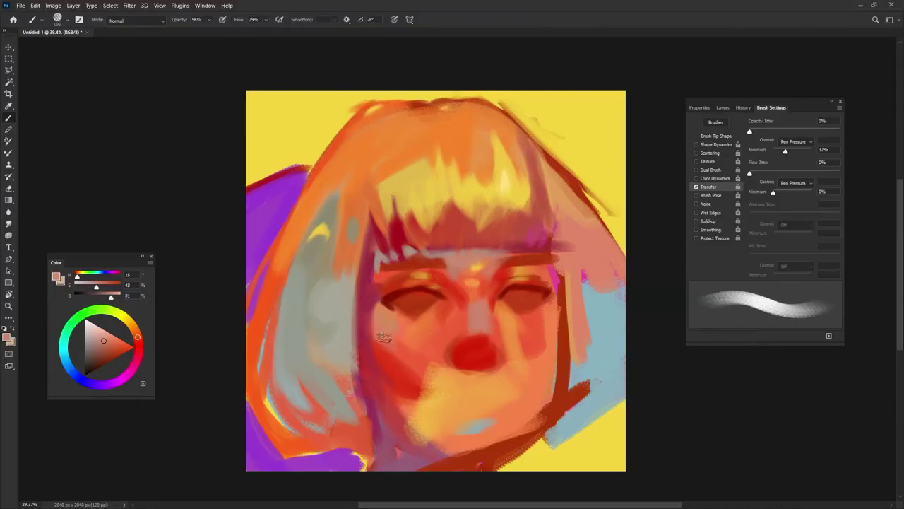
Pick a pale yellow and paint a narrow vertical highlight on the nose bridge with the brush at -83°, blending it with sampled tones
click(124, 316)
click(103, 328)
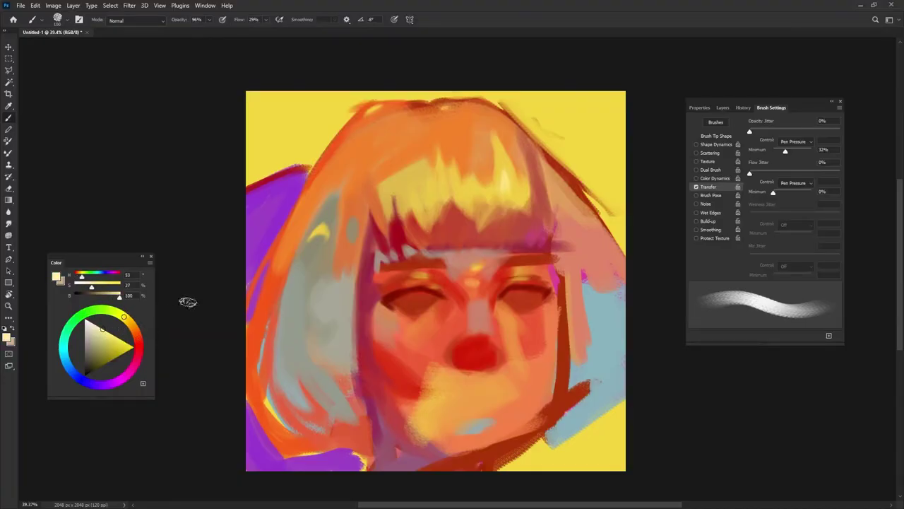
key(shift+Left)
key(shift+Left)
key(shift+Left)
key(shift+Left)
key(shift+Left)
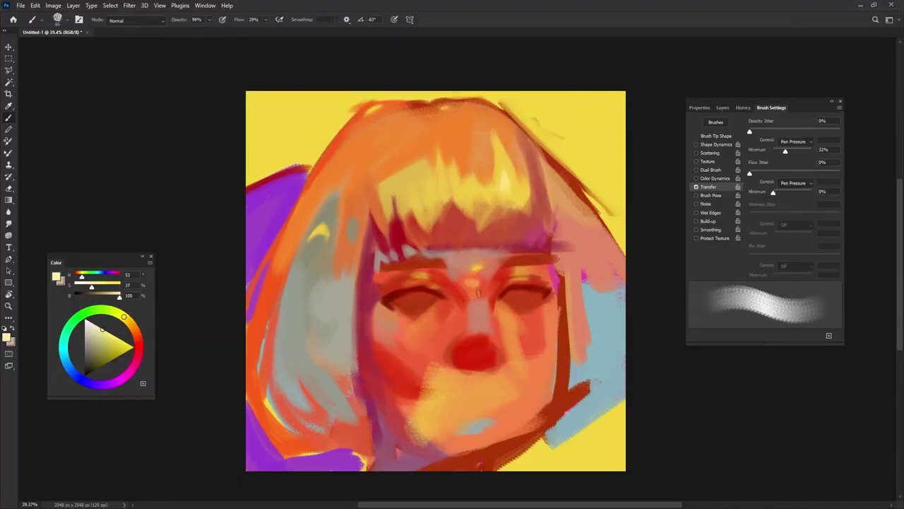
drag(486, 267, 479, 286)
alt+click(478, 266)
alt+click(475, 291)
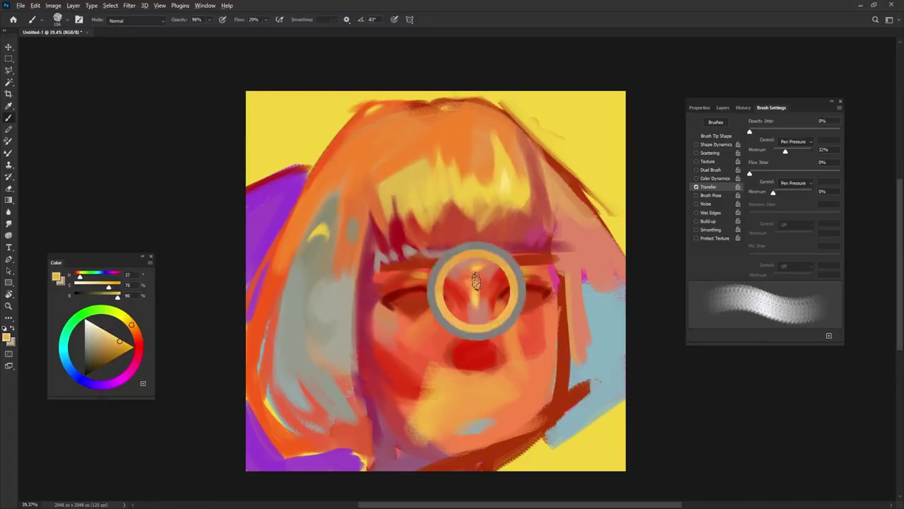
alt+click(484, 281)
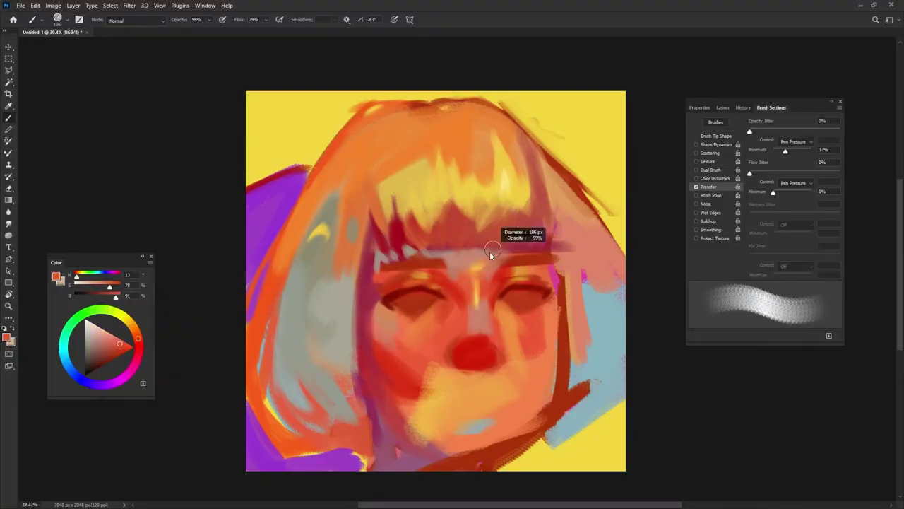
Broaden the highlight between the eyebrows with sampled yellows at 100% opacity, rotating the brush to 22°
key(shift+Right)
key(shift+Right)
key(shift+Right)
alt+click(480, 263)
key(shift+Right)
key(shift+Right)
key(shift+Right)
key(shift+Right)
key(0)
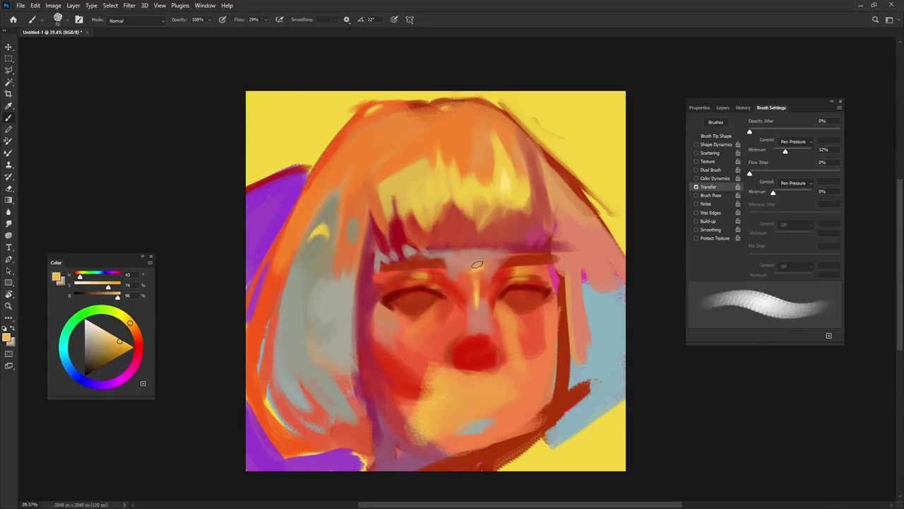
alt+click(574, 123)
alt+click(467, 261)
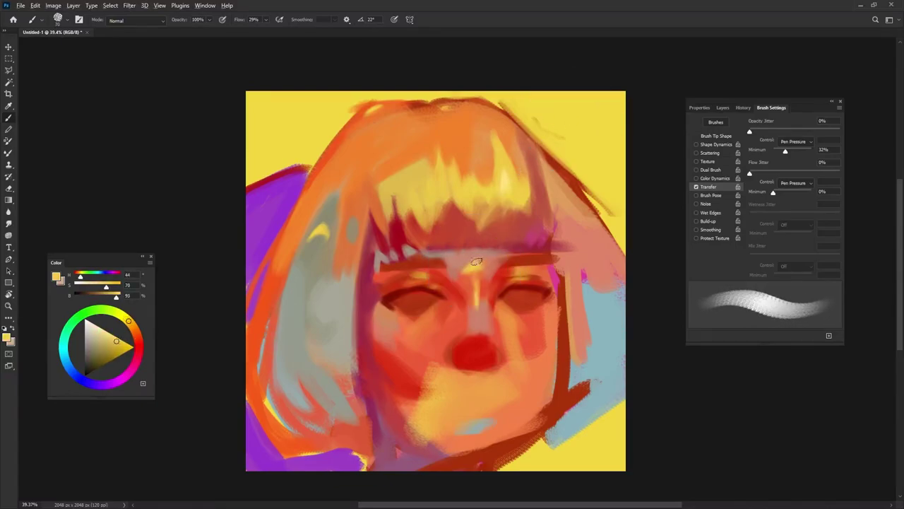
alt+click(487, 254)
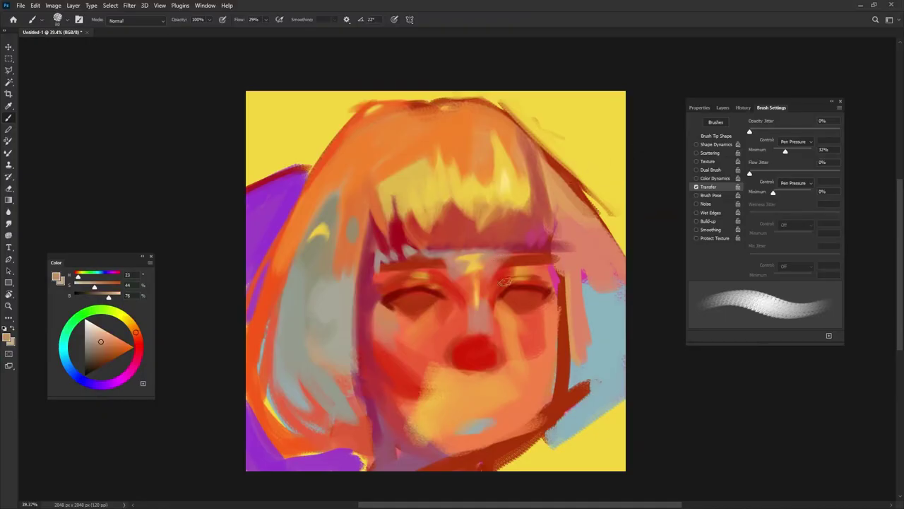
Lighten the outer edge of the left cheek below the eye and refine its border with sampled colours
drag(528, 236, 531, 236)
alt+click(364, 301)
mouse_move(392, 330)
mouse_down()
mouse_move(399, 335)
mouse_move(374, 329)
mouse_up()
alt+click(379, 313)
alt+click(366, 336)
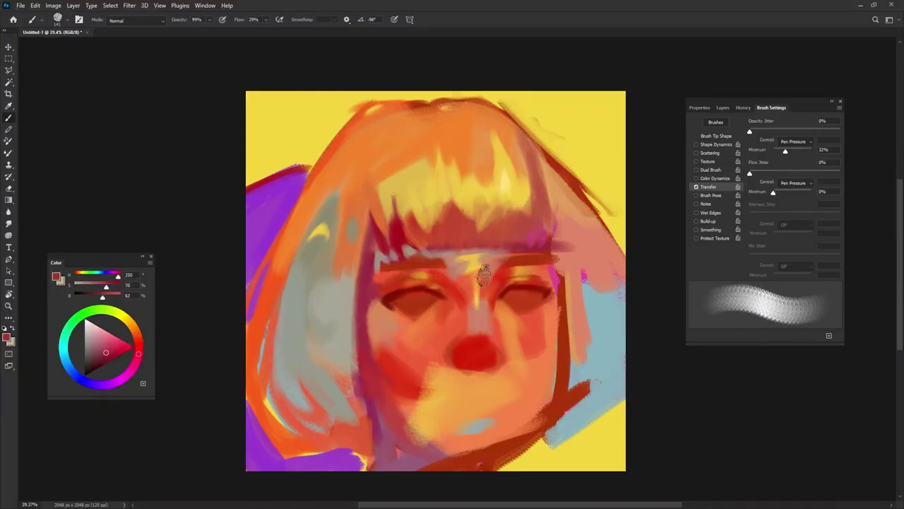
alt+click(606, 167)
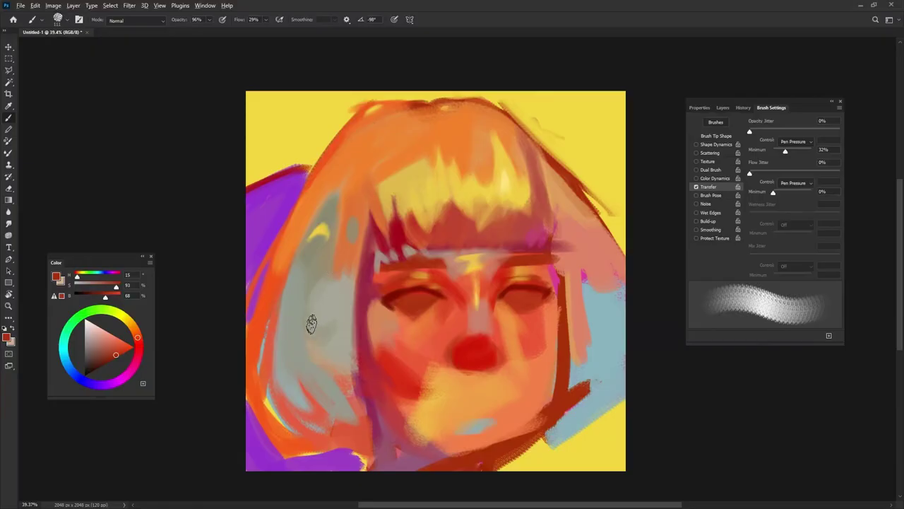
Extend the canvas on both sides of the portrait to a 16:9 format with the Crop tool
key(c)
drag(626, 277, 770, 260)
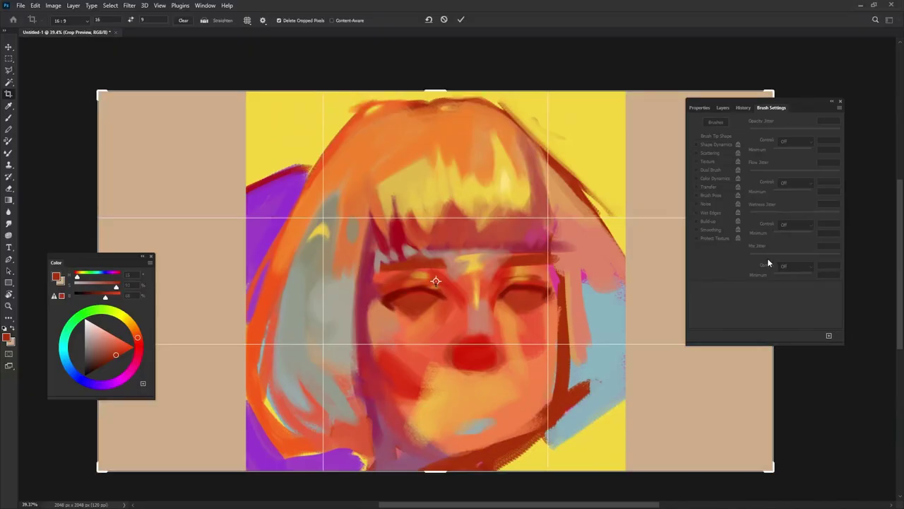
key(Return)
Select the blank strip on the portrait's left side with the Rectangular Marquee and switch to the Brush tool
drag(604, 366, 585, 366)
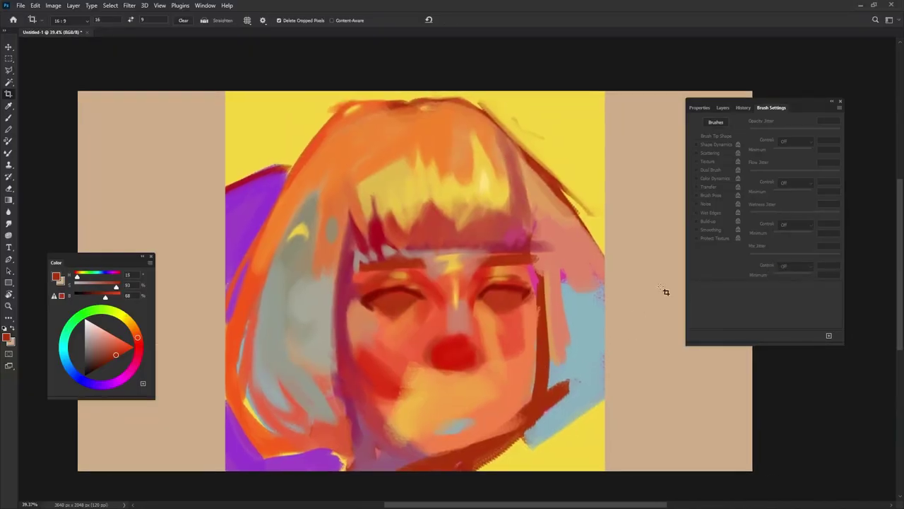
alt+click(602, 339)
drag(602, 341, 558, 334)
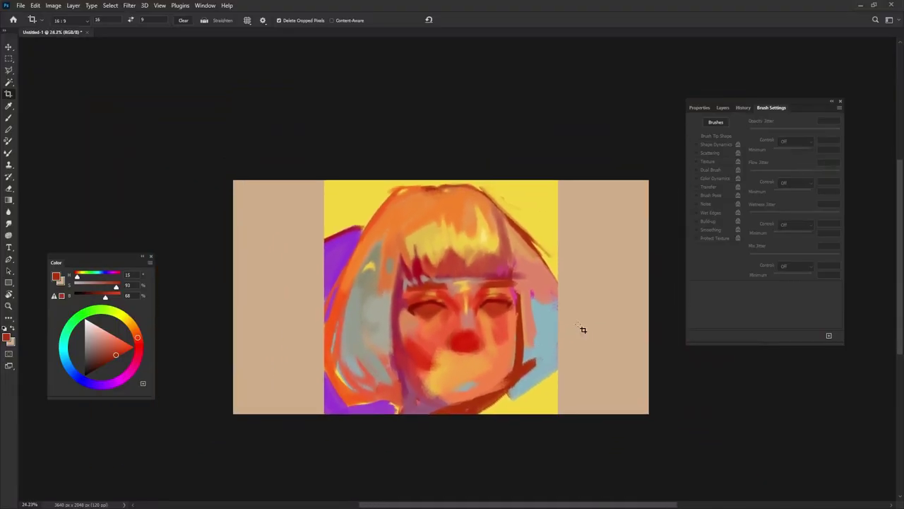
key(m)
drag(656, 145, 552, 444)
click(552, 444)
drag(237, 156, 322, 447)
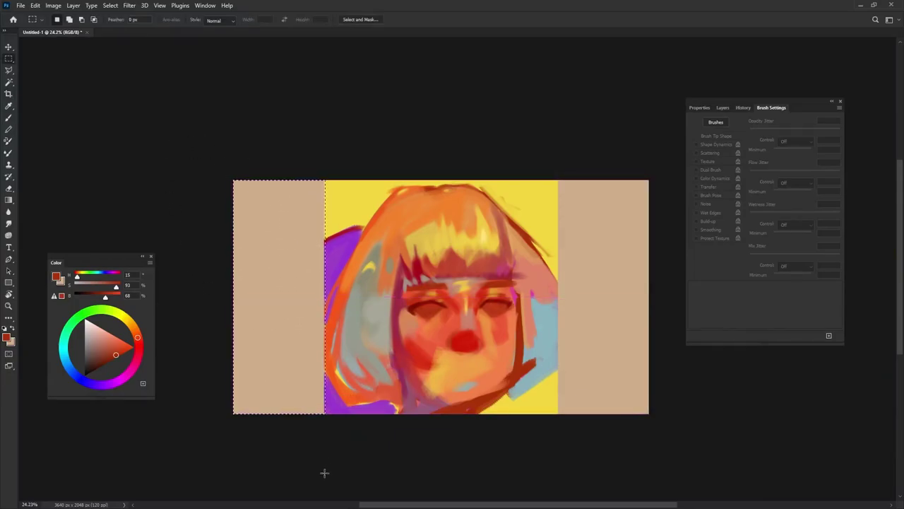
key(b)
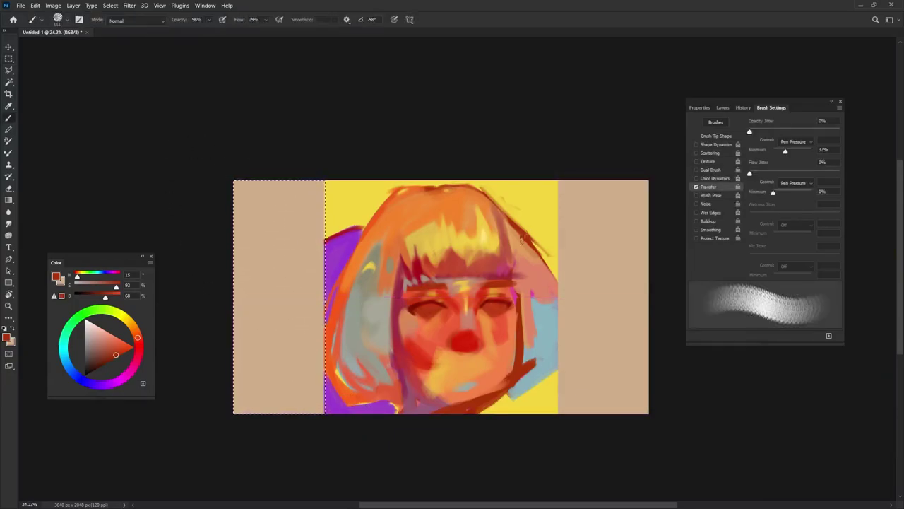
Fill the blank strips on both sides of the portrait with the sampled background yellow, clear the selection and return to the Brush
alt+click(537, 210)
key(alt+BackSpace)
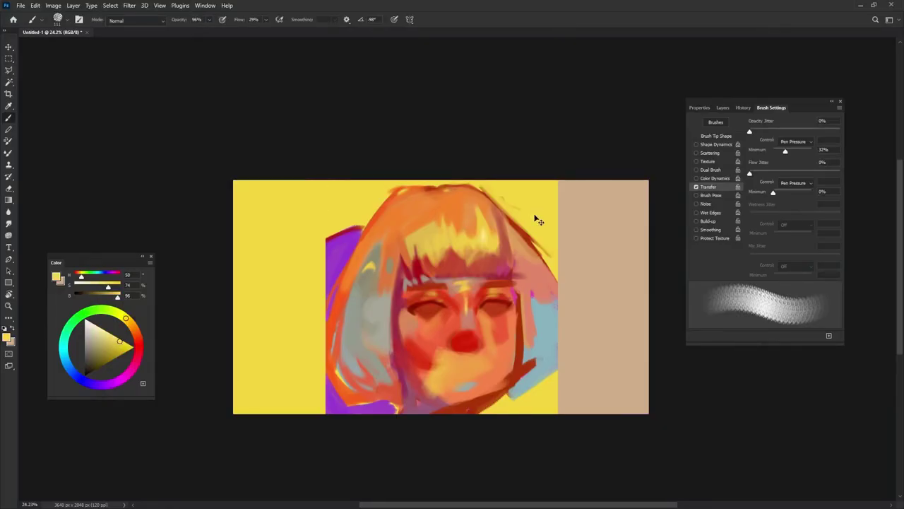
key(m)
drag(666, 153, 553, 452)
key(alt+BackSpace)
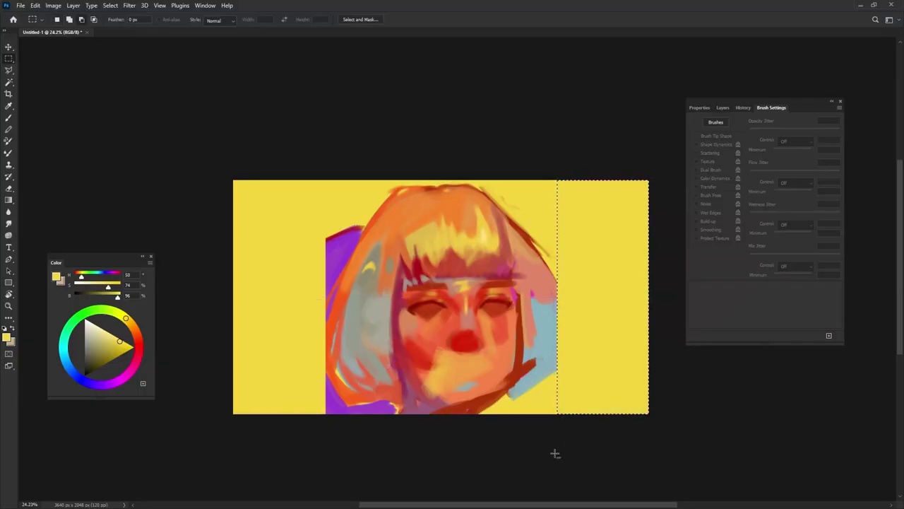
key(ctrl+d)
key(b)
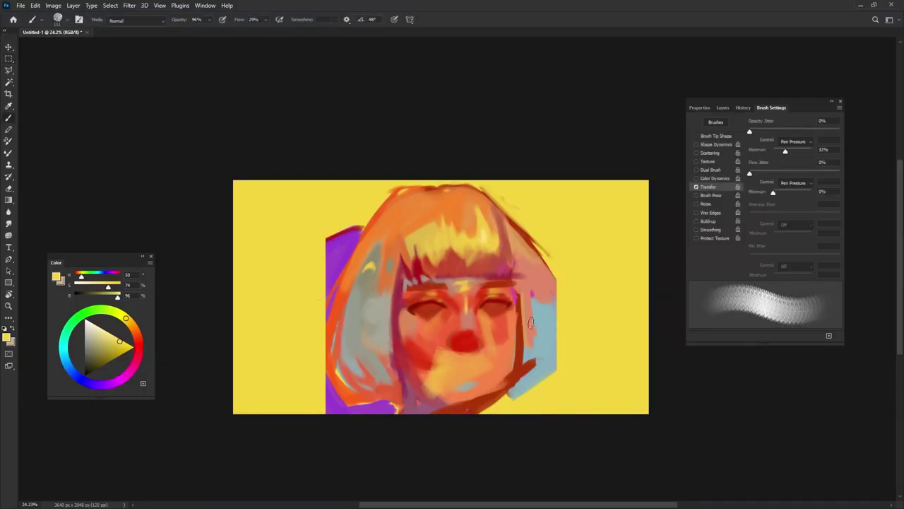
Paint a thick crimson contour curving from the cut-off purple shape across the left extension to the canvas's bottom edge
alt+click(336, 252)
alt+click(349, 227)
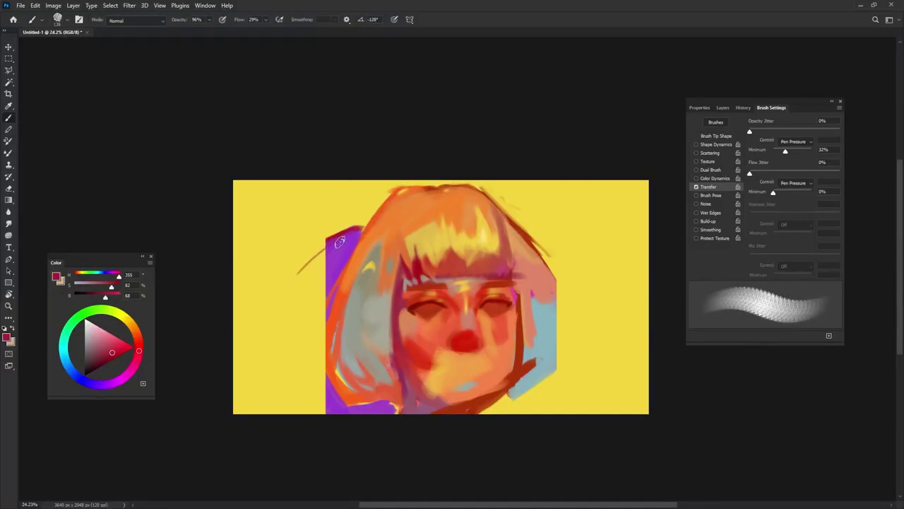
drag(326, 240, 283, 297)
drag(308, 263, 256, 347)
mouse_move(339, 228)
mouse_down()
mouse_move(263, 335)
mouse_move(259, 327)
mouse_move(254, 395)
mouse_up()
drag(266, 306, 255, 404)
drag(264, 314, 256, 408)
right_click(260, 325)
mouse_move(327, 237)
mouse_down()
mouse_move(261, 315)
mouse_move(344, 231)
mouse_move(279, 287)
mouse_move(258, 329)
mouse_move(254, 368)
mouse_up()
drag(259, 328, 279, 423)
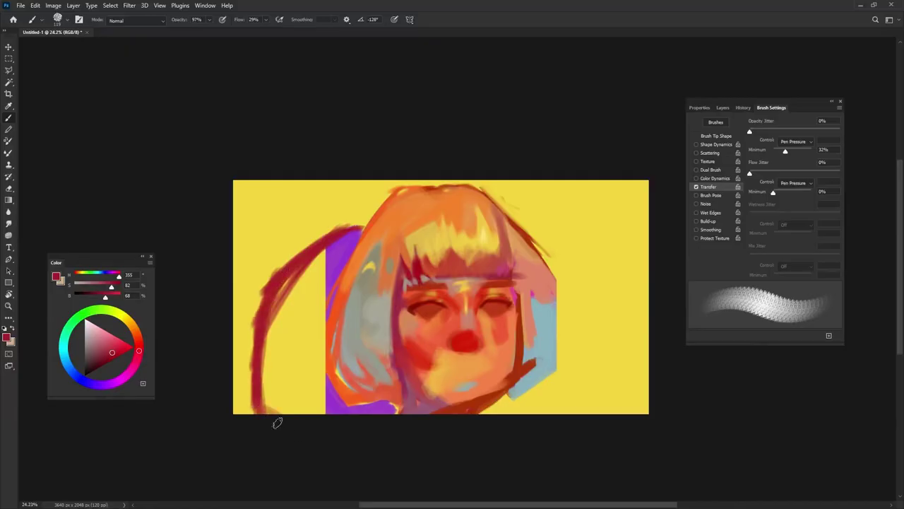
Fill the area inside the crimson contour with sampled purple and trim its outer edge with the background yellow
drag(340, 328, 355, 328)
alt+click(332, 264)
mouse_move(338, 241)
mouse_down()
mouse_move(288, 299)
mouse_move(300, 277)
mouse_move(332, 261)
mouse_move(277, 365)
mouse_move(278, 295)
mouse_move(324, 253)
mouse_move(296, 270)
mouse_move(272, 400)
mouse_move(299, 295)
mouse_move(308, 297)
mouse_move(296, 354)
mouse_move(303, 359)
mouse_move(319, 293)
mouse_move(318, 429)
mouse_move(270, 344)
mouse_move(270, 406)
mouse_up()
alt+click(266, 270)
mouse_move(278, 236)
mouse_down()
mouse_move(252, 294)
mouse_move(284, 261)
mouse_move(238, 396)
mouse_move(267, 286)
mouse_up()
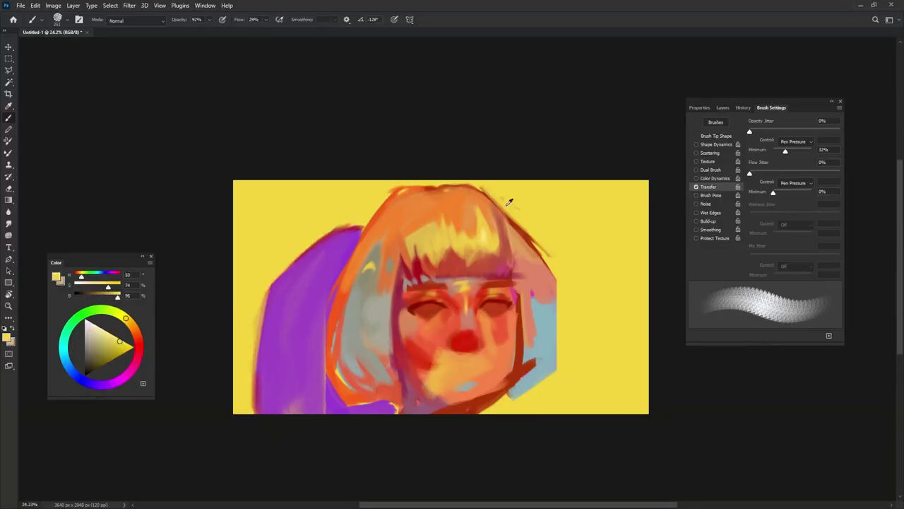
Extend the orange outer edge of the left hair past the old canvas seam and cover the seam with sampled oranges and purples
alt+click(342, 361)
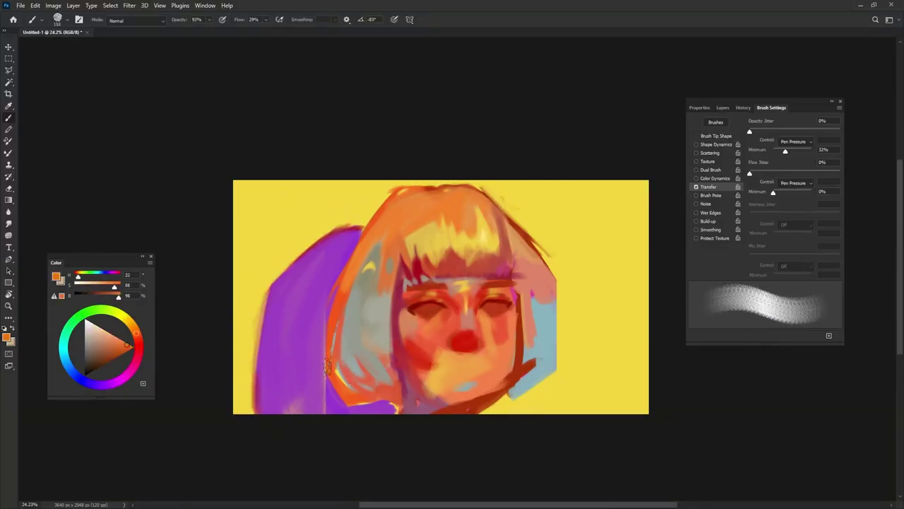
alt+right_click(338, 343)
alt+click(338, 304)
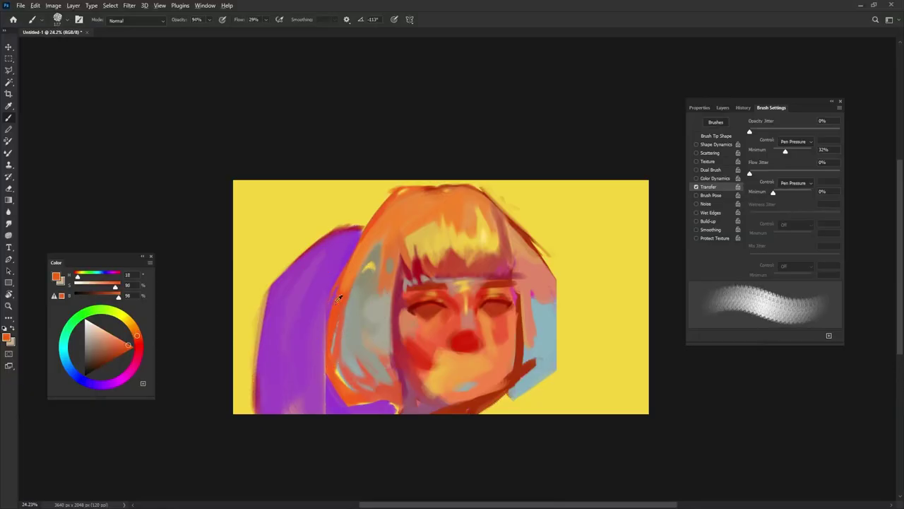
alt+right_click(337, 293)
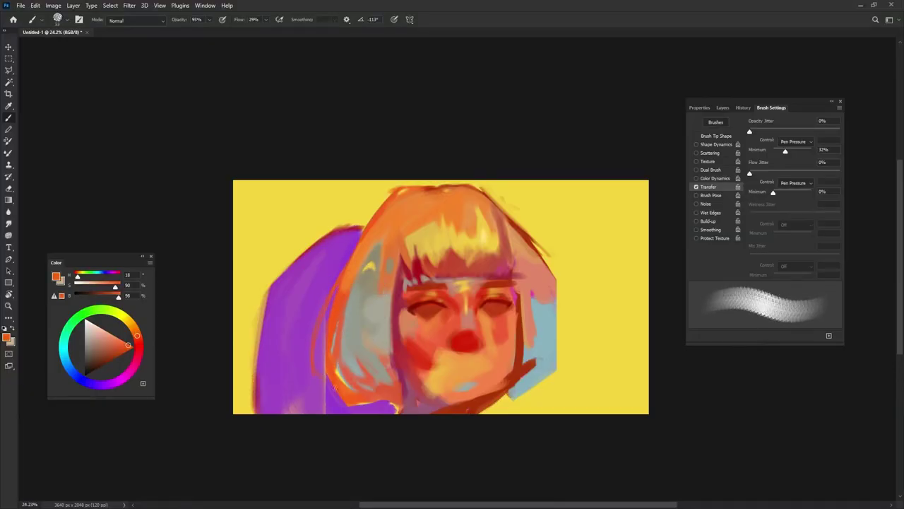
alt+click(336, 348)
alt+right_click(337, 344)
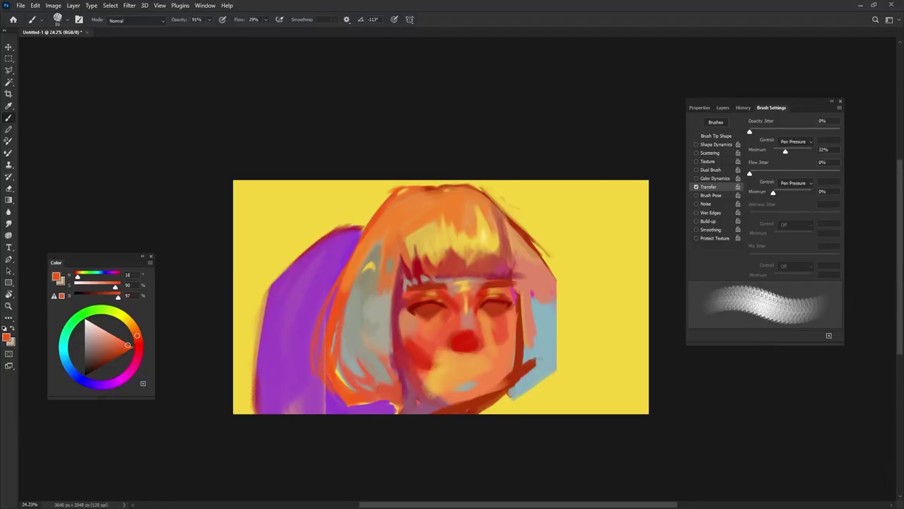
alt+click(319, 283)
alt+click(334, 292)
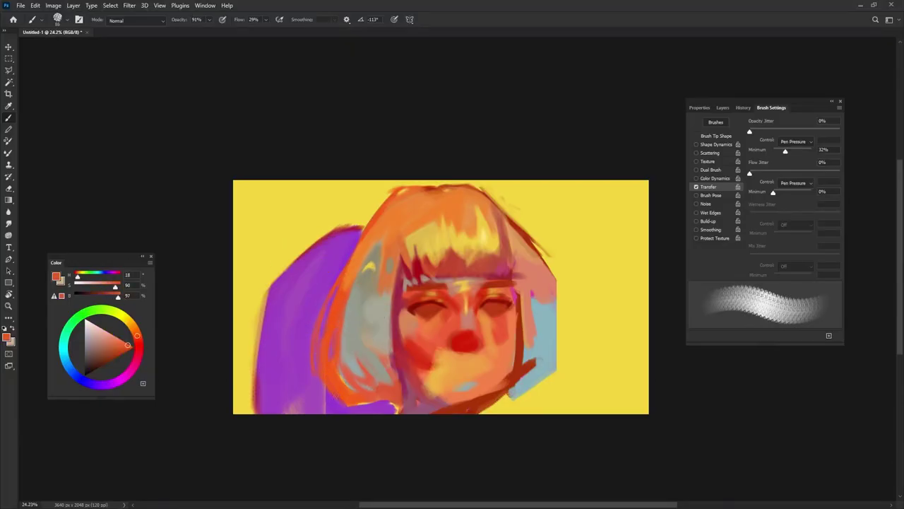
alt+click(314, 392)
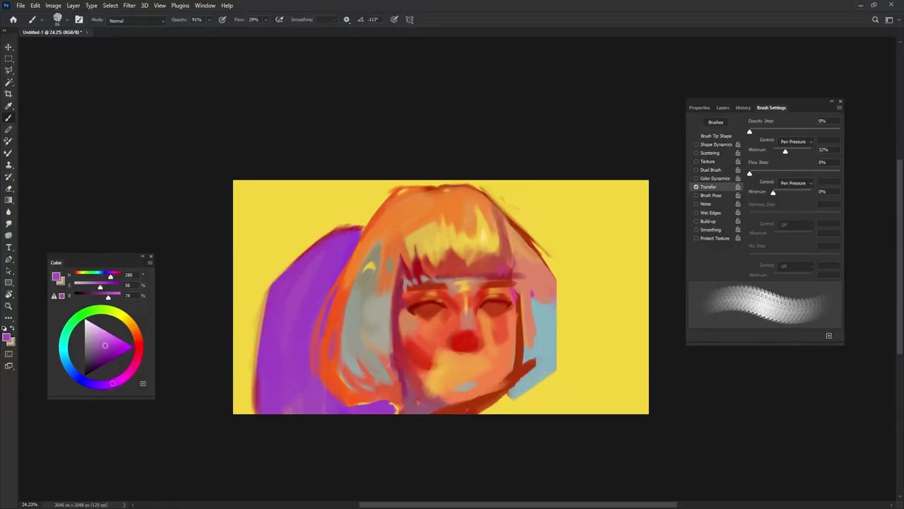
Break up the lower edge of the yellow fringe into strands with sampled yellows and reds
drag(412, 261, 421, 243)
drag(546, 308, 572, 313)
alt+click(400, 167)
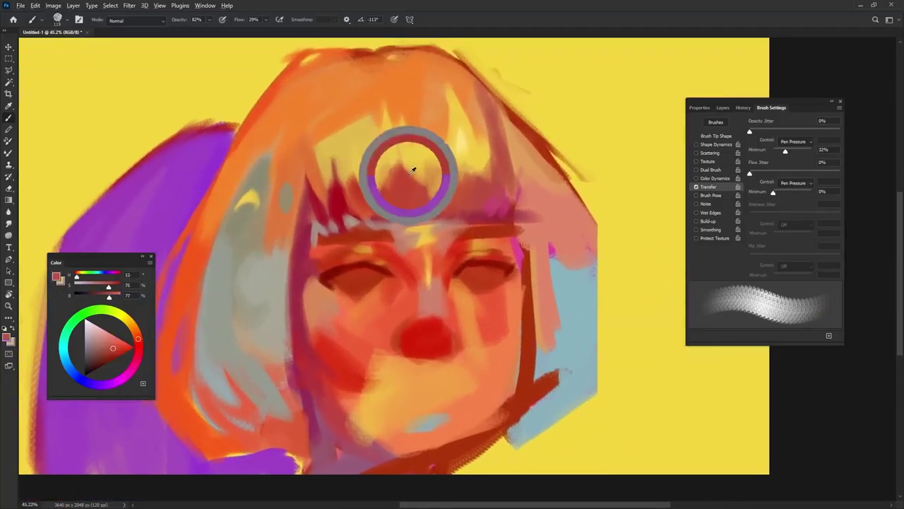
alt+click(400, 162)
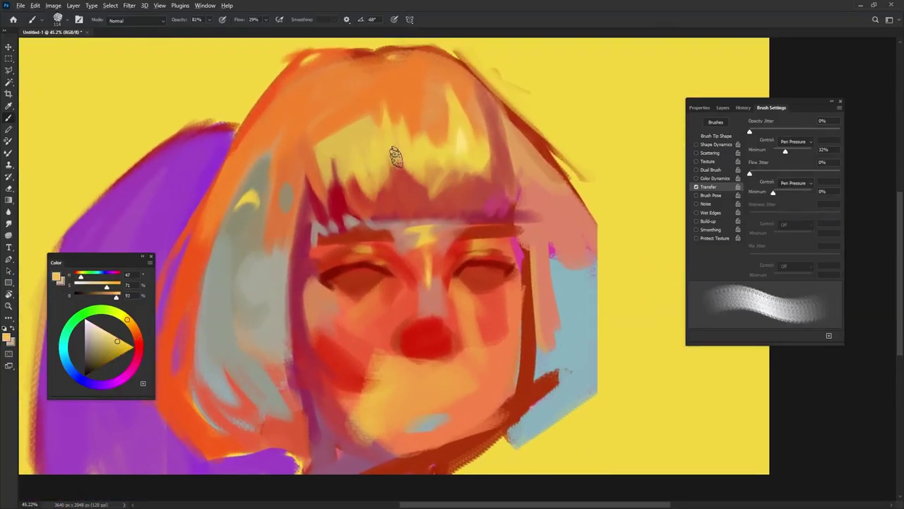
alt+click(401, 165)
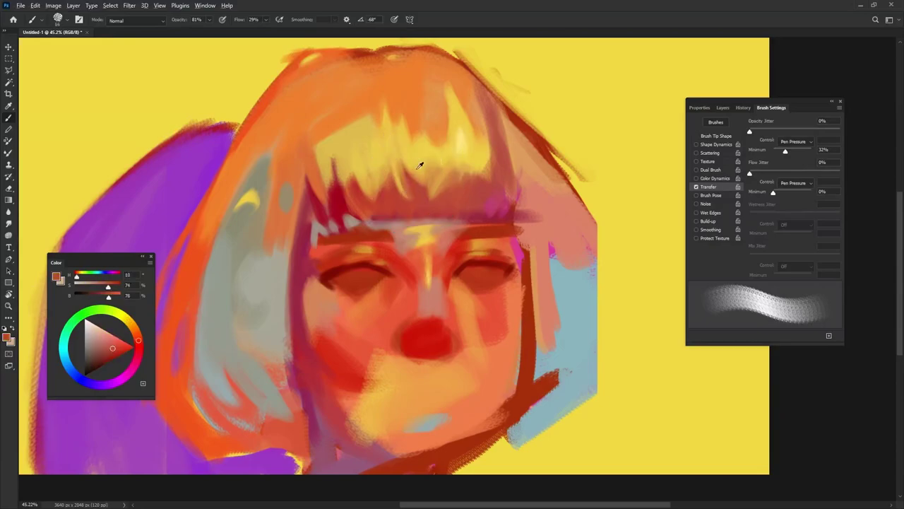
alt+click(424, 159)
alt+click(470, 169)
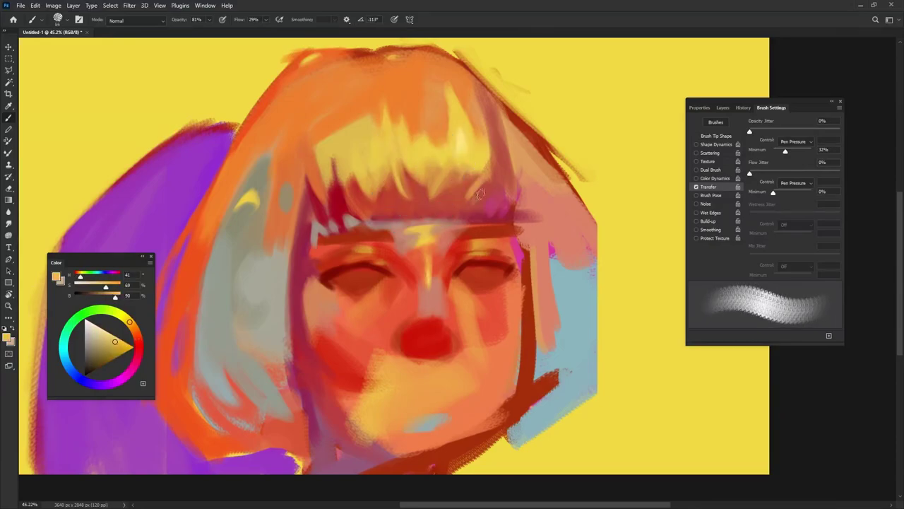
alt+click(480, 163)
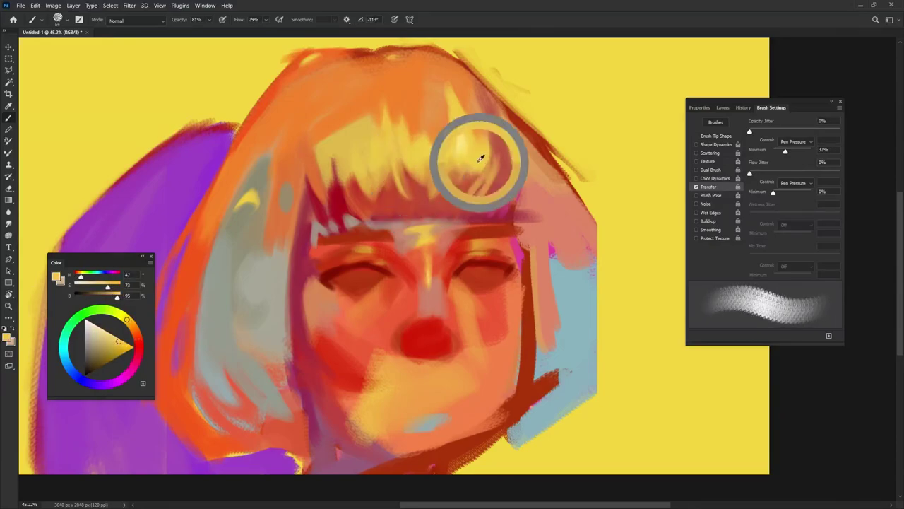
Cover the purple strand beside the fringe's right end with sampled orange and grey strokes, rotating the brush to -53°
alt+click(467, 90)
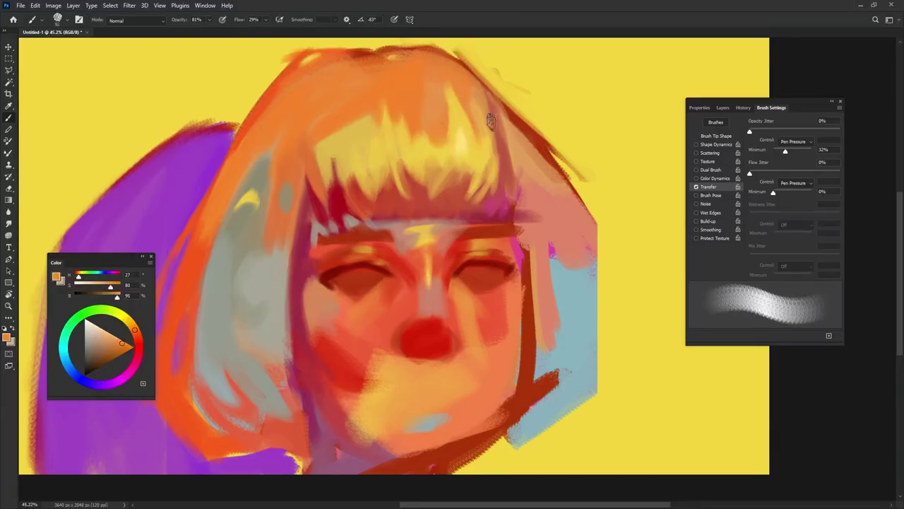
alt+click(232, 283)
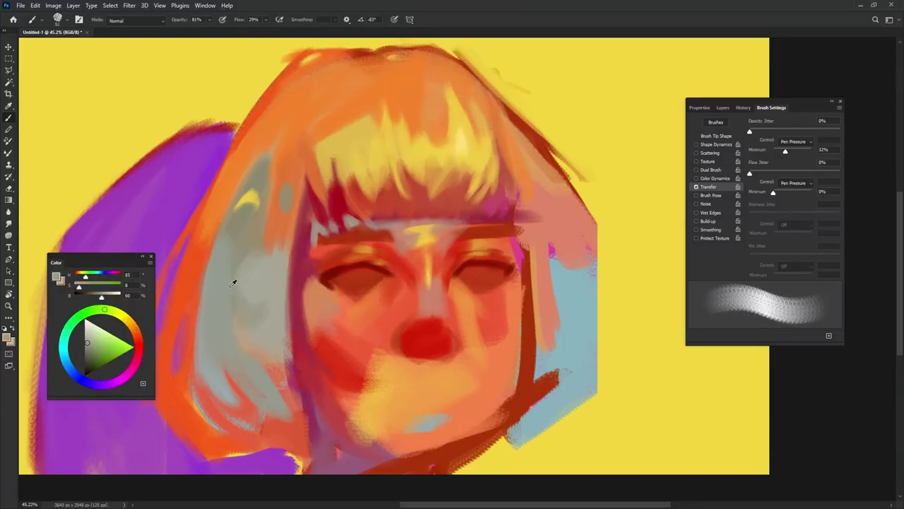
key(shift+Left)
key(shift+Left)
drag(457, 73, 523, 164)
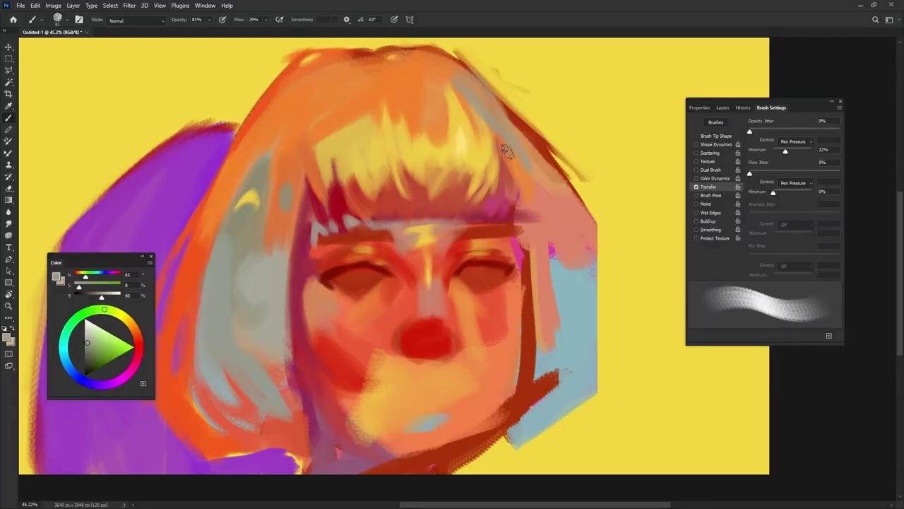
mouse_move(463, 98)
mouse_down()
mouse_move(441, 122)
mouse_move(443, 66)
mouse_move(532, 175)
mouse_up()
alt+click(493, 196)
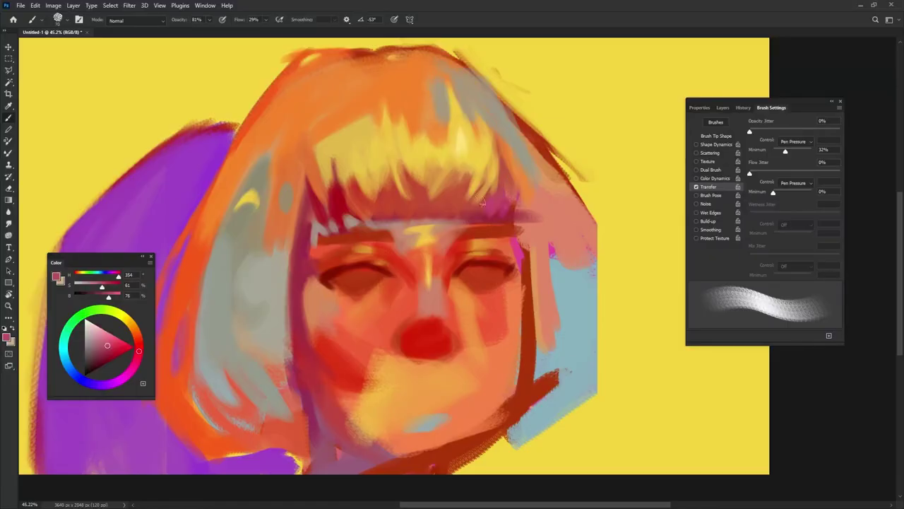
Narrow the dark purple band between the left hair and the face with long sampled orange and grey strokes
alt+click(278, 316)
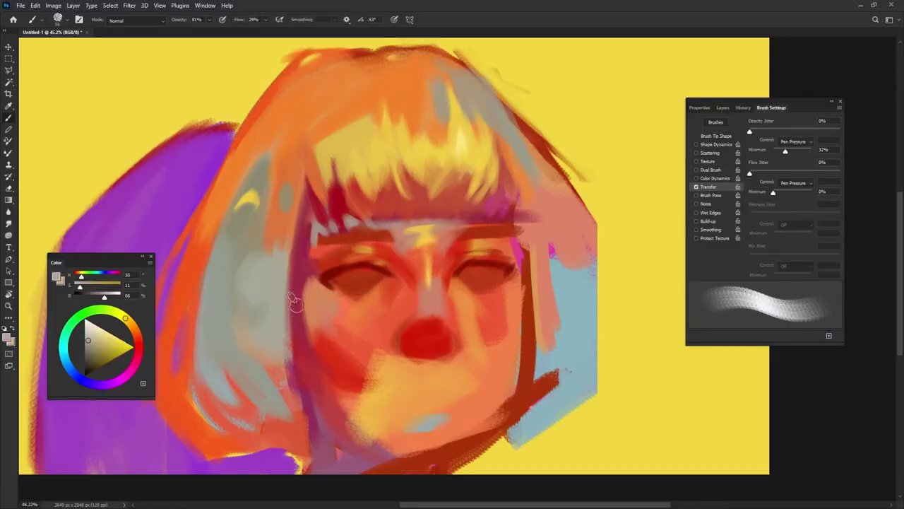
alt+click(293, 217)
mouse_move(313, 250)
mouse_down()
mouse_move(321, 215)
mouse_move(304, 209)
mouse_move(293, 439)
mouse_up()
alt+click(309, 162)
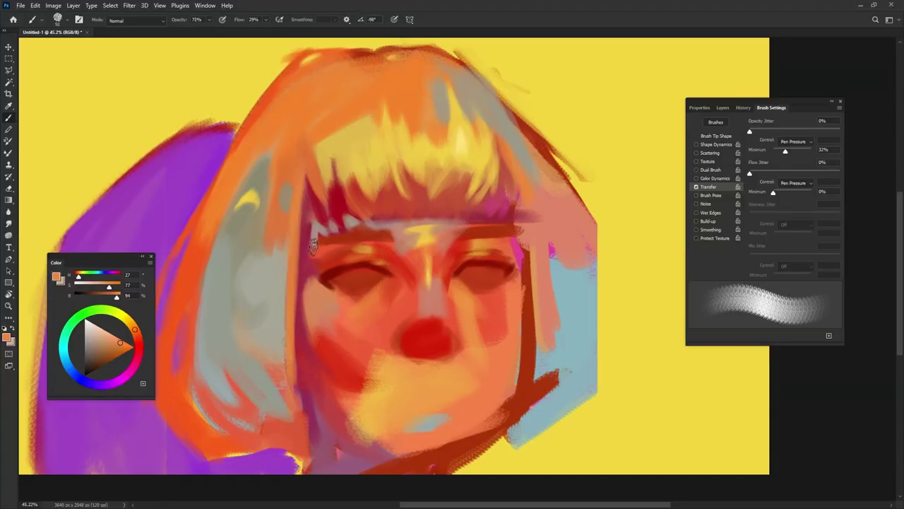
alt+click(286, 229)
drag(291, 266, 292, 397)
drag(289, 282, 306, 422)
drag(282, 313, 300, 417)
Rework the lower strands of the left hair with sampled grey and orange tones, rotating the brush to -38°
key(shift+Left)
key(shift+Left)
key(shift+Left)
key(shift+Left)
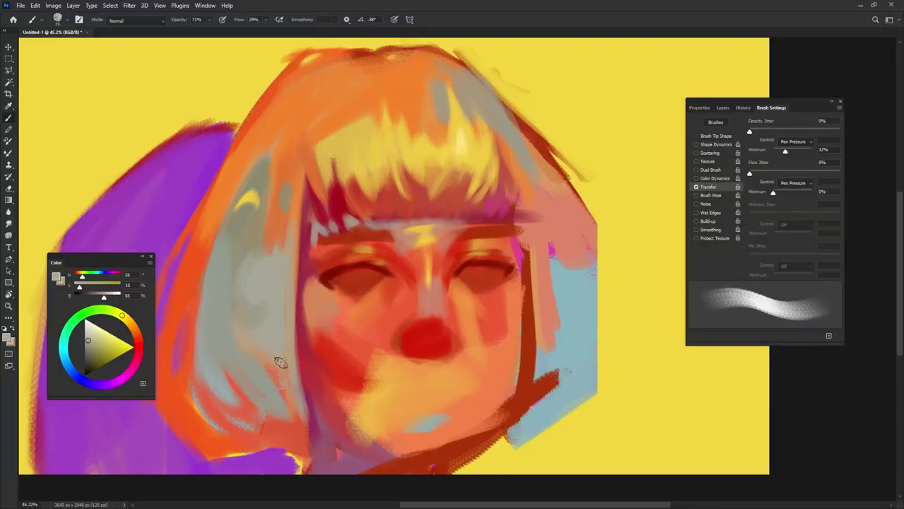
alt+click(299, 133)
alt+click(244, 368)
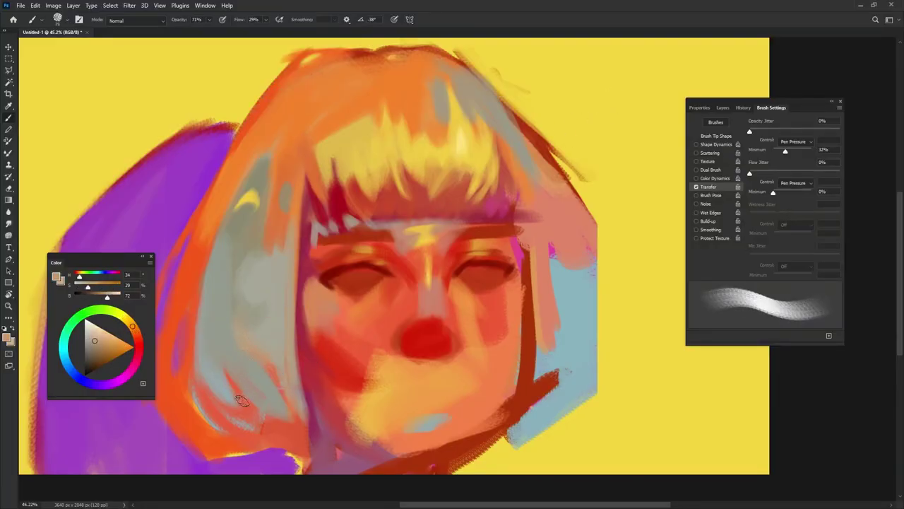
alt+click(242, 401)
Add a yellow accent to the lower grey area of the left hair and soften it with sampled grey, brush at -68°
key(shift+Right)
key(shift+Right)
alt+right_click(263, 355)
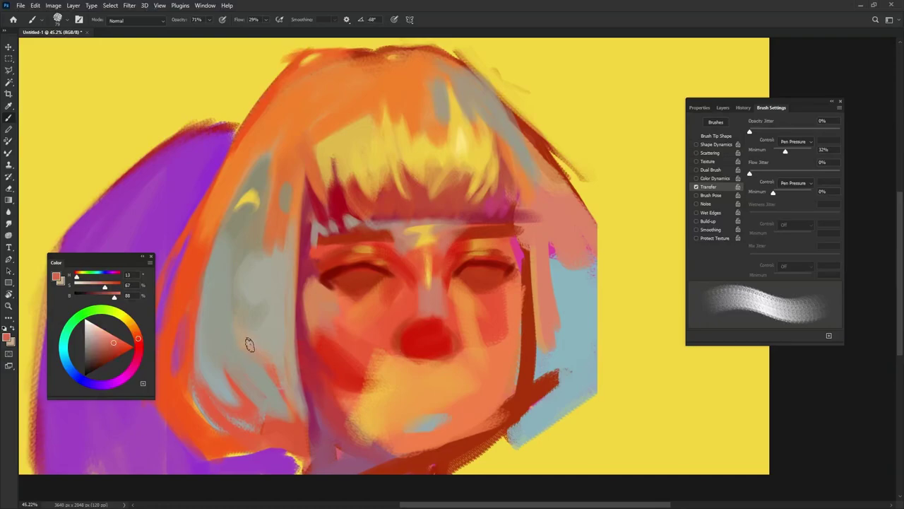
alt+click(343, 148)
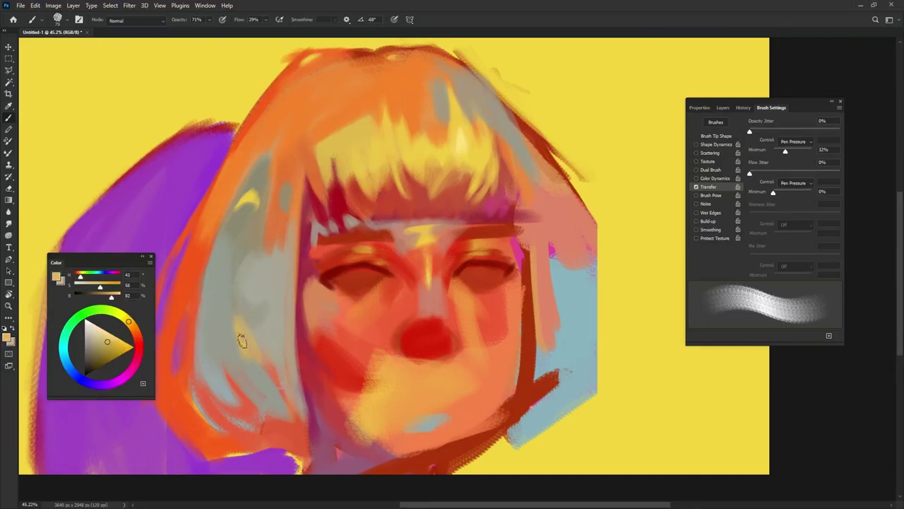
alt+click(253, 360)
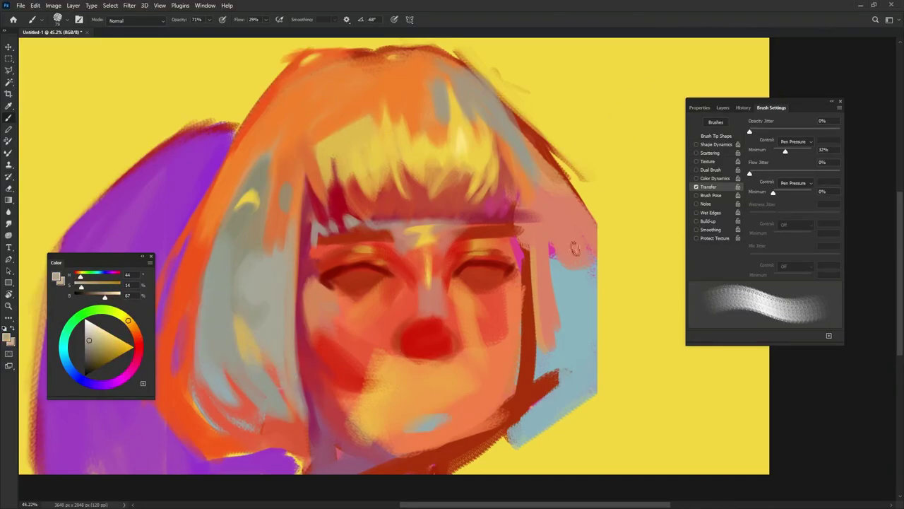
Touch up the fringe's right edge with sampled pink and redraw the dark red contour over the crown, cleaning it with background yellow
alt+click(450, 200)
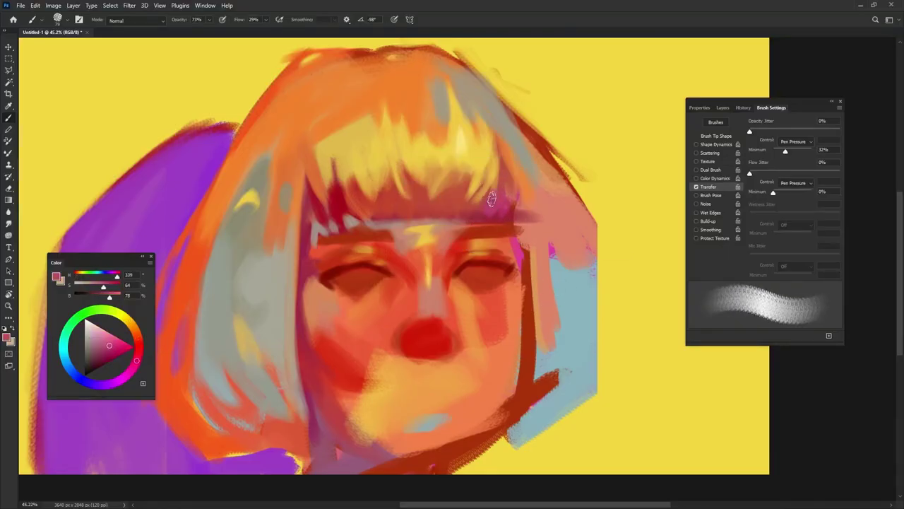
alt+click(421, 125)
alt+click(388, 59)
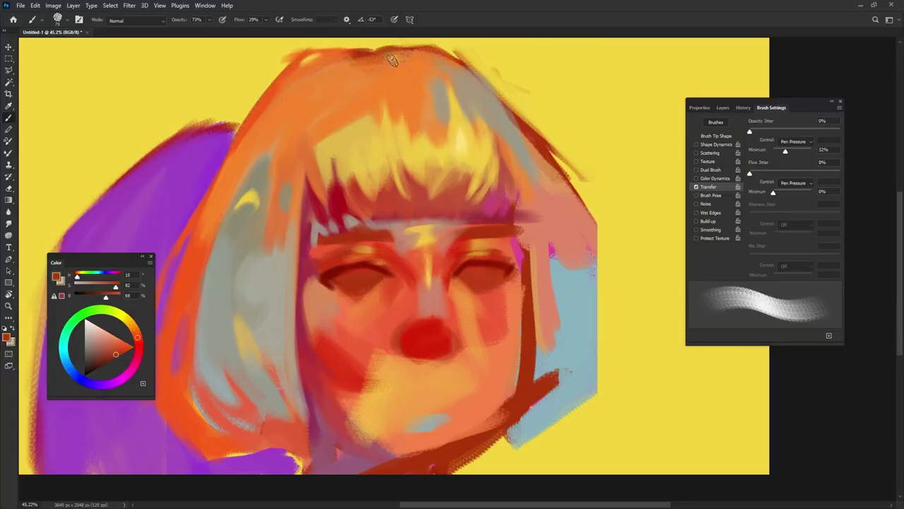
mouse_move(387, 58)
mouse_down()
mouse_move(432, 50)
mouse_move(524, 119)
mouse_up()
alt+right_click(463, 60)
key(shift+Right)
key(shift+Right)
mouse_move(439, 46)
mouse_down()
mouse_move(527, 114)
mouse_move(487, 75)
mouse_move(468, 71)
mouse_move(483, 69)
mouse_up()
alt+click(482, 47)
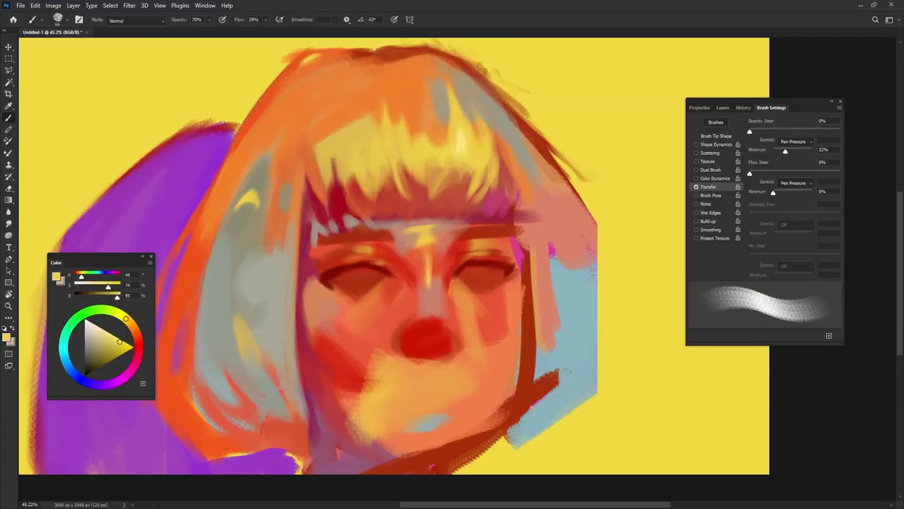
Extend the right hair contour outward and down past the old canvas edge with sampled orange and dark red strokes
alt+click(421, 83)
drag(503, 106, 586, 205)
drag(521, 119, 570, 212)
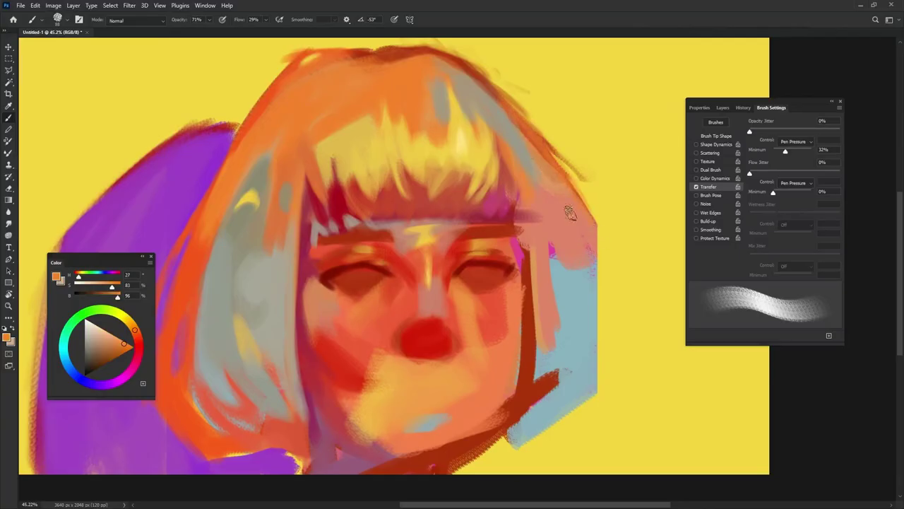
alt+click(531, 283)
mouse_move(576, 200)
mouse_down()
mouse_move(624, 335)
mouse_move(616, 368)
mouse_up()
drag(587, 227, 623, 380)
drag(621, 270, 593, 390)
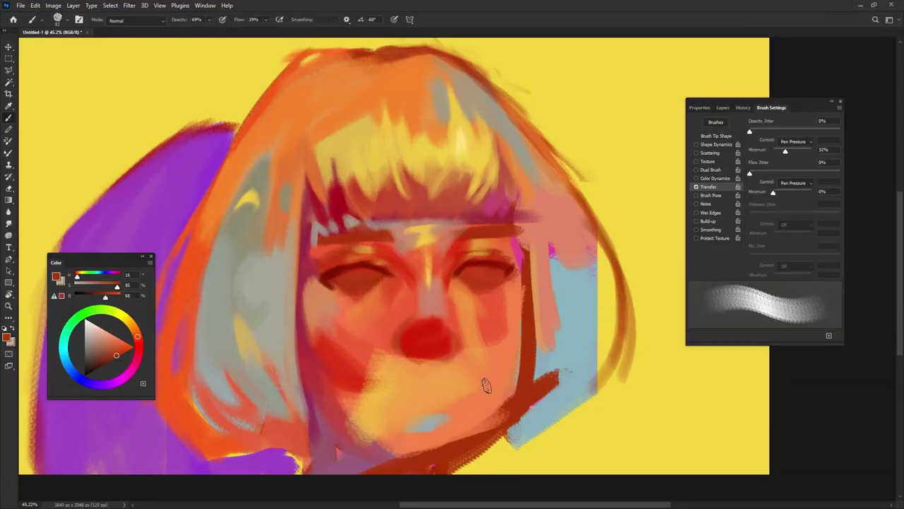
Cover the blue patch and gaps in the right hair with sampled pink strokes, raising the brush flow to 48%
mouse_move(587, 225)
mouse_down()
mouse_move(599, 243)
mouse_move(601, 380)
mouse_up()
mouse_move(602, 222)
mouse_down()
mouse_move(625, 296)
mouse_move(591, 410)
mouse_up()
mouse_move(595, 263)
mouse_down()
mouse_move(570, 399)
mouse_move(592, 256)
mouse_move(575, 239)
mouse_move(601, 265)
mouse_move(572, 281)
mouse_move(586, 310)
mouse_move(585, 261)
mouse_move(591, 373)
mouse_move(591, 259)
mouse_move(541, 306)
mouse_move(599, 305)
mouse_move(537, 393)
mouse_move(569, 350)
mouse_up()
alt+click(576, 241)
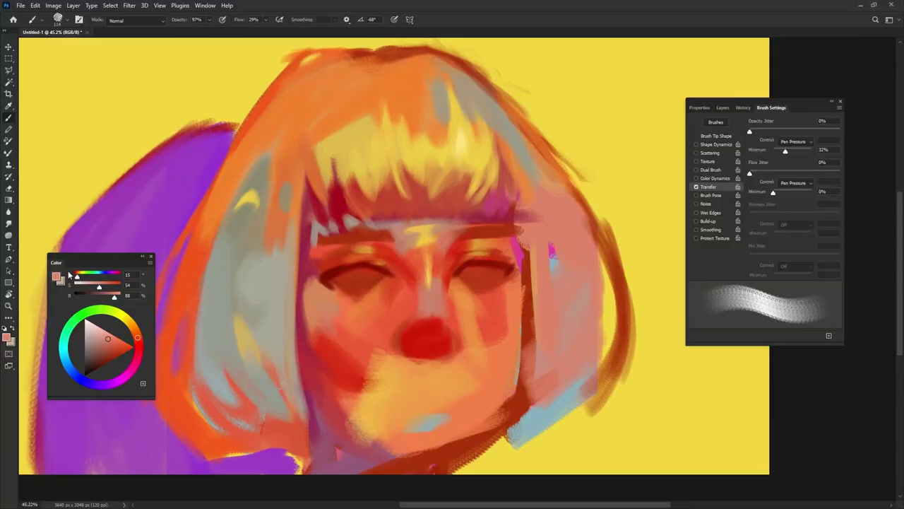
click(266, 23)
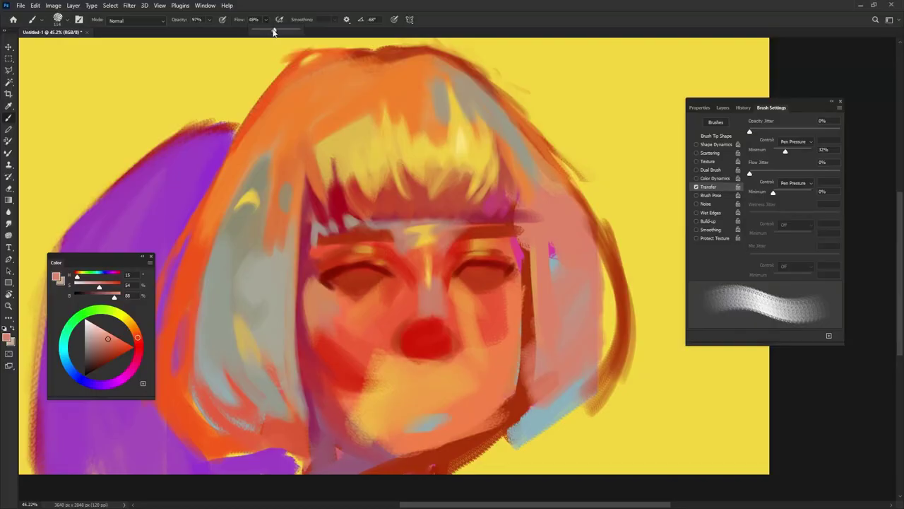
mouse_move(561, 310)
mouse_down()
mouse_move(556, 248)
mouse_move(544, 362)
mouse_move(570, 272)
mouse_move(598, 285)
mouse_move(592, 323)
mouse_up()
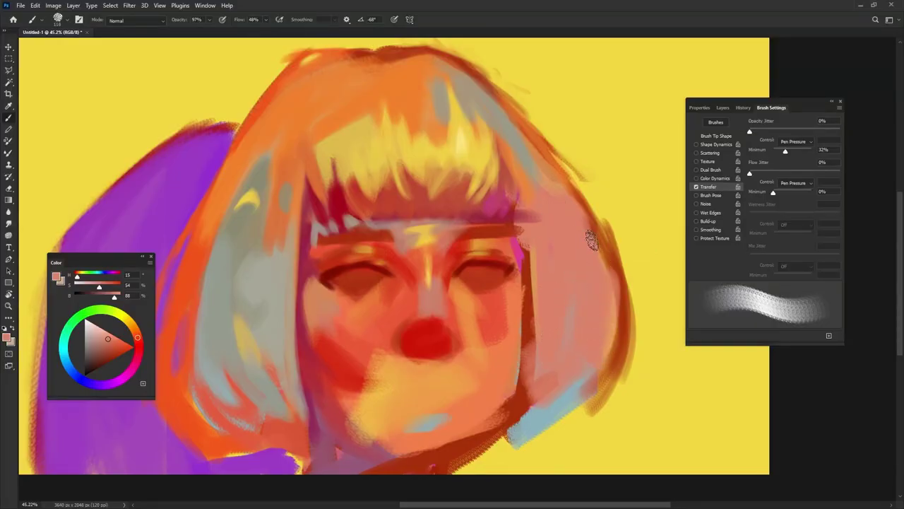
drag(551, 186, 550, 201)
drag(535, 144, 616, 274)
Strengthen and widen the right hair's outer contour with long curved strokes in sampled dark reddish brown
alt+click(627, 310)
mouse_move(490, 113)
mouse_down()
mouse_move(533, 143)
mouse_move(631, 254)
mouse_up()
mouse_move(488, 117)
mouse_down()
mouse_move(570, 166)
mouse_move(642, 314)
mouse_up()
Paint grey and tan strands down the upper right hair, sampling colours from the crown to blend into the pink
alt+click(463, 88)
mouse_move(467, 84)
mouse_down()
mouse_move(501, 150)
mouse_move(564, 208)
mouse_up()
drag(494, 94, 538, 165)
alt+click(496, 165)
mouse_move(497, 130)
mouse_down()
mouse_move(531, 199)
mouse_move(513, 177)
mouse_move(524, 189)
mouse_up()
alt+click(486, 113)
drag(528, 174, 539, 197)
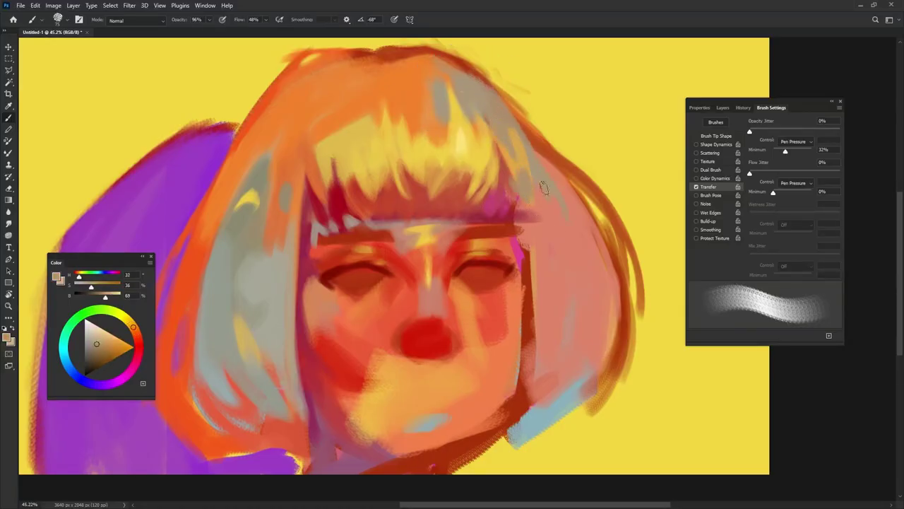
Add sampled orange strands through the upper and middle right hair and blend their edges with neighbouring colours
alt+click(504, 159)
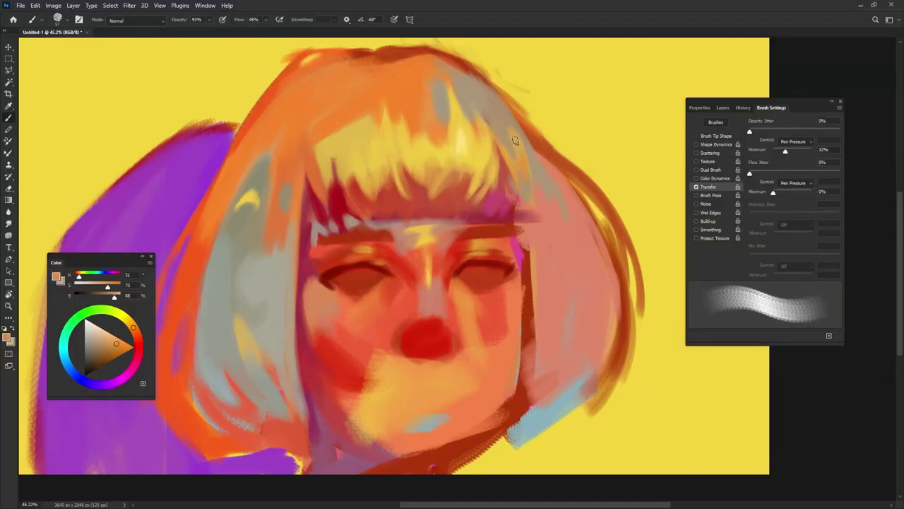
right_click(573, 293)
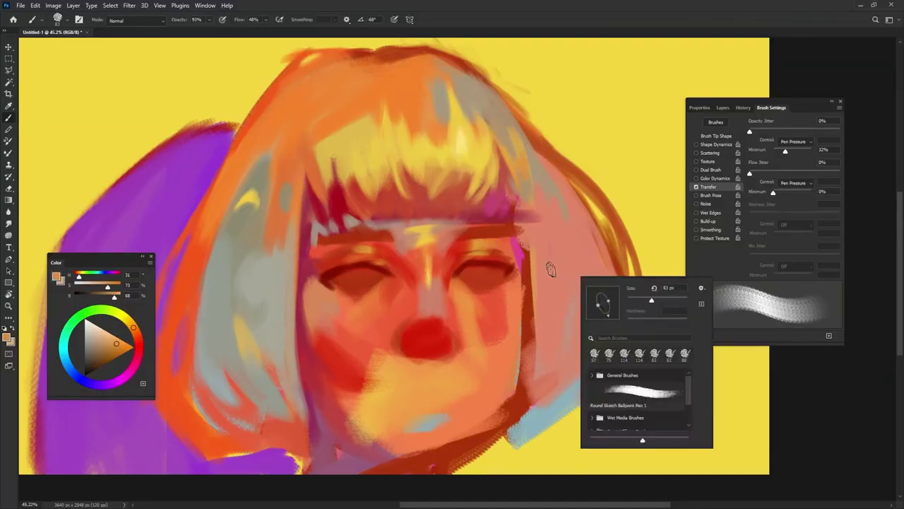
drag(544, 258, 550, 303)
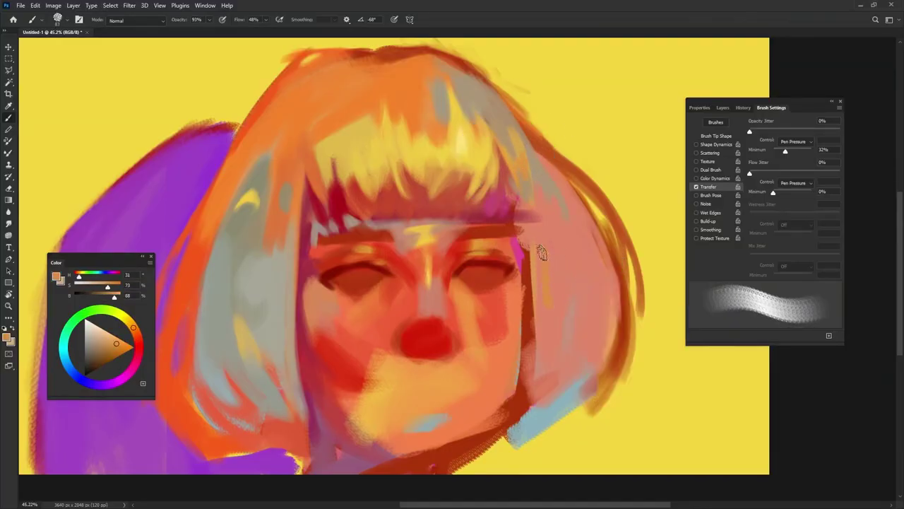
alt+click(510, 211)
alt+click(534, 228)
alt+right_click(526, 239)
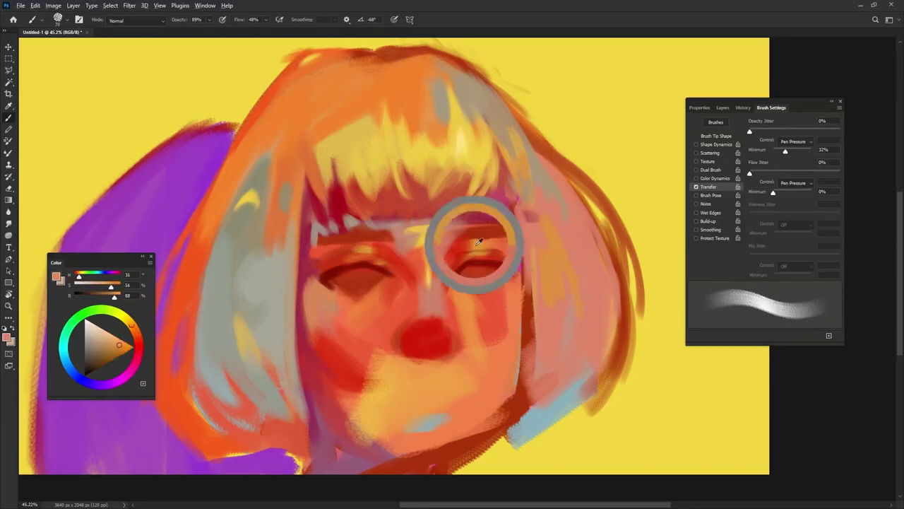
Clean up the magenta spot beside the right eye and the face's edge with sampled warm tones, steepening the brush angle
alt+click(481, 164)
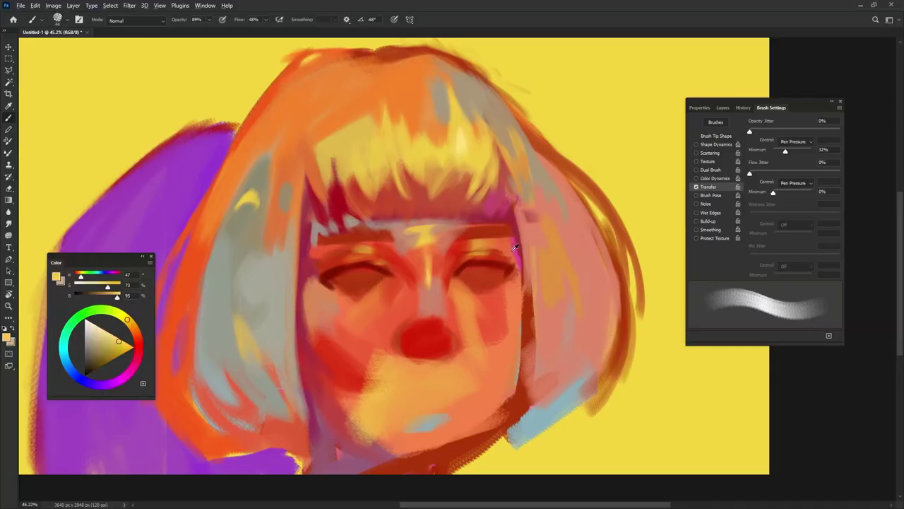
alt+click(507, 254)
mouse_move(506, 244)
mouse_down()
mouse_move(507, 259)
mouse_move(527, 234)
mouse_up()
alt+click(499, 252)
key(shift+Right)
key(shift+Right)
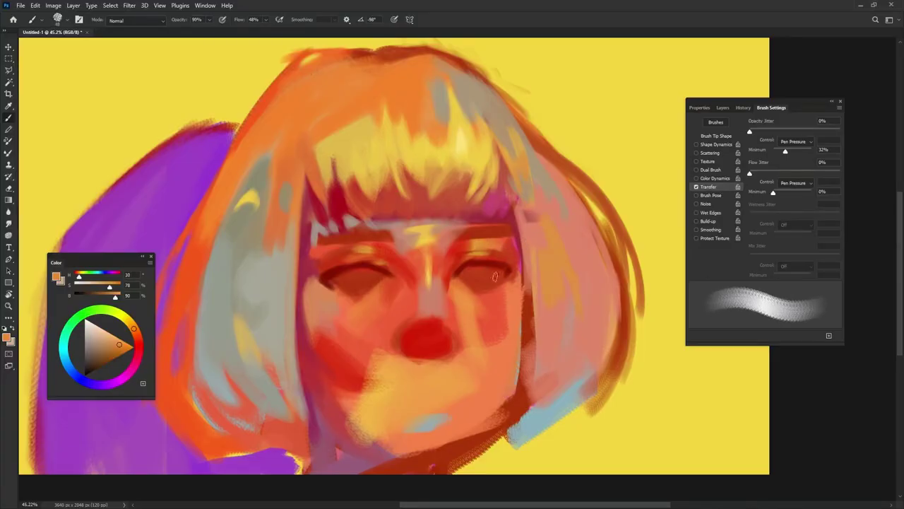
Paint a small yellow highlight on the red nose tip with colour sampled from the nose bridge, brush at 7°
alt+click(433, 273)
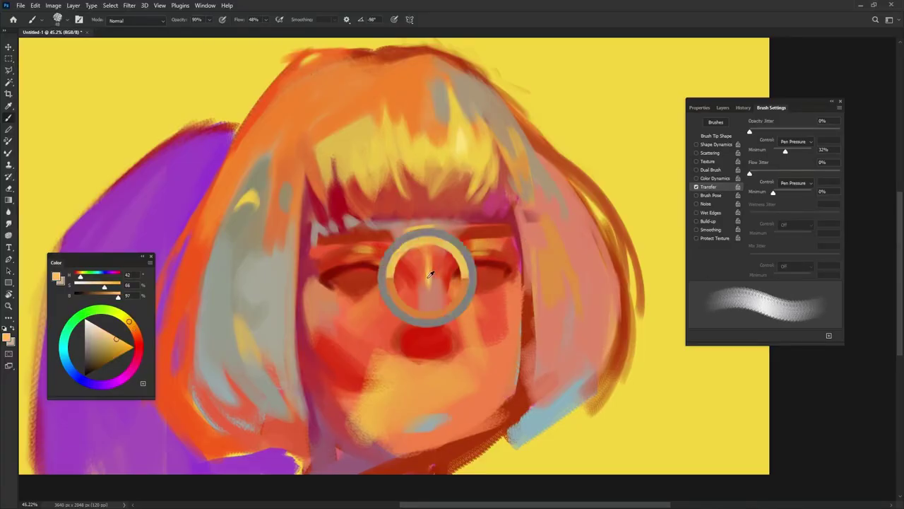
key(shift+Left)
key(shift+Left)
key(shift+Left)
drag(434, 324, 452, 323)
alt+click(430, 333)
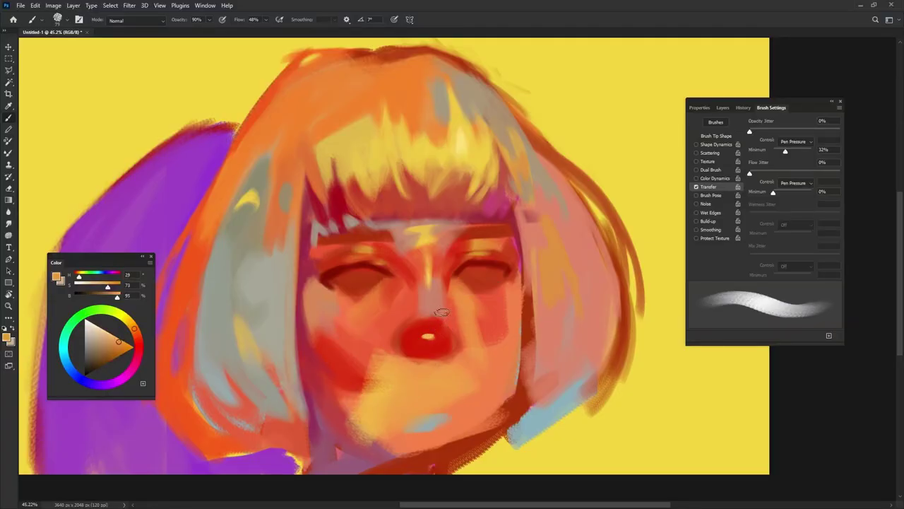
Paint two dark nostrils in deep red on the underside of the nose, rotating the brush to 37°
alt+click(321, 274)
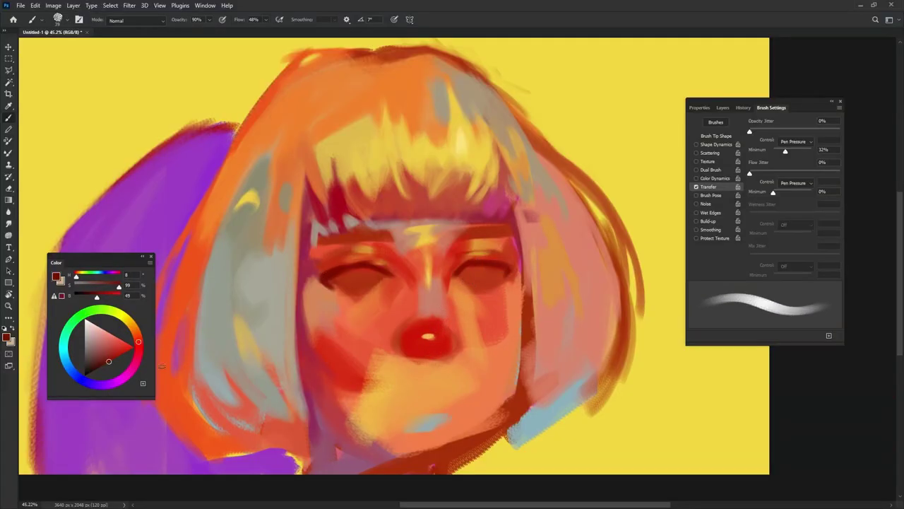
drag(450, 324, 446, 323)
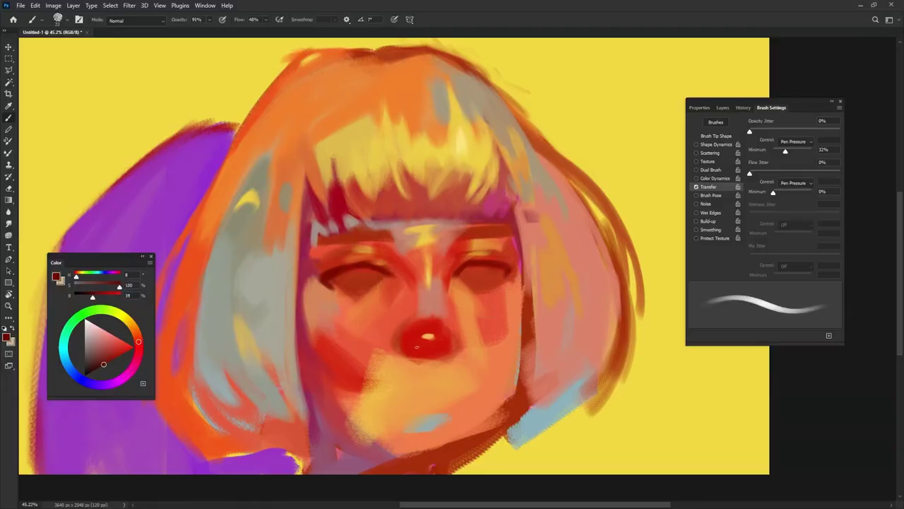
key(bracketright)
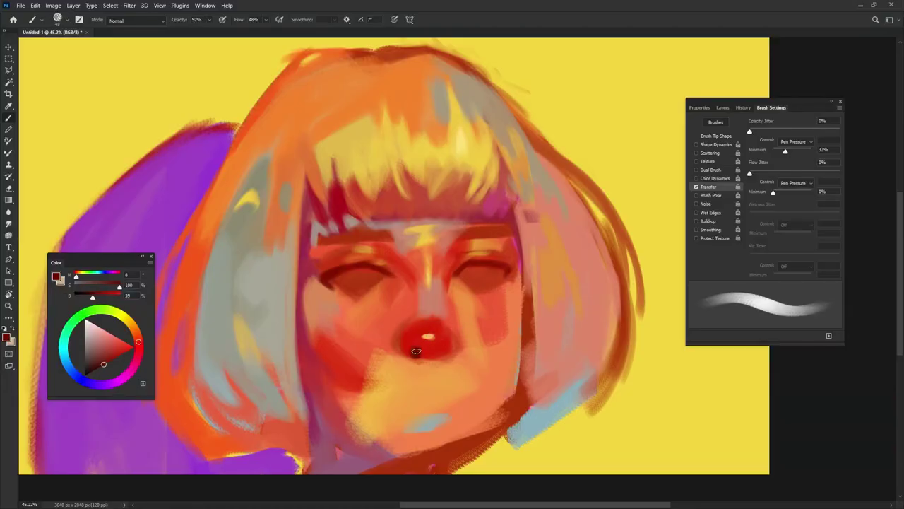
key(shift+Left)
key(shift+Left)
alt+click(422, 347)
drag(459, 324, 457, 325)
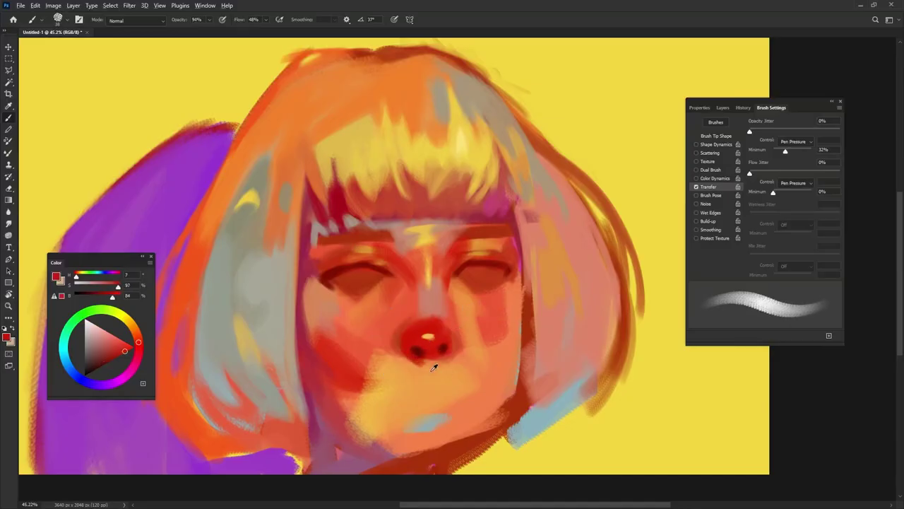
Reshape the upper edge of the red nose tip with pink sampled from the bridge, brush at 7°
alt+click(426, 307)
key(comma)
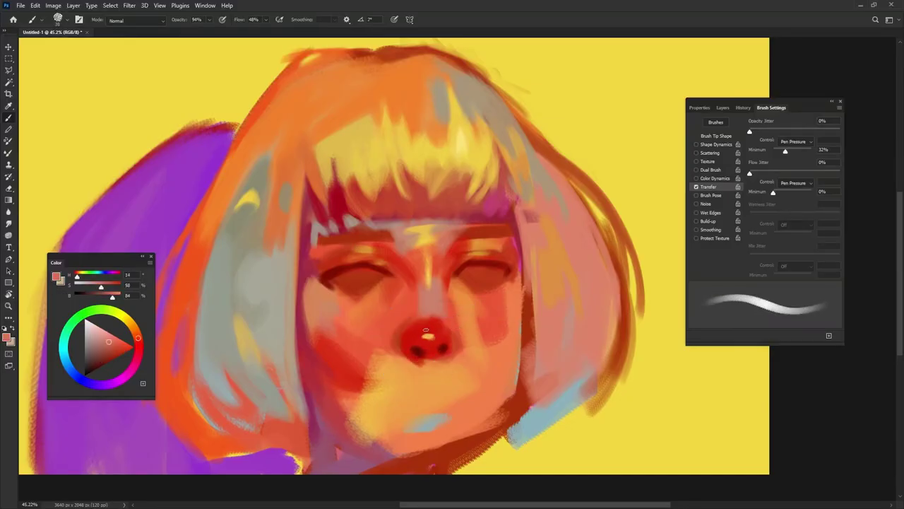
drag(438, 325, 445, 325)
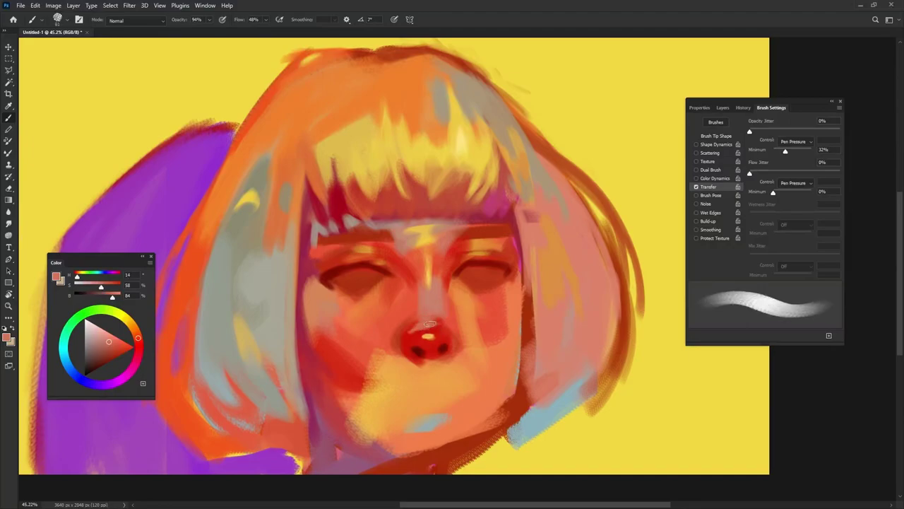
Refine the skin below the left eye and darken both eyes' lower lash lines with sampled dark red, adjusting the brush angle
key(shift+Right)
alt+click(322, 303)
key(shift+Right)
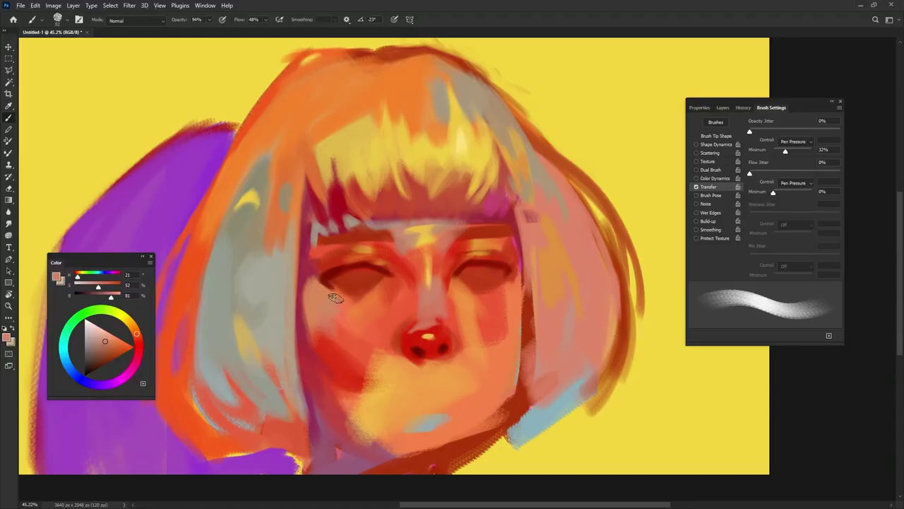
alt+click(324, 272)
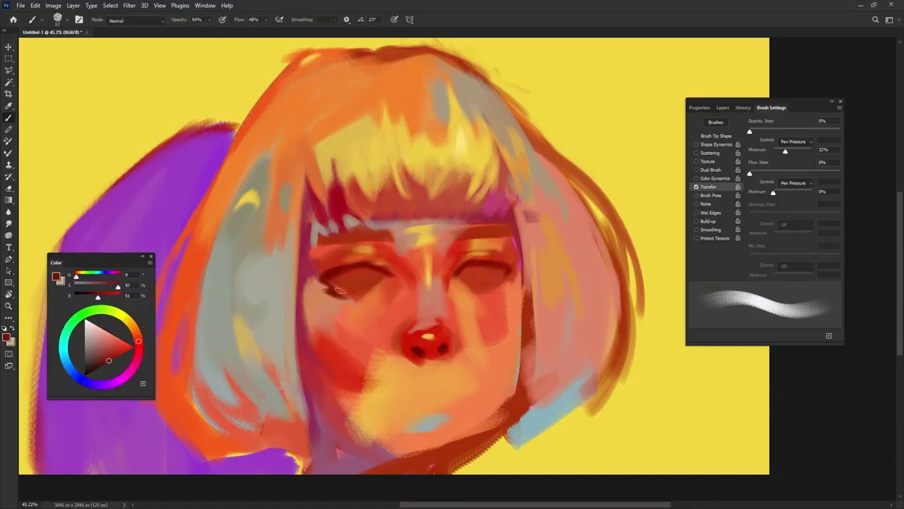
key(period)
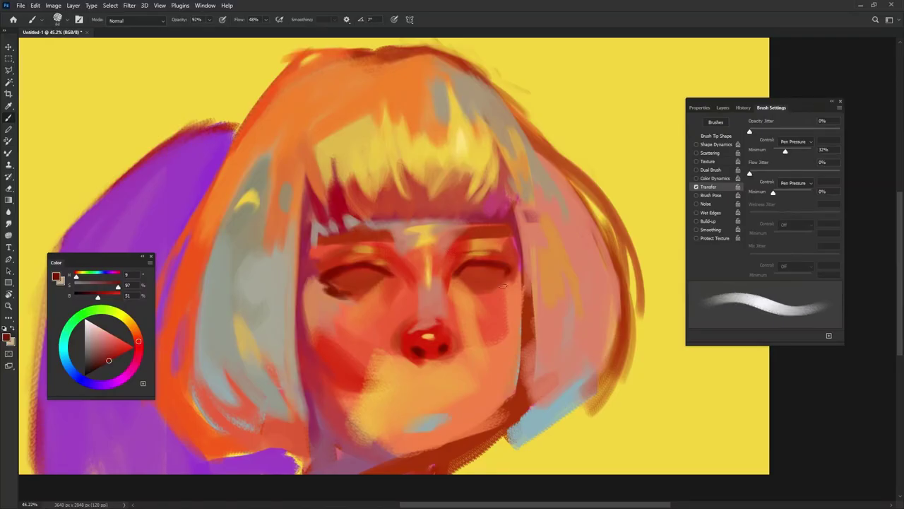
drag(479, 269, 482, 269)
key(shift+Right)
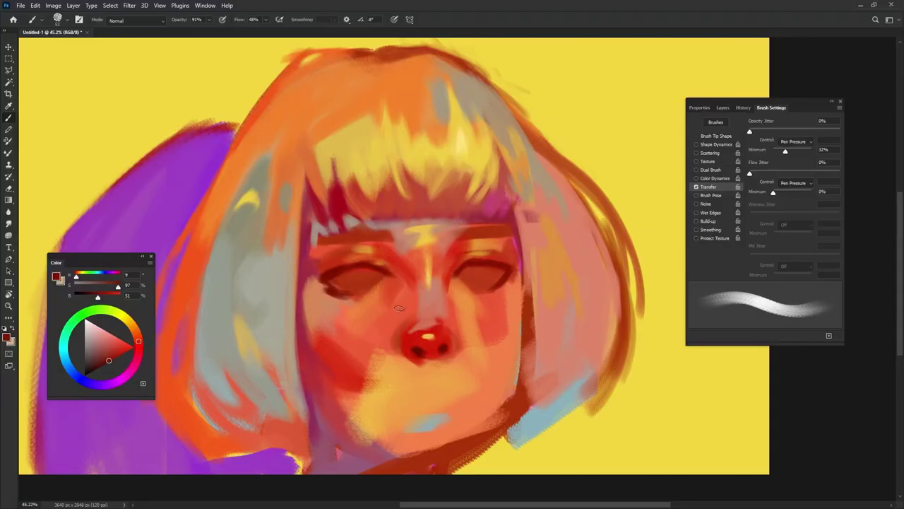
Paint a saturated bright red accent over the left eye's upper lid with the brush at 22°
alt+click(447, 262)
key(shift+period)
key(shift+period)
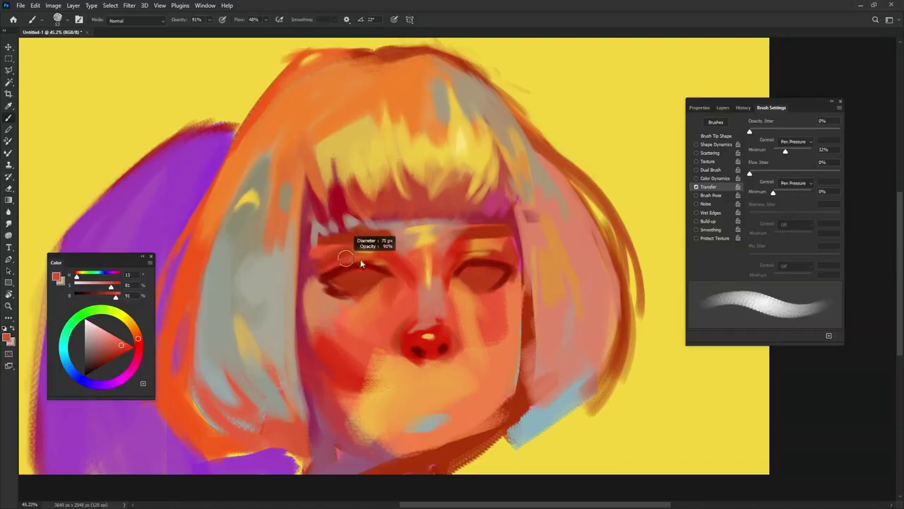
alt+click(358, 356)
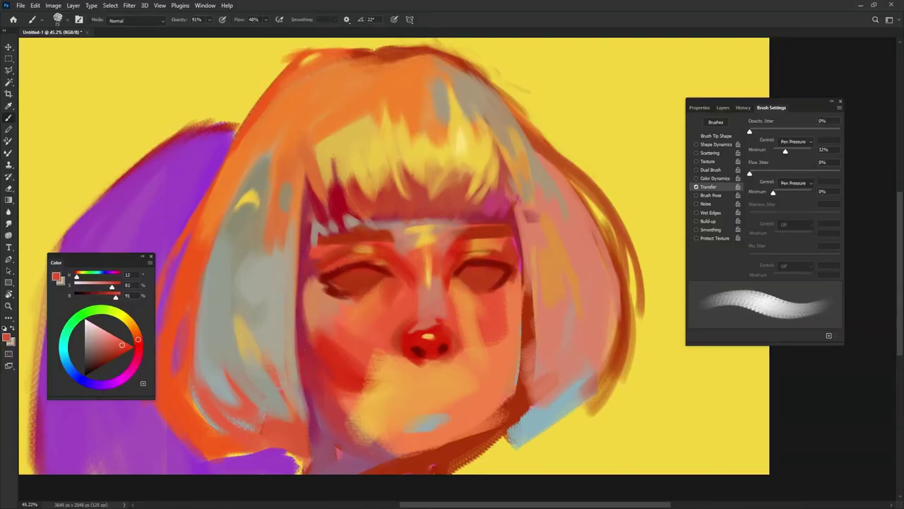
drag(123, 347, 145, 337)
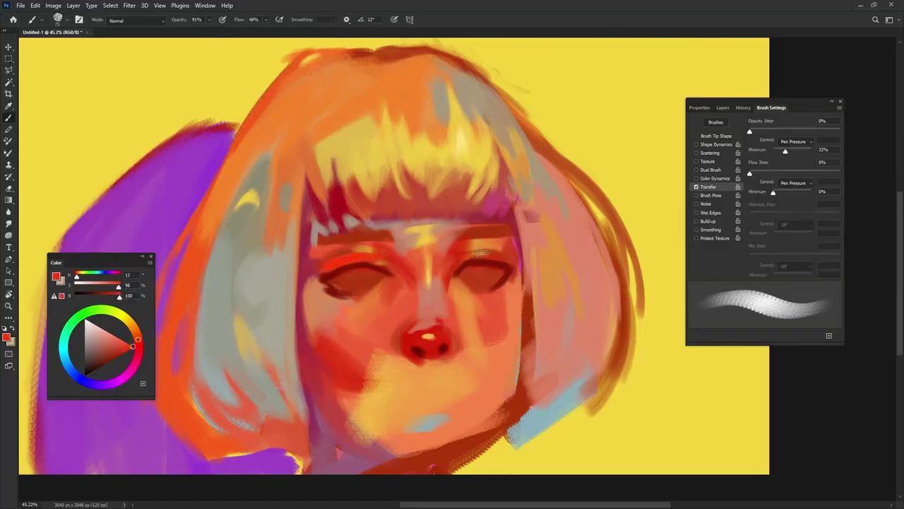
Refine both upper eyelids with sampled orange highlights and reddish-brown strokes, brush at 7°
alt+click(479, 238)
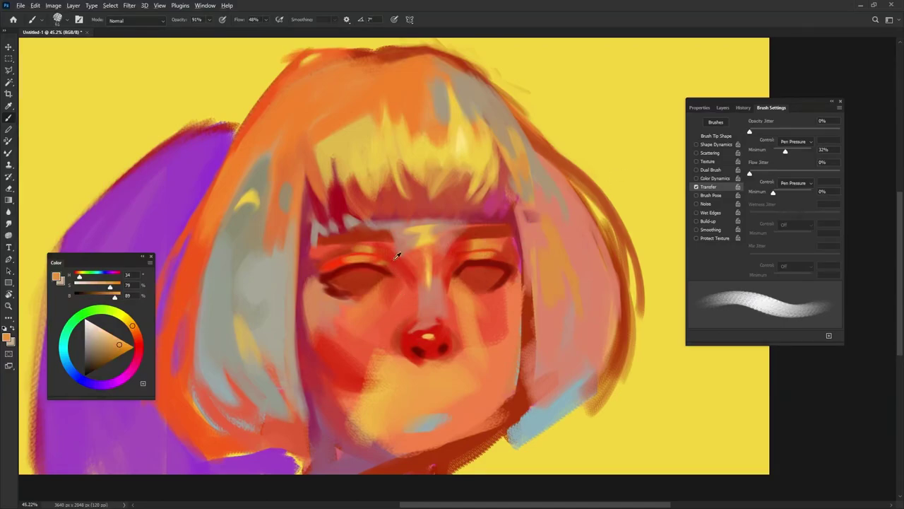
alt+click(348, 286)
drag(432, 318, 436, 319)
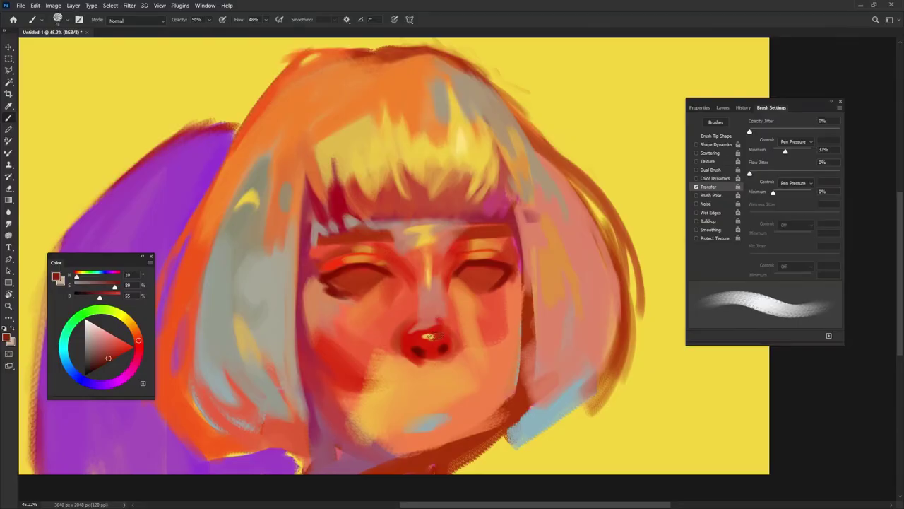
Blend the cheeks and the hard edge of the yellow mouth area with sampled pink tones, brush at 52°
alt+click(326, 304)
mouse_move(385, 337)
mouse_down()
mouse_move(402, 314)
mouse_move(387, 342)
mouse_up()
mouse_move(395, 334)
mouse_down()
mouse_move(407, 334)
mouse_move(372, 339)
mouse_move(433, 393)
mouse_up()
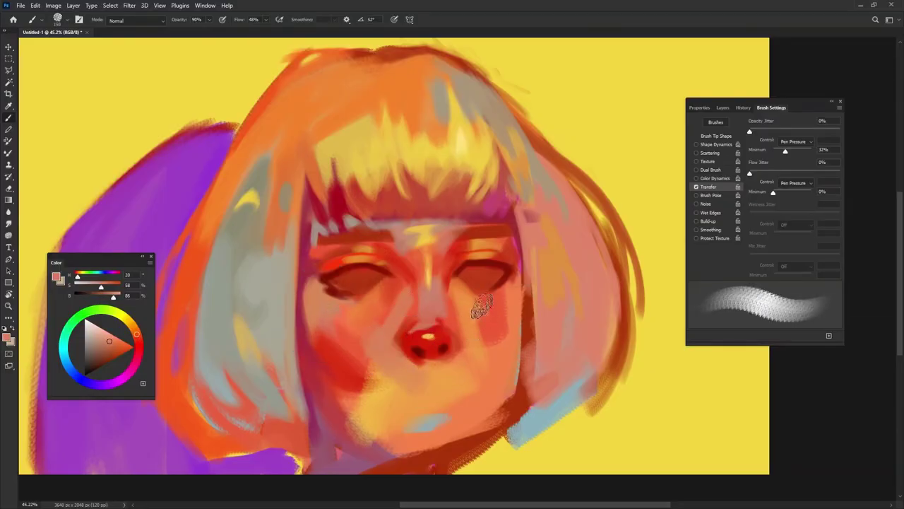
alt+click(470, 305)
drag(486, 292, 474, 289)
Paint pale yellow highlights at the inner corners of both eyes with colour sampled from the fringe
alt+click(429, 270)
alt+click(458, 140)
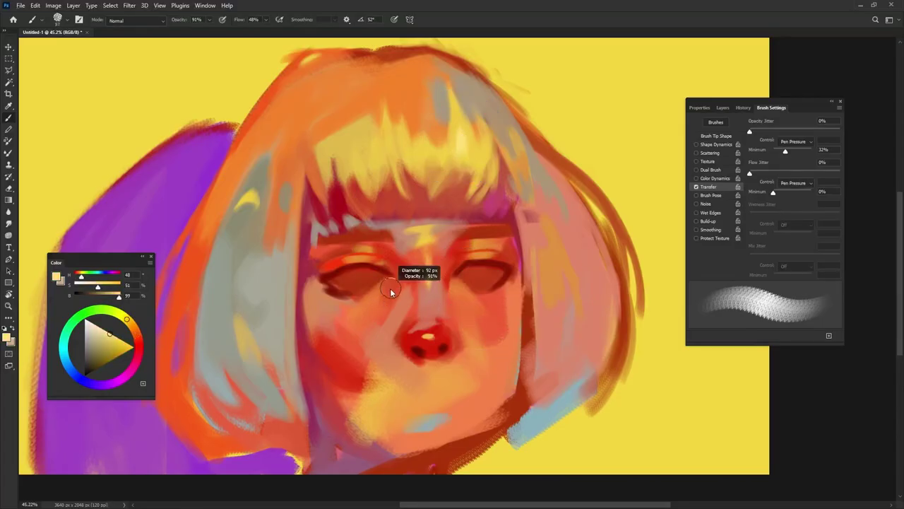
drag(398, 269, 393, 286)
drag(454, 267, 446, 283)
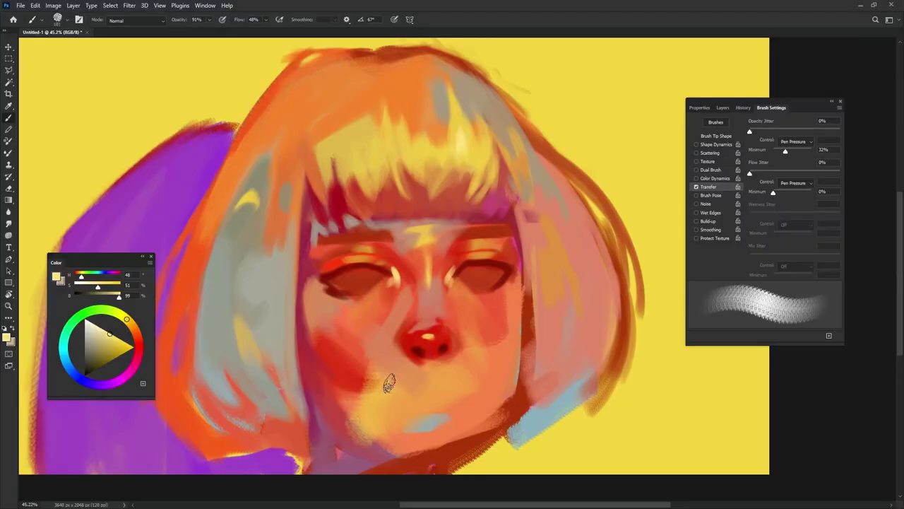
Block in a muted crimson shadow on the lower left cheek and jaw and touch up the face's right edge, brush at 67°
alt+click(364, 367)
alt+click(347, 382)
mouse_move(347, 384)
mouse_down()
mouse_move(372, 406)
mouse_move(411, 403)
mouse_move(334, 366)
mouse_move(430, 391)
mouse_move(378, 418)
mouse_move(316, 380)
mouse_move(363, 411)
mouse_move(401, 420)
mouse_up()
alt+click(374, 421)
alt+click(340, 434)
drag(528, 312, 524, 305)
alt+click(515, 227)
drag(523, 254, 516, 284)
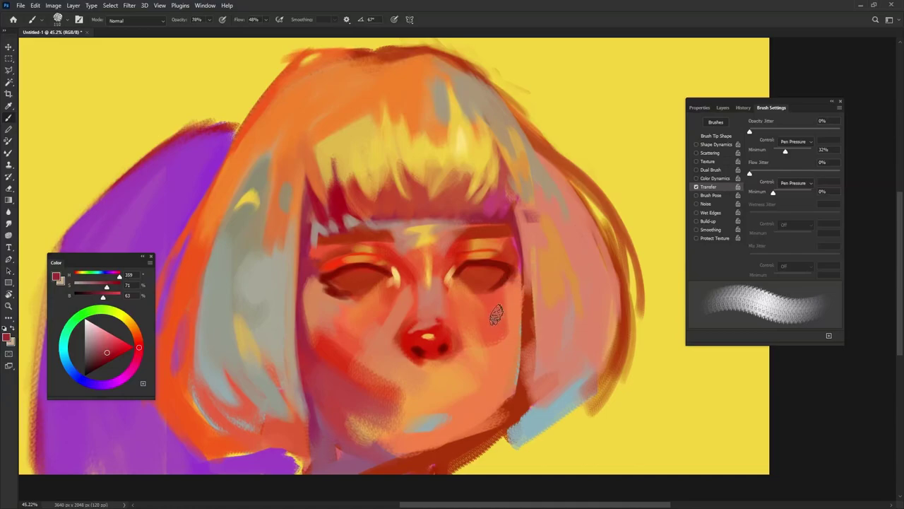
Rework the nostrils and the nose's lower contour with sampled reds, rotating the brush to 127°
alt+click(436, 334)
key(shift+Left)
key(shift+Left)
key(shift+Left)
key(shift+Left)
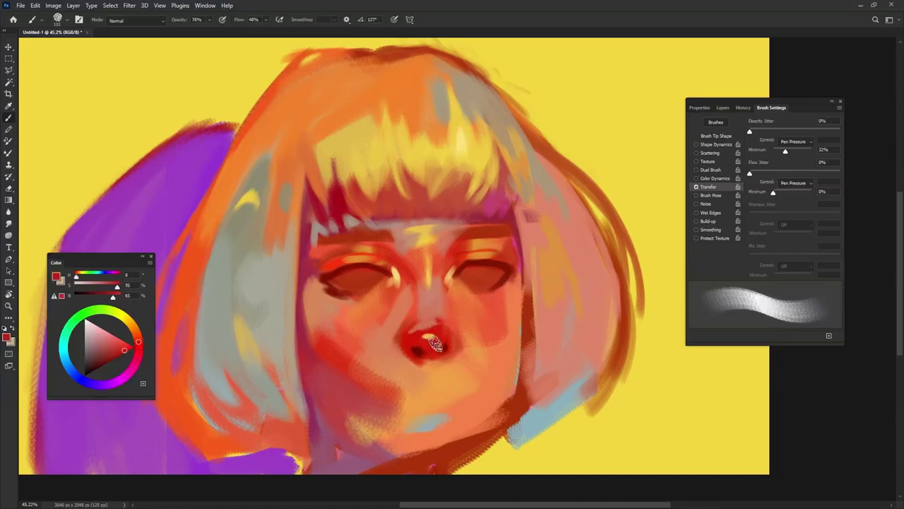
alt+click(419, 349)
drag(419, 345, 411, 349)
click(419, 350)
alt+click(411, 351)
alt+right_click(410, 346)
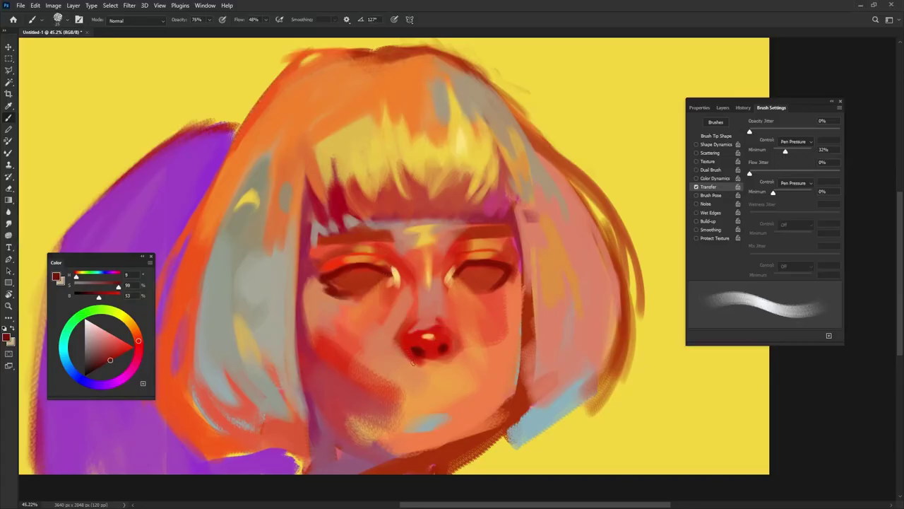
Paint sampled peach and light orange tones around the left nostril and the skin below the nose, brush at 97°
alt+click(407, 342)
alt+click(399, 348)
key(shift+Left)
key(shift+Left)
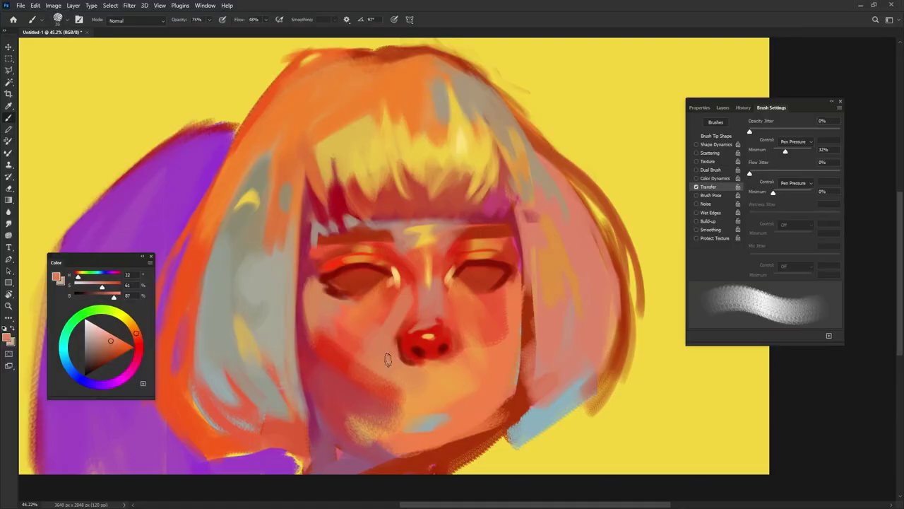
alt+click(428, 265)
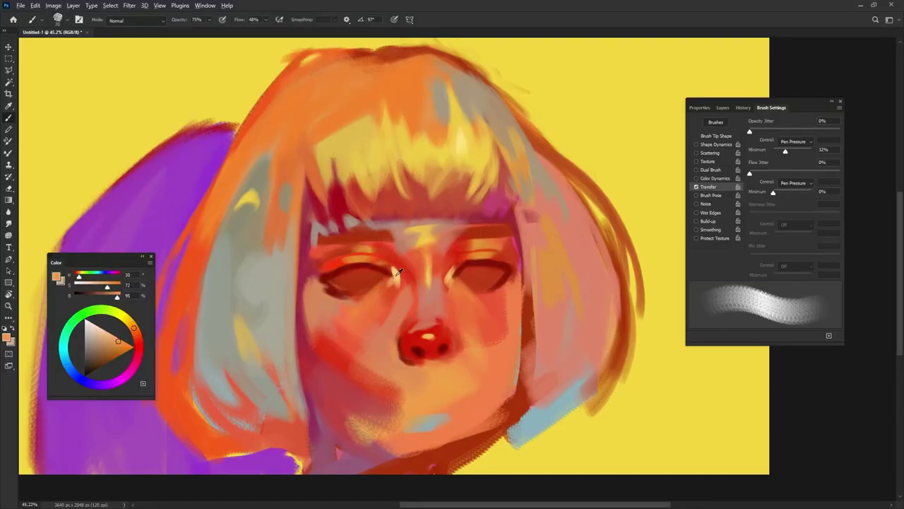
alt+click(395, 347)
alt+right_click(478, 324)
alt+right_click(452, 345)
drag(450, 342, 420, 369)
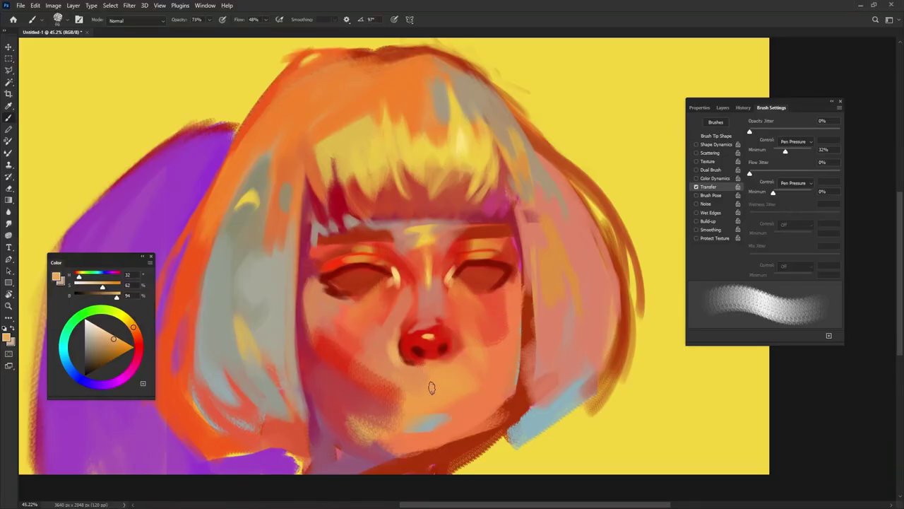
Add grey-beige reflected light beneath the nose tip with colour sampled from the chin highlight, brush at 37°
key(shift+Right)
key(shift+Right)
key(shift+Right)
key(shift+Right)
alt+click(432, 417)
drag(428, 353, 425, 358)
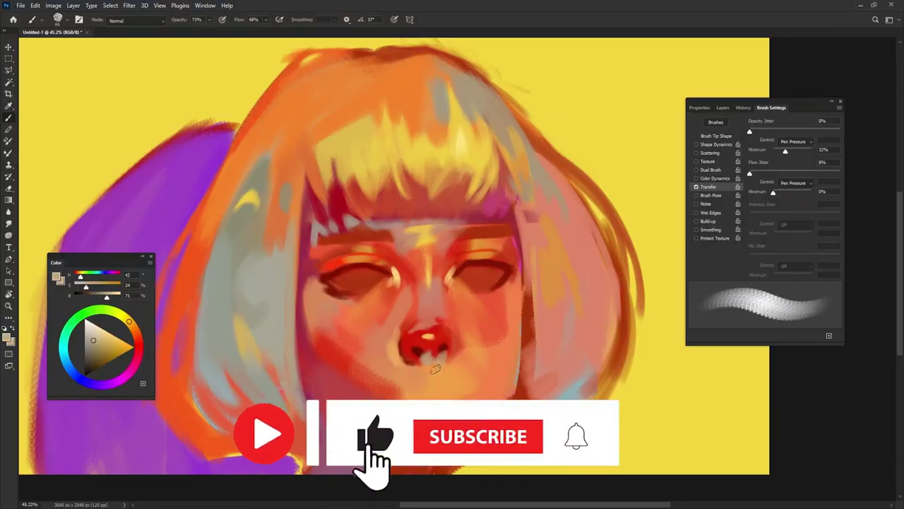
Redefine the nostrils and the side of the nose with sampled dark reds, rotating the brush to -38°
alt+click(432, 362)
alt+click(425, 356)
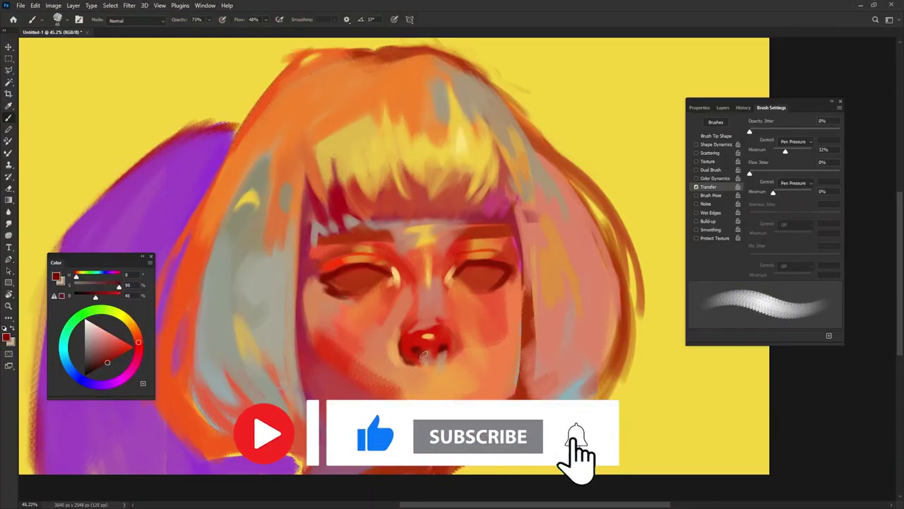
key(shift+Right)
key(shift+Right)
key(shift+Right)
key(shift+Right)
key(shift+Right)
alt+click(417, 349)
alt+right_click(418, 343)
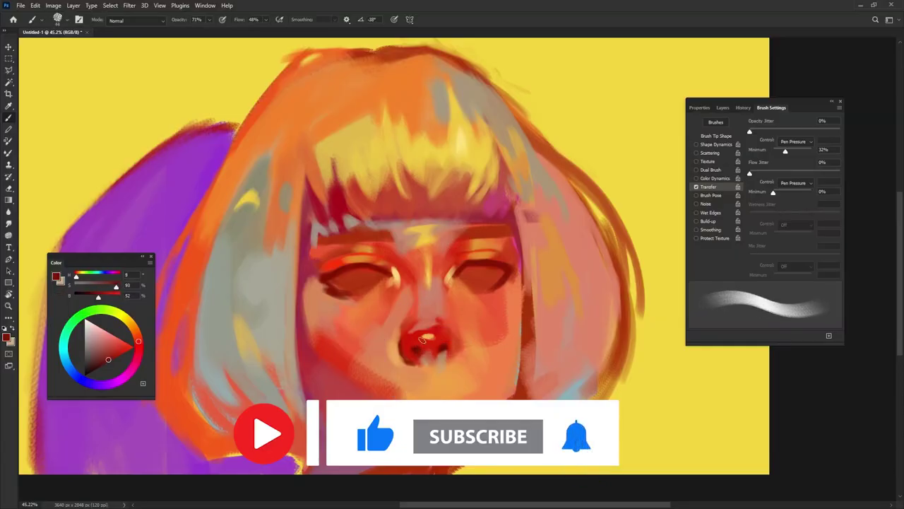
alt+click(408, 354)
alt+click(411, 347)
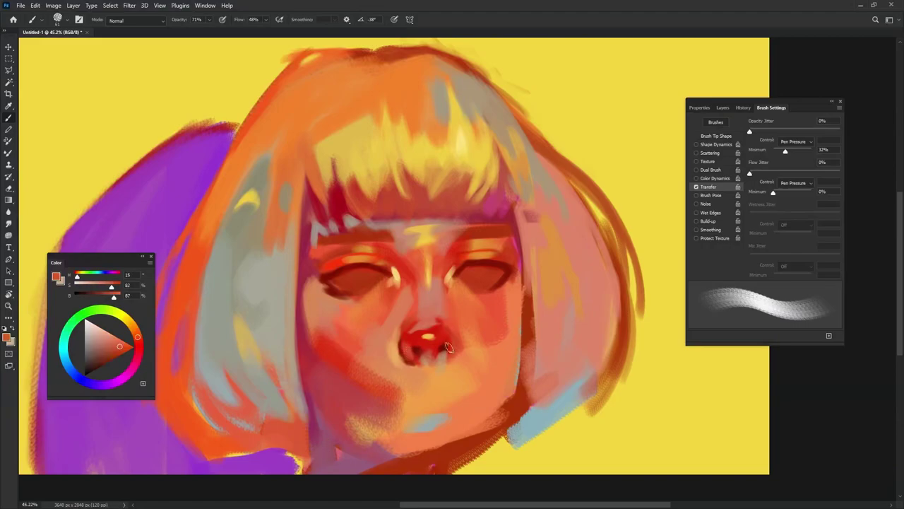
Soften the right wing of the nose with sampled orange-red, rotating the brush to 7°
key(shift+Right)
key(shift+Right)
alt+click(467, 302)
key(shift+Left)
key(shift+Left)
key(shift+Left)
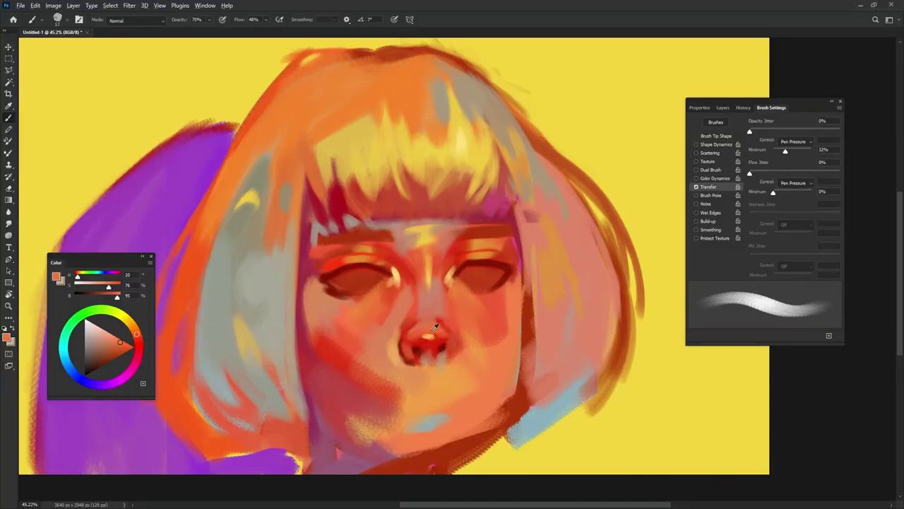
Touch up the nose-tip highlight in pale cream and paint a lavender highlight down the lower nose bridge
alt+click(426, 329)
alt+click(426, 333)
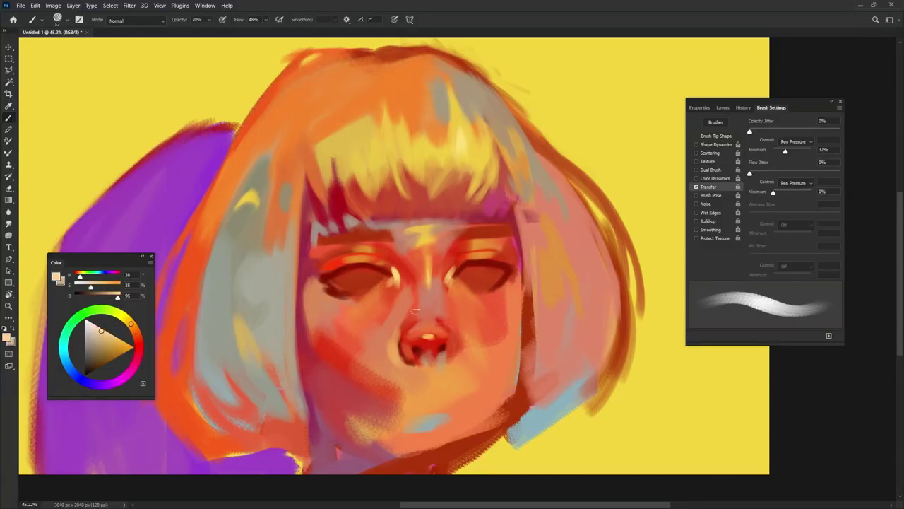
alt+click(421, 427)
alt+right_click(433, 309)
click(99, 330)
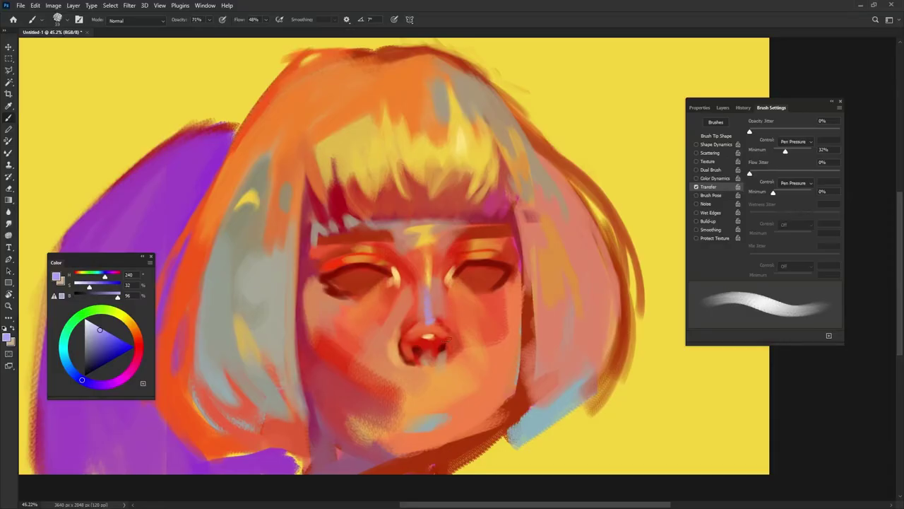
Repaint the nostrils and underside of the nose with sampled reds and a lighter peach, brush at -38°, finishing at -23°
alt+click(437, 334)
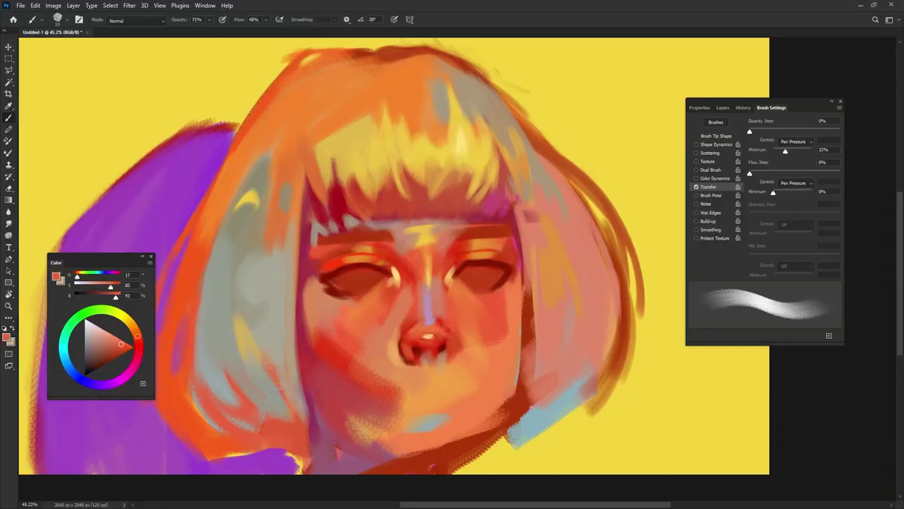
alt+right_click(447, 335)
alt+click(380, 379)
click(110, 333)
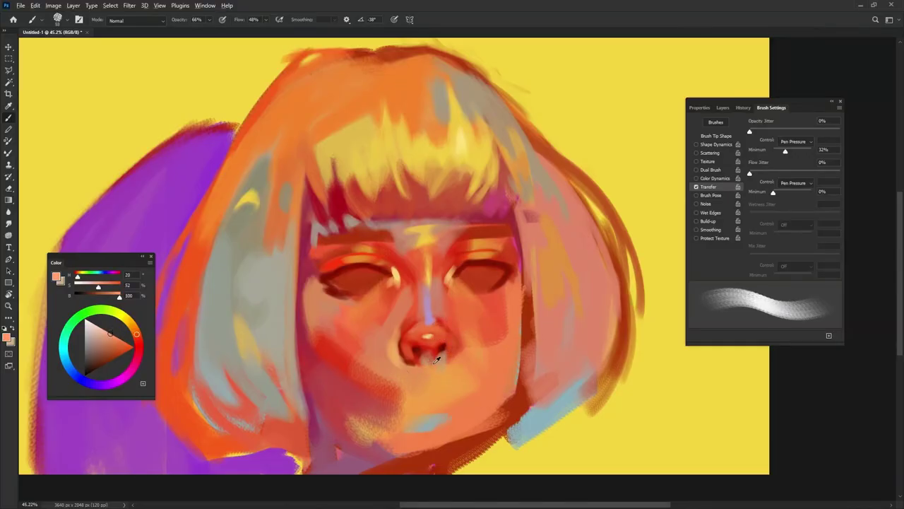
alt+click(432, 351)
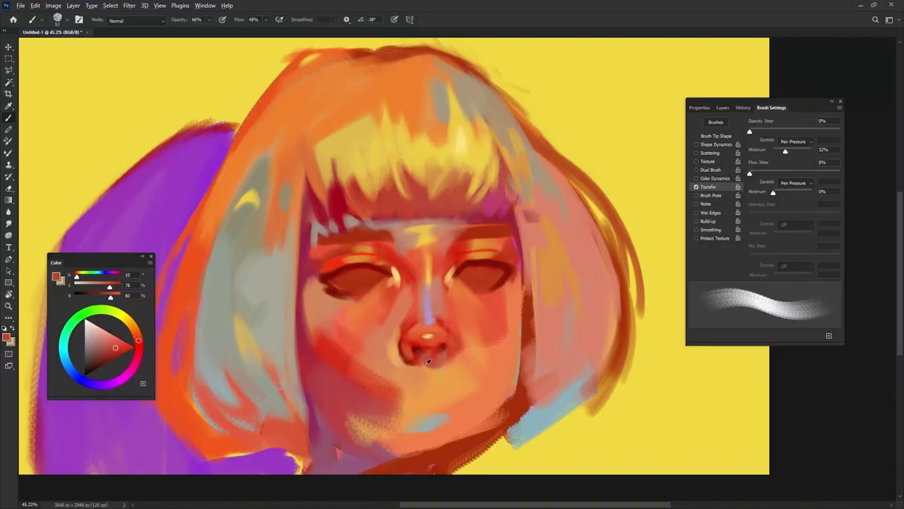
alt+click(327, 274)
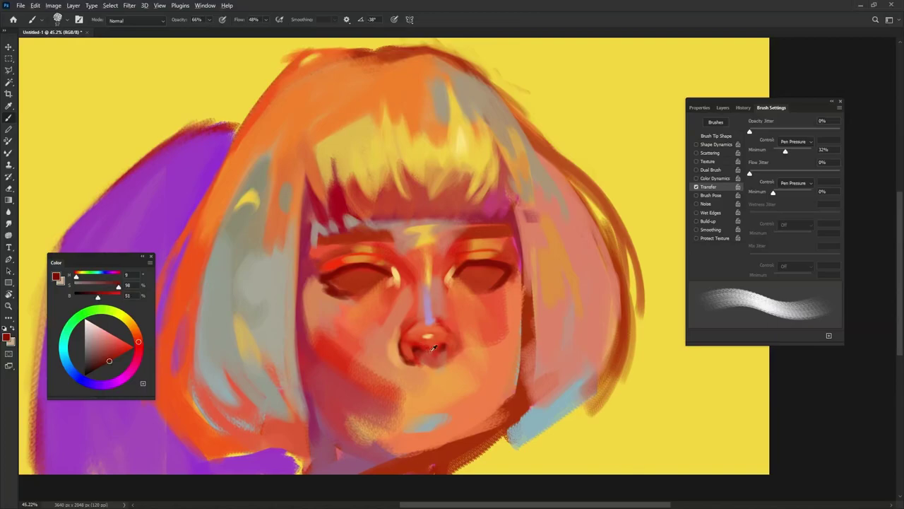
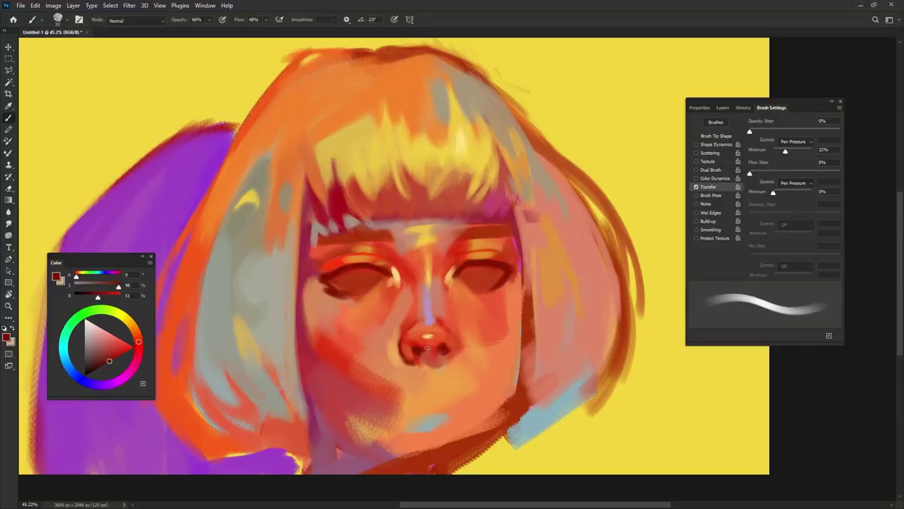
alt+click(423, 346)
alt+click(453, 345)
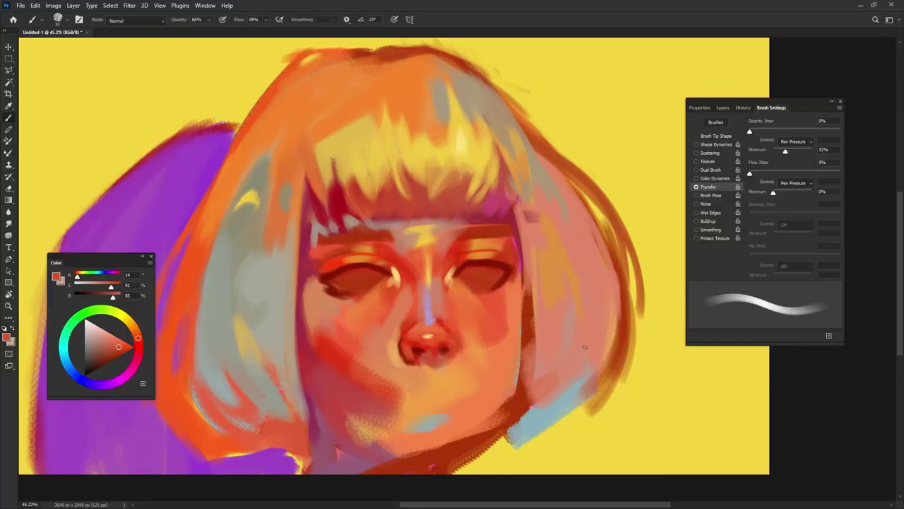
Extend the left end of the fringe with golden and orange strands sampled from the hair, brush at -68°
alt+click(344, 160)
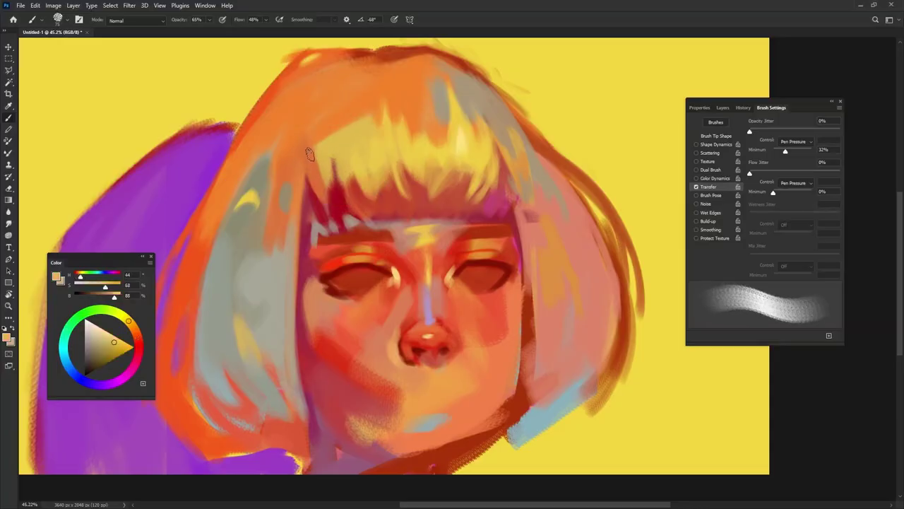
mouse_move(309, 171)
mouse_down()
mouse_move(304, 144)
mouse_move(291, 141)
mouse_move(293, 170)
mouse_up()
alt+click(300, 110)
drag(285, 136, 313, 165)
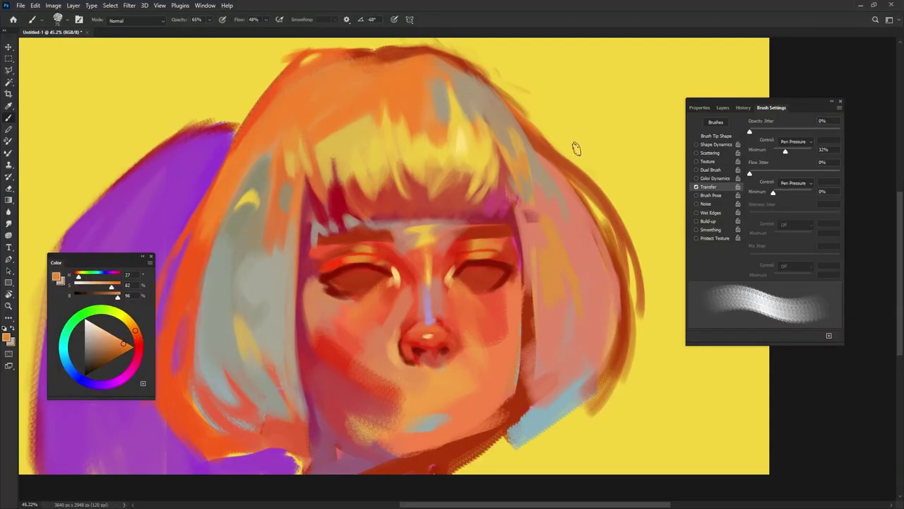
Paint yellow strands at the right end of the fringe and break them up with a sampled dusty pink
alt+click(486, 149)
alt+right_click(518, 160)
drag(498, 149, 497, 181)
drag(505, 151, 504, 195)
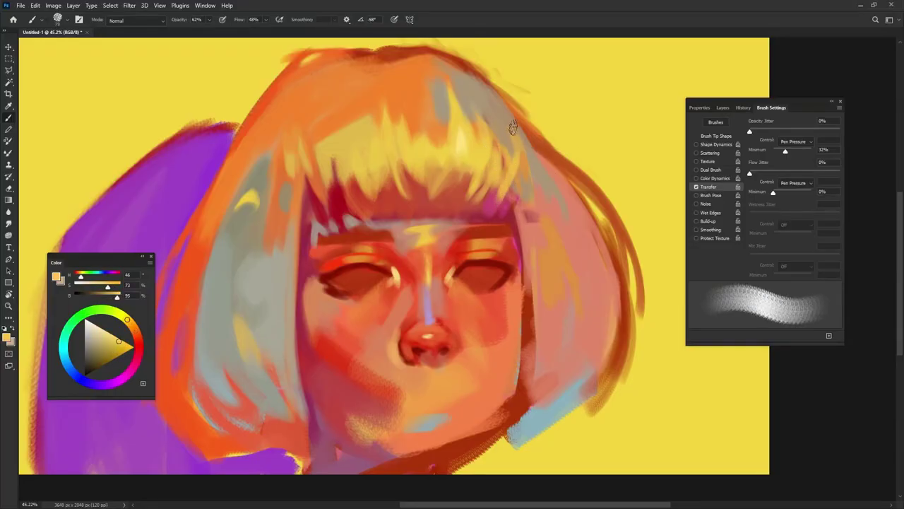
alt+click(499, 192)
drag(520, 157, 512, 177)
drag(514, 137, 511, 178)
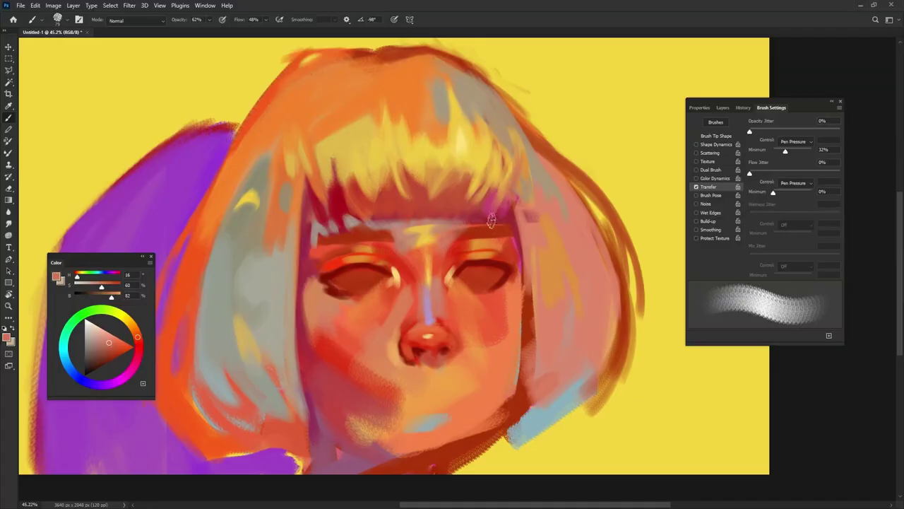
Streak the upper left hair with golden and orange strands, brush at -128°, and cover the grey marks by the left eyebrow in orange-red
alt+click(323, 159)
alt+right_click(258, 147)
key(shift+Right)
key(shift+Right)
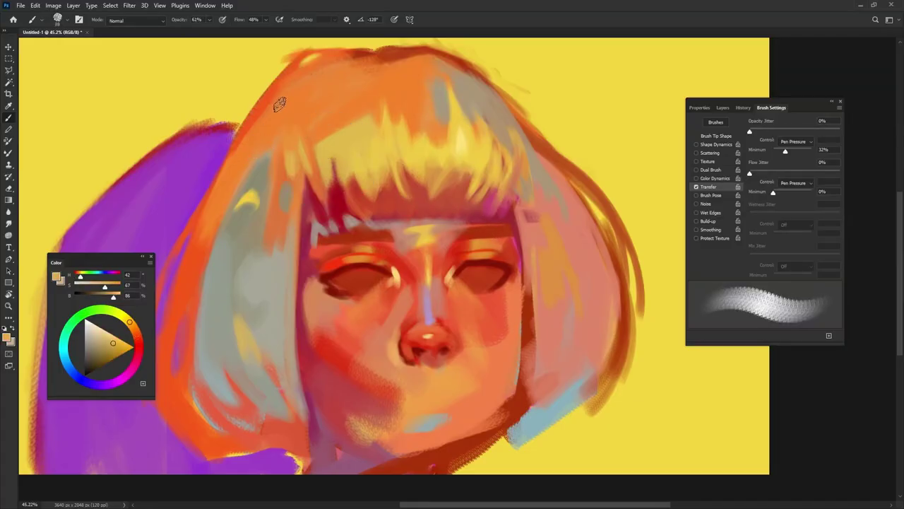
drag(276, 107, 213, 213)
alt+click(302, 89)
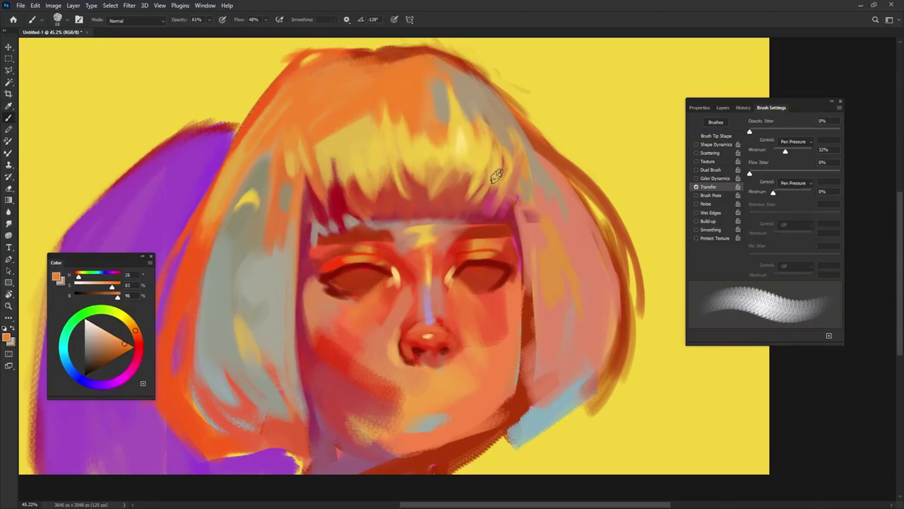
alt+click(318, 249)
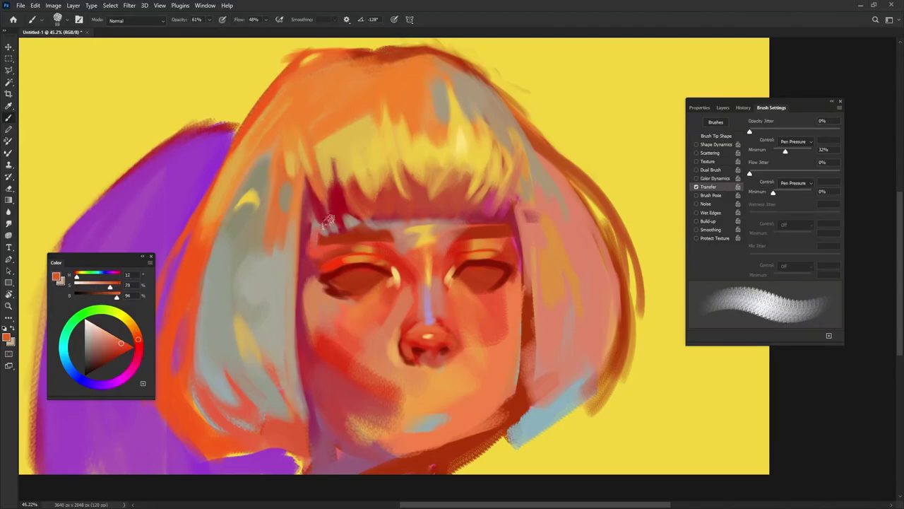
Refine the nostrils and the nose's lower left contour with sampled deep reds, brush turned to 177°
alt+right_click(444, 332)
alt+click(403, 363)
alt+click(410, 359)
alt+right_click(415, 350)
alt+right_click(423, 350)
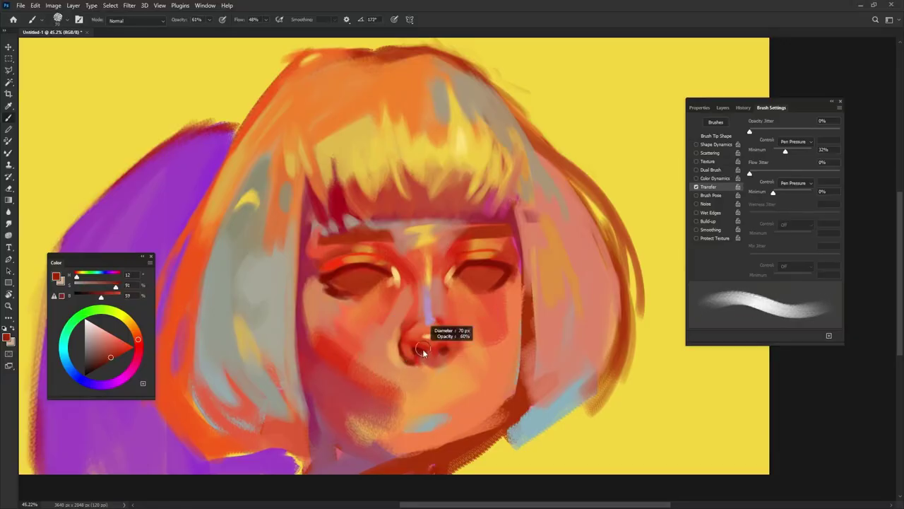
alt+click(409, 357)
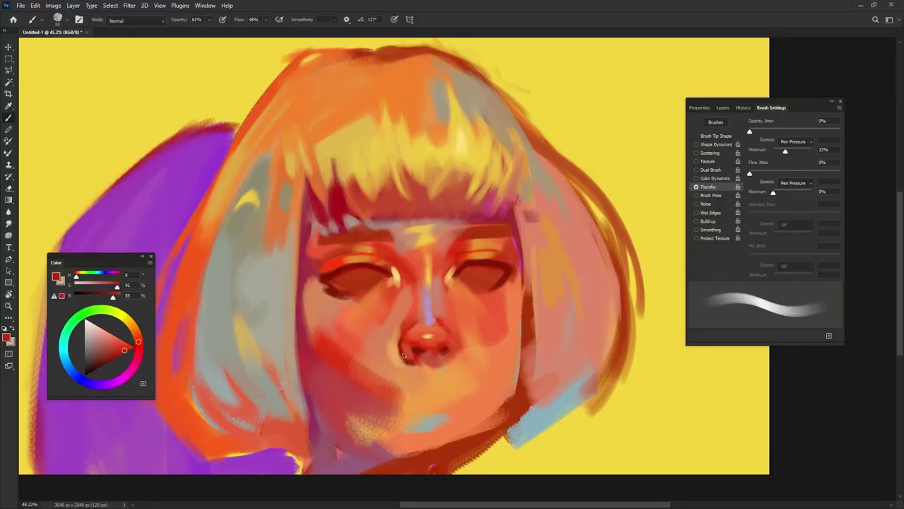
alt+click(402, 359)
alt+click(426, 366)
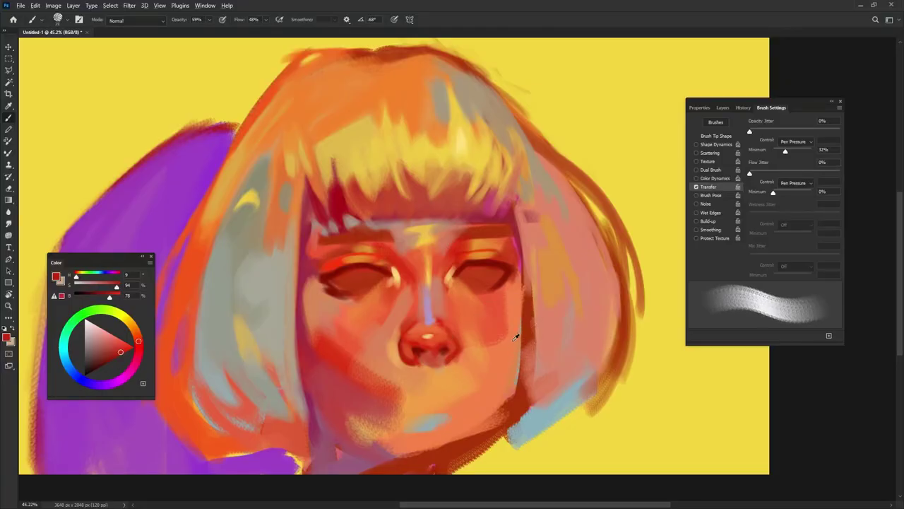
Lighten the cheek beside the right nostril with sampled peach tones, brush at -68°
alt+click(398, 279)
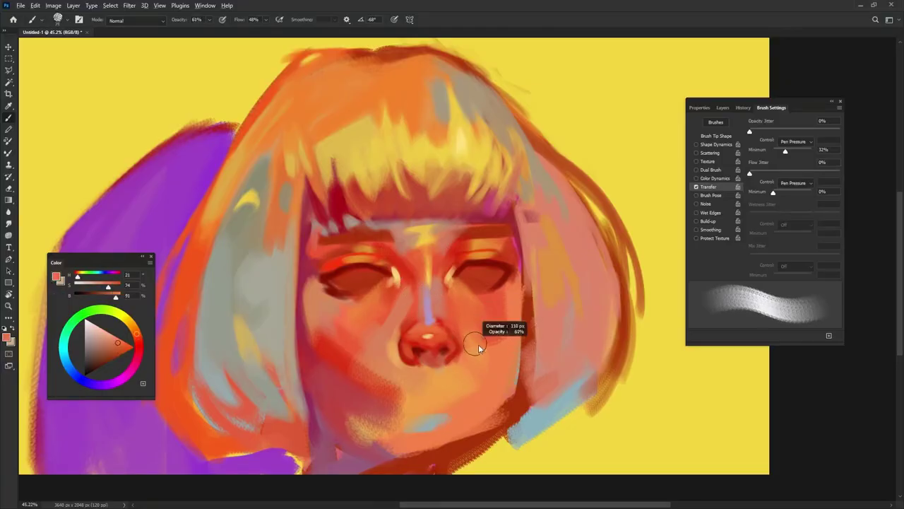
alt+click(459, 371)
alt+click(484, 341)
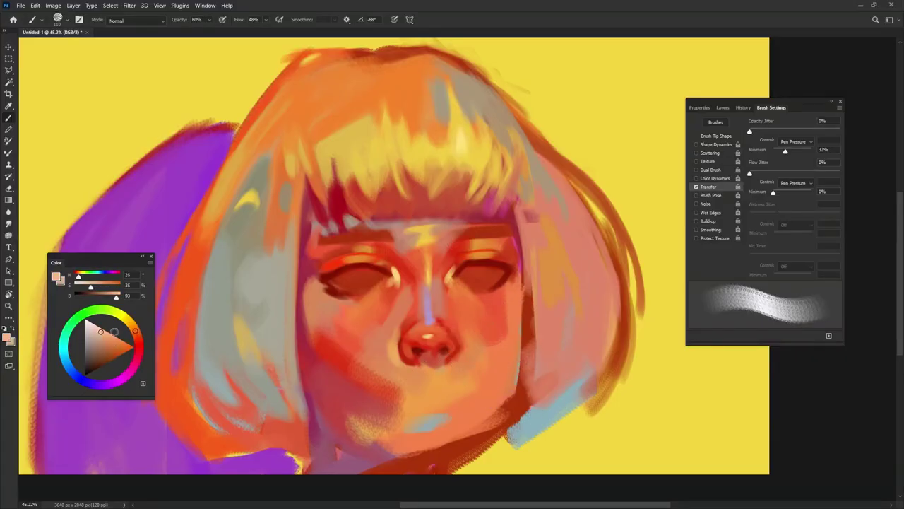
alt+click(476, 356)
drag(476, 346, 469, 347)
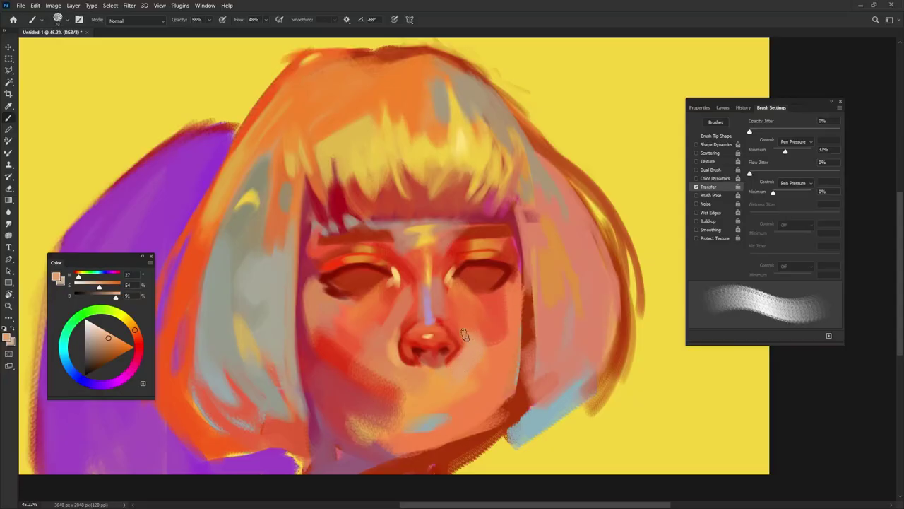
Blend the yellow line on the nose bridge and the skin beside it with sampled peach tones, rotating the brush to -38°
mouse_move(458, 298)
mouse_down()
mouse_move(458, 270)
mouse_move(414, 262)
mouse_move(421, 251)
mouse_move(435, 264)
mouse_move(422, 307)
mouse_move(420, 291)
mouse_up()
drag(491, 275, 480, 274)
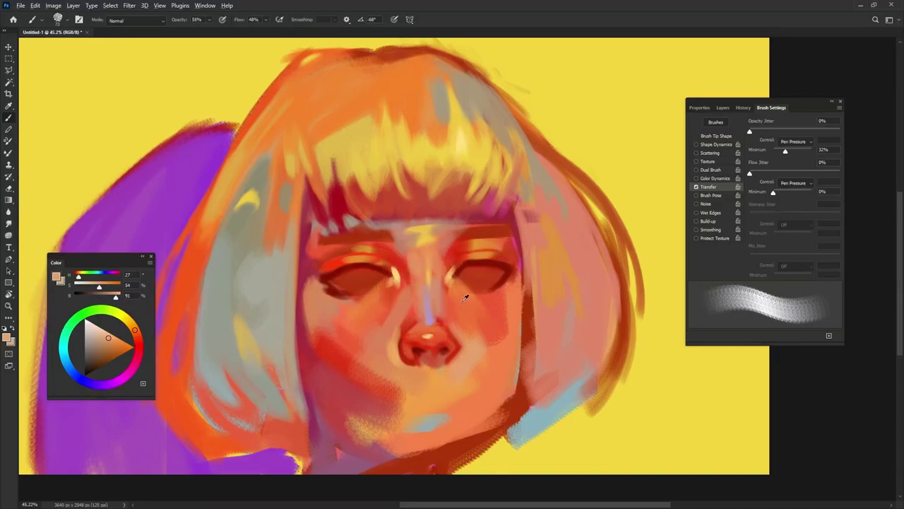
key(shift+Left)
key(shift+Left)
alt+click(404, 305)
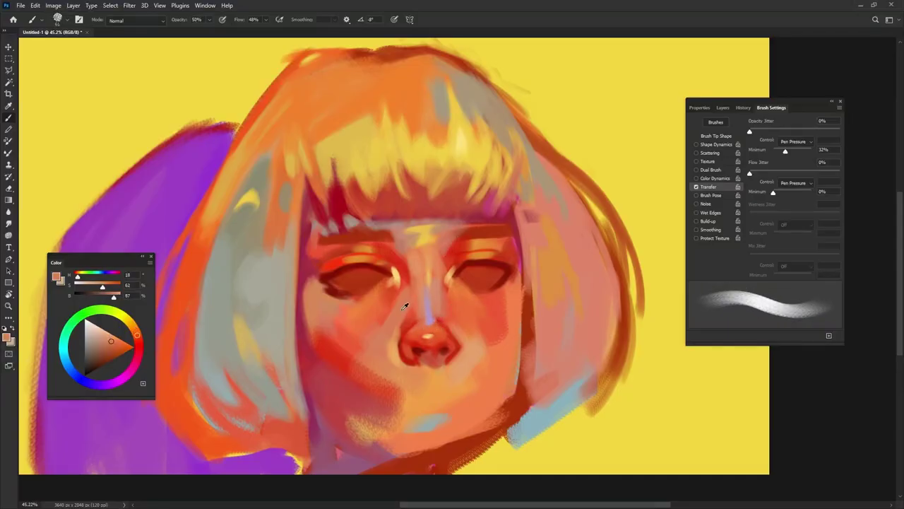
key(shift+Left)
key(shift+Left)
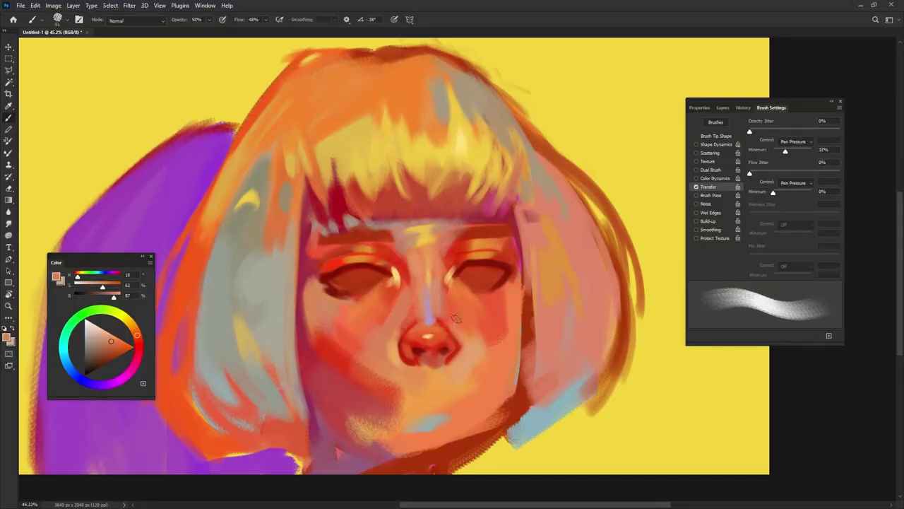
Reshape the right wing of the nose and the nostrils with sampled reds and peach, brush at -68°
key(shift+Left)
key(shift+Left)
alt+click(453, 327)
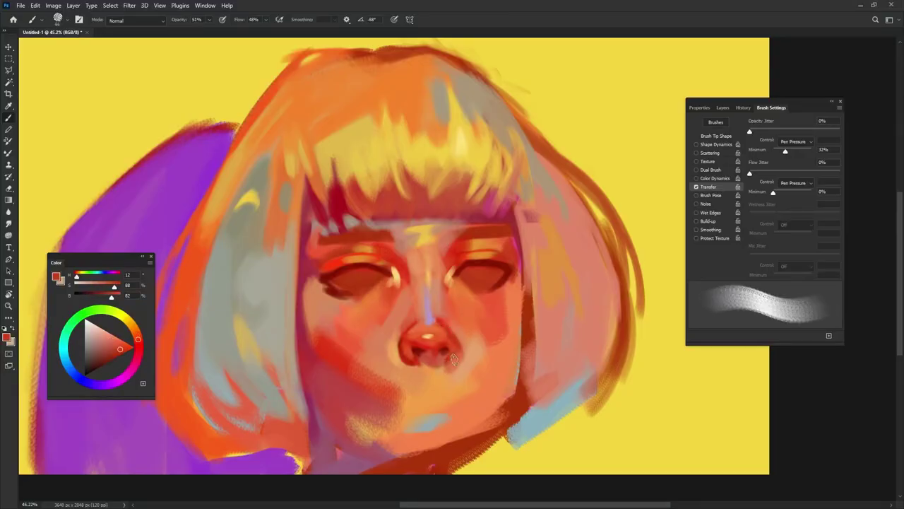
alt+click(461, 359)
mouse_move(483, 305)
mouse_down()
mouse_move(470, 316)
mouse_move(485, 313)
mouse_up()
alt+click(448, 370)
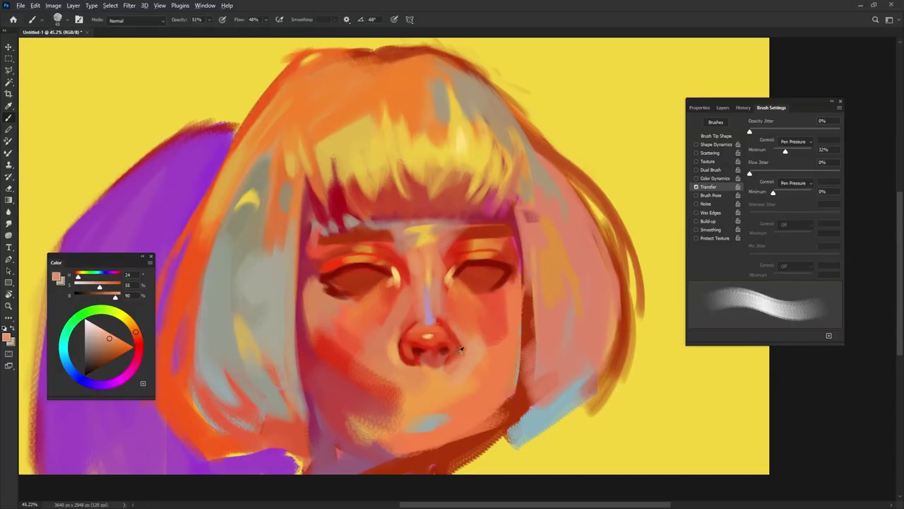
alt+click(416, 347)
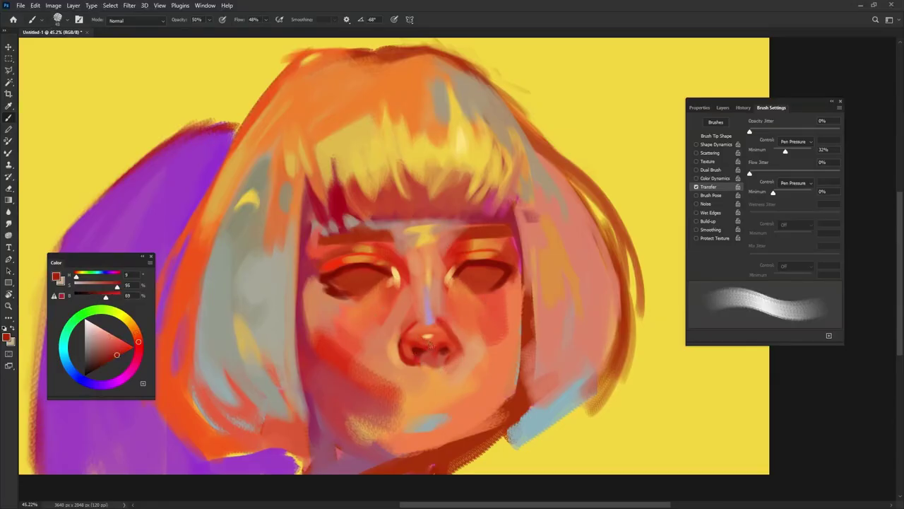
Refine the nostrils and the septum with sampled reds, brush turned to -128°
alt+click(432, 311)
key(shift+Right)
key(shift+Right)
key(shift+Right)
key(shift+Right)
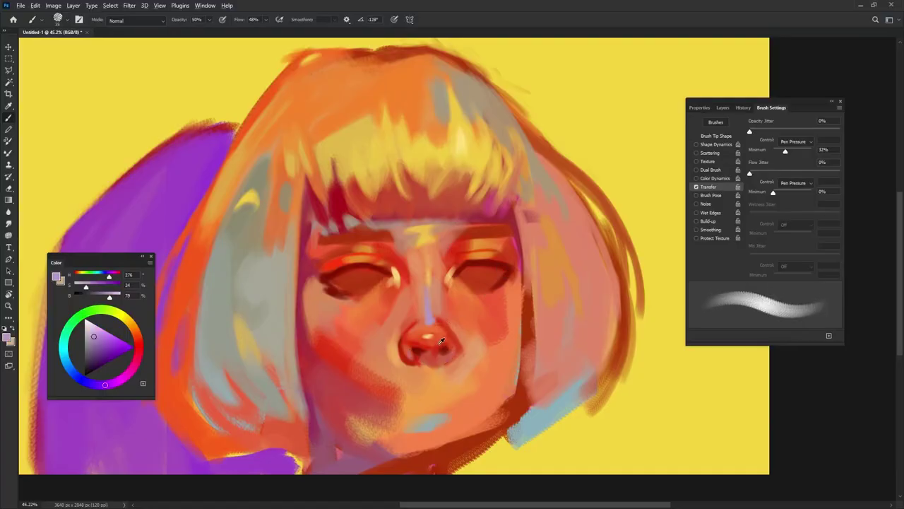
alt+click(441, 341)
alt+click(430, 351)
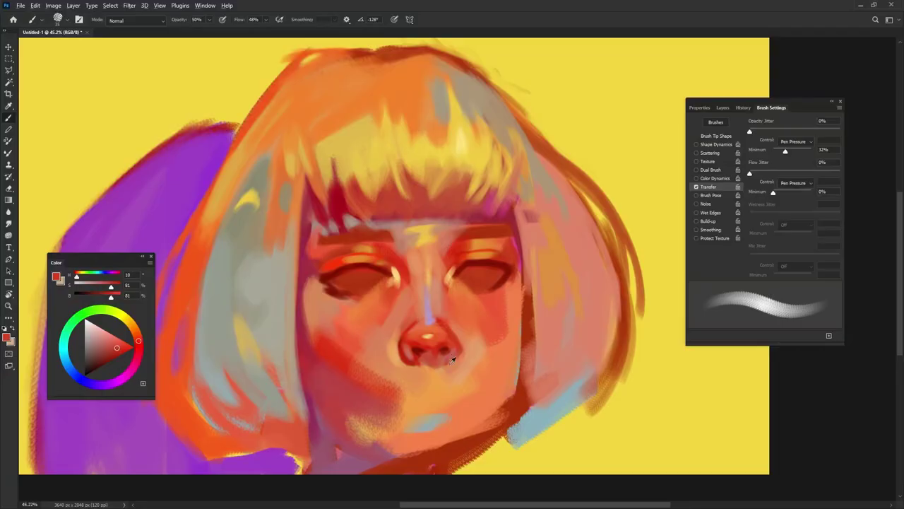
alt+click(433, 357)
alt+click(424, 349)
alt+click(422, 353)
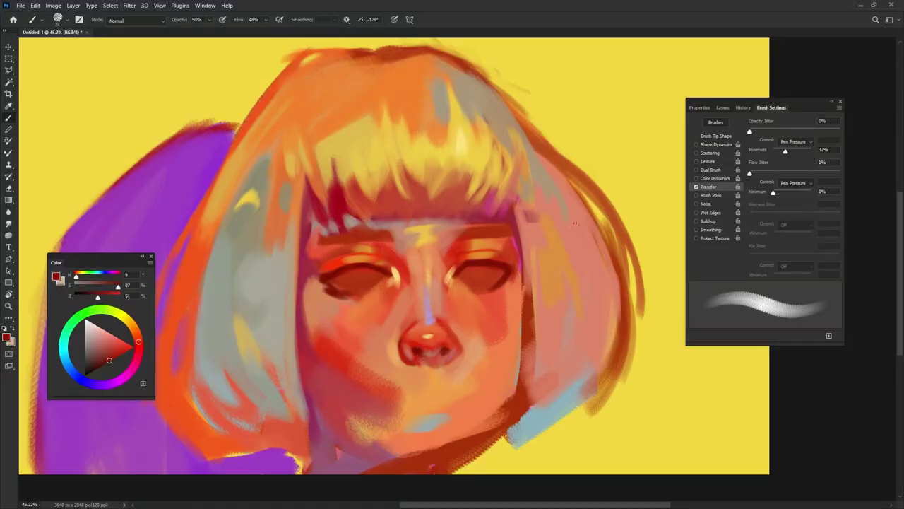
Soften the underside of the nose with sampled muted red and peach, rotating the brush to 157°
alt+click(441, 357)
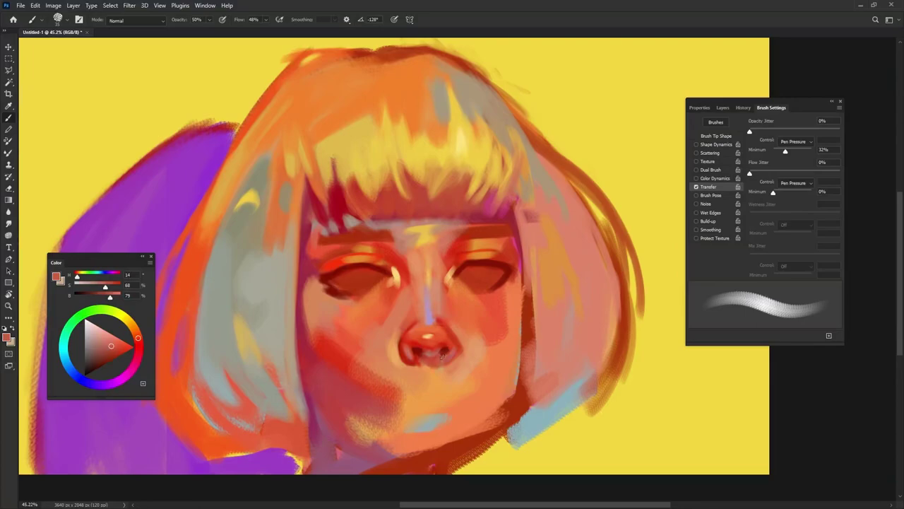
alt+right_click(481, 299)
alt+right_click(431, 362)
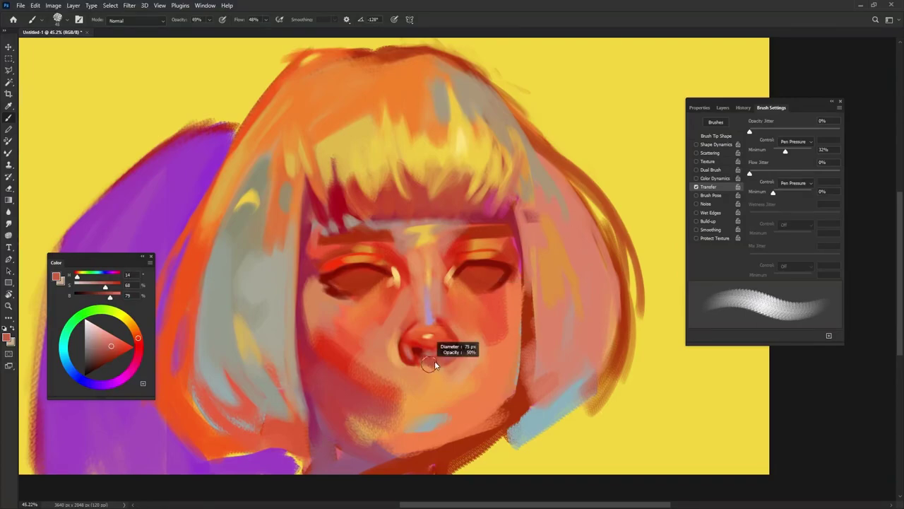
alt+click(385, 351)
key(shift+Right)
key(shift+Right)
key(shift+Right)
key(shift+Right)
key(shift+Right)
alt+right_click(416, 366)
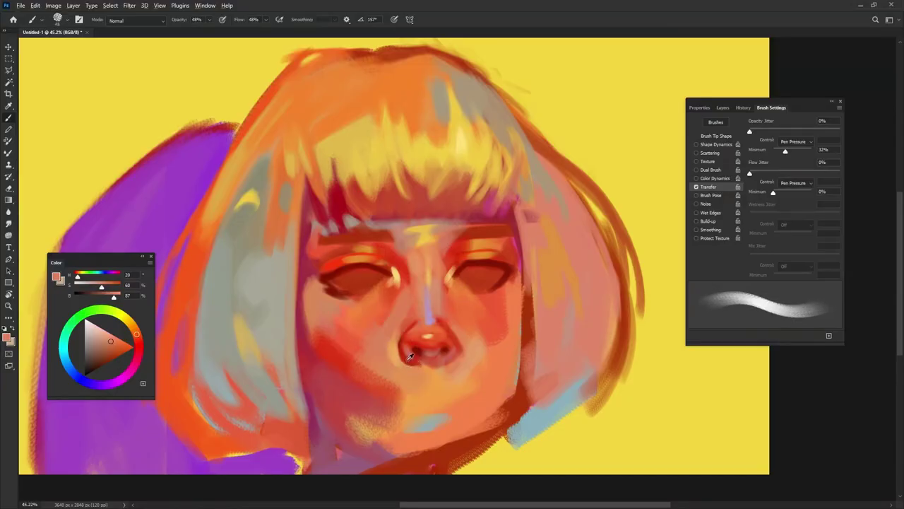
Redefine the lower edges of both nostrils with sampled deep red and peach, brush at -173°
alt+click(410, 357)
drag(423, 360, 413, 362)
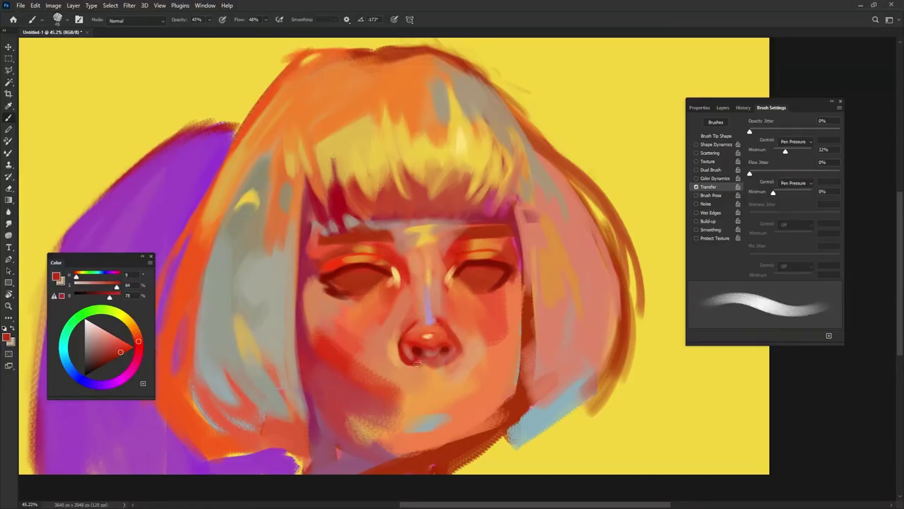
alt+click(392, 354)
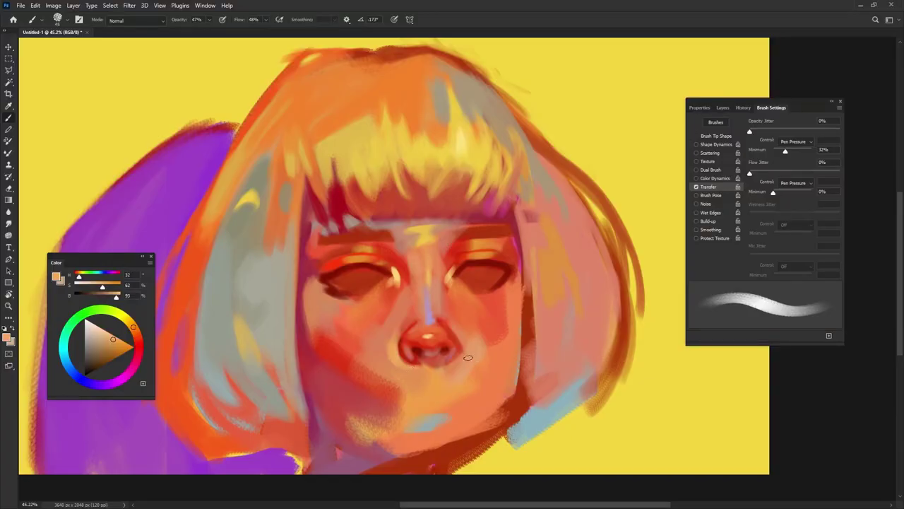
alt+click(403, 347)
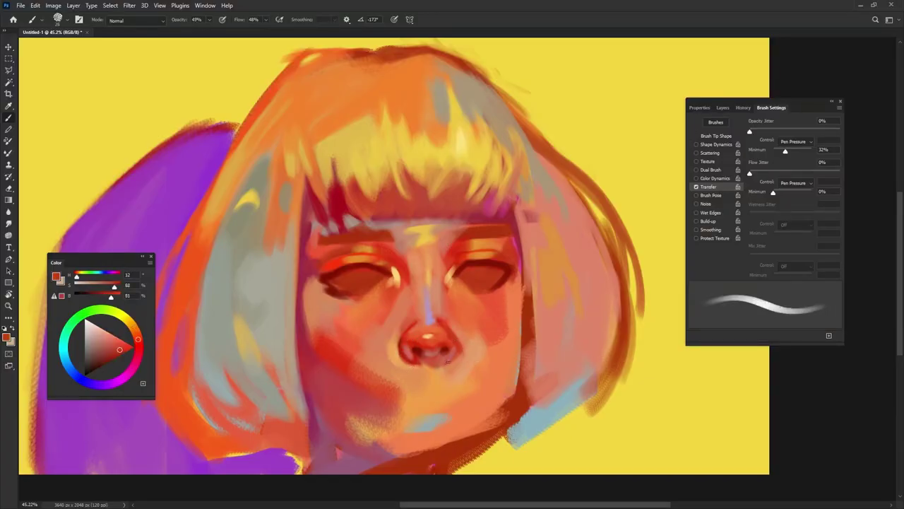
mouse_move(447, 364)
mouse_down()
mouse_move(459, 340)
mouse_move(433, 346)
mouse_up()
Add soft pink reflected light (H 352, S 49, B 88) to the underside of the nose between the nostrils
alt+click(403, 269)
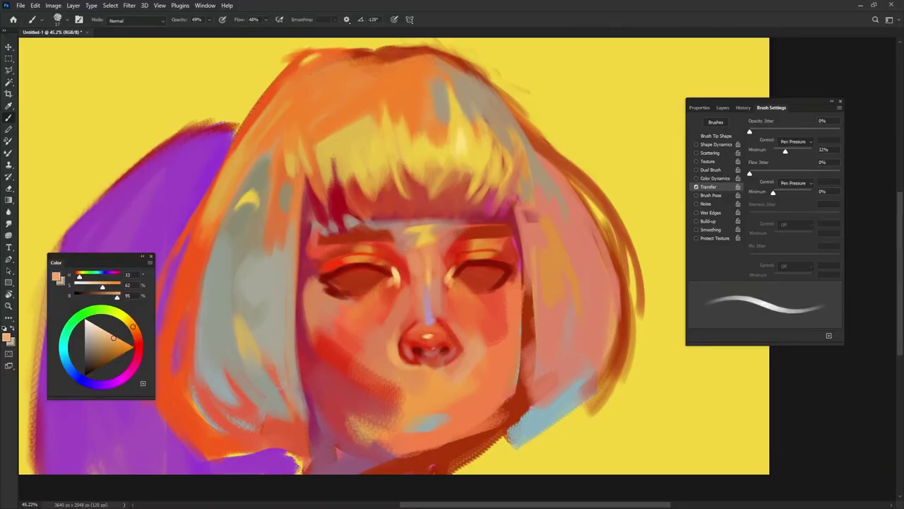
alt+click(304, 329)
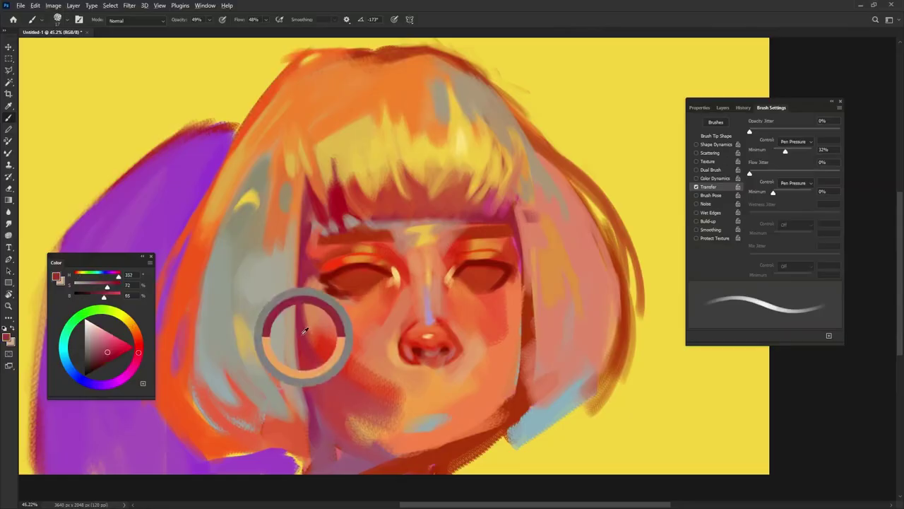
click(105, 338)
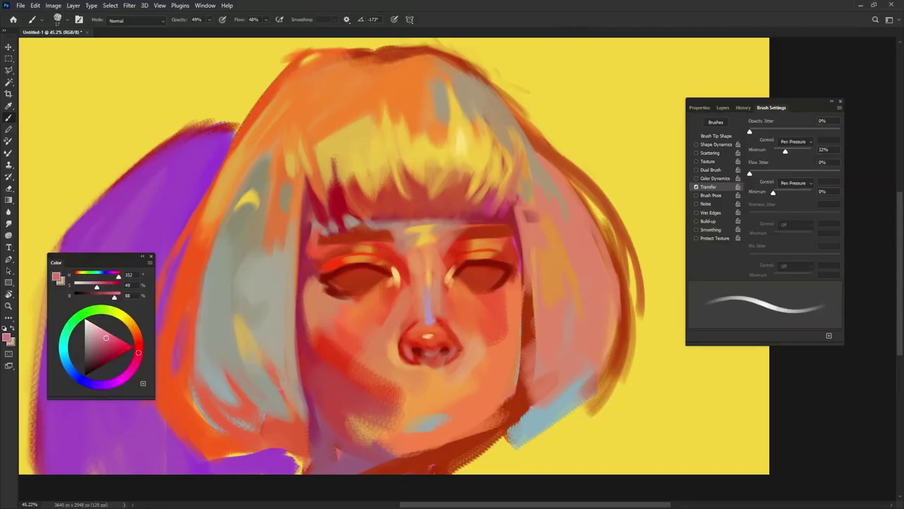
drag(430, 353, 438, 350)
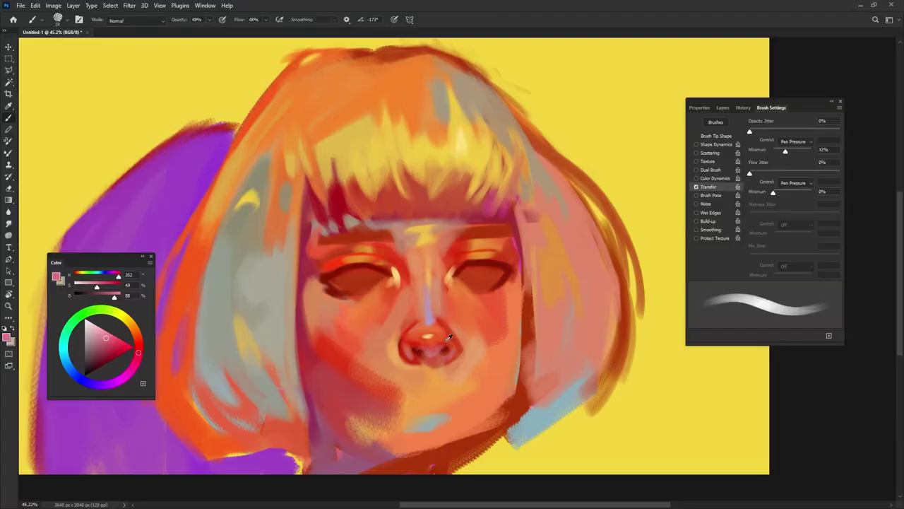
Warm the tip of the nose with sampled reds and a saturated orange (H 30, S 96, B 100)
alt+click(450, 338)
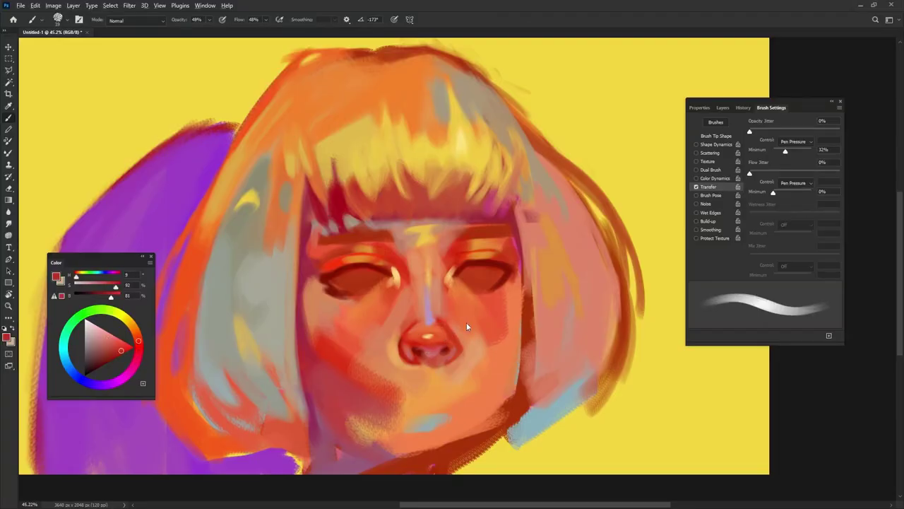
alt+click(428, 336)
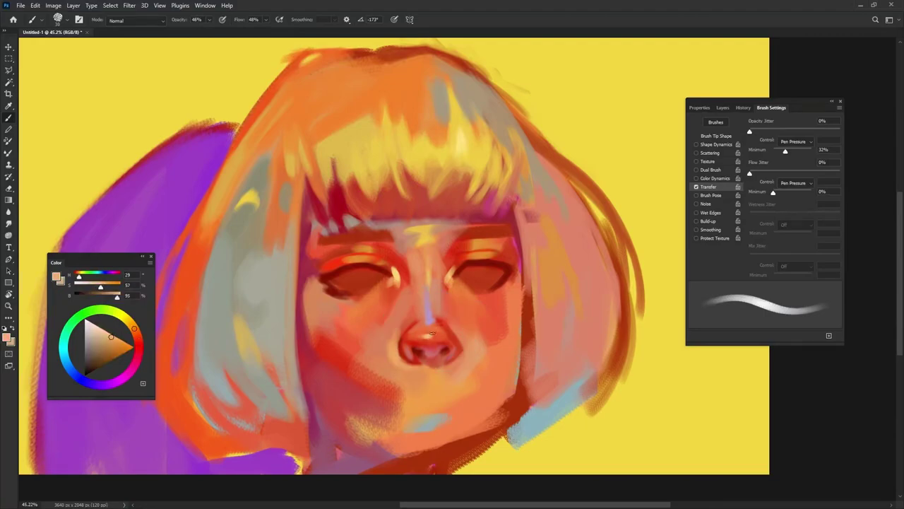
alt+click(426, 332)
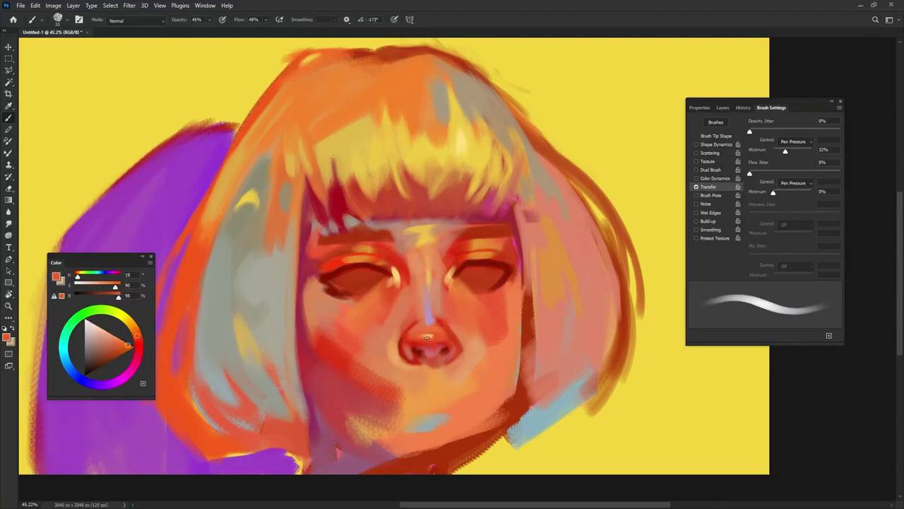
click(131, 347)
click(134, 327)
alt+right_click(441, 330)
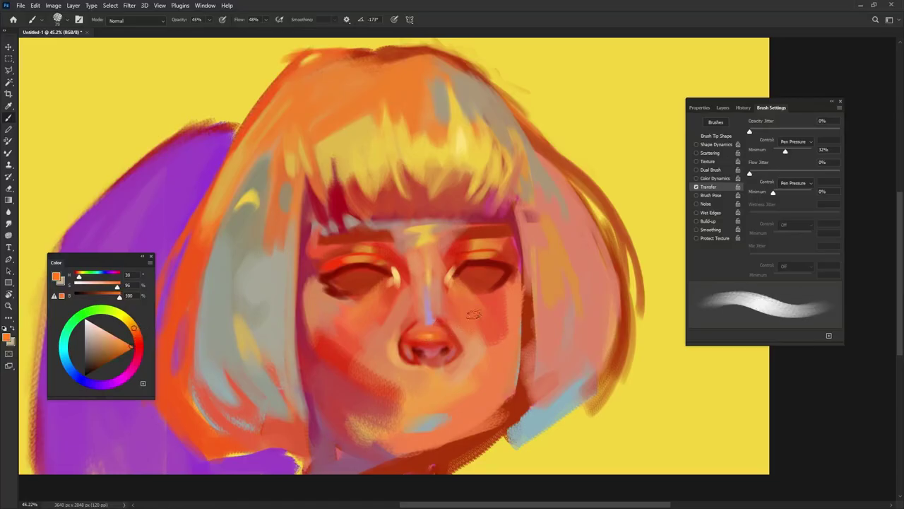
Paint a pale peach highlight (H 30, S 43, B 100) on the nose tip at nearly full opacity
alt+click(289, 339)
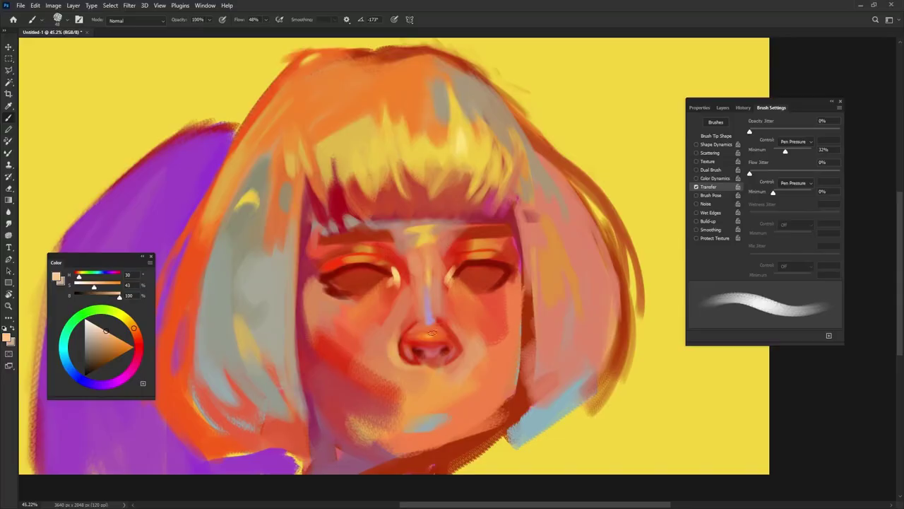
alt+right_click(471, 338)
alt+right_click(485, 302)
alt+right_click(440, 378)
alt+right_click(447, 376)
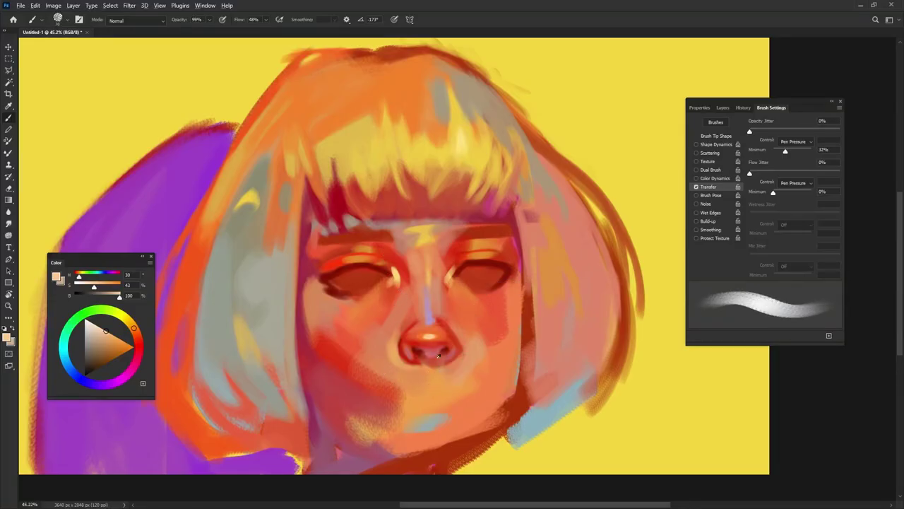
Block in the upper lip below the nose with saturated crimson (H 344, S 93, B 84)
alt+click(389, 251)
drag(145, 358, 145, 361)
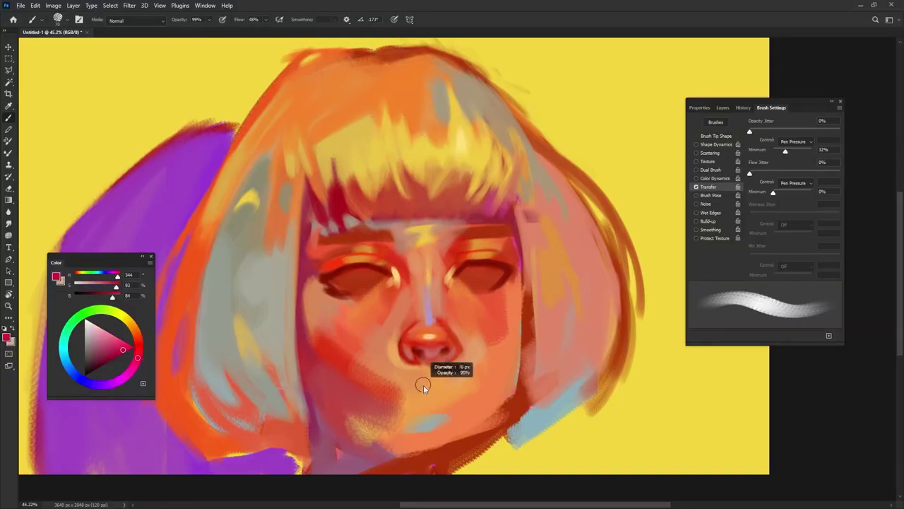
mouse_move(414, 396)
mouse_down()
mouse_move(431, 380)
mouse_move(452, 382)
mouse_move(460, 396)
mouse_move(434, 393)
mouse_move(451, 397)
mouse_up()
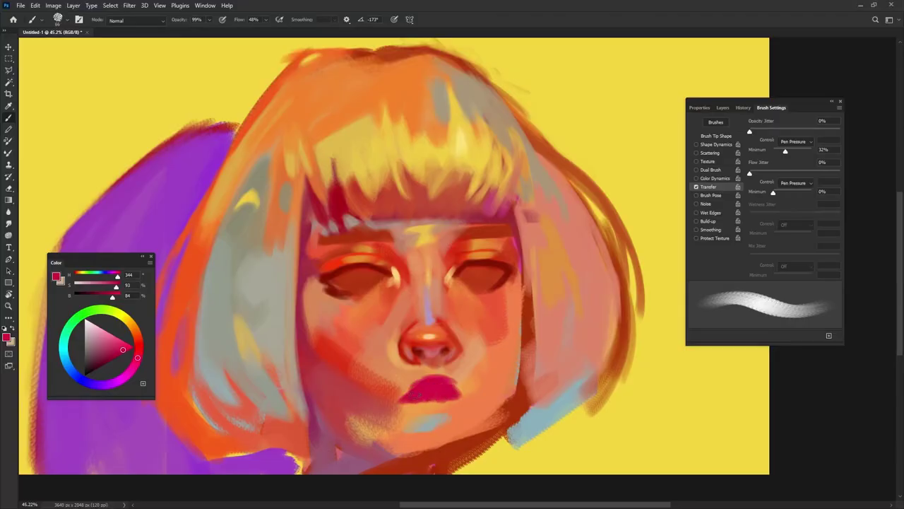
Repaint the left cheek and the skin beside the mouth corner with broad sampled peach strokes
alt+click(407, 397)
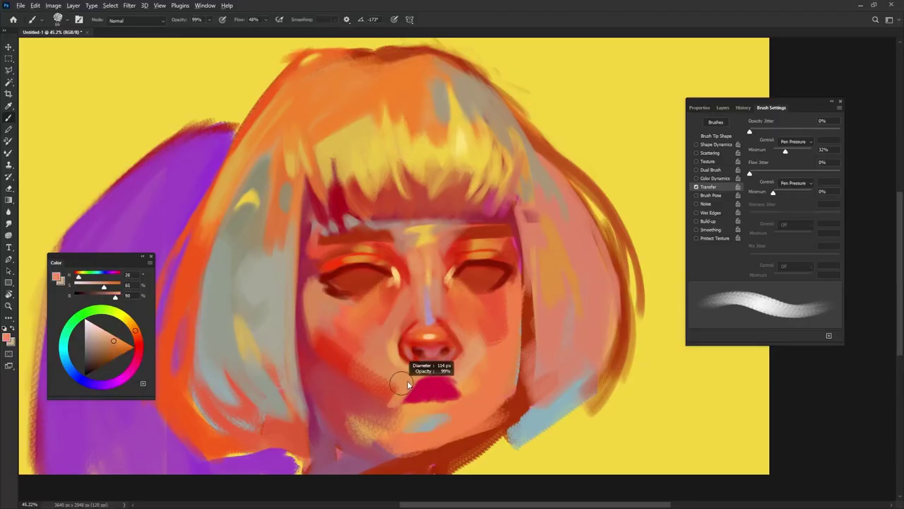
alt+click(382, 377)
drag(364, 354, 399, 424)
alt+click(393, 374)
drag(348, 366, 385, 423)
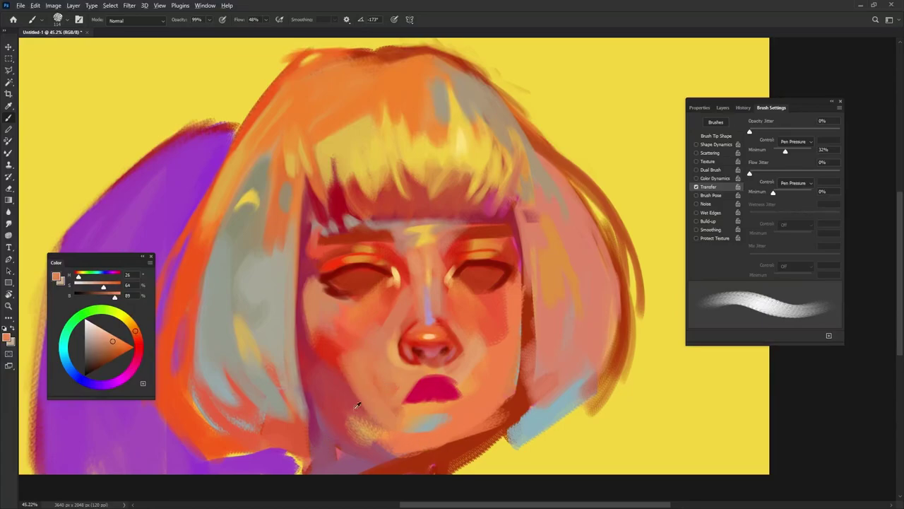
alt+click(362, 407)
drag(362, 394, 393, 428)
Rework the right cheek down to the jaw with sampled peach and warm red, turning the brush to 112°
alt+click(462, 367)
drag(494, 386, 501, 388)
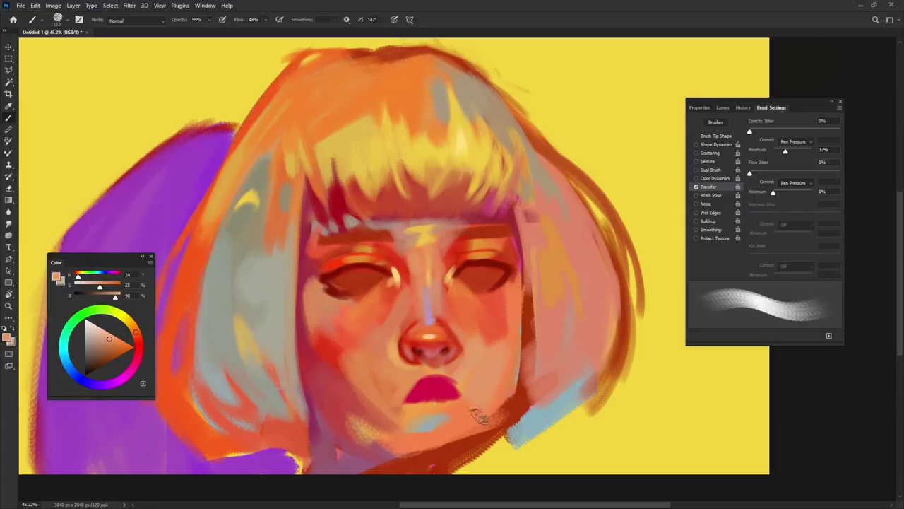
alt+click(501, 322)
mouse_move(515, 319)
mouse_down()
mouse_move(514, 291)
mouse_move(514, 383)
mouse_up()
alt+click(501, 316)
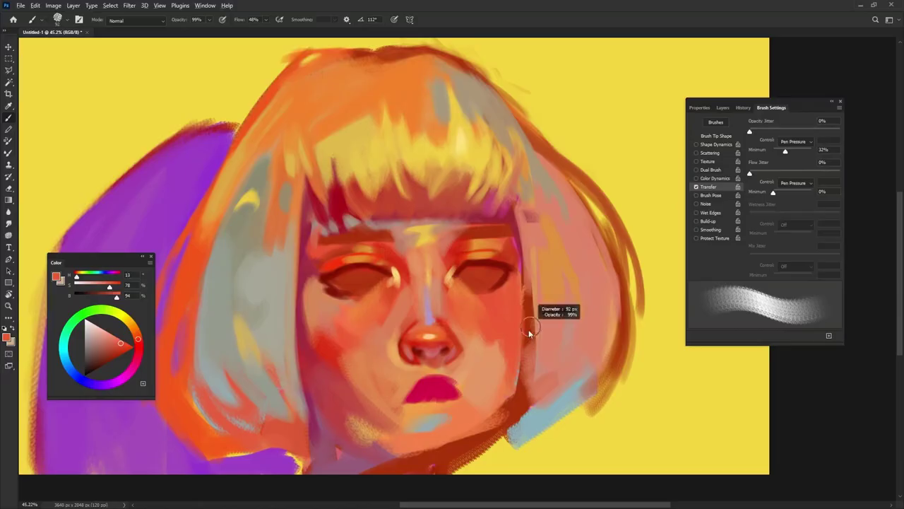
alt+click(320, 338)
Deepen the shadow between the right cheek and the hair with sampled dark red, brush at 82°
alt+click(531, 308)
alt+right_click(533, 304)
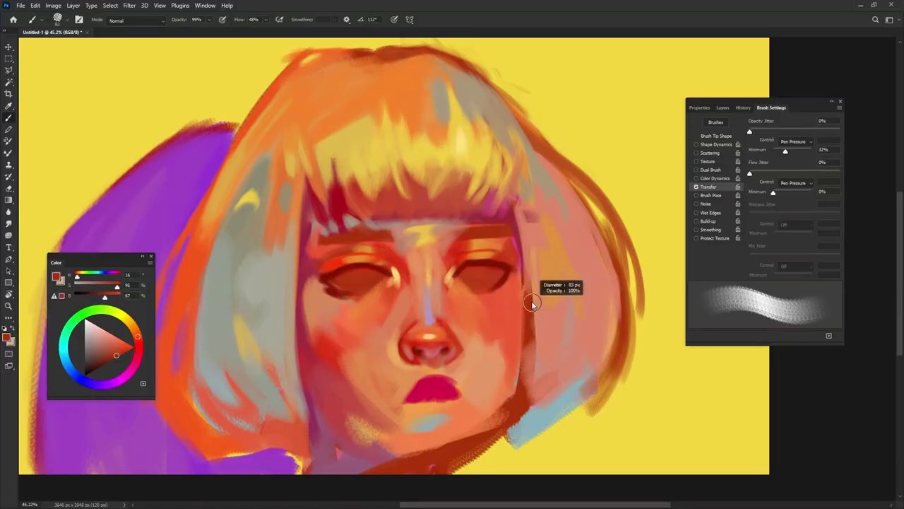
key(shift+Right)
key(shift+Right)
drag(525, 321, 529, 287)
alt+right_click(530, 286)
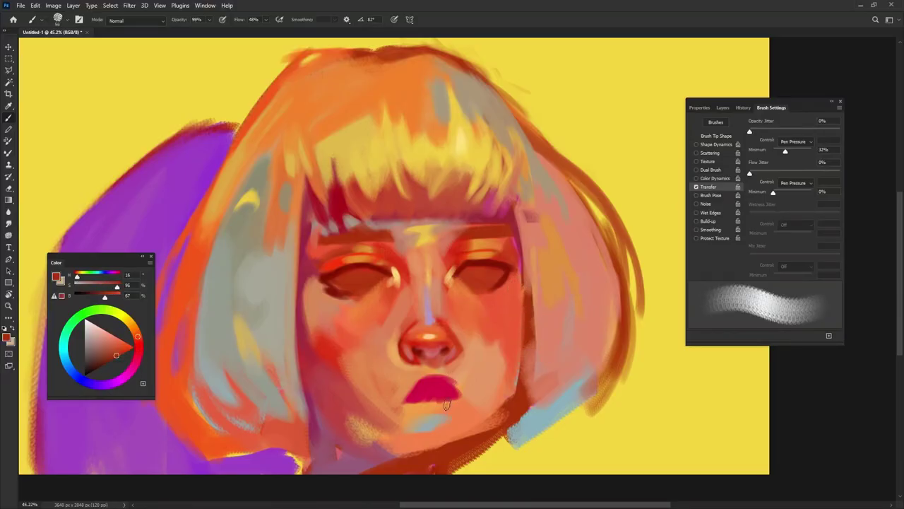
Outline the right side of the face and the whole jawline with thin dark red-brown strokes (H 16, S 100, B 48)
click(109, 362)
alt+right_click(525, 259)
alt+right_click(520, 249)
mouse_move(517, 236)
mouse_down()
mouse_move(511, 275)
mouse_move(521, 328)
mouse_up()
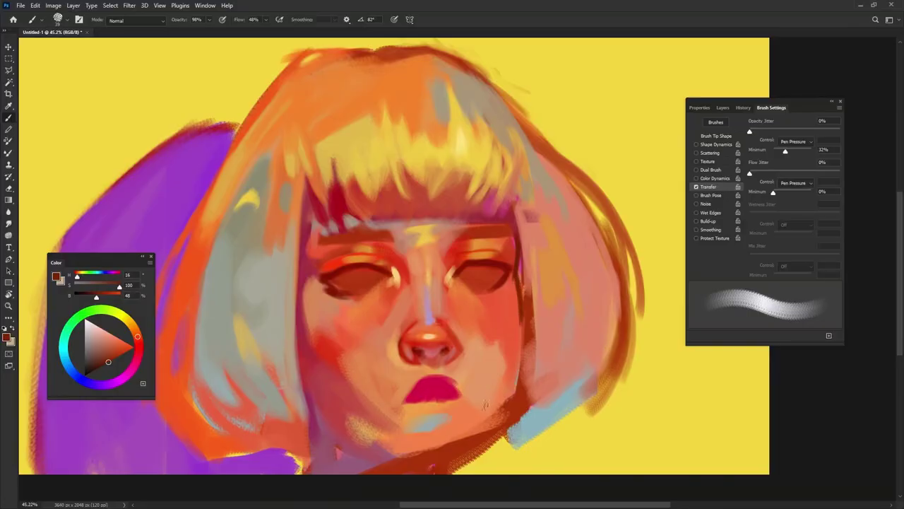
drag(521, 323, 506, 411)
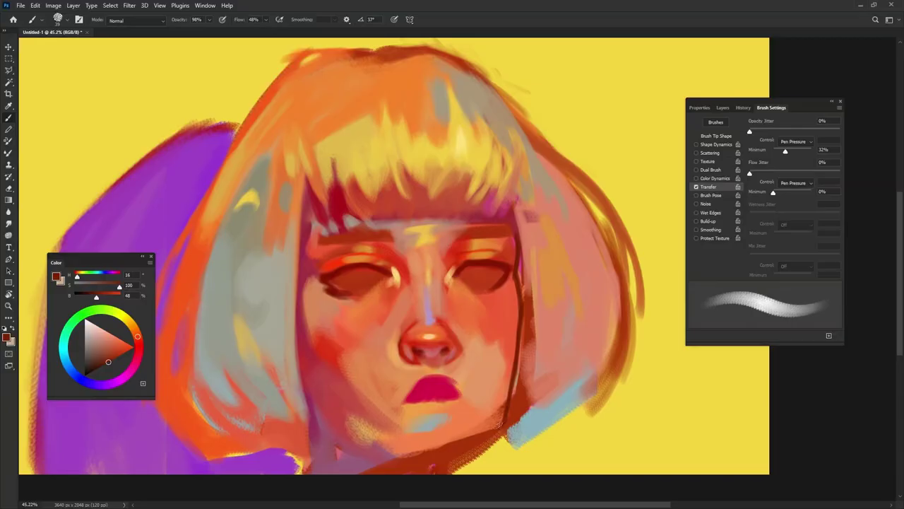
drag(503, 415, 464, 444)
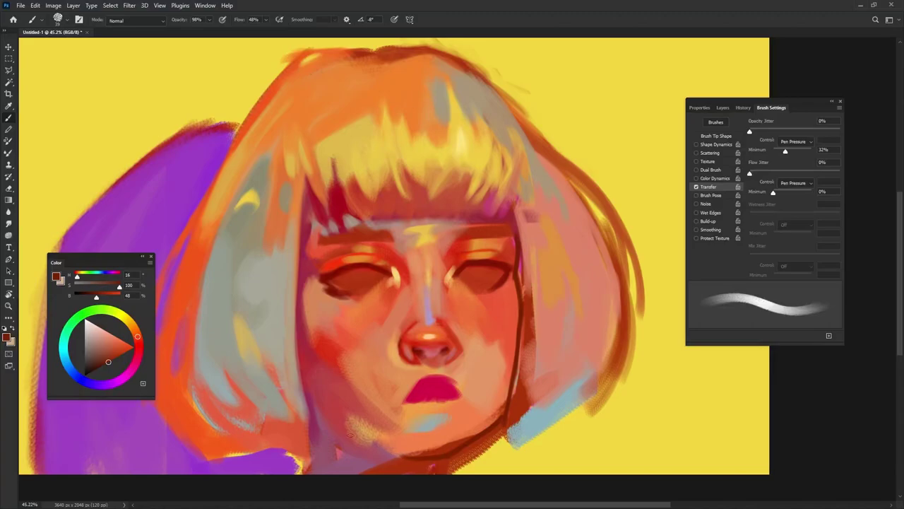
drag(327, 428, 403, 459)
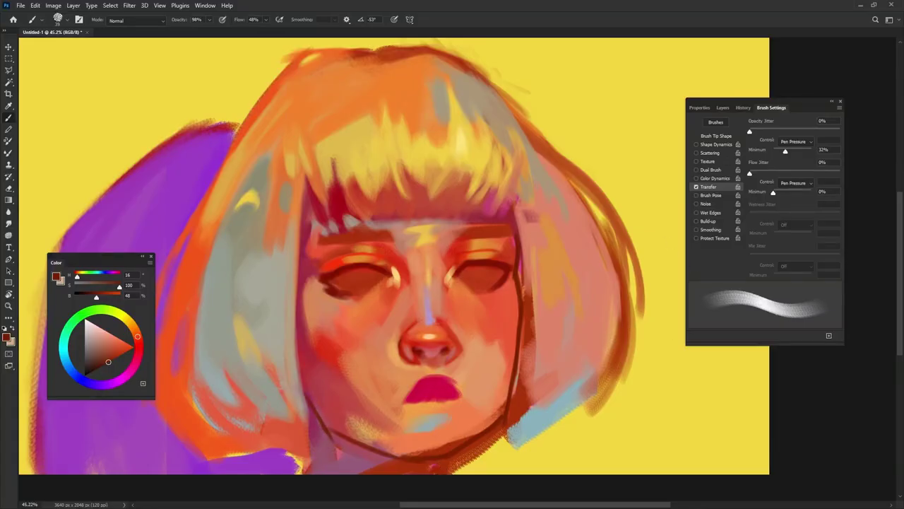
Cover the dark red beneath the right jaw with sampled background yellow and blend the chin and lower left jaw with sampled skin tones
alt+click(488, 459)
mouse_move(493, 434)
mouse_down()
mouse_move(460, 457)
mouse_move(471, 450)
mouse_move(479, 460)
mouse_move(499, 434)
mouse_up()
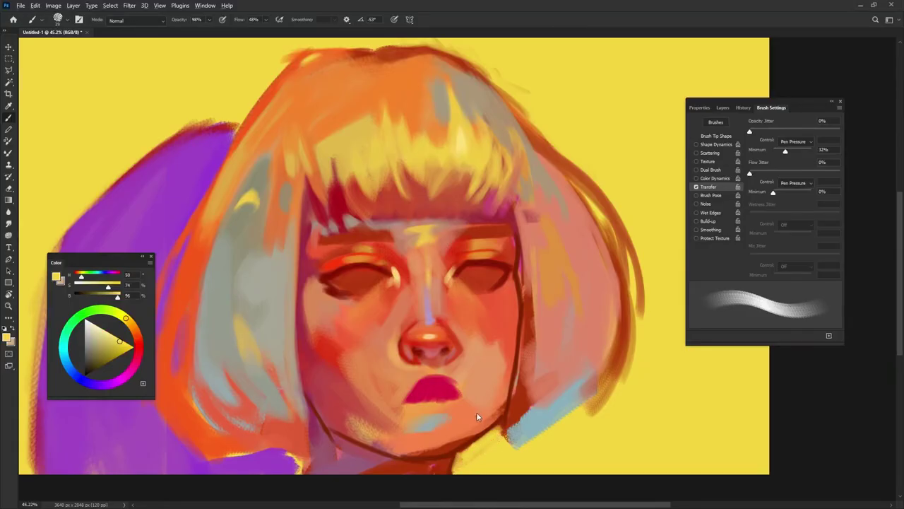
alt+click(479, 408)
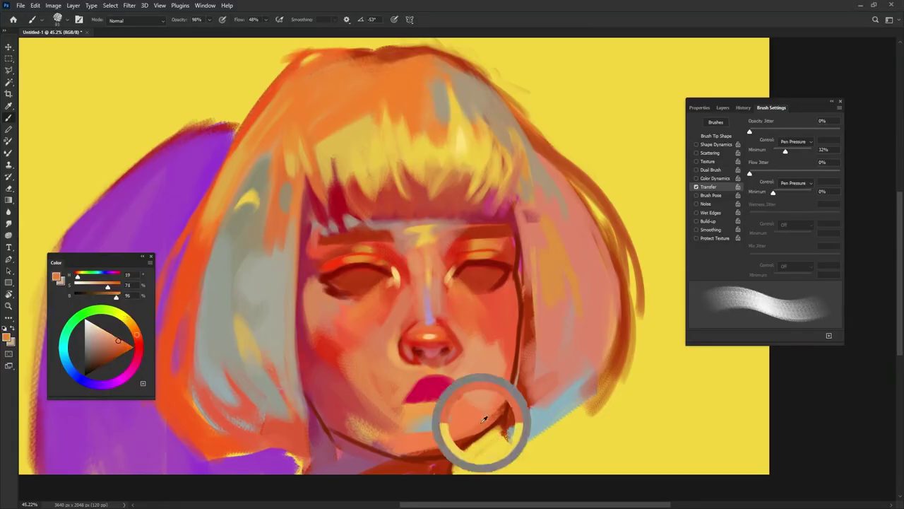
alt+click(393, 438)
drag(342, 430, 399, 453)
alt+click(404, 467)
alt+click(316, 421)
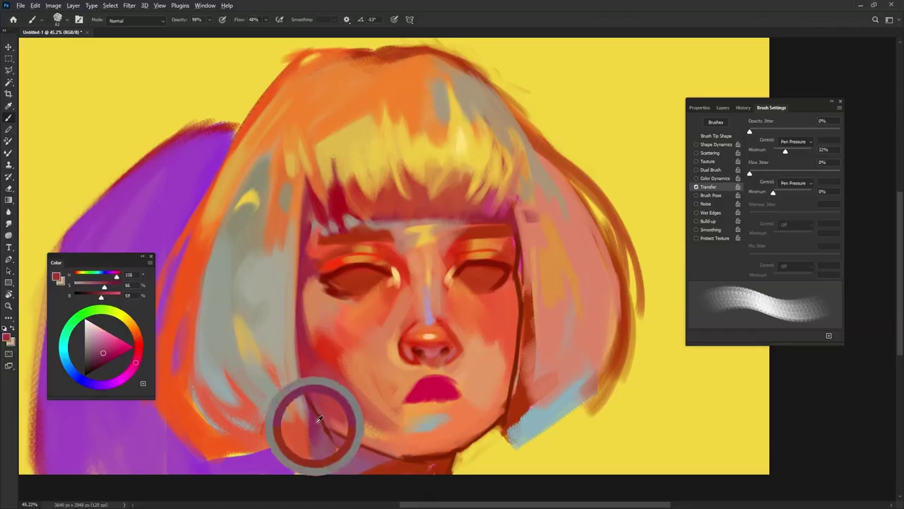
Paint muted mauve and red shadow tones along the viewer's-left jawline, using colours sampled from the face edge
alt+click(305, 379)
alt+click(309, 380)
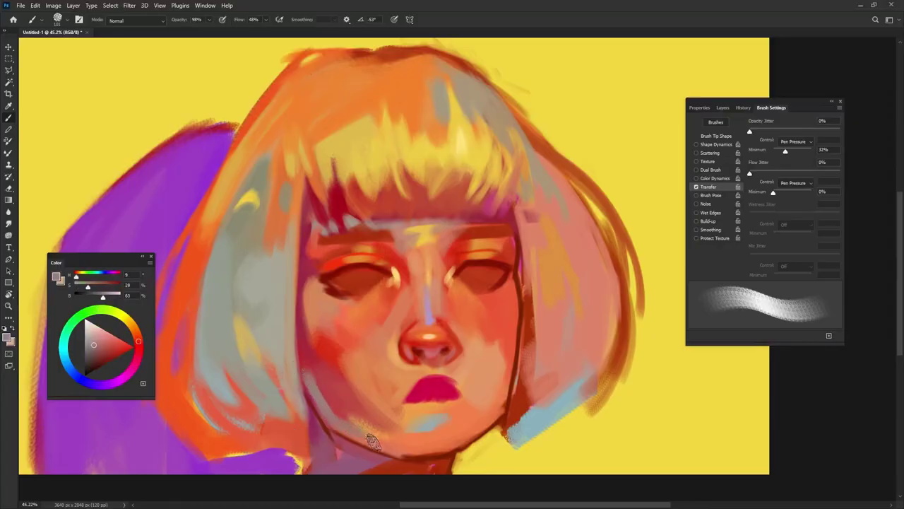
alt+click(323, 381)
drag(326, 405, 398, 443)
alt+click(323, 395)
Extend the red blush diagonally down the viewer's-left cheek and soften its lower edge with sampled skin tones
drag(369, 375, 384, 376)
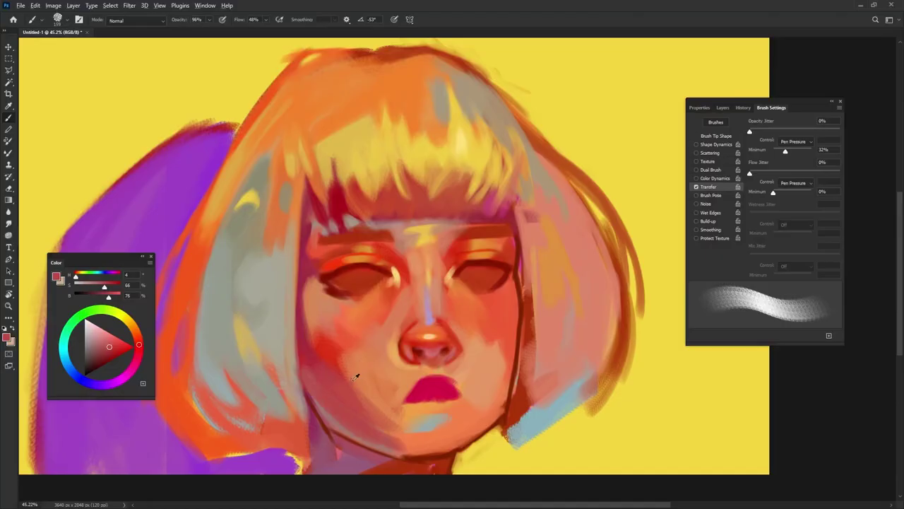
alt+click(366, 377)
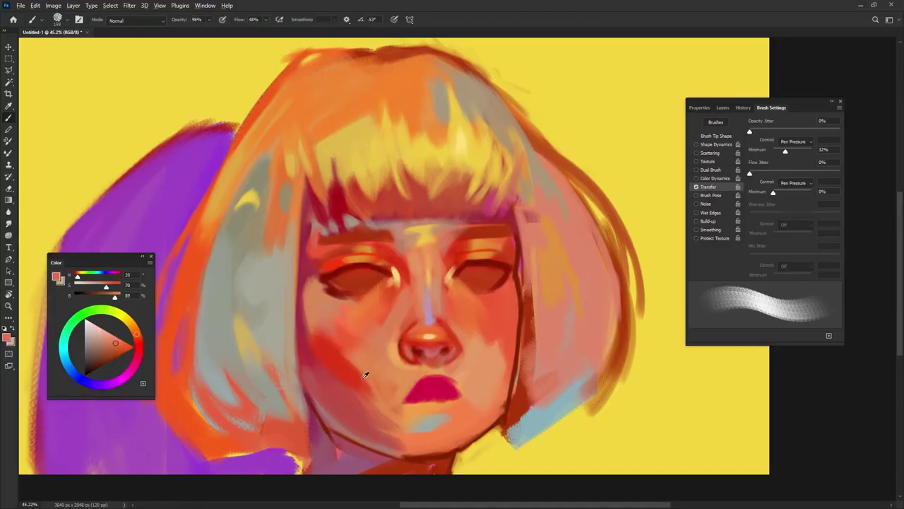
alt+click(367, 411)
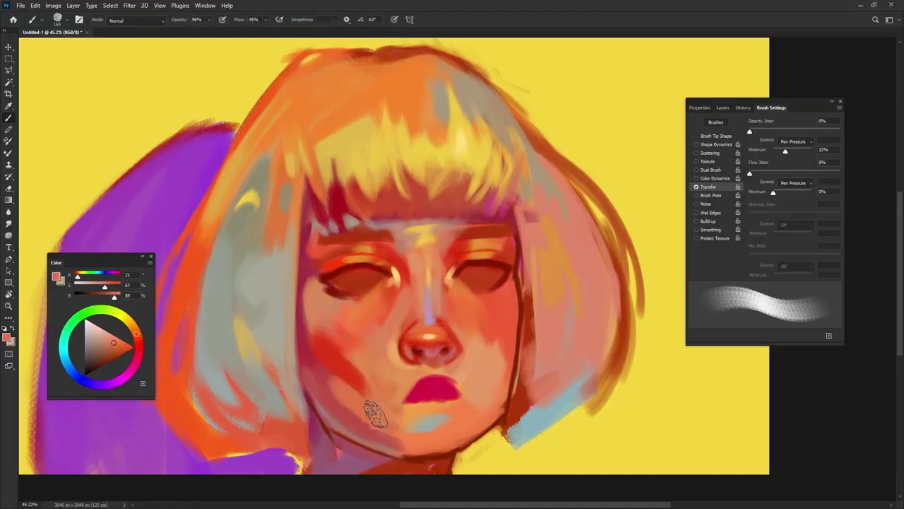
alt+click(495, 374)
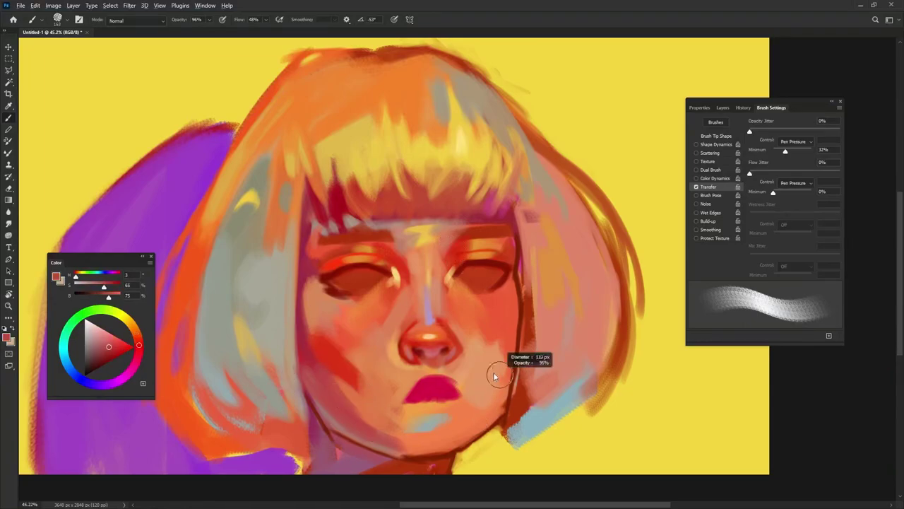
Paint brown and orange strokes down the viewer's-right hair section, covering the dark red strip beside the face
alt+click(525, 297)
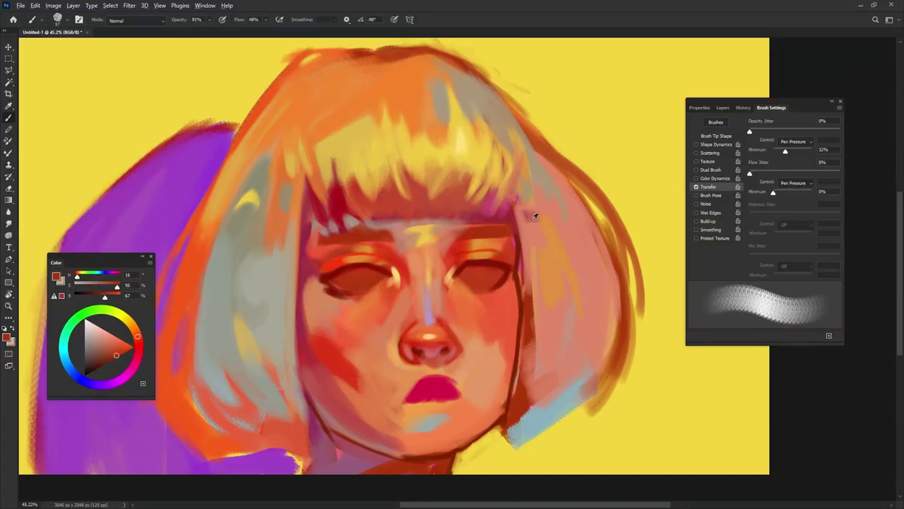
alt+click(546, 268)
drag(525, 272, 528, 335)
drag(531, 251, 527, 385)
mouse_move(538, 300)
mouse_down()
mouse_move(520, 396)
mouse_move(549, 344)
mouse_move(525, 425)
mouse_up()
alt+click(520, 416)
drag(565, 362, 548, 404)
mouse_move(578, 303)
mouse_down()
mouse_move(533, 367)
mouse_move(552, 400)
mouse_up()
alt+click(575, 282)
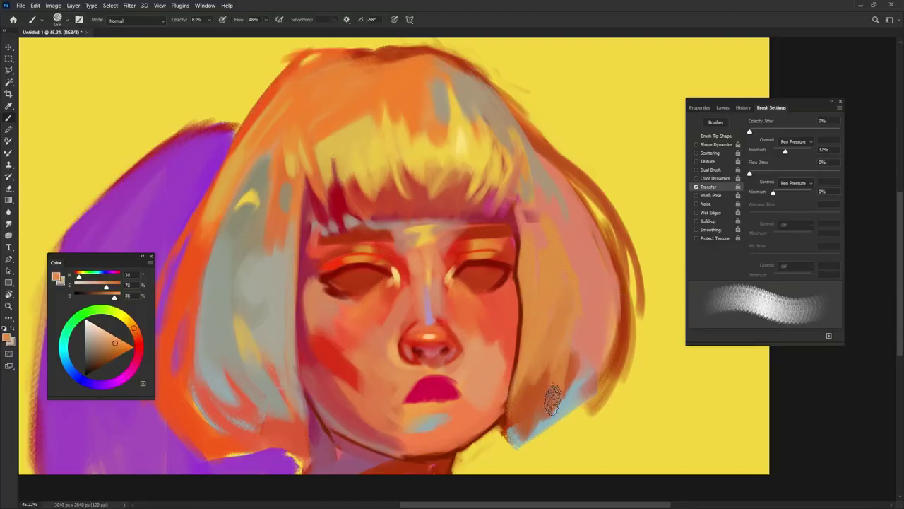
Paint grey-green over the lower tips of the viewer's-right hair and blend warm orange strands above them
alt+click(249, 210)
mouse_move(501, 409)
mouse_down()
mouse_move(522, 397)
mouse_move(549, 349)
mouse_move(546, 405)
mouse_move(581, 363)
mouse_up()
alt+click(553, 315)
mouse_move(528, 353)
mouse_down()
mouse_move(560, 330)
mouse_move(582, 346)
mouse_up()
right_click(578, 338)
click(564, 315)
drag(573, 307, 562, 304)
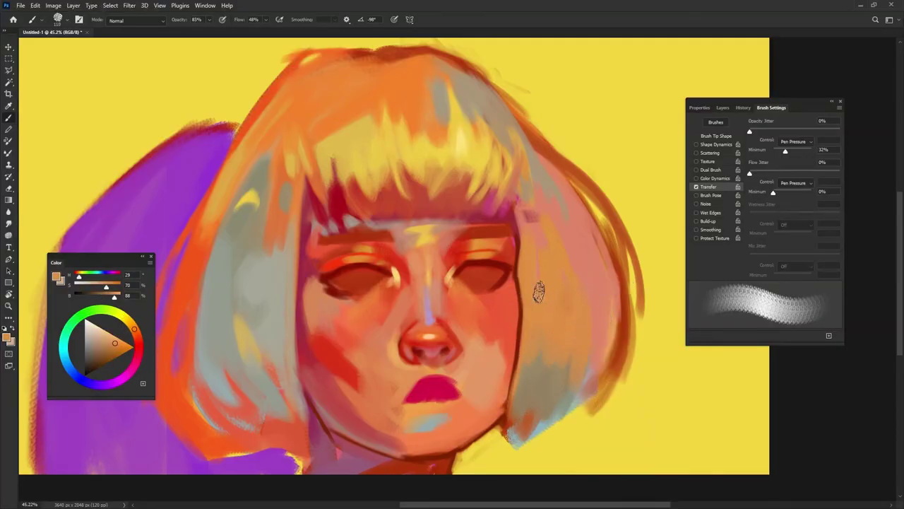
Add light peach patches to the cheeks on both sides of the nose, using sampled skin tones
drag(474, 408, 470, 409)
alt+click(390, 351)
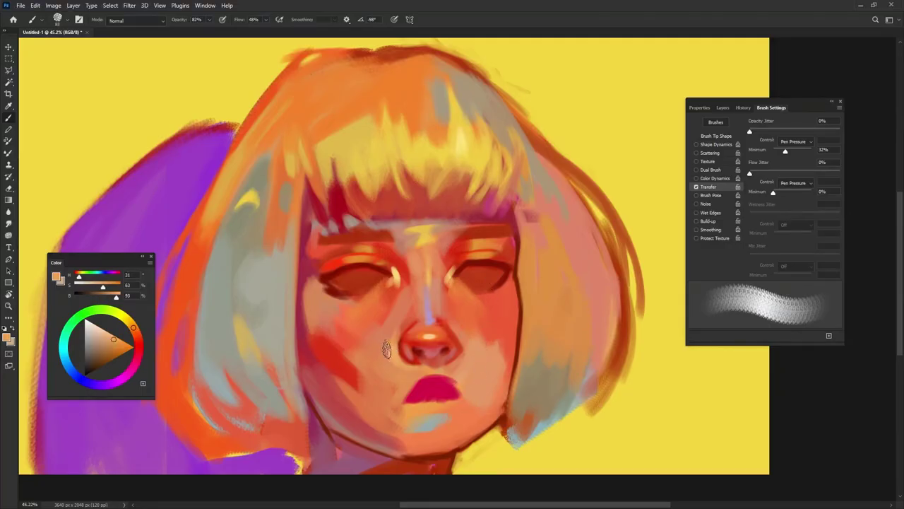
alt+click(394, 364)
alt+click(385, 357)
mouse_move(398, 339)
mouse_down()
mouse_move(406, 339)
mouse_move(377, 352)
mouse_up()
alt+click(371, 367)
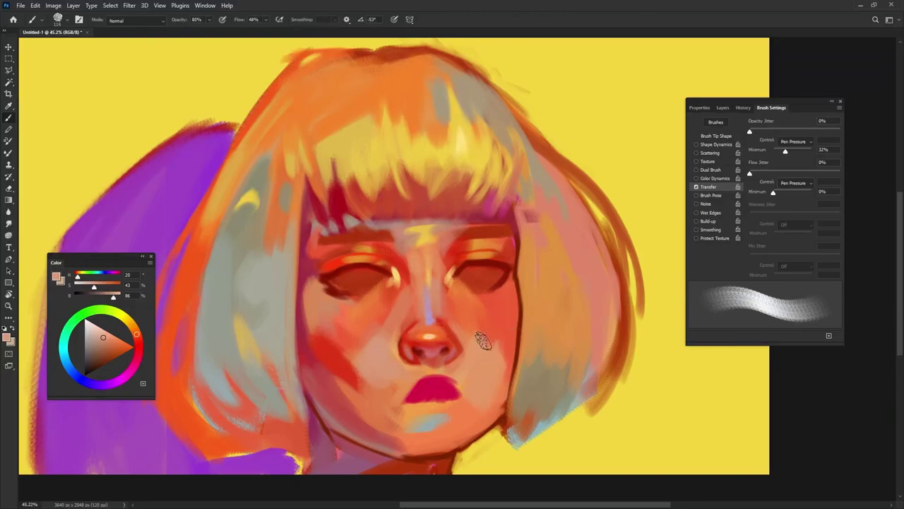
Paint a pale pink highlight on the viewer's-left cheekbone below the eye, with the brush opacity reduced to 72%
mouse_move(359, 342)
mouse_down()
mouse_move(331, 327)
mouse_move(323, 292)
mouse_up()
alt+click(274, 367)
alt+click(318, 302)
key(7)
key(2)
drag(504, 311, 500, 308)
key(7)
key(2)
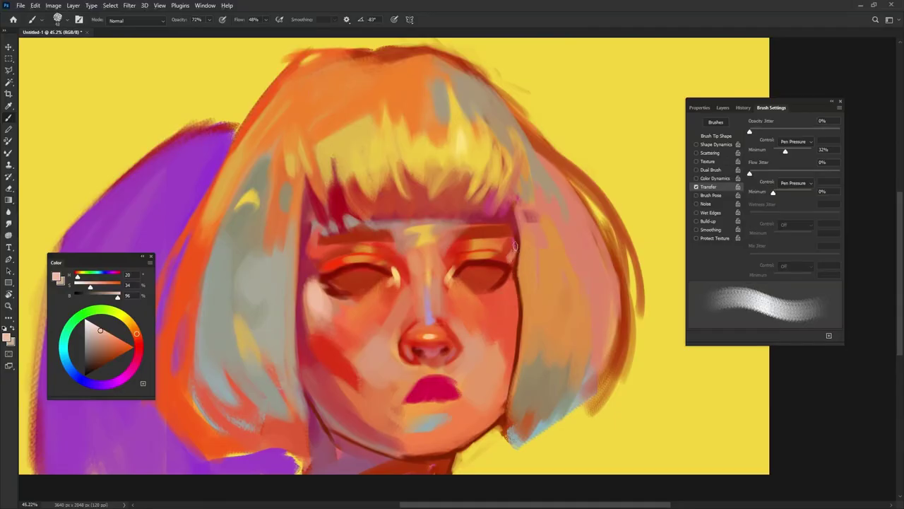
Refine the outer end of the viewer's-right eyebrow and the face edge beside it with sampled colours
alt+click(511, 252)
alt+click(486, 236)
alt+click(521, 256)
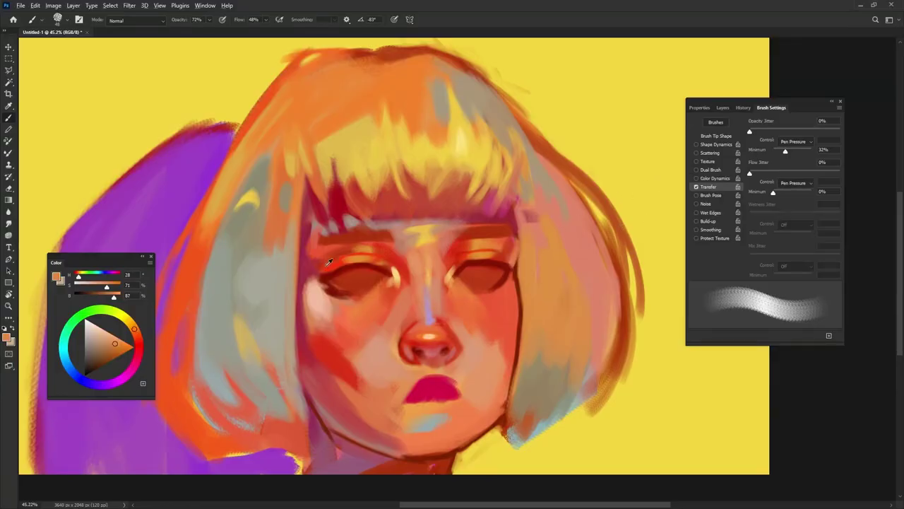
Paint pale pink highlights beside the viewer's-left eyebrow and define the temple shadow around them in dark red
alt+click(312, 290)
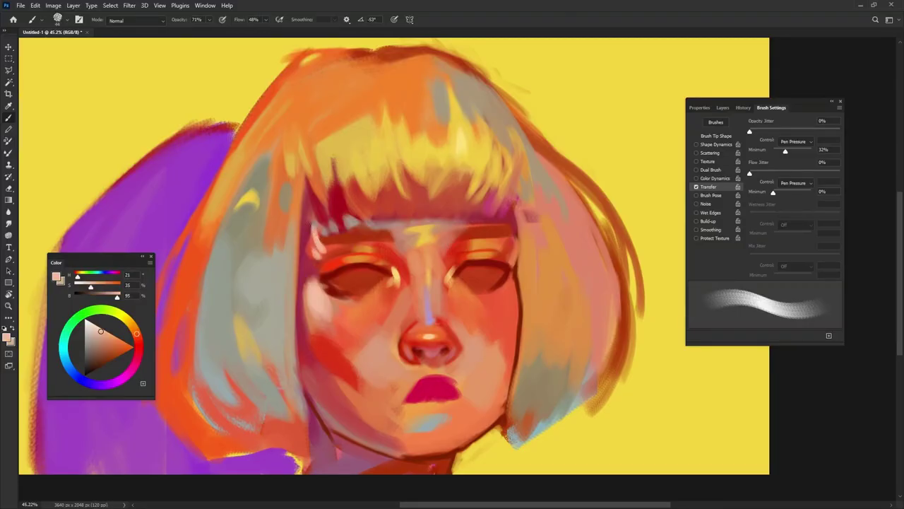
alt+click(309, 225)
drag(309, 222, 314, 239)
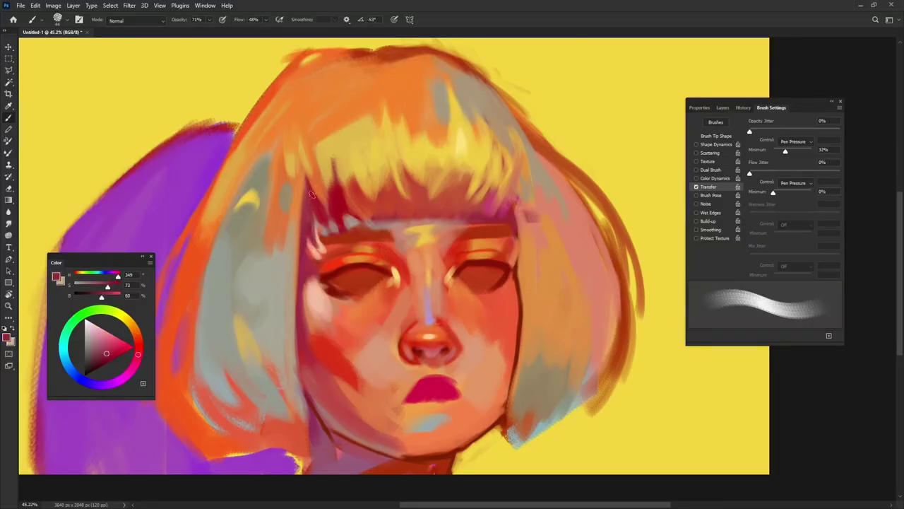
alt+click(322, 237)
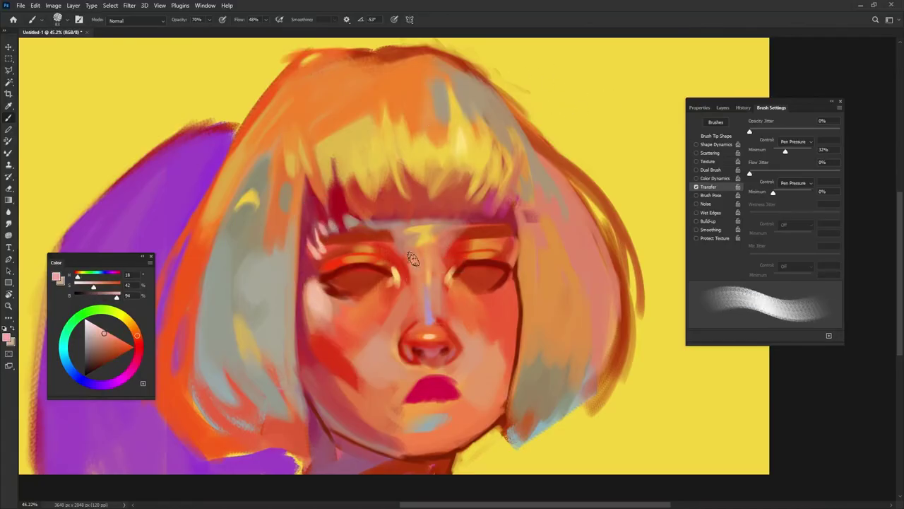
Blend the viewer's-left cheekbone highlight and red blush together with intermediate pinks and reds sampled from the cheek
alt+click(320, 303)
drag(320, 304, 327, 306)
alt+click(309, 297)
alt+click(316, 315)
mouse_move(320, 313)
mouse_down()
mouse_move(338, 346)
mouse_move(348, 333)
mouse_move(353, 360)
mouse_up()
alt+click(333, 351)
alt+click(324, 319)
alt+click(335, 356)
alt+click(343, 335)
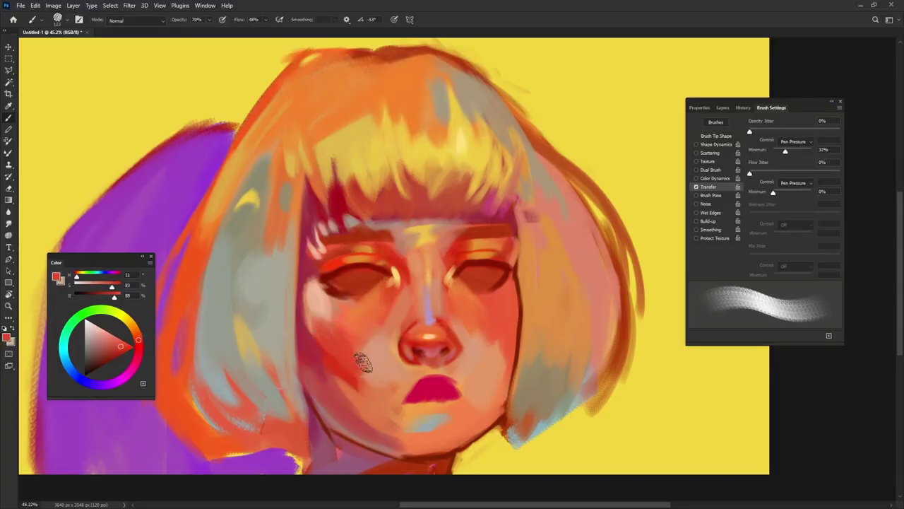
alt+click(367, 362)
alt+click(379, 375)
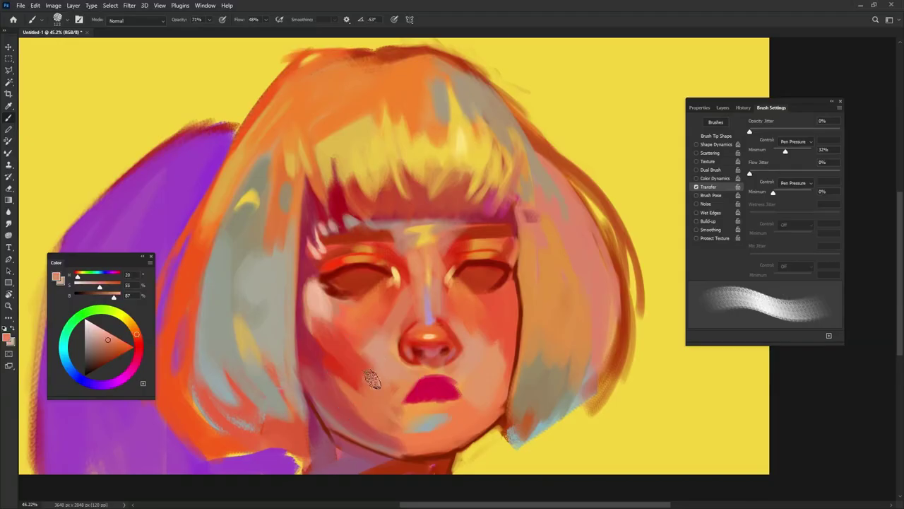
Rotate the brush tip to -113° and blend the skin tones on the viewer's-right cheek
drag(507, 334, 509, 334)
key(shift+Right)
key(shift+Right)
key(shift+Right)
key(shift+Right)
drag(497, 365, 493, 369)
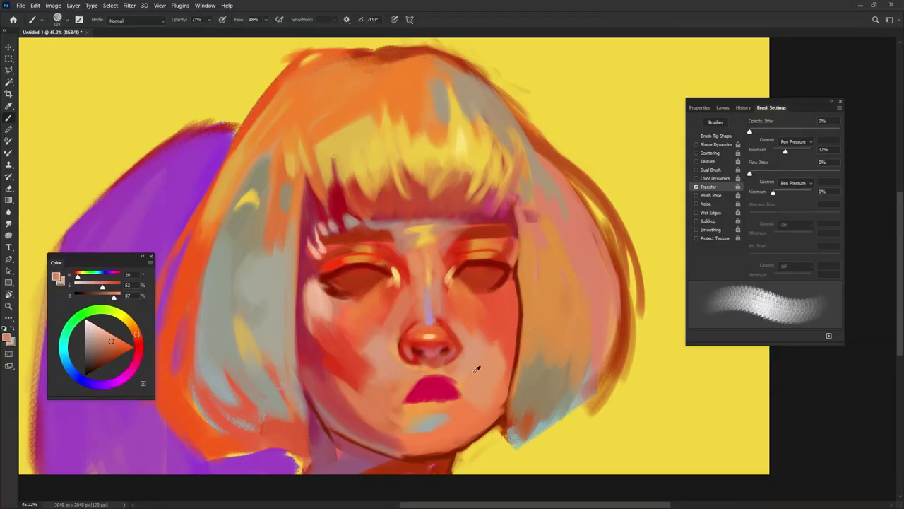
Rotate the brush tip to -158° and paint the lower lip in the magenta sampled from the upper lip
alt+click(441, 396)
key(shift+Right)
key(shift+Right)
key(shift+Right)
mouse_move(419, 407)
mouse_down()
mouse_move(445, 399)
mouse_move(436, 385)
mouse_move(421, 416)
mouse_move(448, 397)
mouse_move(430, 410)
mouse_move(441, 415)
mouse_move(419, 413)
mouse_up()
alt+click(435, 388)
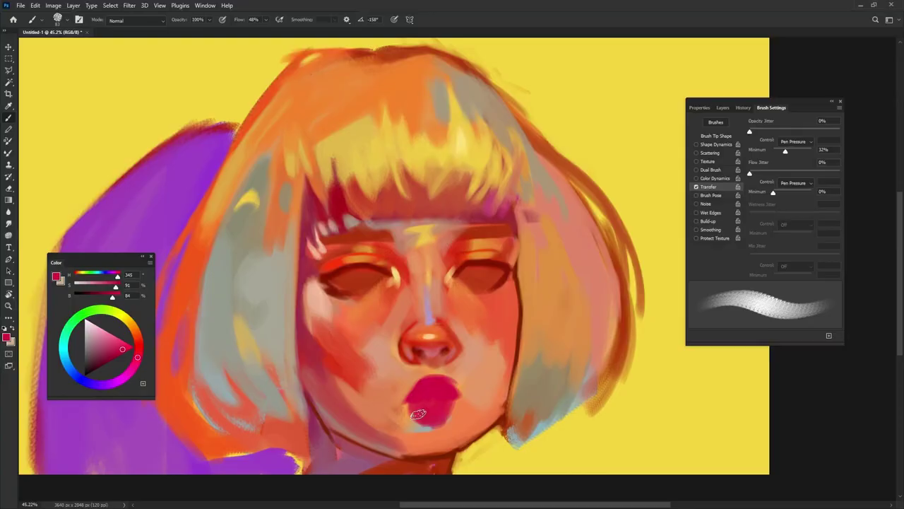
Extend the upper lip toward the viewer's-left mouth corner and refine its top edge with skin tone
alt+click(418, 389)
drag(437, 375, 433, 374)
drag(400, 403, 431, 383)
alt+click(431, 376)
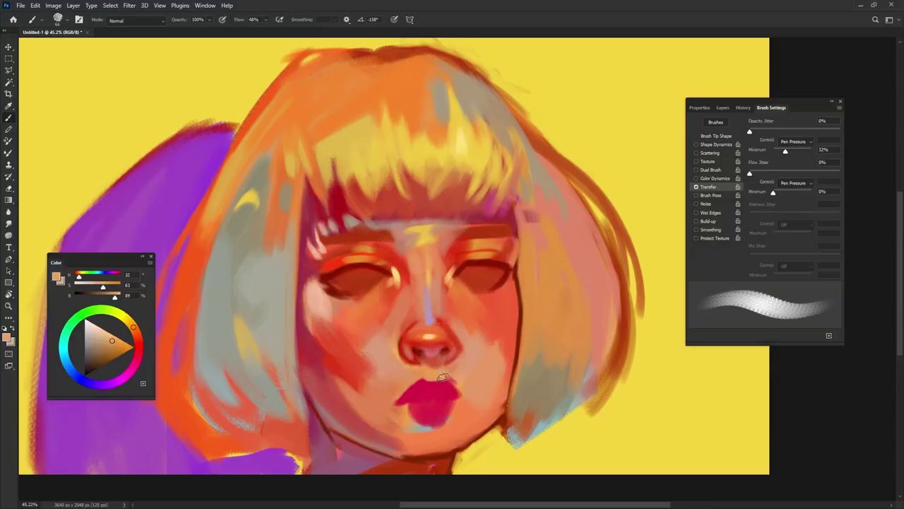
Fill in and round the full magenta lip shape, setting the brush opacity to 97%
alt+click(446, 389)
alt+right_click(470, 393)
mouse_move(453, 401)
mouse_down()
mouse_move(404, 410)
mouse_move(408, 420)
mouse_up()
key(9)
key(7)
Paint a dark crimson line between the lips, darken the mouth corner and add a light accent beside it
alt+click(421, 376)
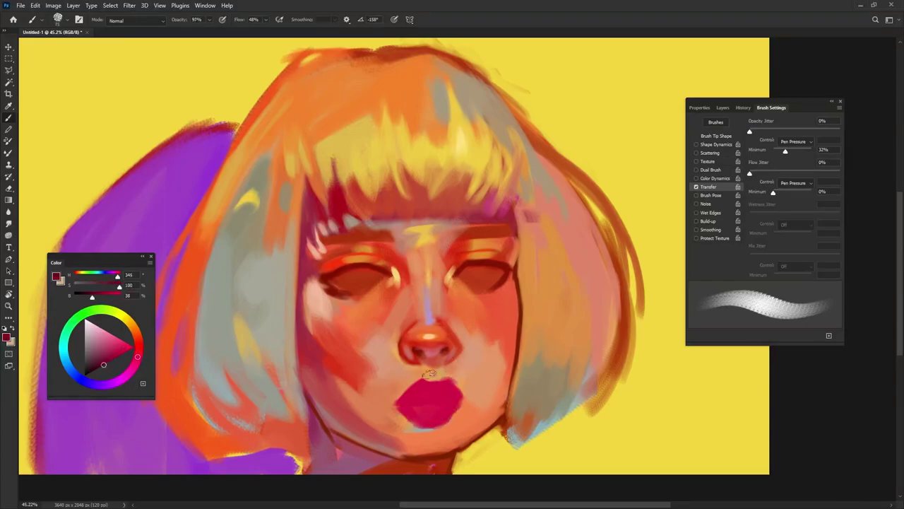
key(9)
key(8)
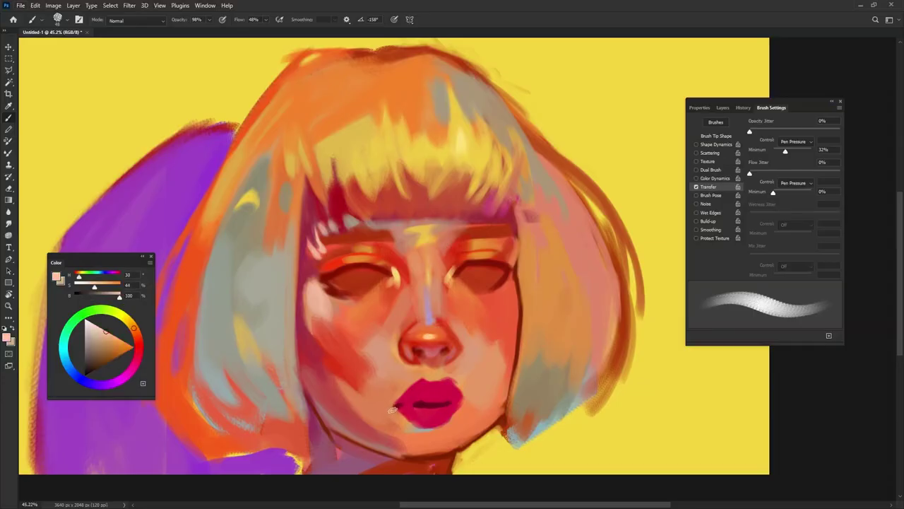
alt+click(391, 414)
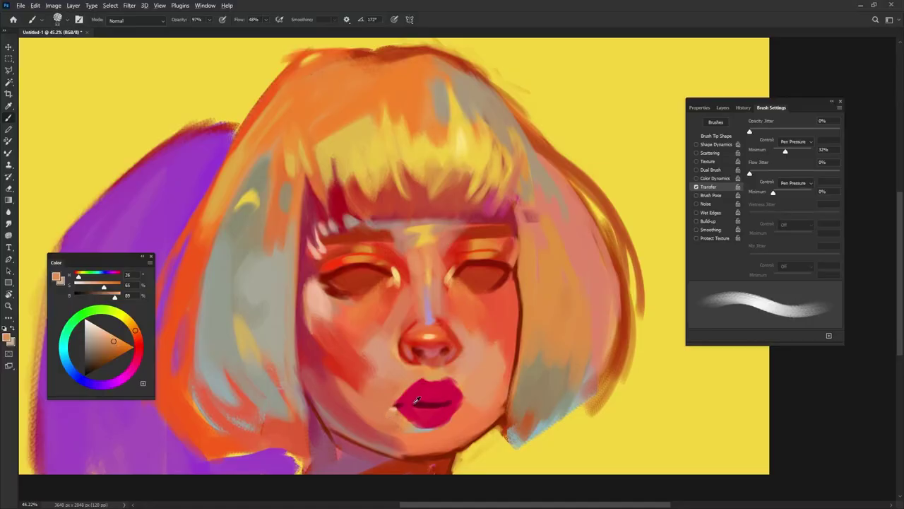
alt+click(417, 401)
alt+click(406, 380)
drag(407, 379, 410, 379)
Paint light yellow highlights beside both nostrils with a rotated brush tip and soften them into the cheeks
alt+click(397, 272)
key(shift+Right)
key(shift+Right)
key(shift+Right)
key(shift+Right)
drag(397, 333, 397, 354)
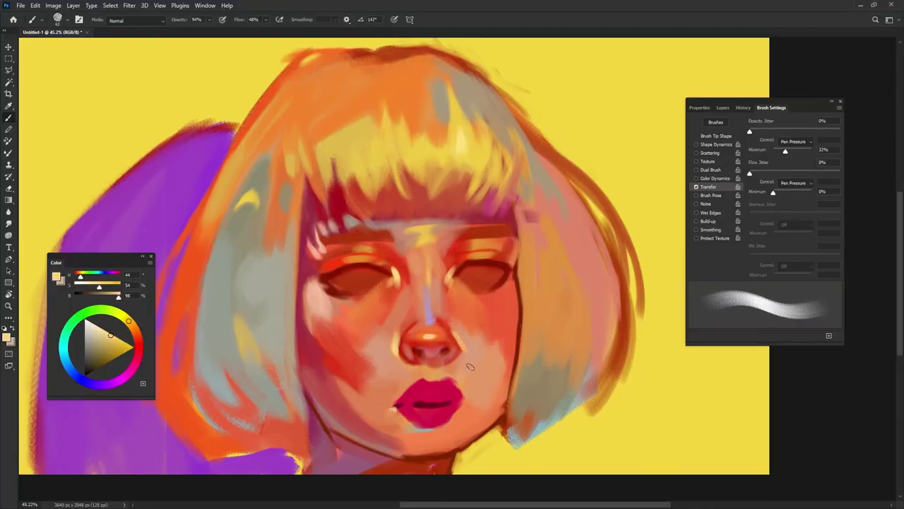
alt+click(458, 340)
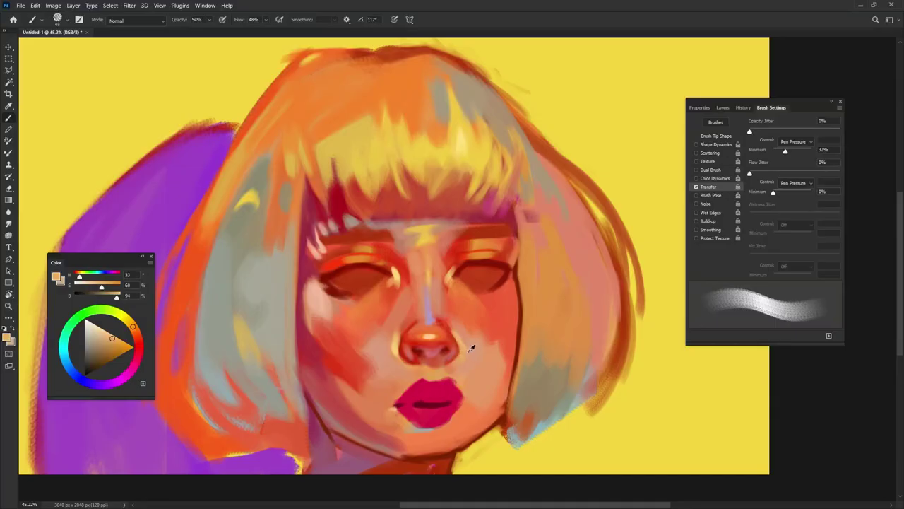
alt+click(476, 347)
alt+click(395, 338)
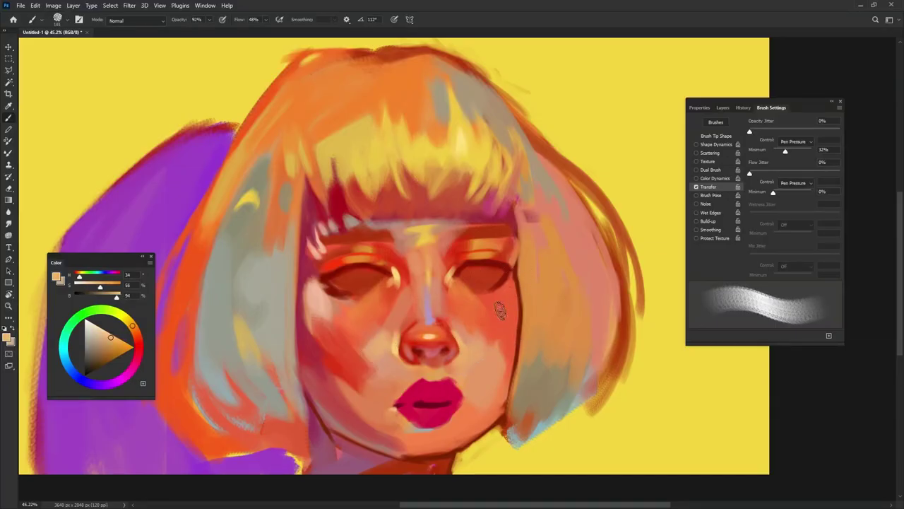
Refine the nose's lower edge with skin tone and extend the lavender stroke down the bridge toward the tip
alt+click(321, 300)
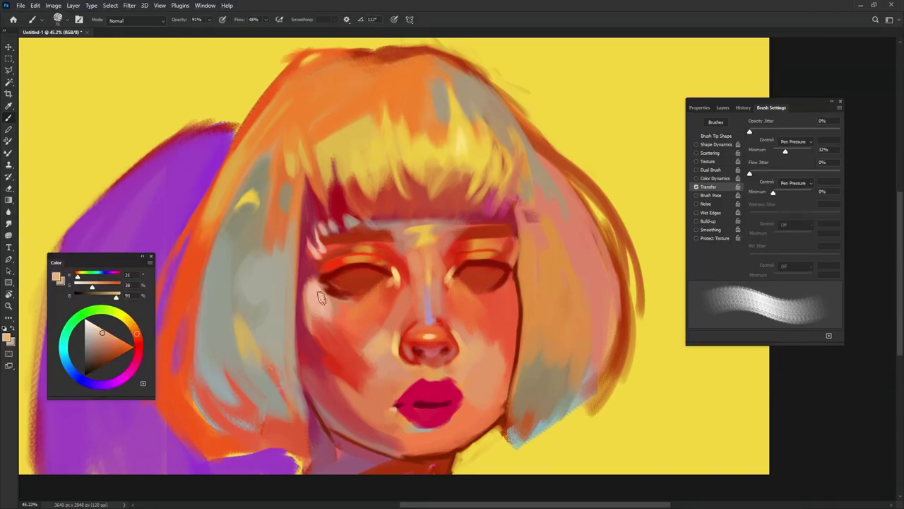
drag(452, 340, 445, 339)
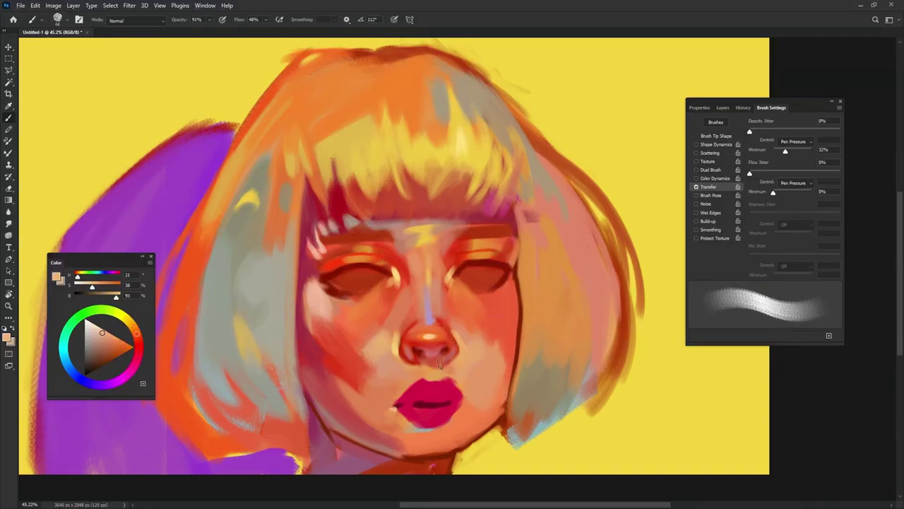
alt+click(426, 328)
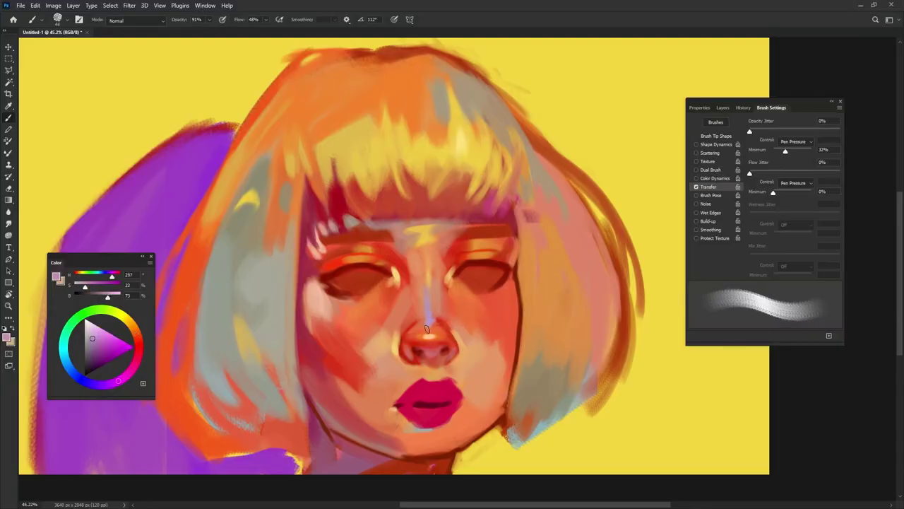
alt+click(466, 339)
Paint light peach-yellow strokes under both eyes from the inner corners, rotating the brush tip to -23°
alt+click(449, 281)
alt+click(394, 286)
mouse_move(390, 288)
mouse_down()
mouse_move(364, 303)
mouse_move(378, 295)
mouse_up()
key(shift+Right)
key(shift+Right)
key(shift+Right)
key(shift+Right)
drag(473, 301, 494, 292)
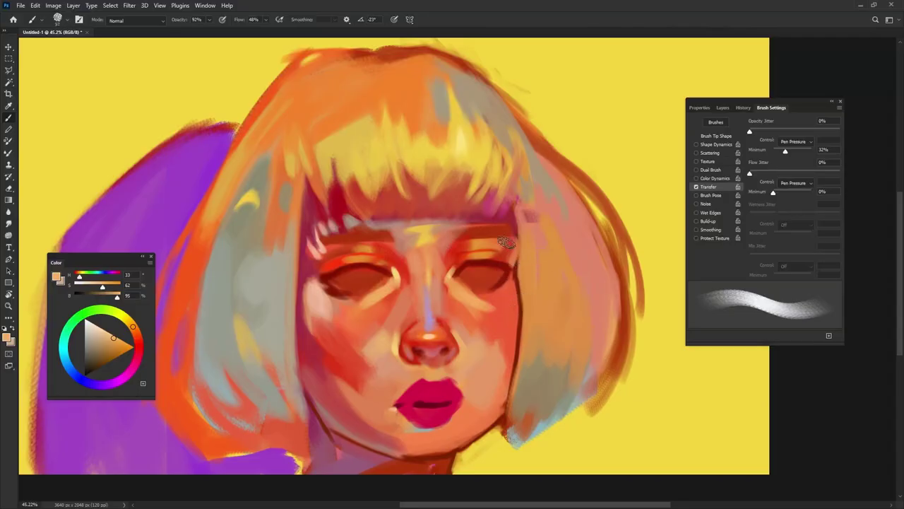
Set the brush opacity to 89% and refine the viewer's-left eye's upper lid and outer corner in sampled reds
alt+right_click(361, 270)
key(8)
key(9)
alt+click(330, 266)
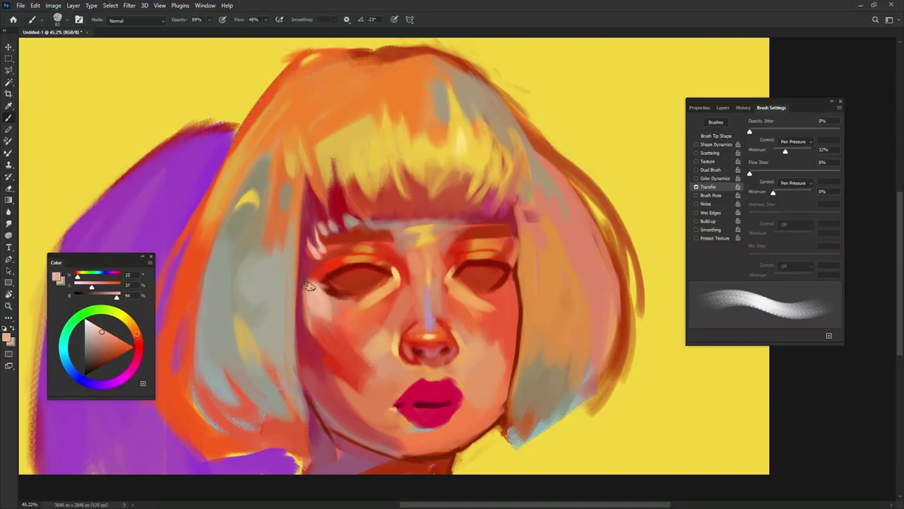
Rework the pale pink highlight below the viewer's-left eye and blend it down across the cheek
alt+click(312, 281)
drag(446, 211, 445, 178)
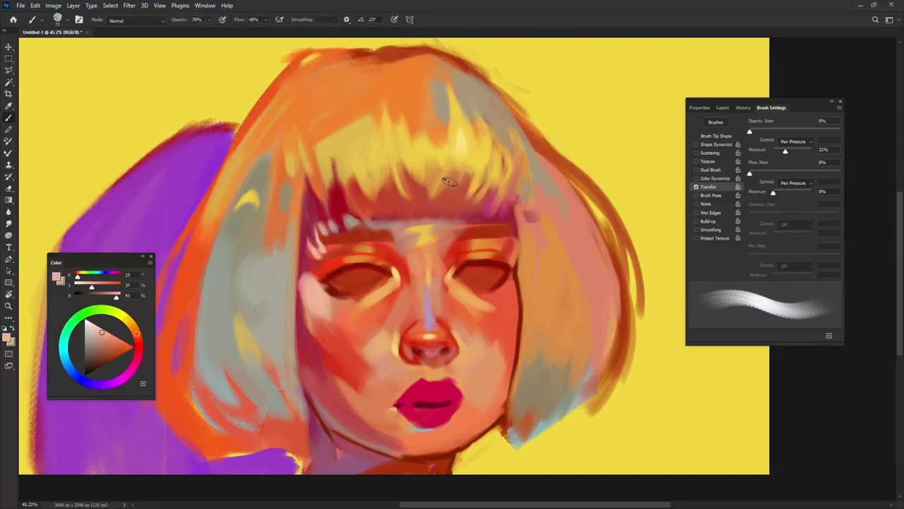
drag(320, 306, 356, 306)
alt+click(379, 351)
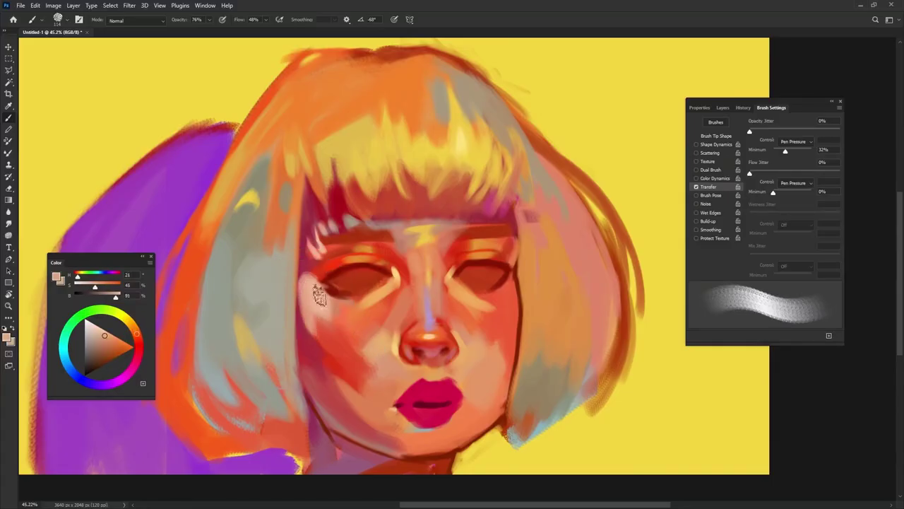
alt+click(302, 263)
drag(321, 310, 362, 335)
alt+click(325, 311)
alt+click(364, 309)
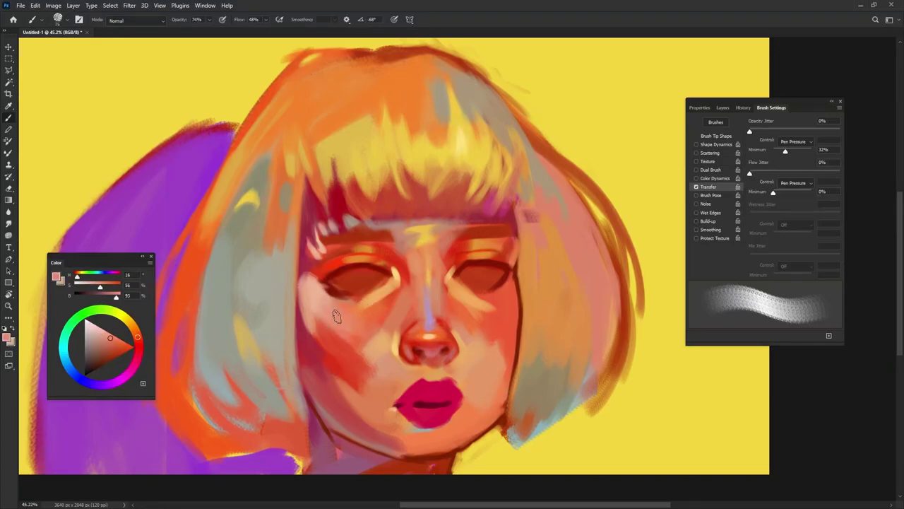
Set the brush flow to 24% and extend the outer corners of both eyes with a sampled dark red, rotating the brush tip to fit
click(266, 20)
click(236, 60)
alt+click(340, 316)
alt+click(332, 288)
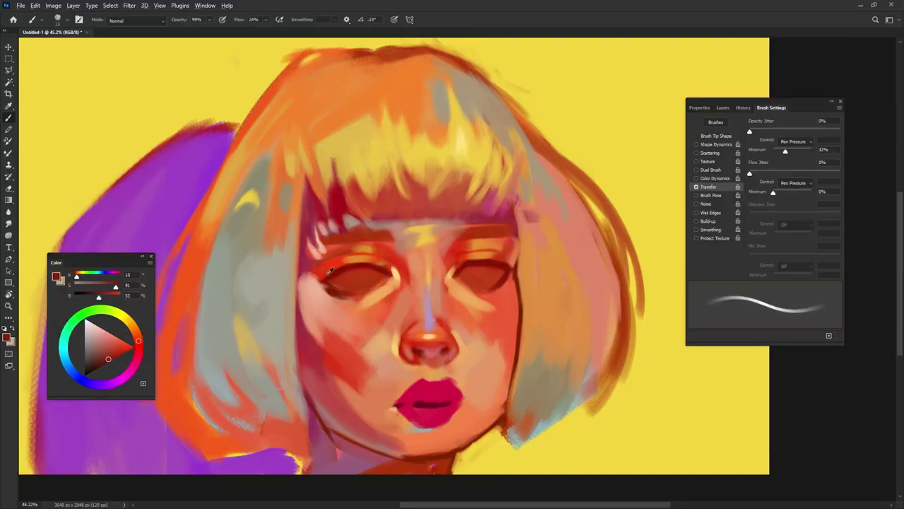
alt+click(333, 288)
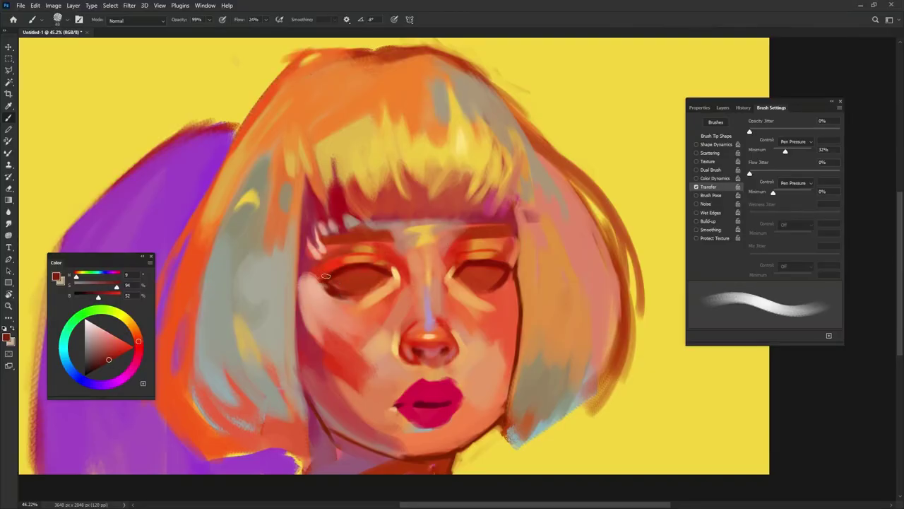
key(shift+Left)
key(shift+Left)
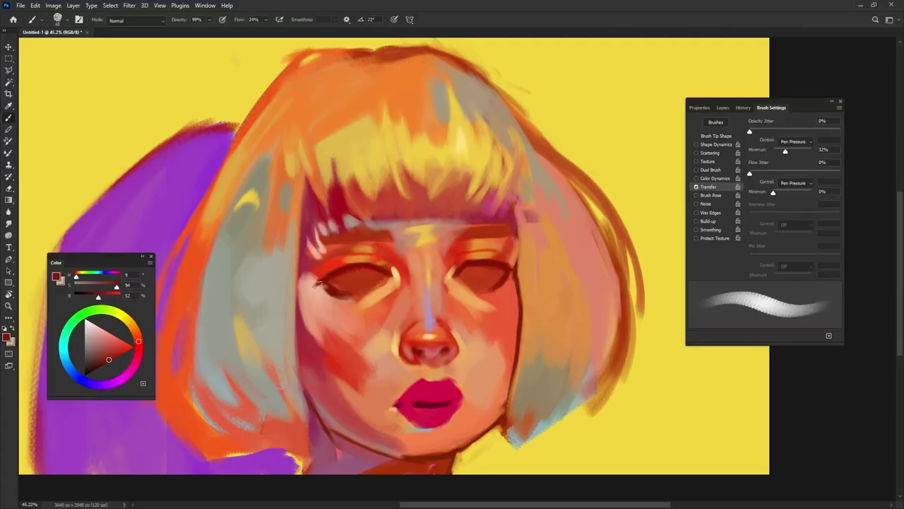
key(shift+Left)
key(shift+Left)
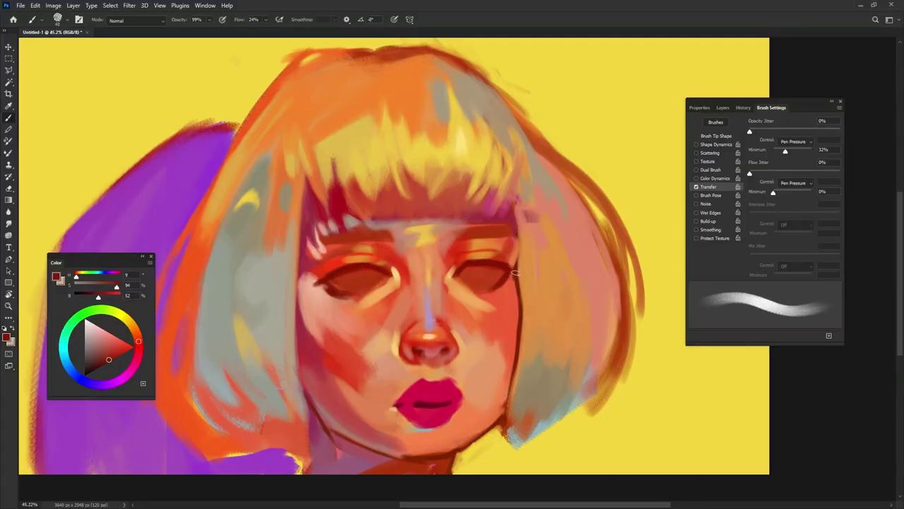
key(shift+Left)
key(shift+Left)
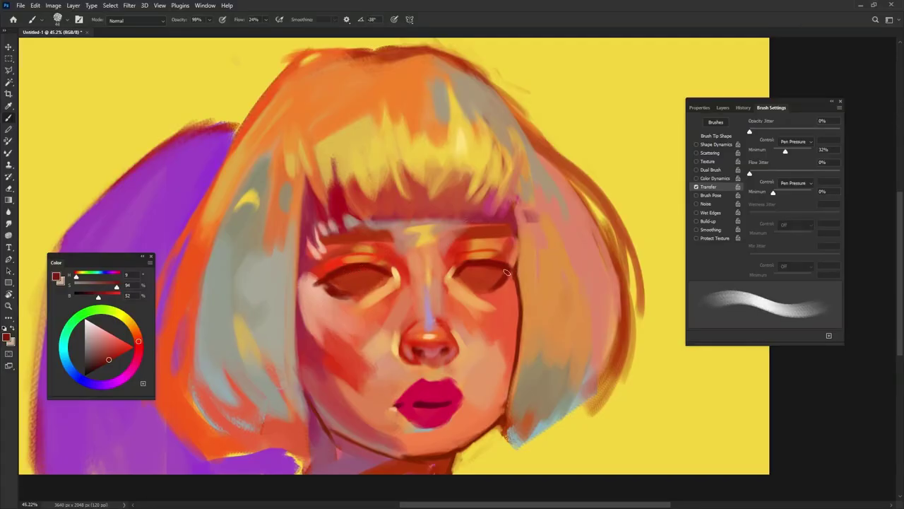
Blend the red patch on the viewer's-left cheek into the surrounding skin with sampled reds, using a brush of about 114 px
drag(467, 341, 498, 343)
alt+click(373, 363)
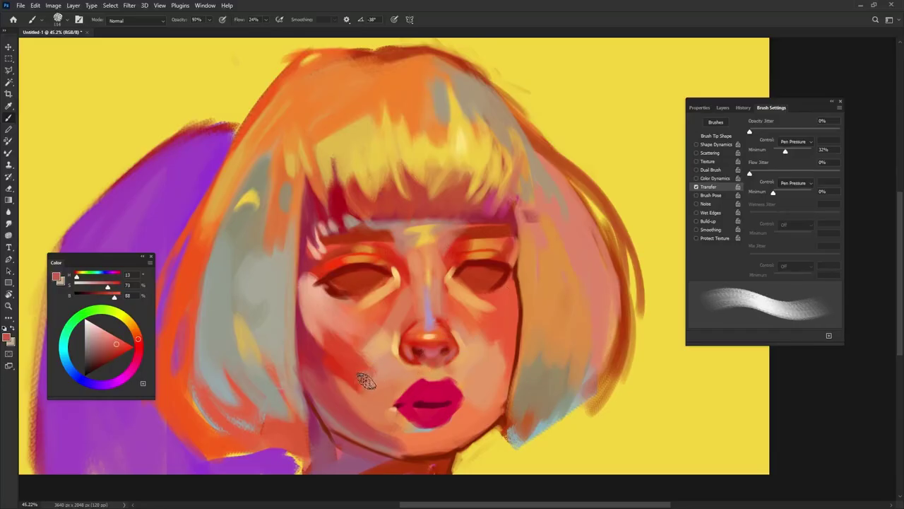
drag(382, 374, 377, 346)
drag(482, 348, 484, 347)
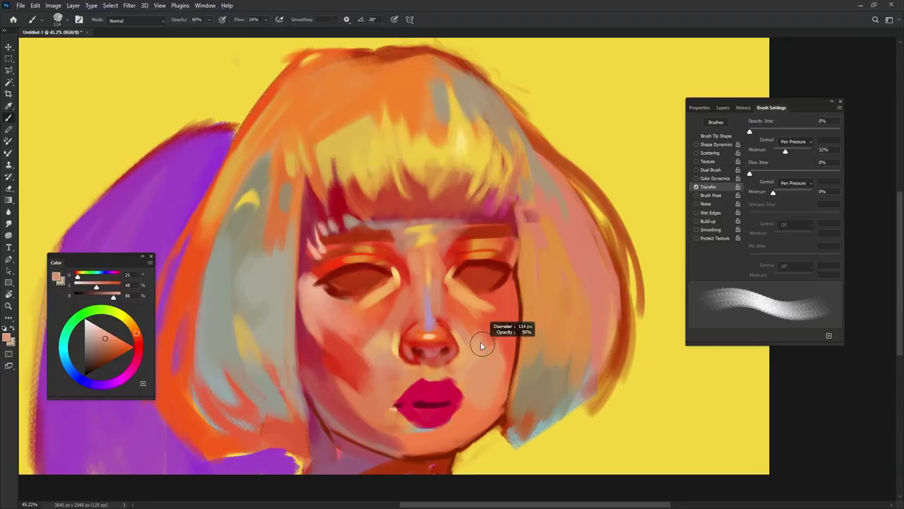
alt+click(351, 373)
key(shift+Left)
key(shift+Left)
key(shift+Left)
drag(341, 379, 362, 389)
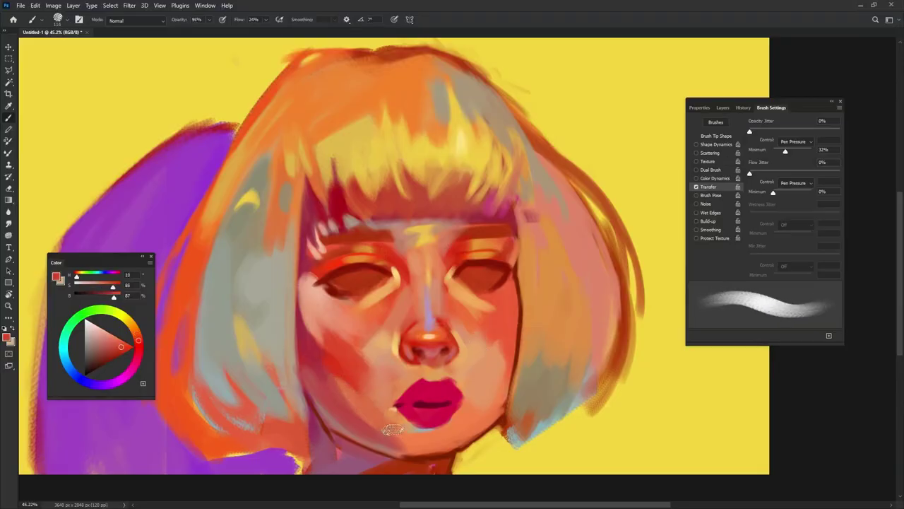
Blend the shadow along the viewer's-left jaw with sampled muted reds and undo the last stroke
alt+click(321, 364)
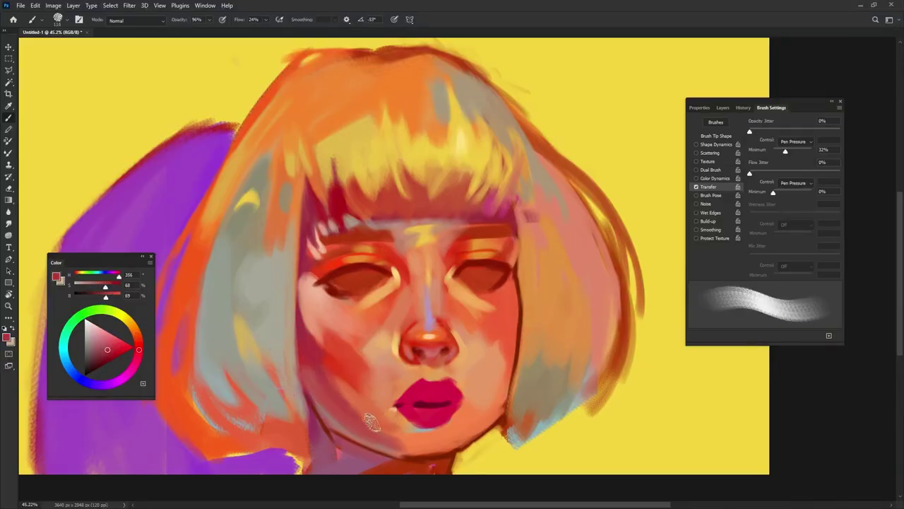
alt+click(342, 389)
drag(355, 408, 378, 430)
alt+click(339, 414)
drag(483, 323, 525, 306)
key(ctrl+z)
Paint over the magenta lips with the orange skin tone sampled from the chin
alt+right_click(428, 424)
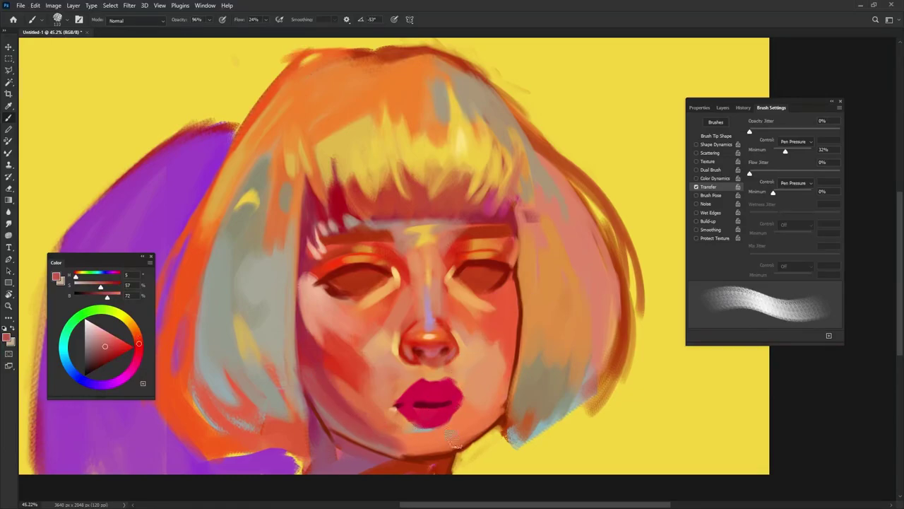
alt+click(417, 437)
alt+click(414, 428)
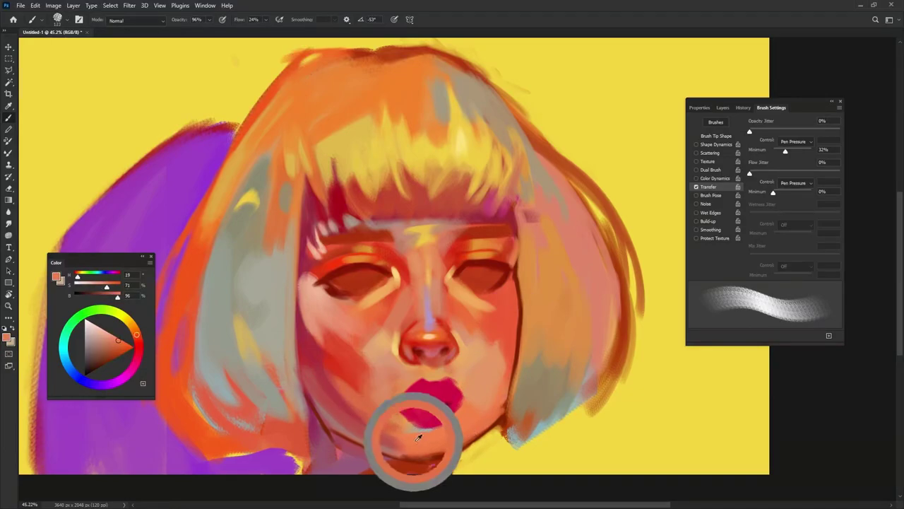
mouse_move(474, 414)
mouse_down()
mouse_move(456, 390)
mouse_move(395, 414)
mouse_move(436, 385)
mouse_move(424, 402)
mouse_move(406, 407)
mouse_move(413, 392)
mouse_move(432, 385)
mouse_move(451, 401)
mouse_move(434, 424)
mouse_up()
Refine the viewer's-right cheek edge and jawline down to the chin with sampled skin, hair and brown tones
drag(508, 357, 507, 345)
key(shift+Right)
key(shift+Right)
key(shift+Right)
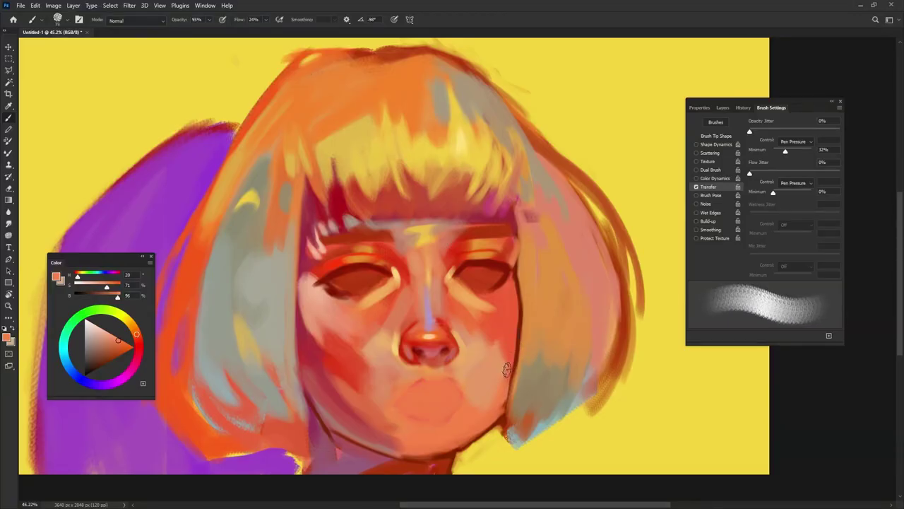
alt+click(514, 347)
drag(515, 347, 498, 426)
alt+click(521, 387)
drag(510, 393, 504, 424)
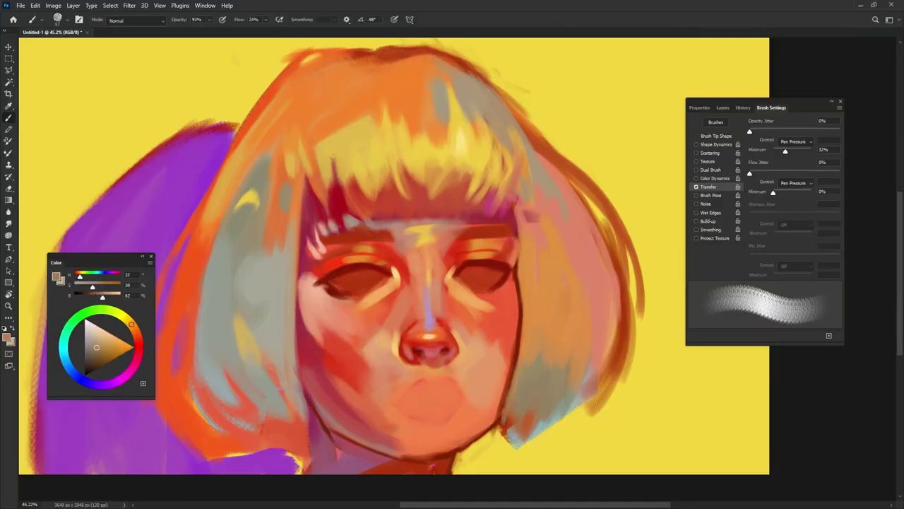
alt+click(498, 422)
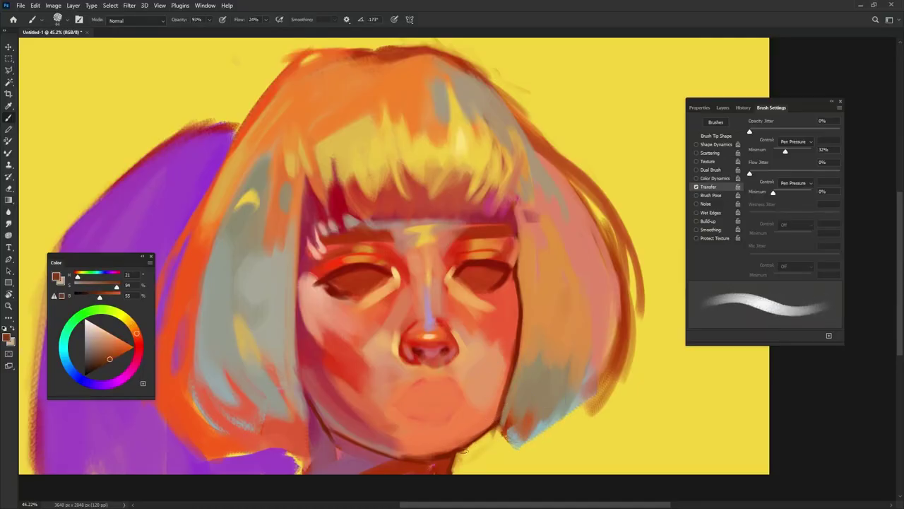
alt+click(417, 456)
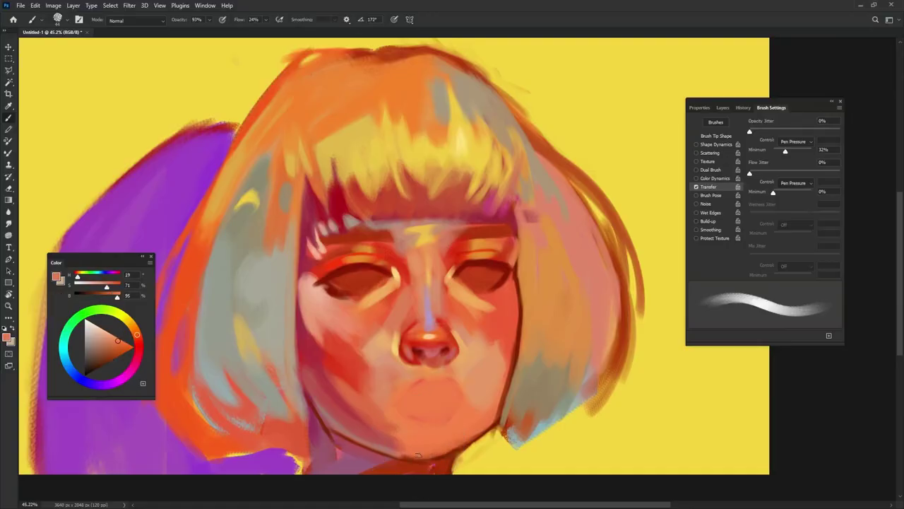
Paint light peach tones between the nose and the mouth area with skin colours sampled around the nose
drag(445, 347, 464, 340)
alt+click(407, 383)
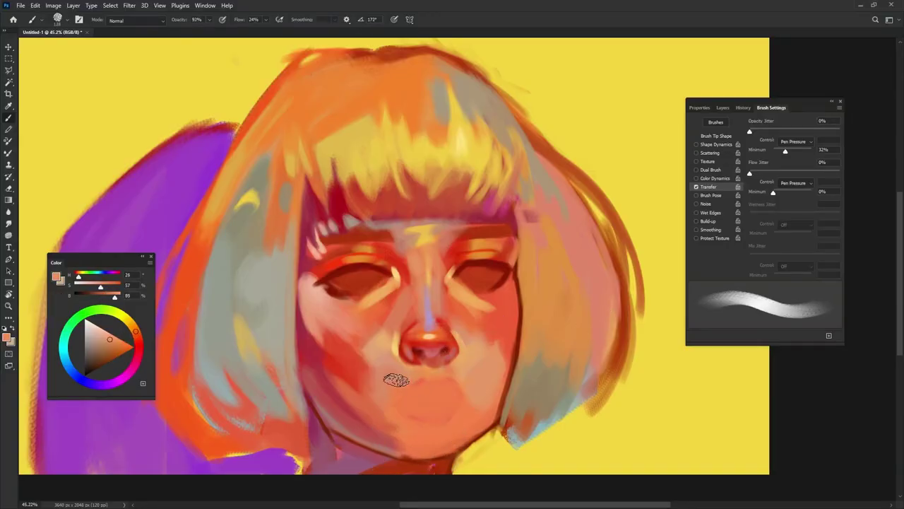
alt+click(397, 351)
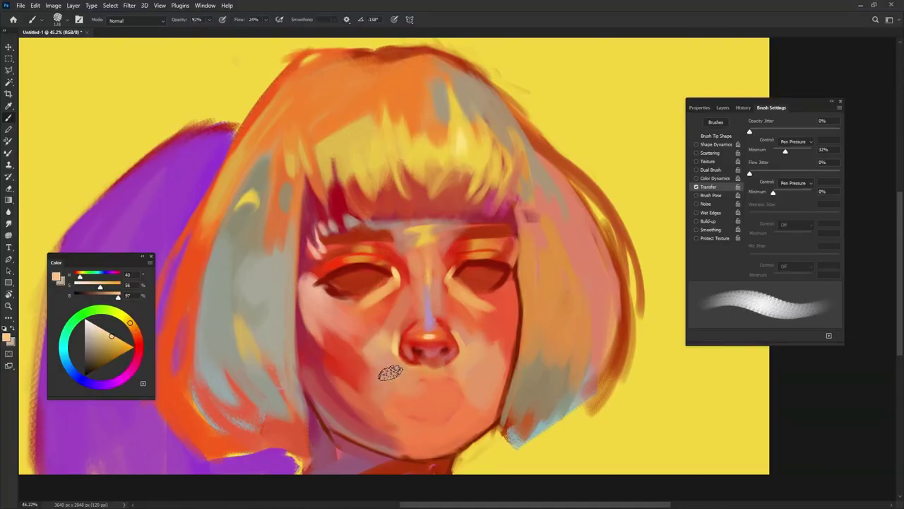
drag(392, 375, 413, 391)
alt+click(405, 378)
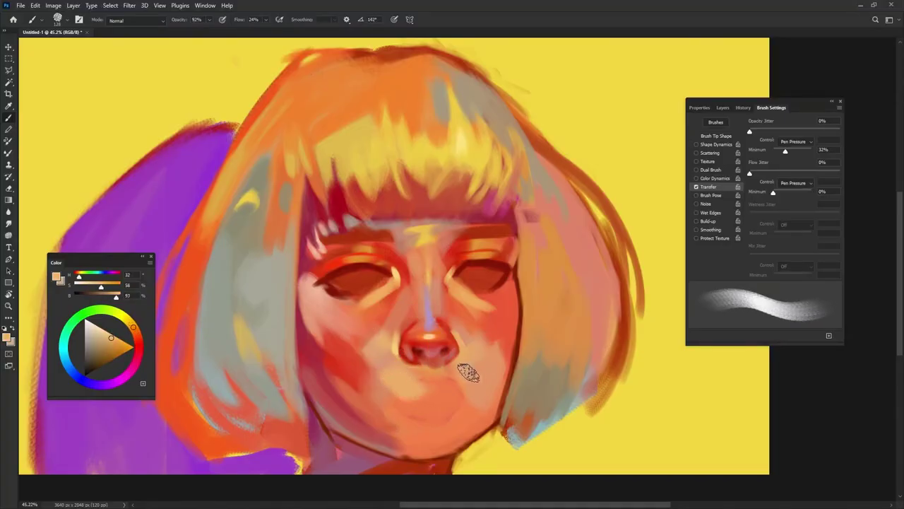
Define both nostrils with sampled dark reds and soften the peach area between the nose and mouth
alt+click(479, 260)
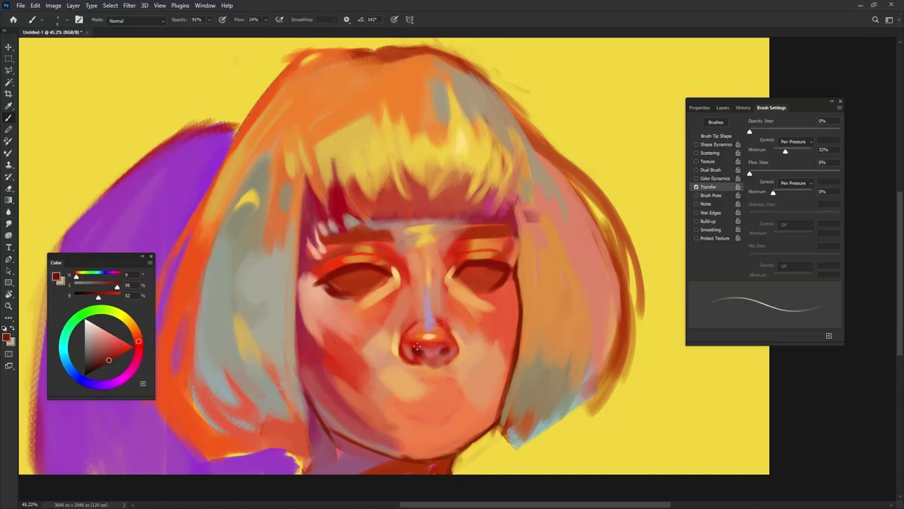
drag(424, 349, 429, 352)
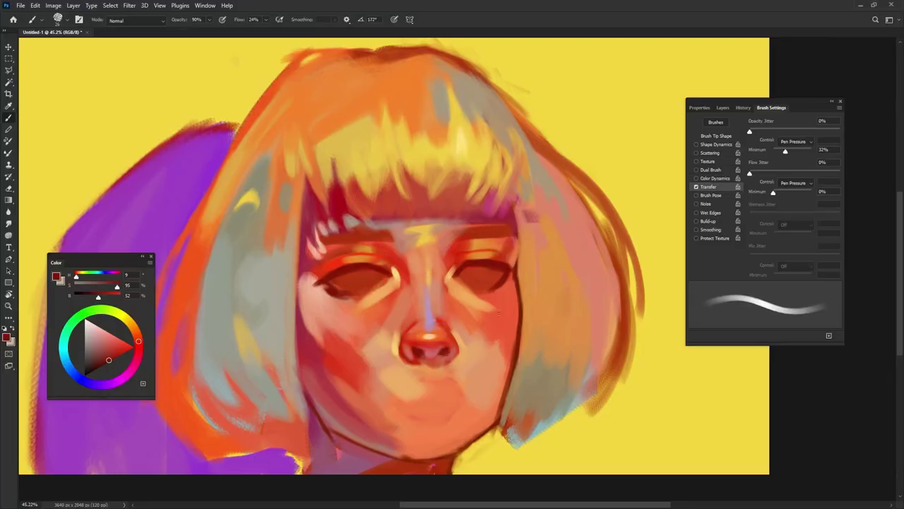
alt+click(423, 346)
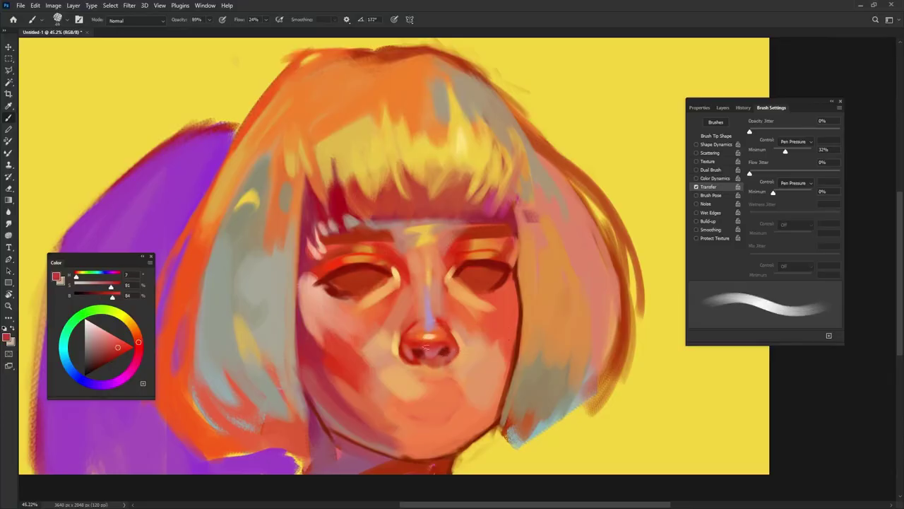
alt+click(444, 351)
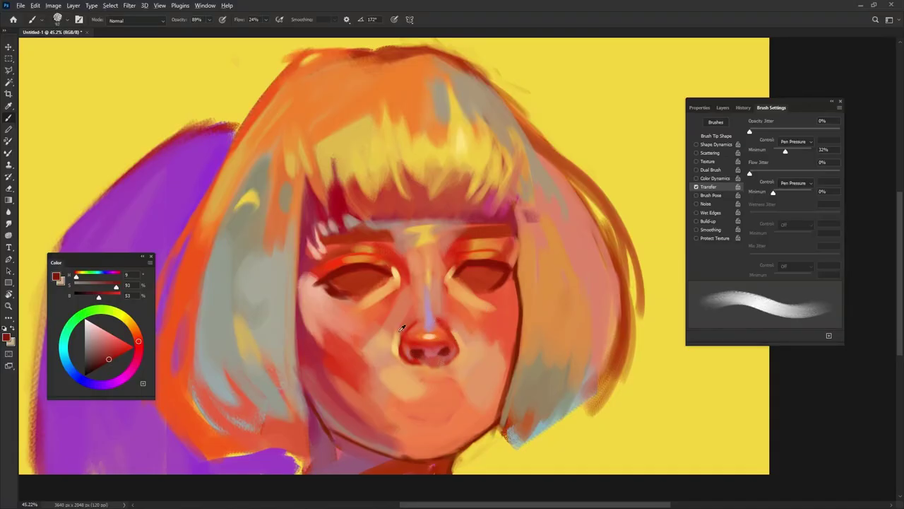
alt+click(414, 370)
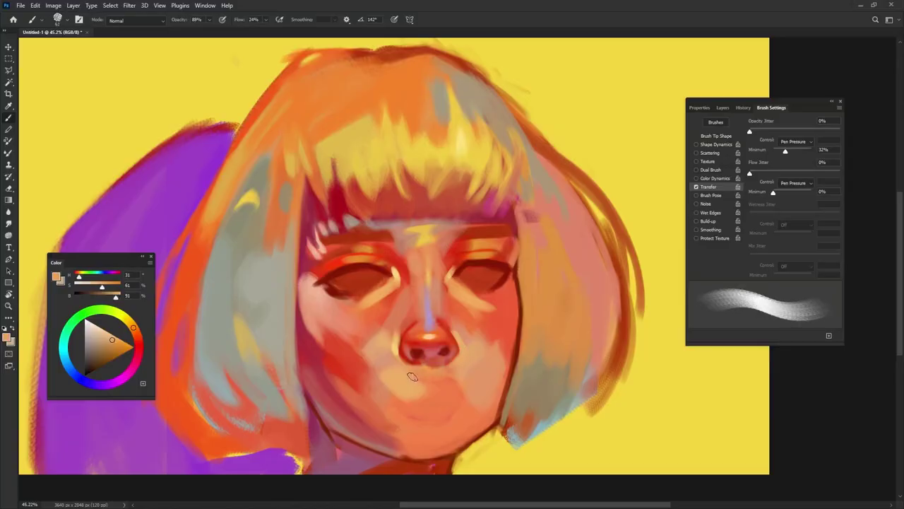
alt+click(402, 379)
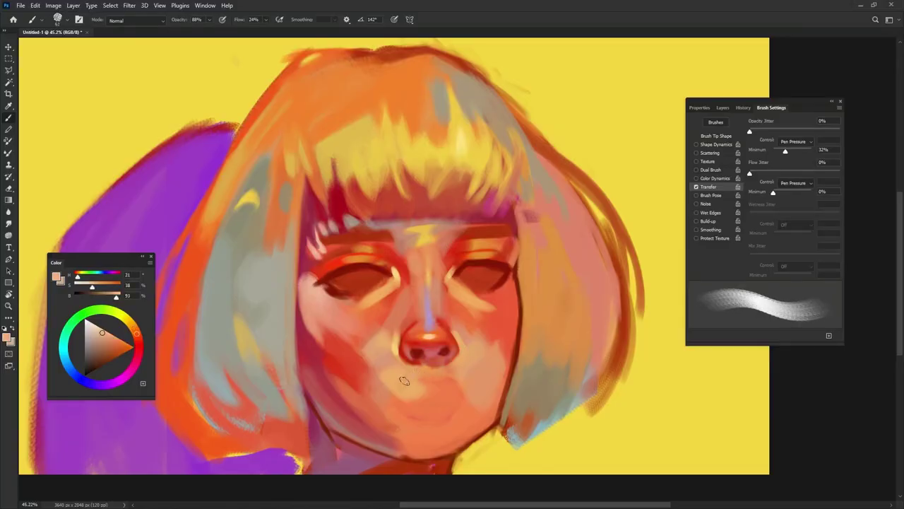
alt+click(467, 275)
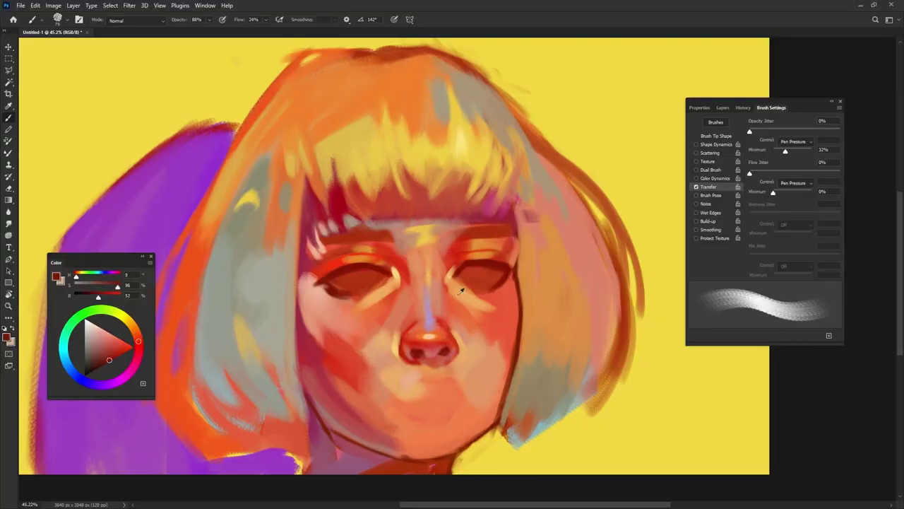
alt+click(338, 360)
click(135, 364)
click(123, 353)
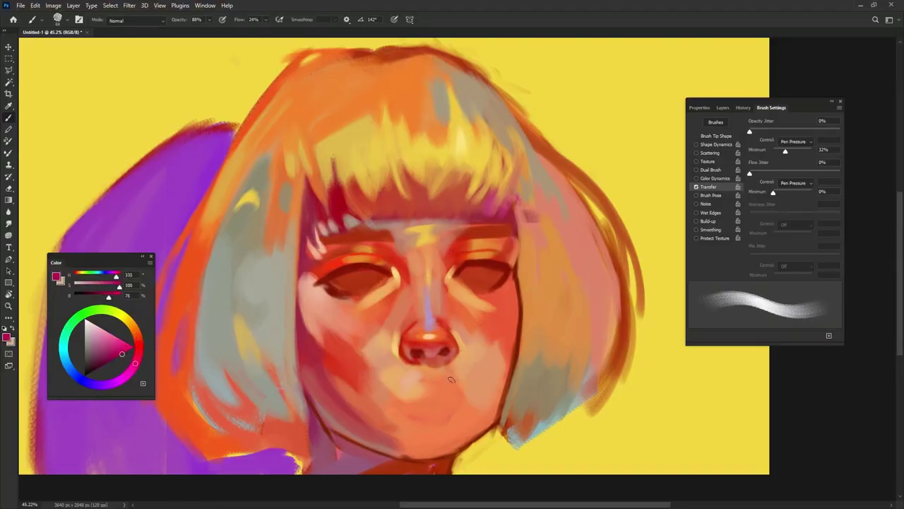
Paint new upper and lower lips in red sampled from the side of the nose, outlining the upper lip's peaks before filling
alt+click(404, 344)
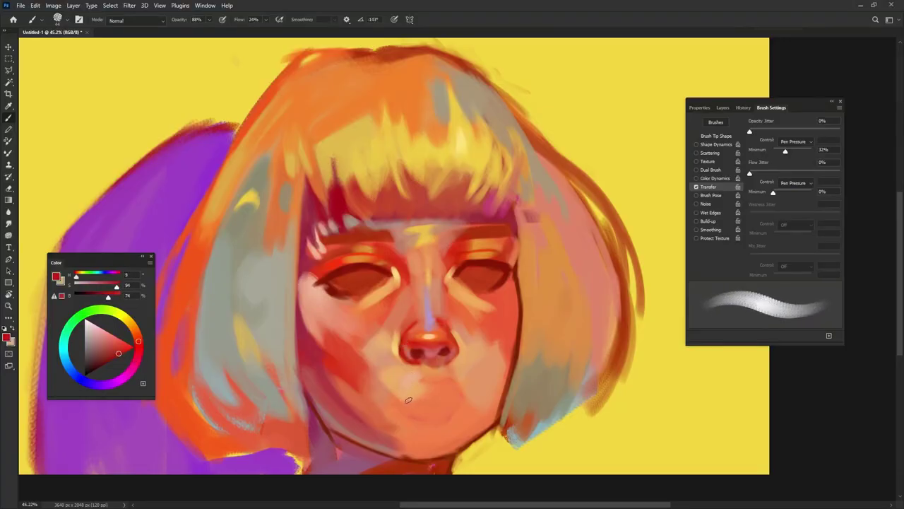
drag(404, 404, 428, 383)
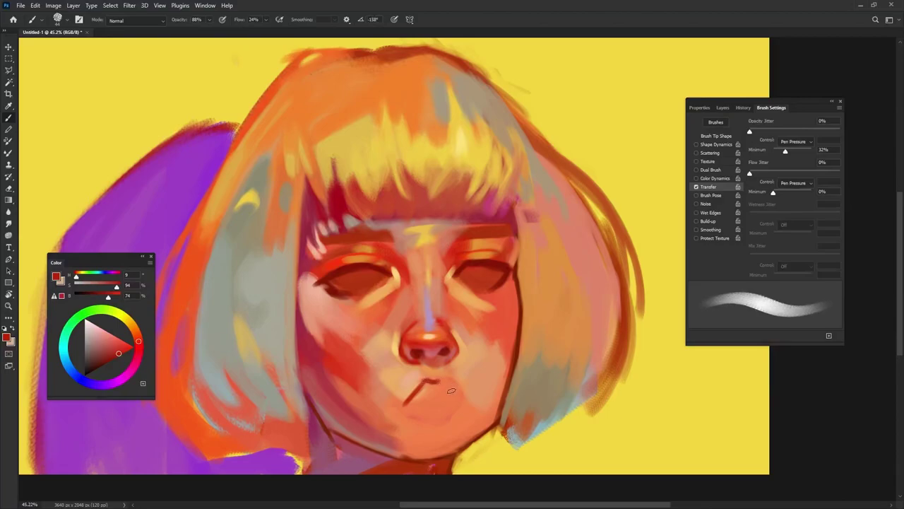
drag(438, 381, 456, 399)
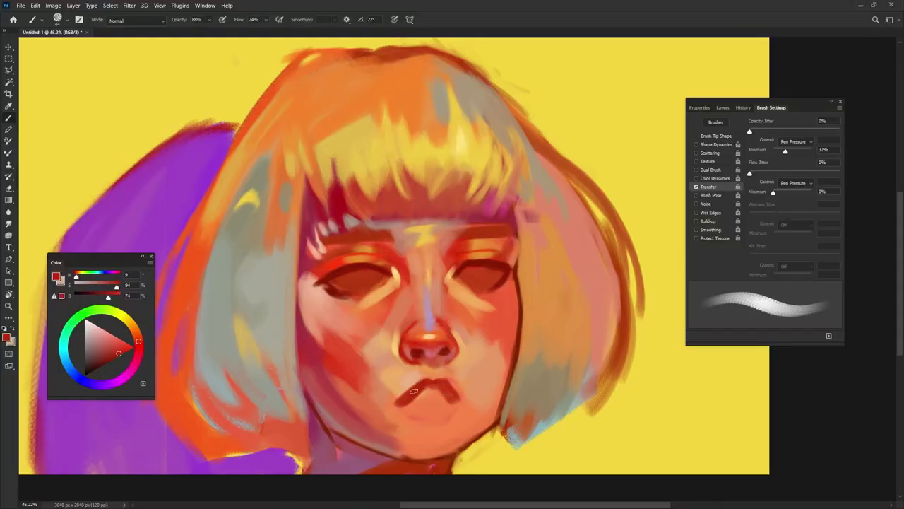
mouse_move(417, 399)
mouse_down()
mouse_move(435, 401)
mouse_move(427, 387)
mouse_move(440, 389)
mouse_up()
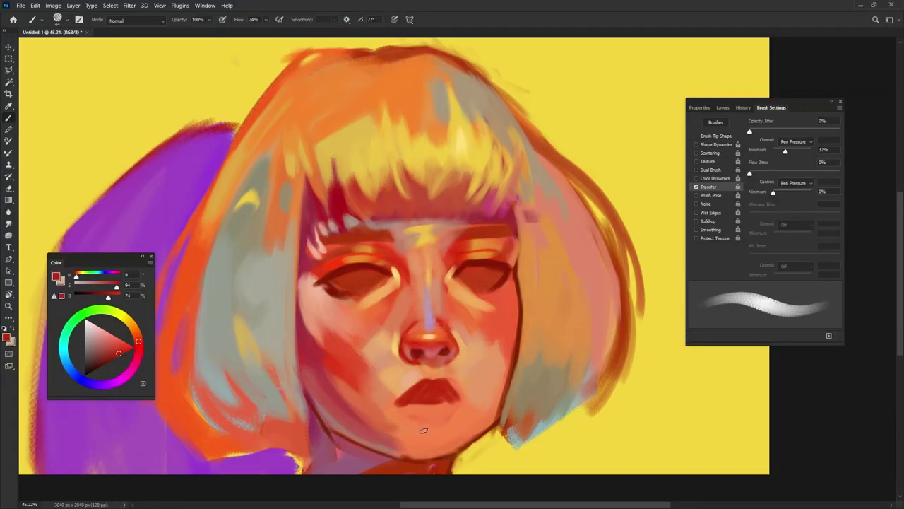
mouse_move(409, 407)
mouse_down()
mouse_move(416, 418)
mouse_move(443, 415)
mouse_move(434, 420)
mouse_move(434, 411)
mouse_up()
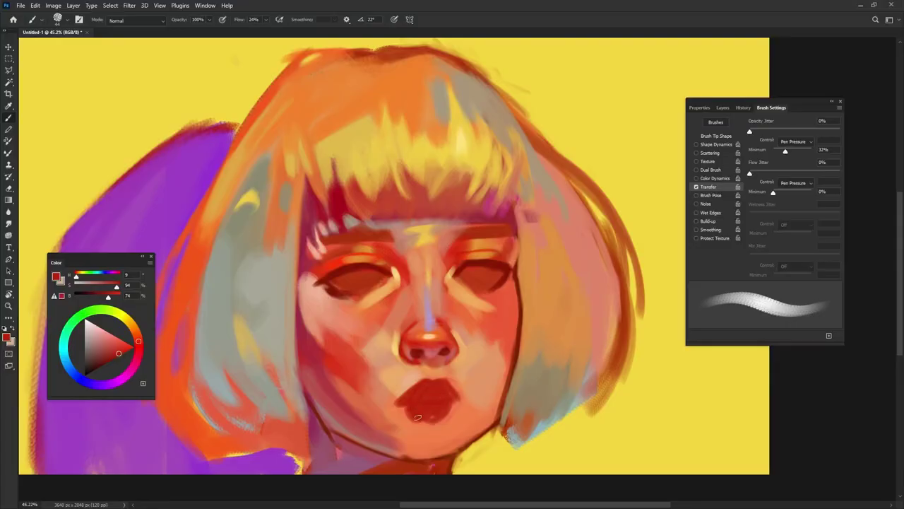
Pick a bright magenta and blend it over the centre of the red lips
drag(450, 364, 458, 362)
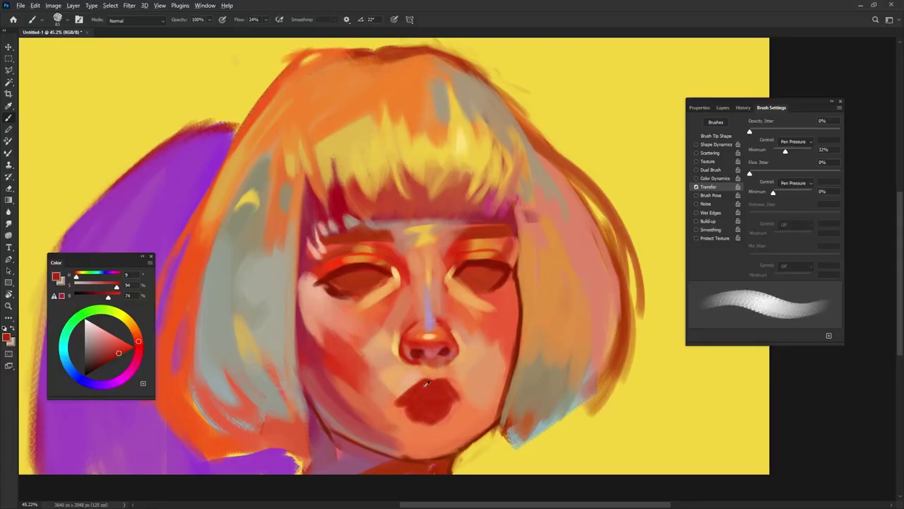
click(132, 371)
click(124, 347)
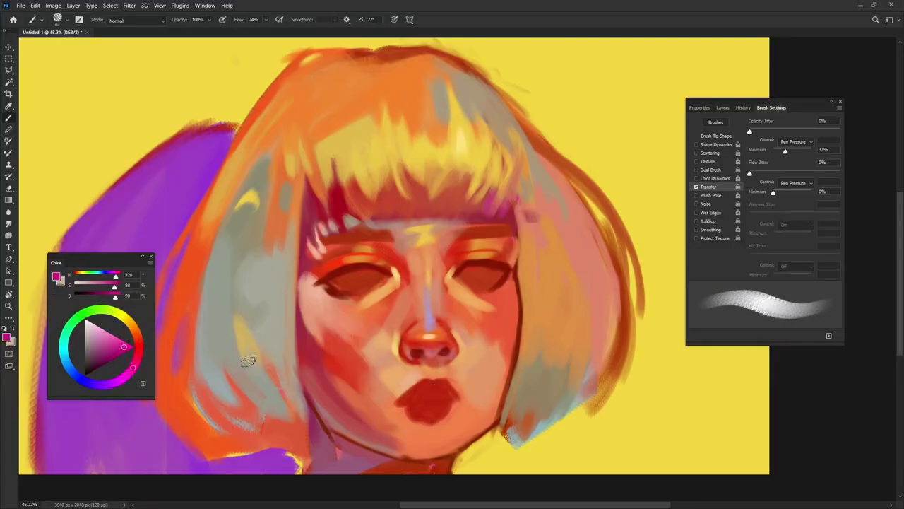
mouse_move(413, 394)
mouse_down()
mouse_move(427, 384)
mouse_move(416, 401)
mouse_move(443, 406)
mouse_up()
alt+click(419, 384)
drag(449, 358, 440, 366)
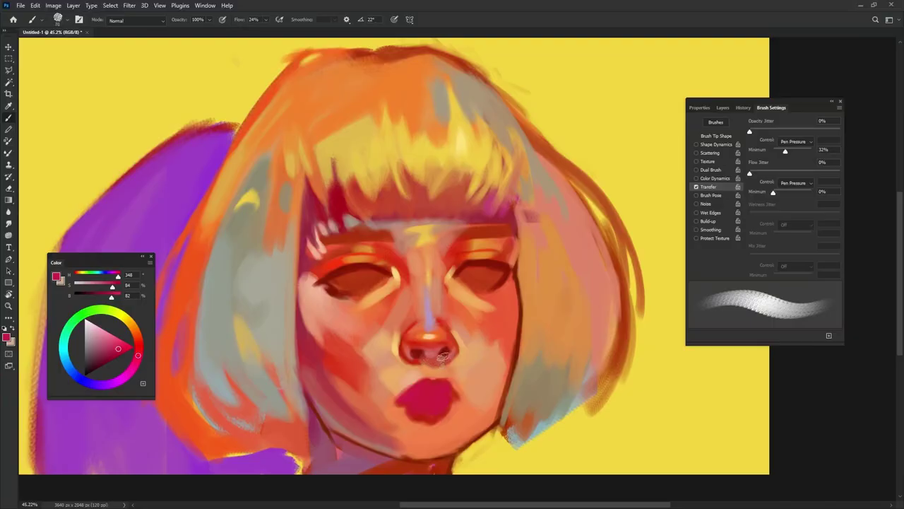
Refine the underside of the nose and the peach area above the lips with sampled peach and red-brown tones
alt+click(433, 366)
alt+right_click(433, 370)
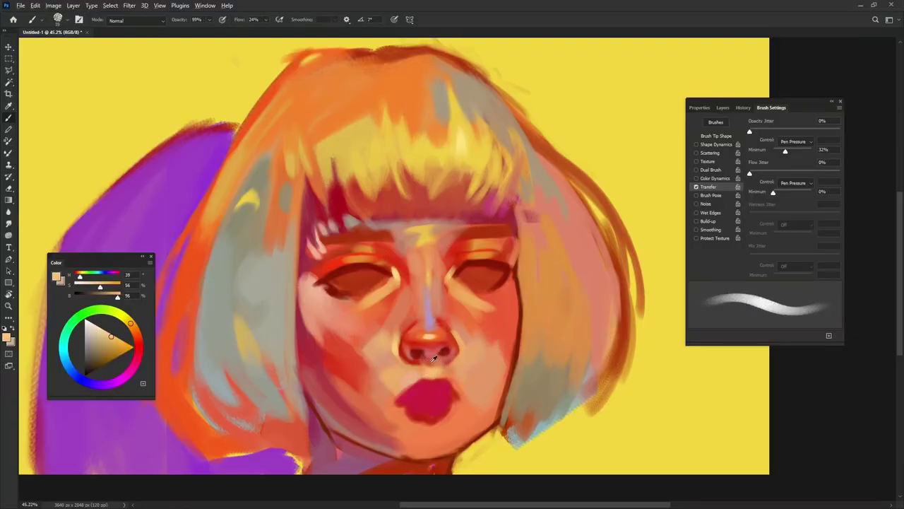
alt+click(429, 359)
alt+click(432, 357)
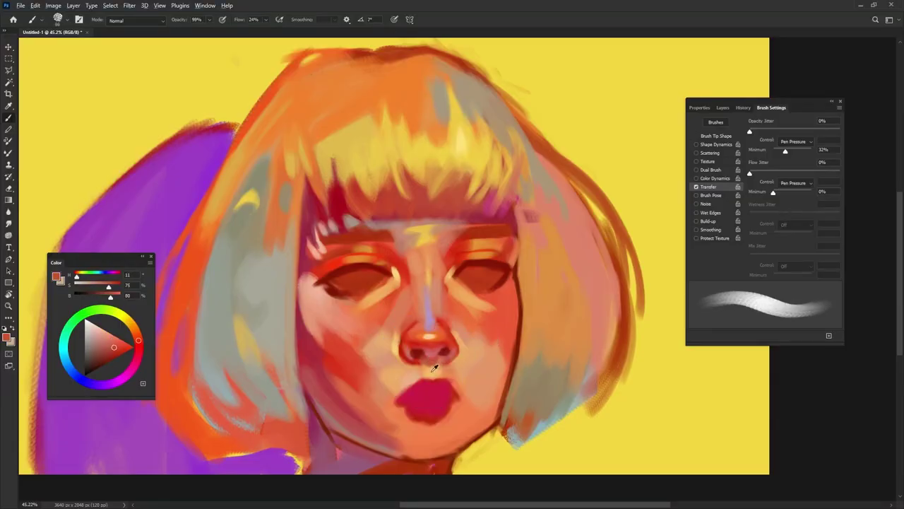
alt+click(430, 372)
alt+click(433, 347)
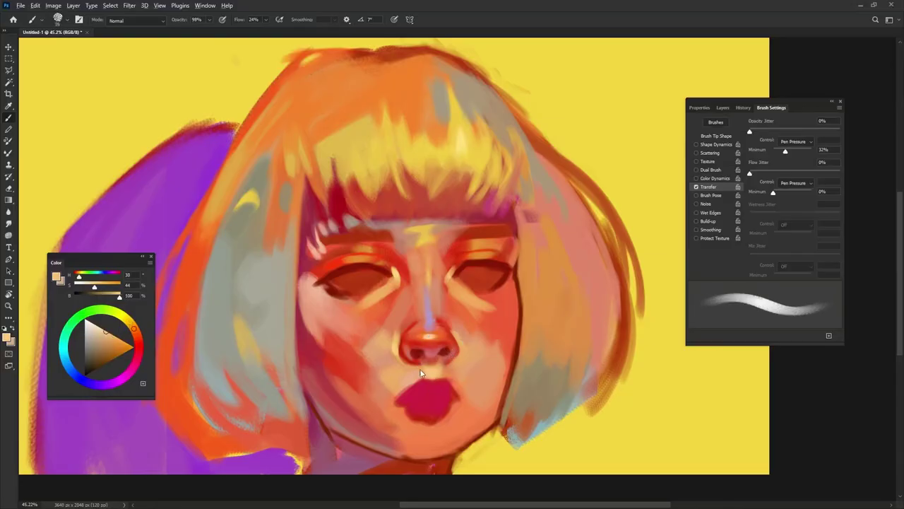
Blend the left cheek and the skin beside the mouth with peach and red tones sampled from the cheek
alt+click(388, 370)
mouse_move(402, 342)
mouse_down()
mouse_move(384, 364)
mouse_move(399, 383)
mouse_move(391, 364)
mouse_move(382, 367)
mouse_move(354, 399)
mouse_up()
alt+click(379, 370)
drag(405, 381, 420, 377)
alt+click(353, 364)
drag(363, 364, 340, 361)
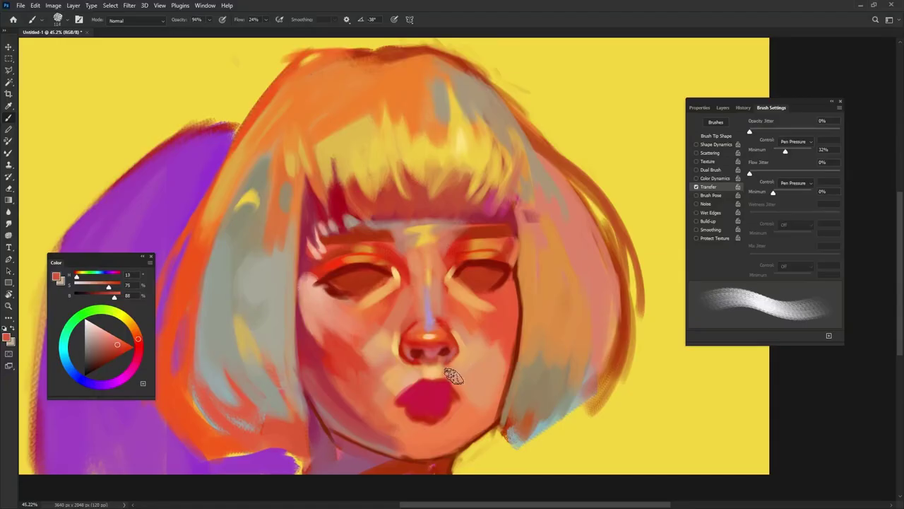
Blend the right cheek beside the nose and mouth with sampled reds and peach tones
drag(490, 331, 475, 379)
alt+click(491, 339)
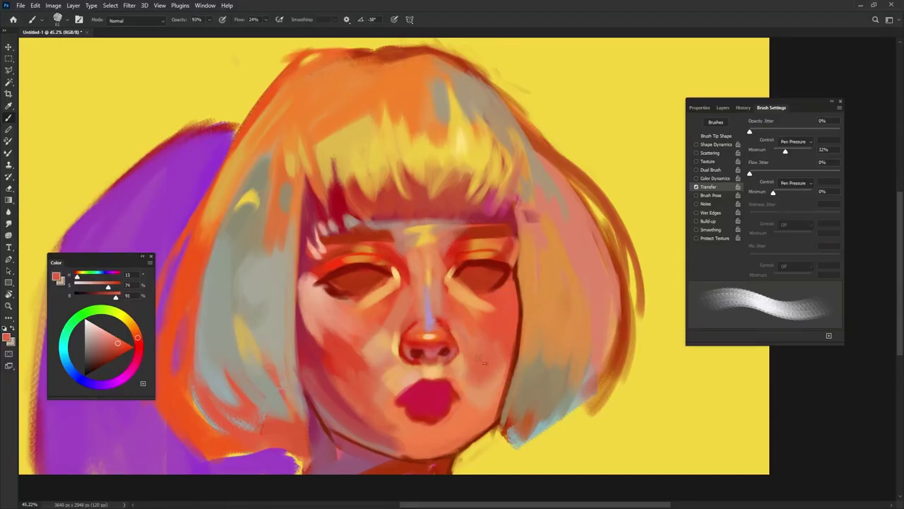
alt+click(482, 375)
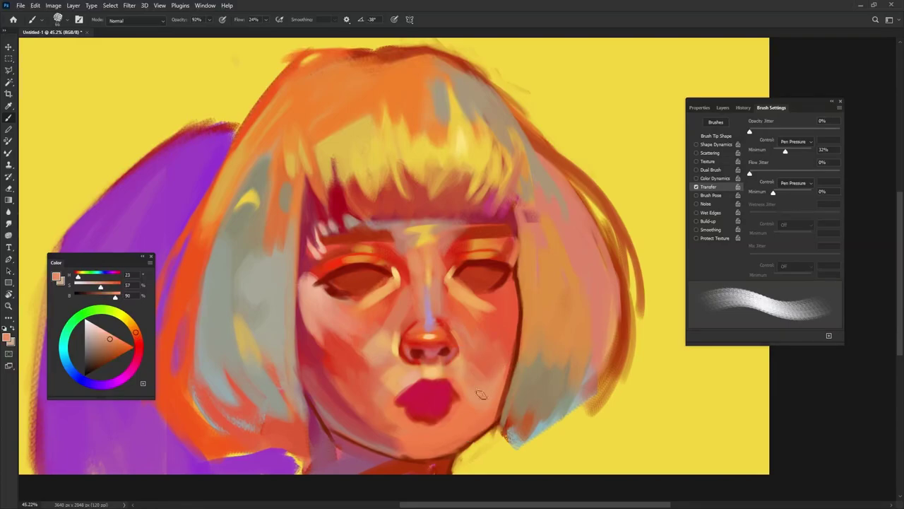
alt+click(485, 357)
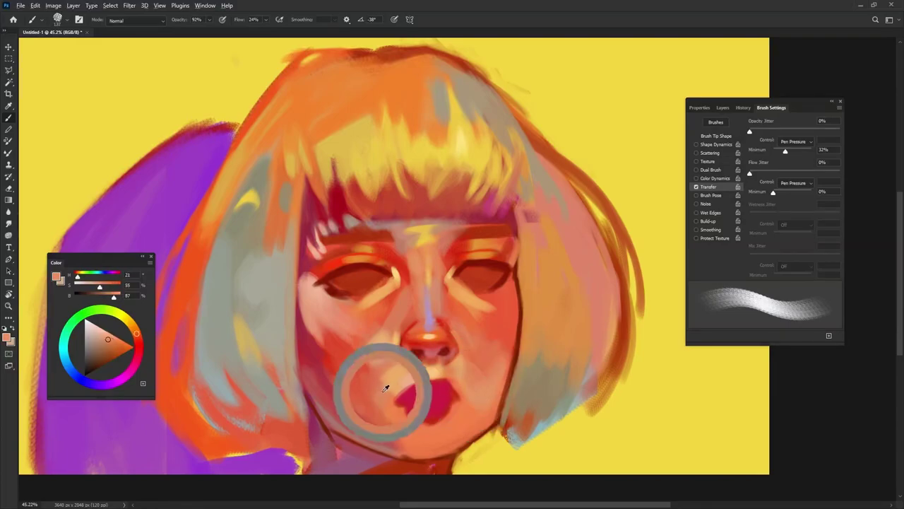
Soften the skin around the mouth and on the lower right cheek with colours sampled from the chin, lips and cheek
alt+click(385, 434)
alt+click(426, 406)
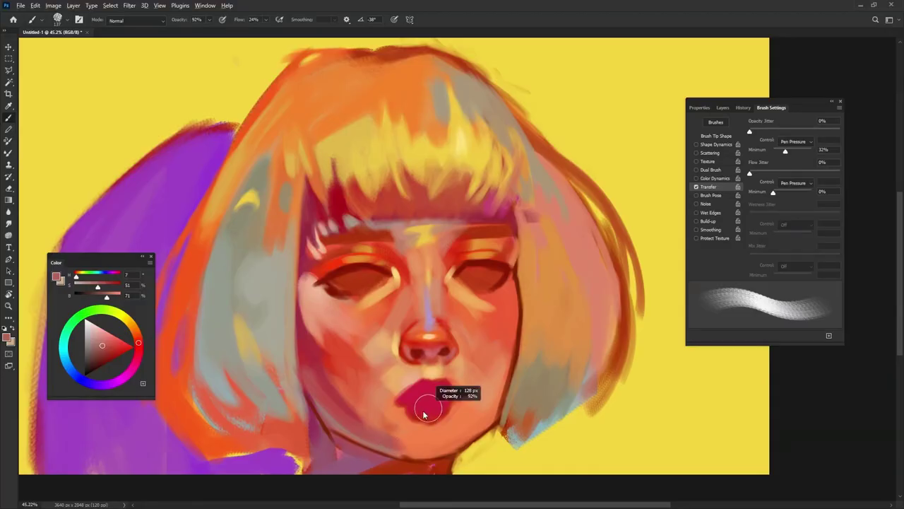
alt+click(437, 405)
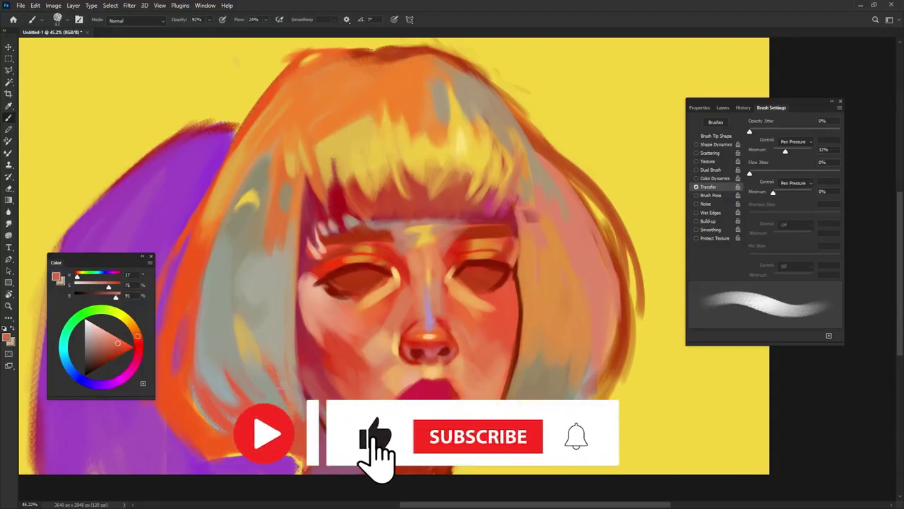
alt+click(478, 366)
drag(478, 366, 472, 367)
Paint a dark red line between the lips and out to the corners, and add a light pink teeth highlight in the middle
alt+click(443, 395)
drag(116, 353, 107, 362)
key(bracketleft)
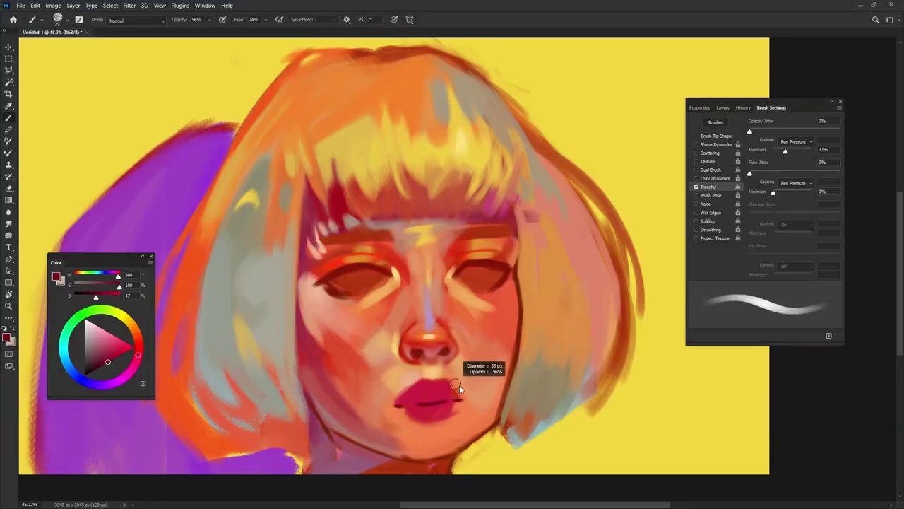
alt+click(445, 394)
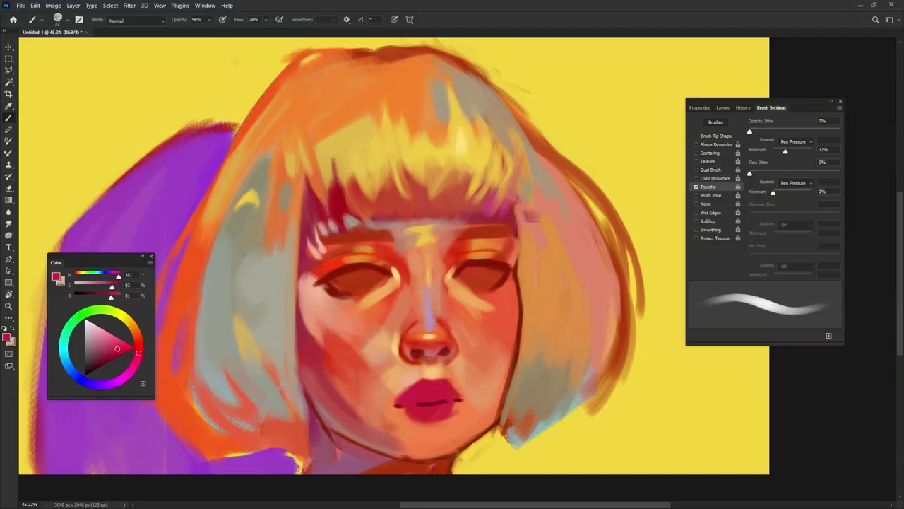
alt+click(309, 291)
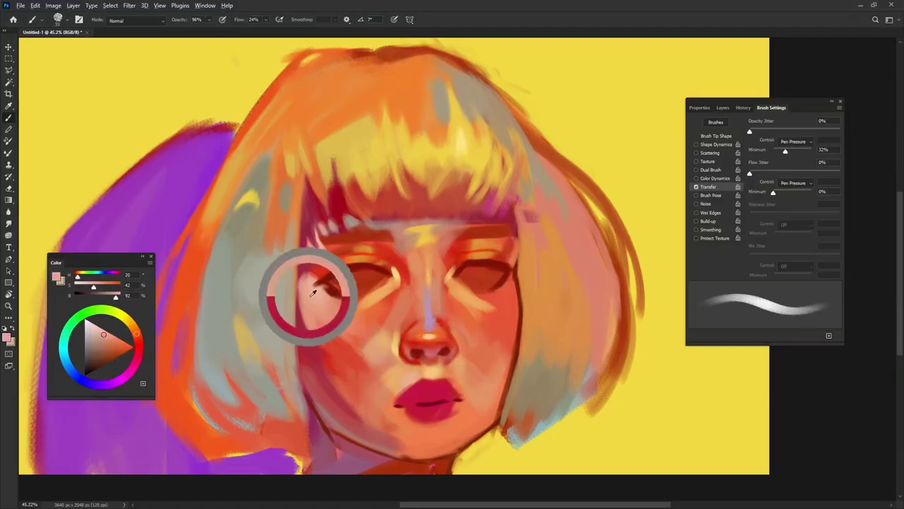
alt+click(428, 402)
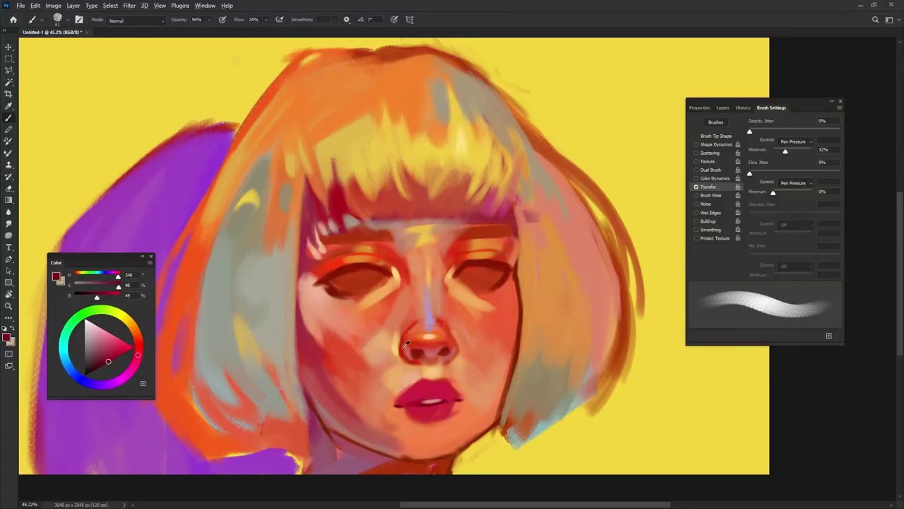
Shade the upper lip with a deeper red and add a light highlight at its centre using the nose-tip peach
alt+click(422, 388)
click(118, 355)
drag(408, 402, 419, 399)
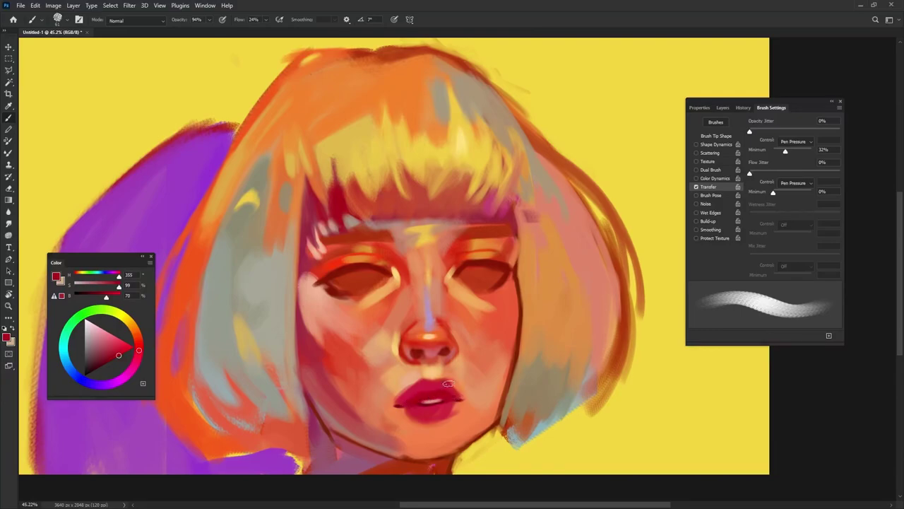
alt+click(429, 333)
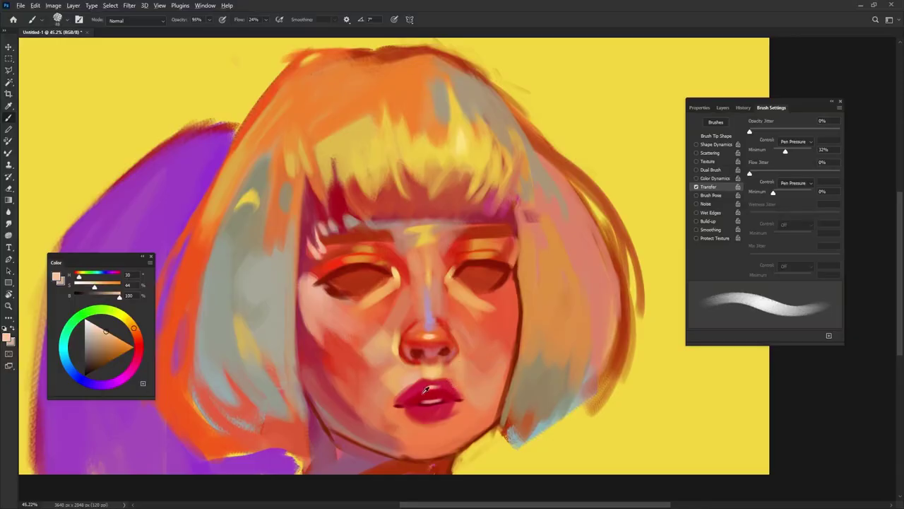
Clean up the left contour of the upper lip with peach and pink sampled along its edge
alt+click(412, 378)
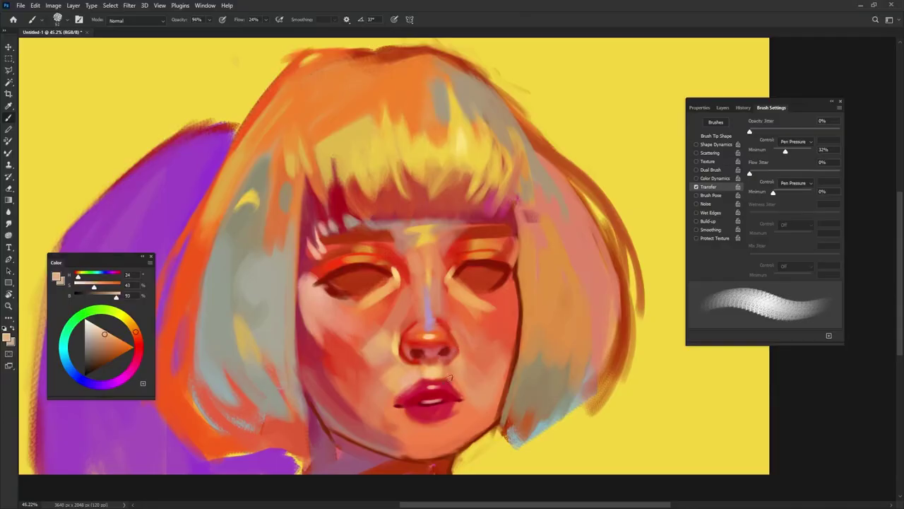
alt+click(417, 382)
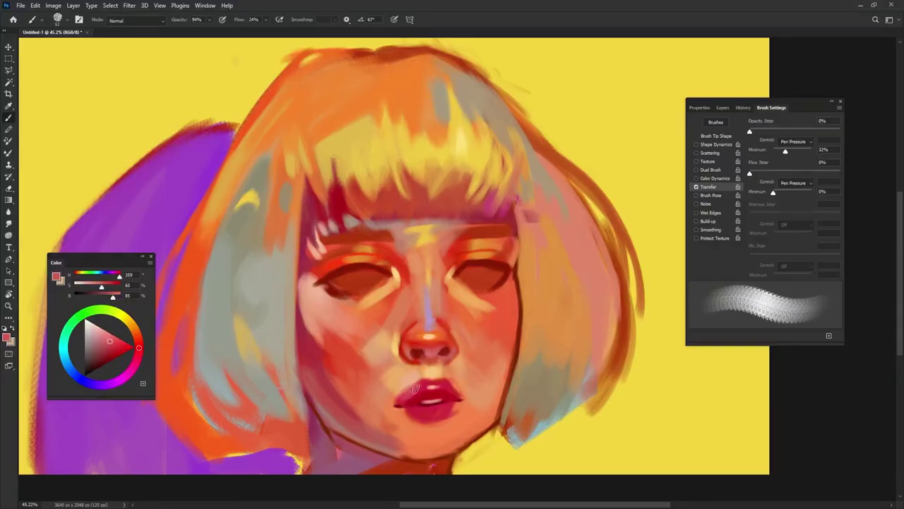
alt+click(410, 378)
drag(406, 389, 397, 399)
Rotate the brush tip to 142° and shape the upper lip's right contour using a smaller brush and sampled tones
key(shift+Left)
key(shift+Left)
key(shift+Left)
key(shift+Left)
key(shift+Left)
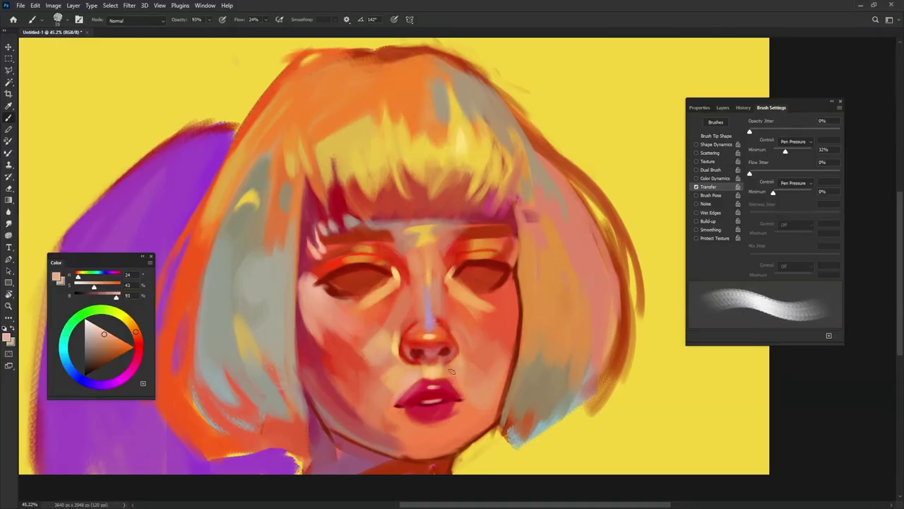
key(bracketleft)
key(bracketleft)
key(bracketleft)
alt+click(450, 390)
drag(460, 373, 498, 364)
Soften the skin beside the upper lip's right peak with a larger brush and colours sampled from the lip and cheek
key(bracketright)
key(bracketright)
key(bracketright)
key(bracketright)
alt+click(450, 385)
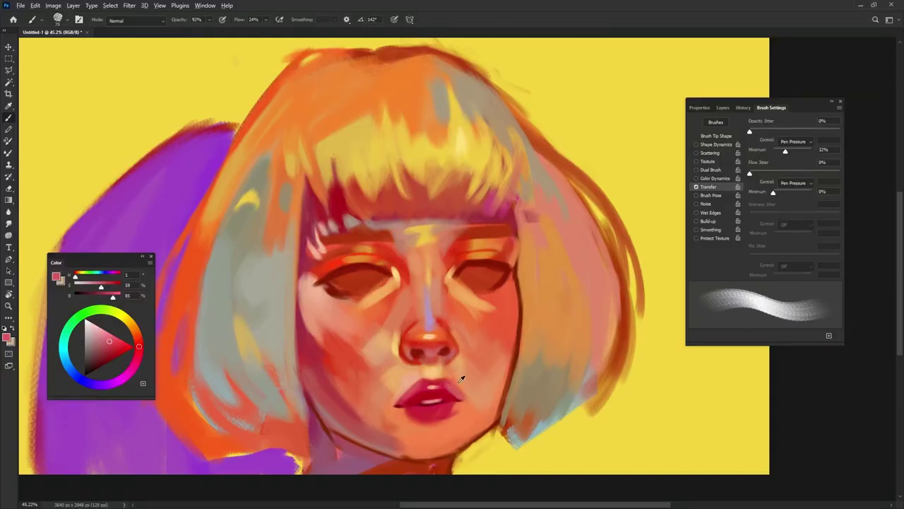
alt+click(459, 372)
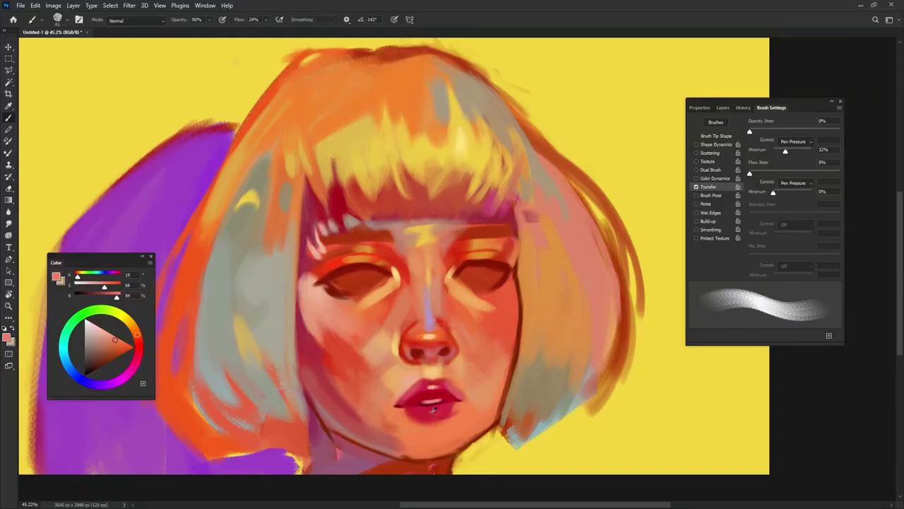
Rotate the brush tip to 82° and paint pink vertical highlights in the centre of the upper lip
alt+click(419, 385)
key(shift+Right)
key(shift+Right)
key(shift+Right)
key(shift+Right)
alt+click(441, 379)
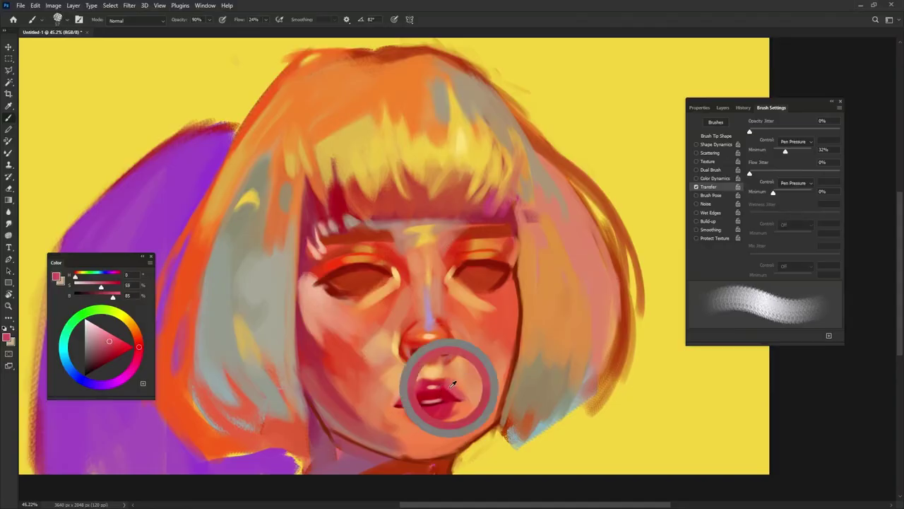
drag(430, 391, 434, 393)
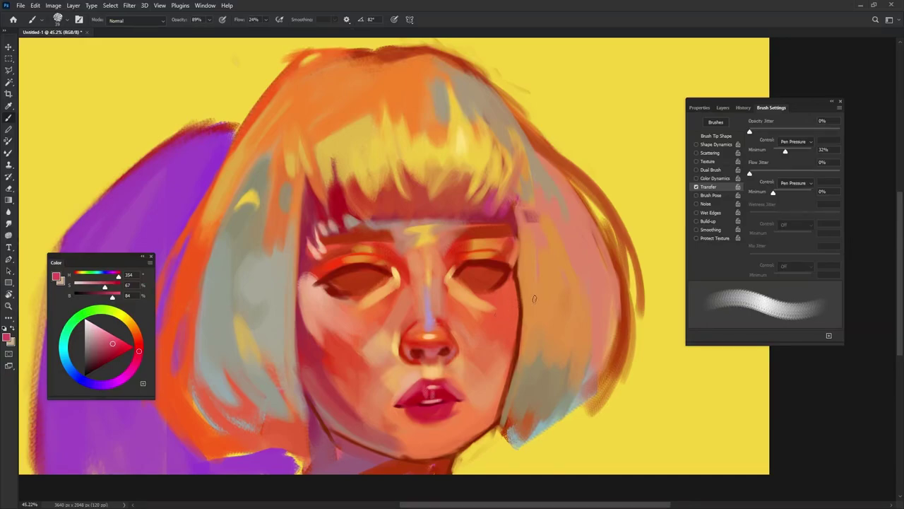
Repaint the lower lip in a deep sampled red, turning the brush tip to 172° to fill out its rounded shape
drag(440, 411, 438, 414)
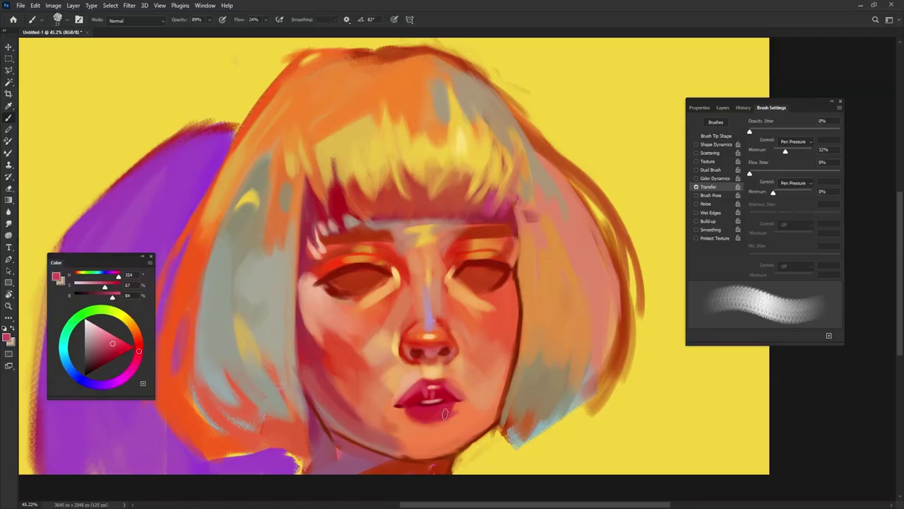
alt+click(450, 390)
mouse_move(425, 418)
mouse_down()
mouse_move(453, 406)
mouse_move(431, 420)
mouse_up()
key(shift+Left)
key(shift+Left)
key(shift+Left)
key(shift+Right)
key(shift+Right)
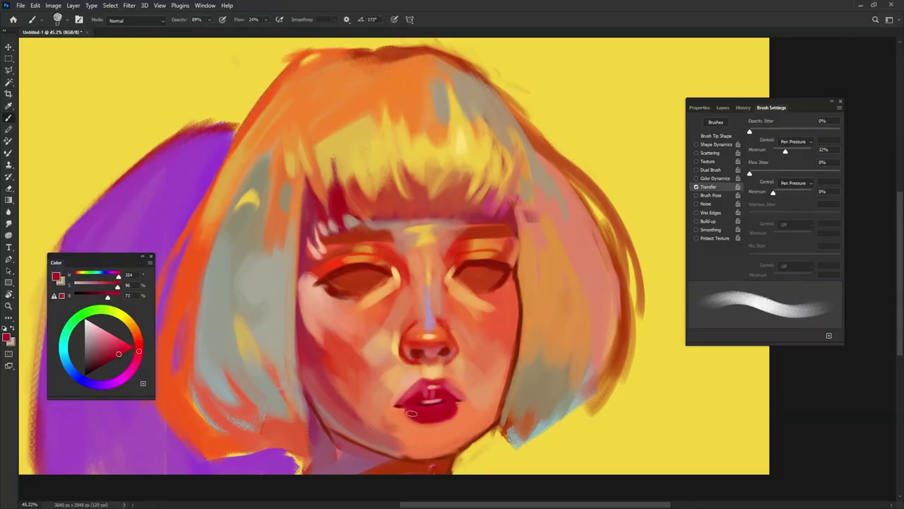
drag(428, 399, 425, 399)
Tidy the skin below both mouth corners with sampled peach tones and pick a lighter pink
alt+click(397, 415)
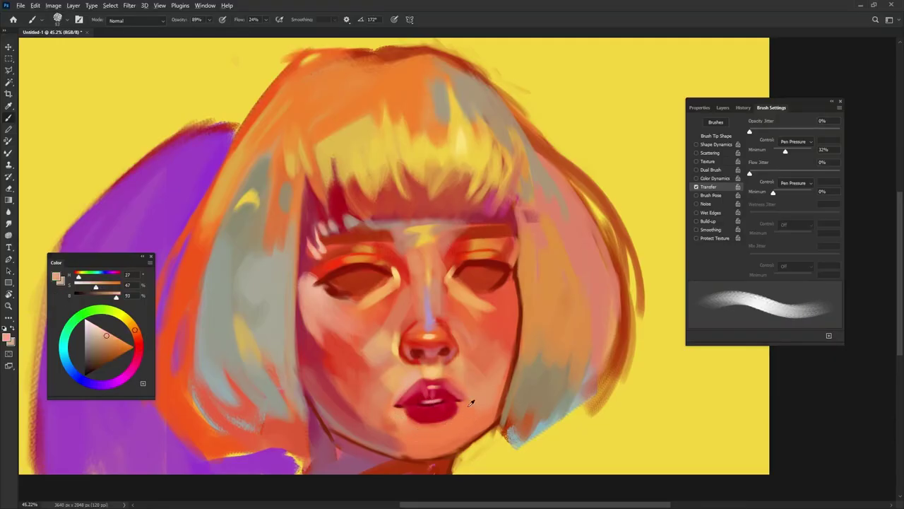
mouse_move(463, 405)
mouse_down()
mouse_move(456, 413)
mouse_move(468, 409)
mouse_up()
alt+click(401, 414)
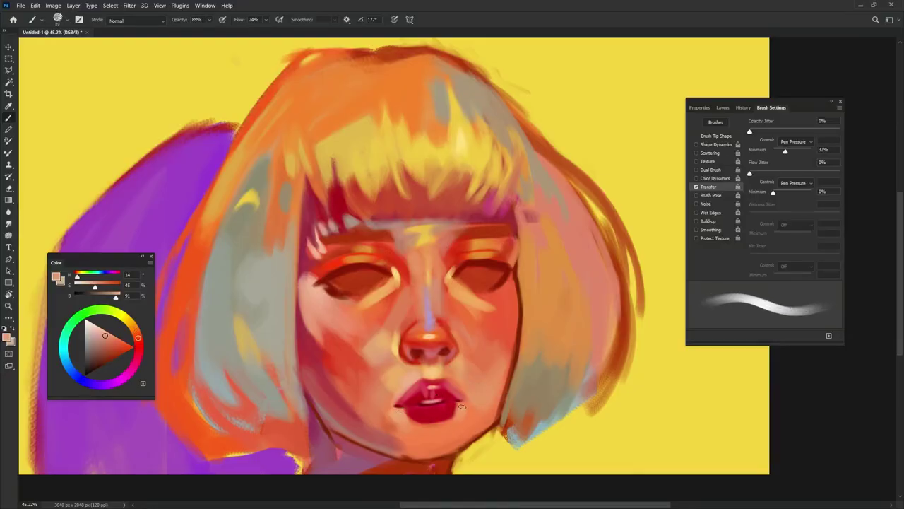
alt+click(287, 299)
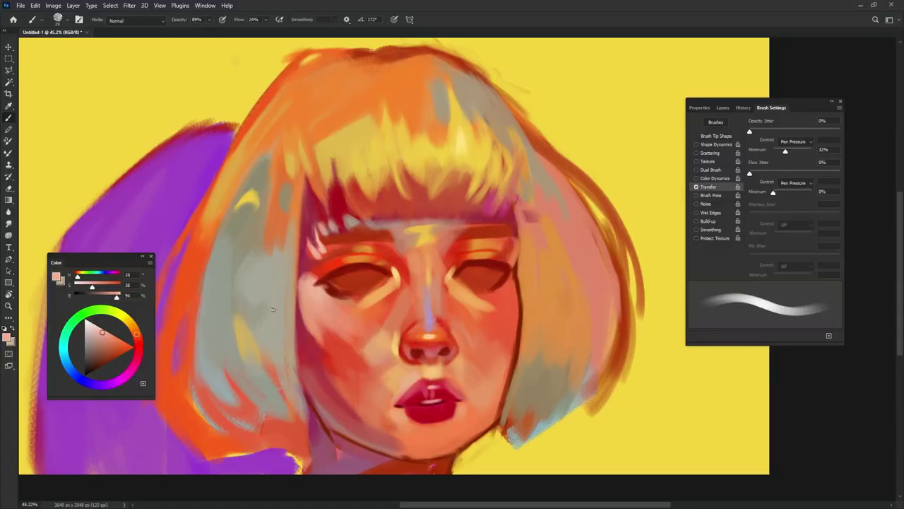
click(98, 327)
Define the left mouth corner with sampled red, using a 142° brush angle and 90% opacity
key(shift+Right)
key(shift+Right)
alt+click(399, 406)
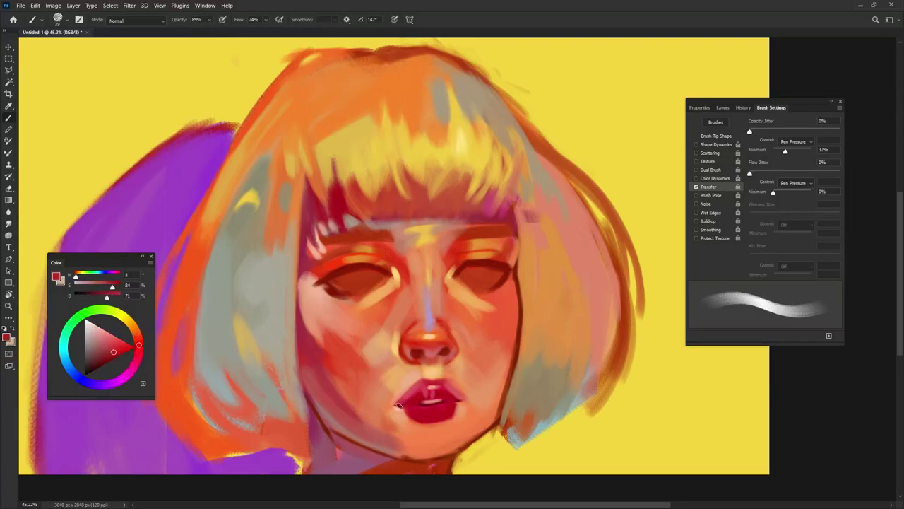
key(9)
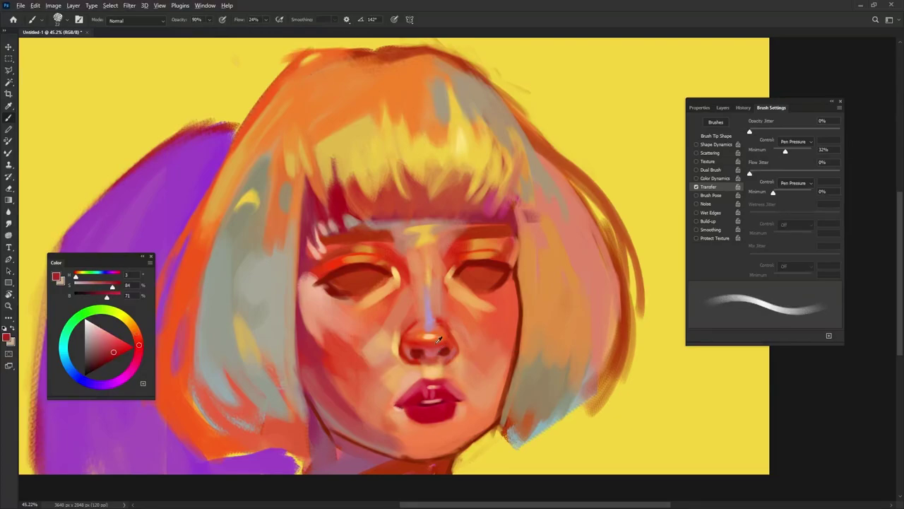
Add small light accents beside the mouth corners with the nose-tip peach and a resized brush rotated to about -142°
alt+click(426, 337)
key(shift+Left)
key(shift+Left)
key(shift+Left)
key(shift+Left)
key(shift+Left)
alt+right_click(462, 402)
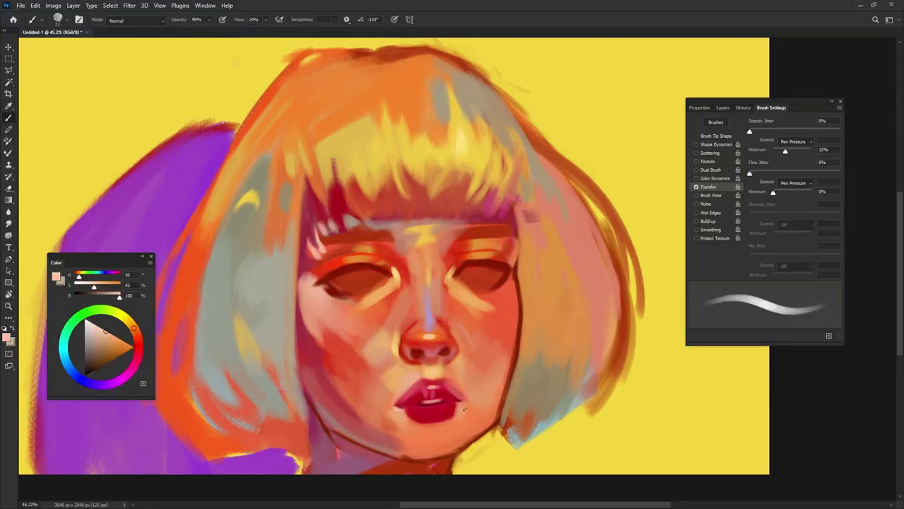
alt+right_click(463, 402)
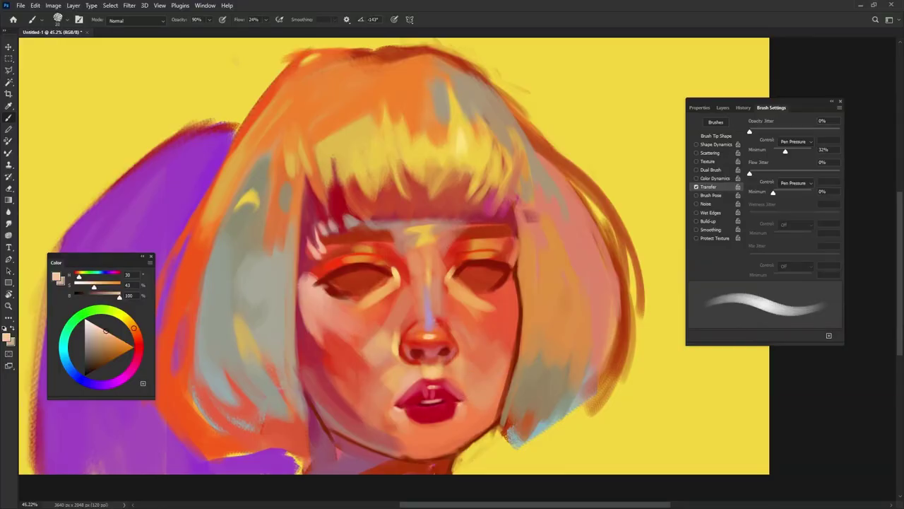
Darken the mouth corners with a sampled dark red, rotating the brush tip to 172°
alt+click(423, 402)
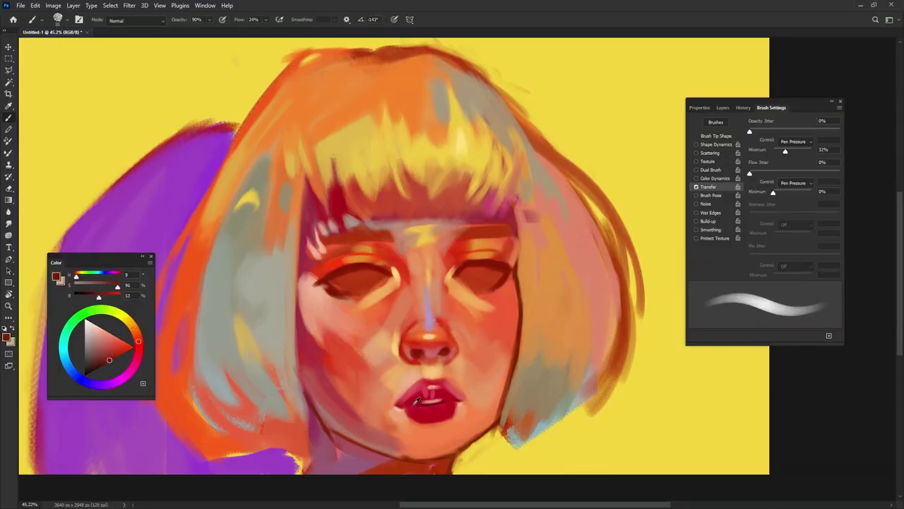
key(shift+Right)
key(shift+Right)
key(shift+Right)
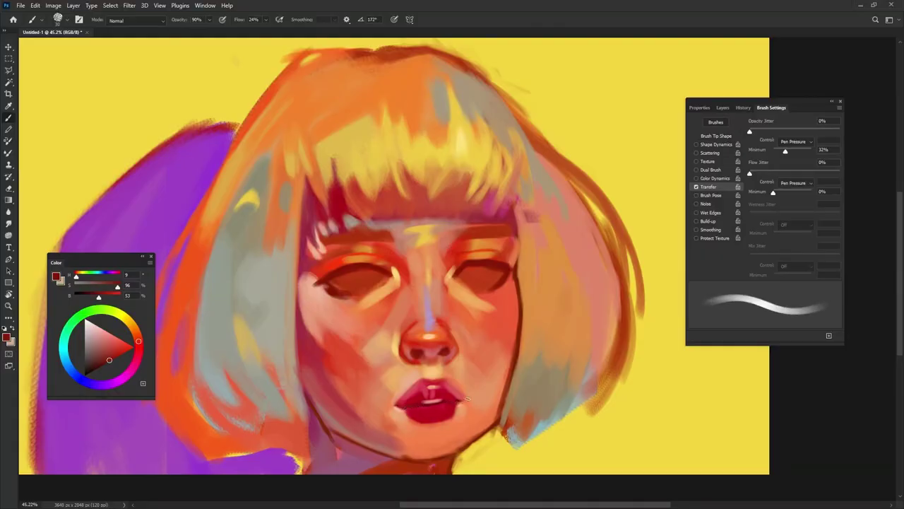
Refine the line between the lips and the teeth highlight with sampled dark red and pink, setting the brush angle to -173°
alt+click(456, 400)
alt+click(429, 400)
key(shift+Left)
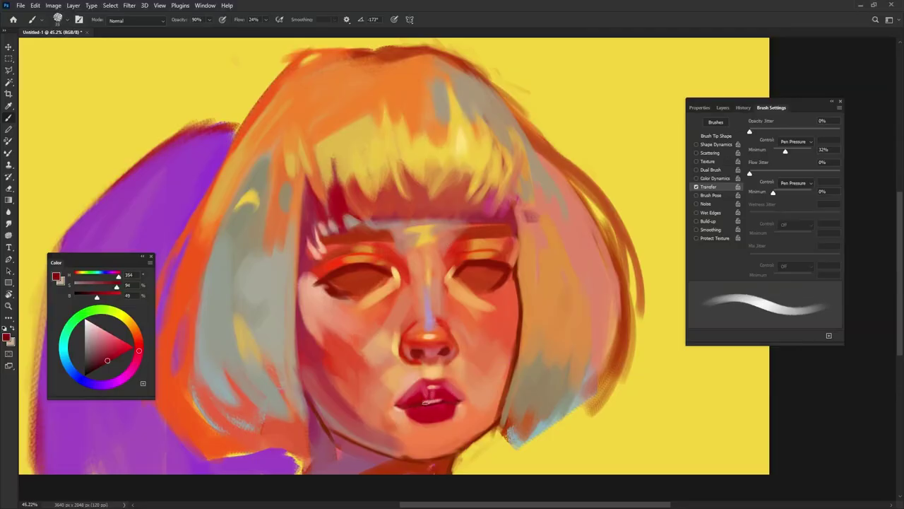
alt+click(422, 402)
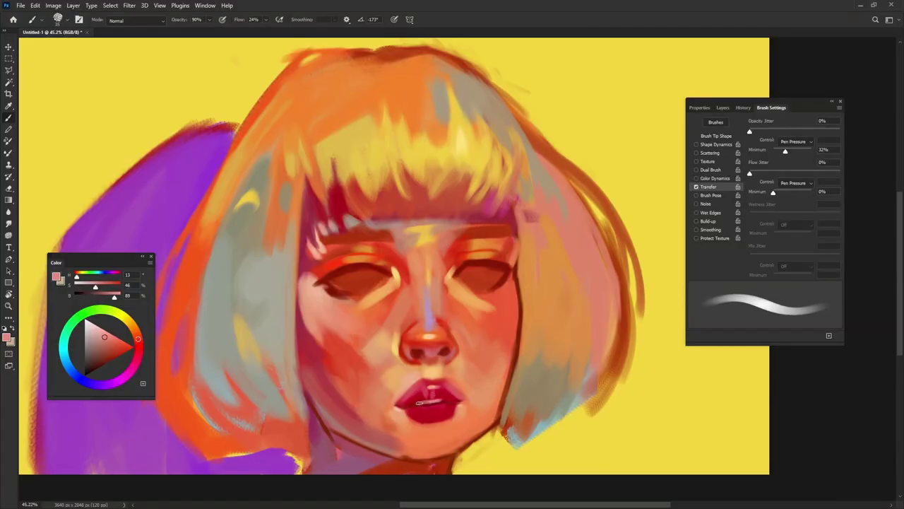
Brighten the lower lip with a vivid red (H 354, S 95, B 95) at 86% brush opacity, starting from the sampled lip red
alt+right_click(437, 402)
alt+right_click(459, 390)
alt+click(454, 395)
key(8)
key(7)
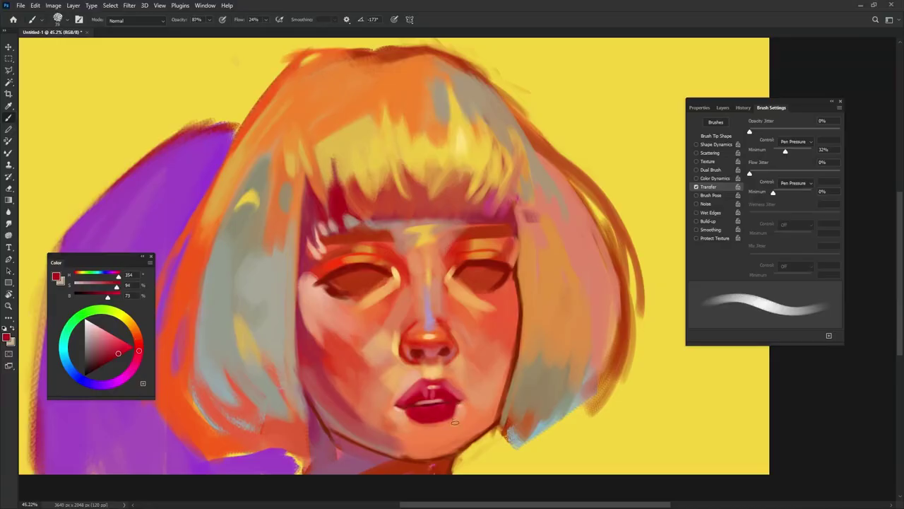
drag(119, 353, 151, 347)
drag(445, 404, 425, 405)
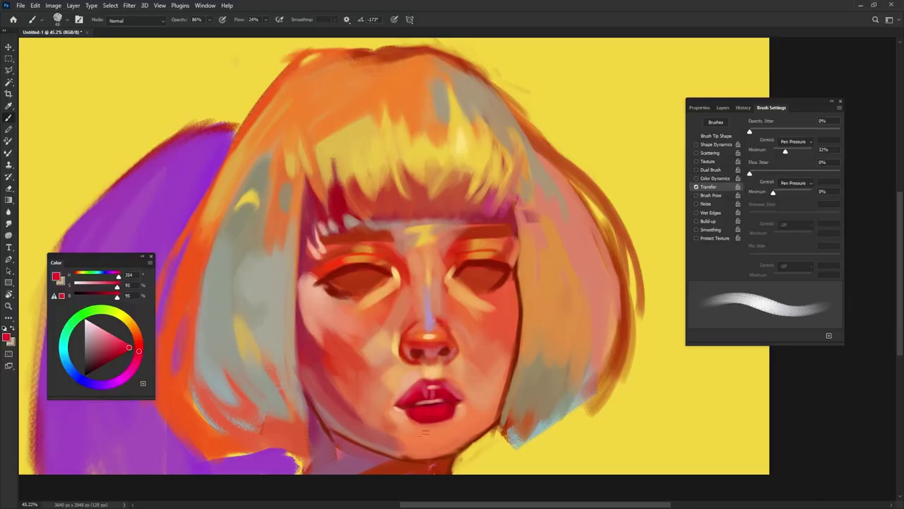
Add glossy highlights to the lower lip with a bright pink of hue 354 and the peach sampled from the nose tip
click(122, 332)
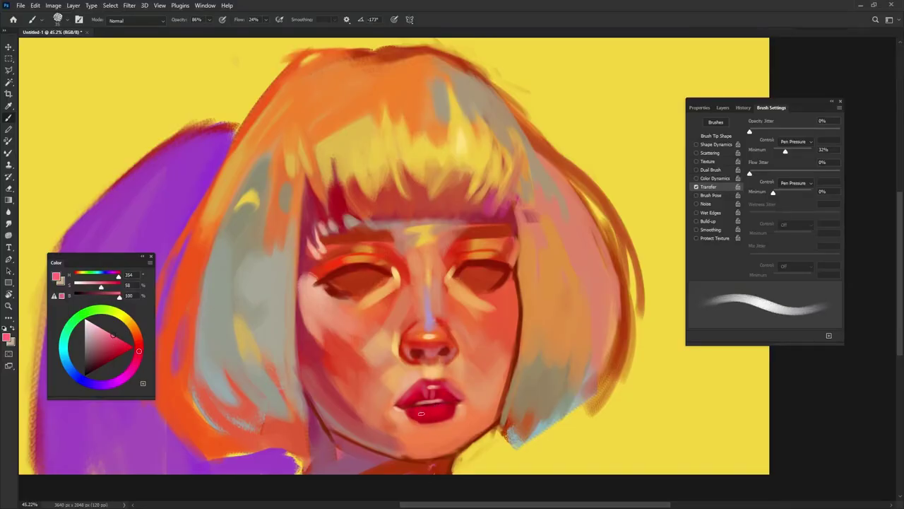
drag(443, 409, 448, 410)
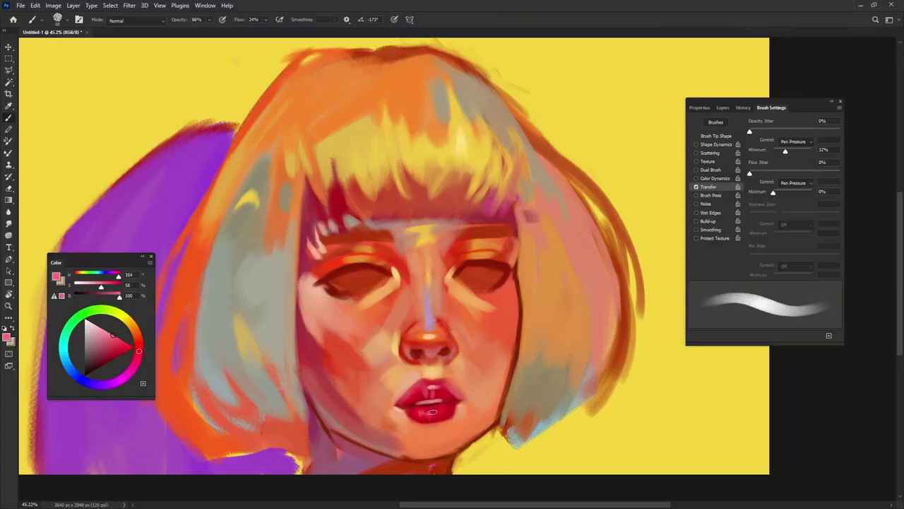
drag(464, 377, 459, 375)
alt+click(429, 332)
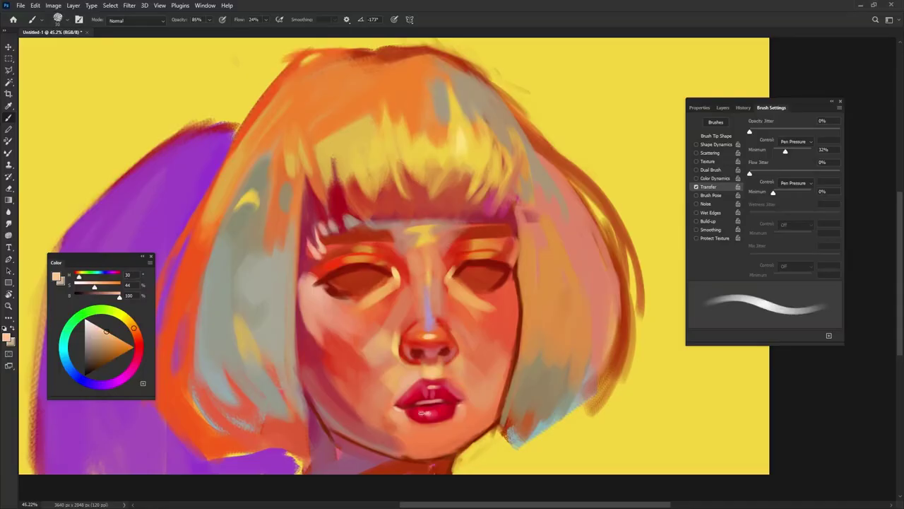
drag(454, 374, 456, 373)
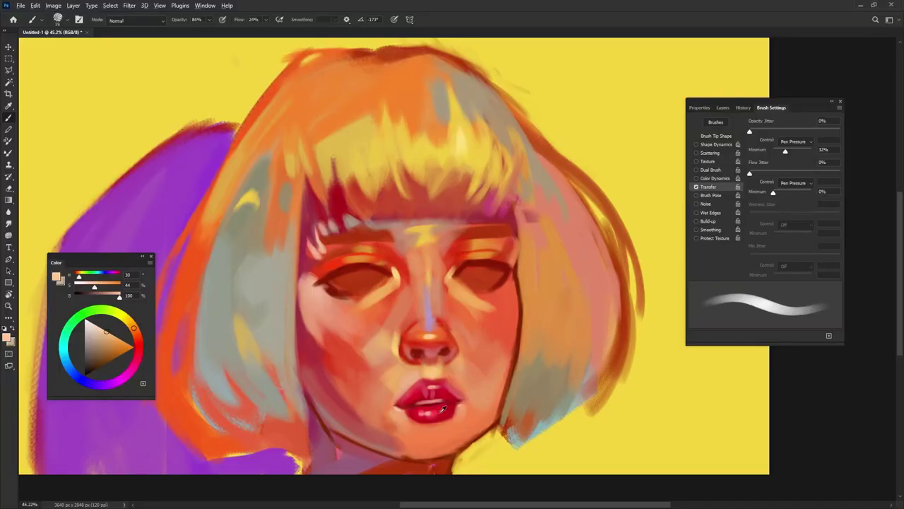
Clean up the lower lip's edges and corners with sampled lip reds and surrounding skin tone at 83% opacity, varying the brush size and angle
alt+click(414, 410)
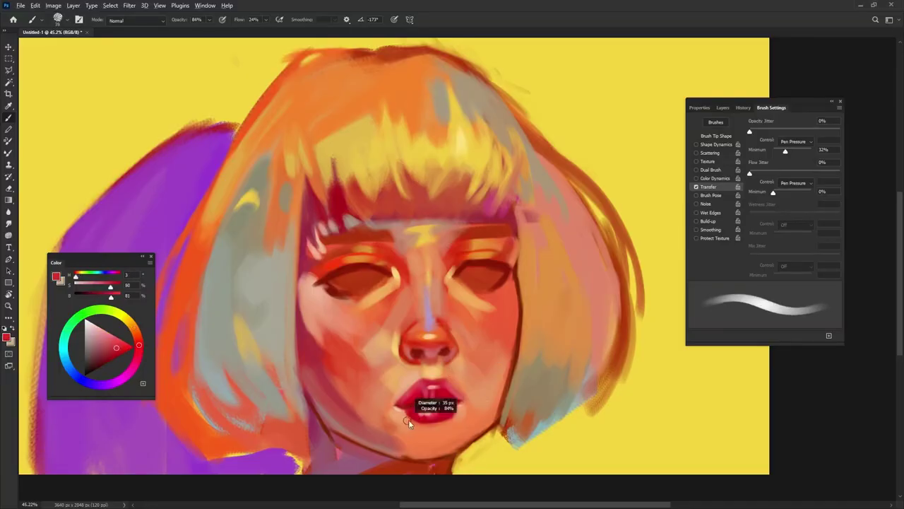
alt+click(396, 412)
key(8)
key(3)
alt+click(414, 417)
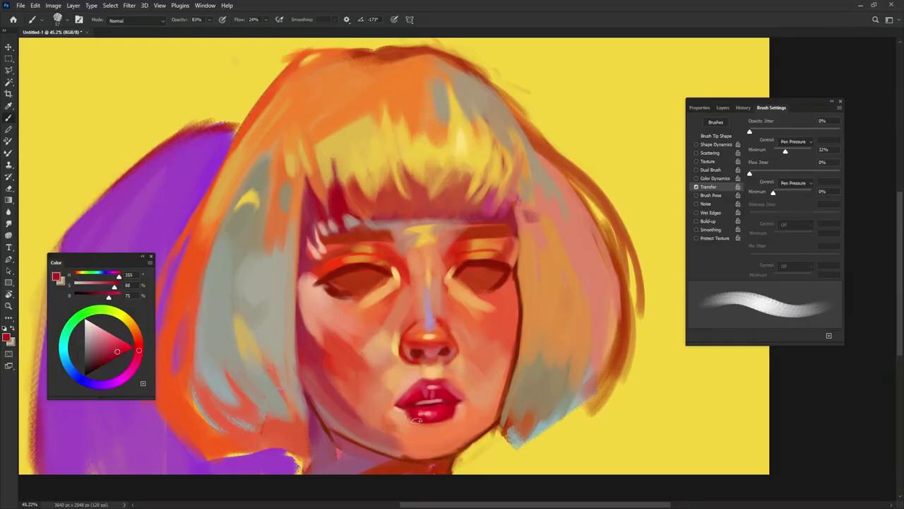
alt+click(459, 412)
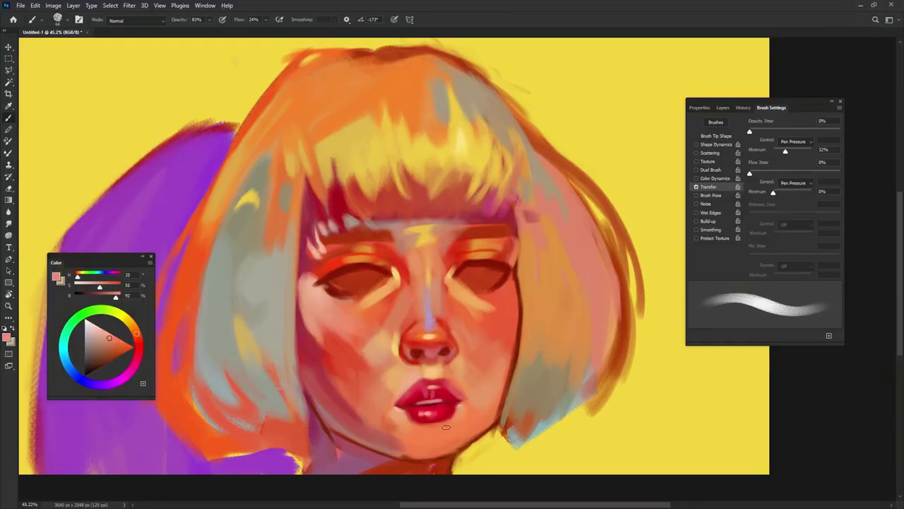
alt+click(443, 411)
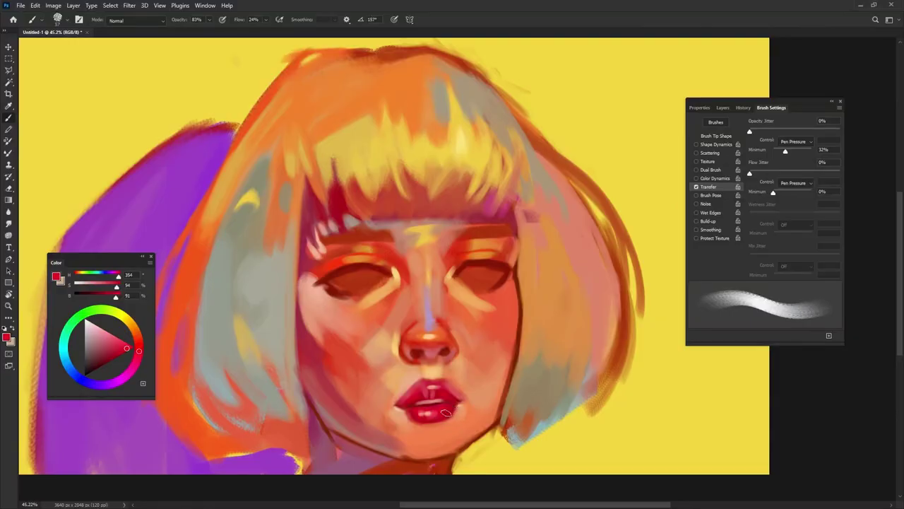
alt+click(409, 414)
Paint magenta shadows (H 330, S 69, B 66) under the outer corners of both eyes at 100% opacity, rotating the brush to 172°
alt+click(348, 326)
drag(355, 316, 347, 296)
alt+click(312, 254)
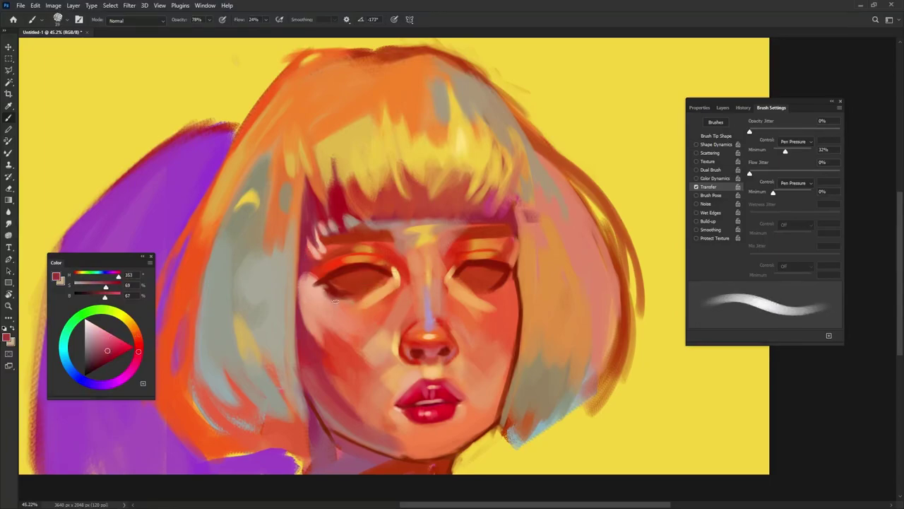
alt+click(308, 224)
alt+click(304, 257)
alt+click(189, 129)
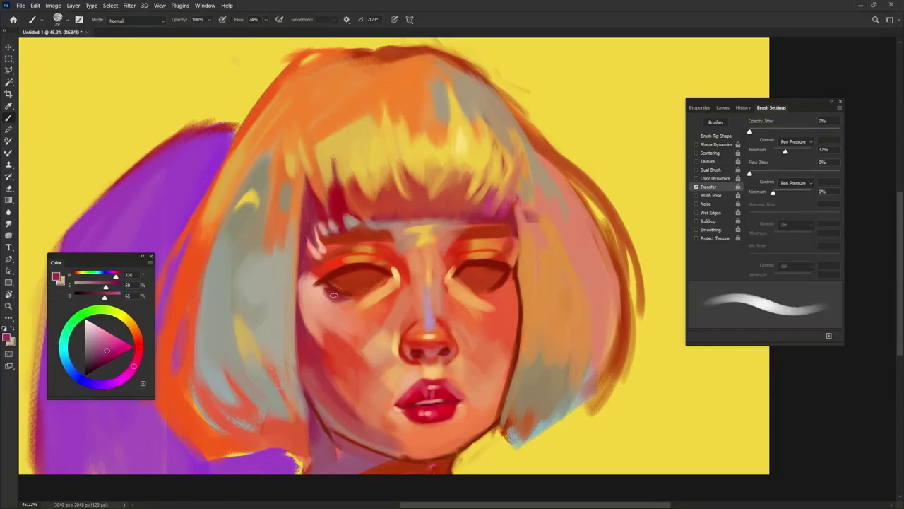
drag(327, 295, 340, 297)
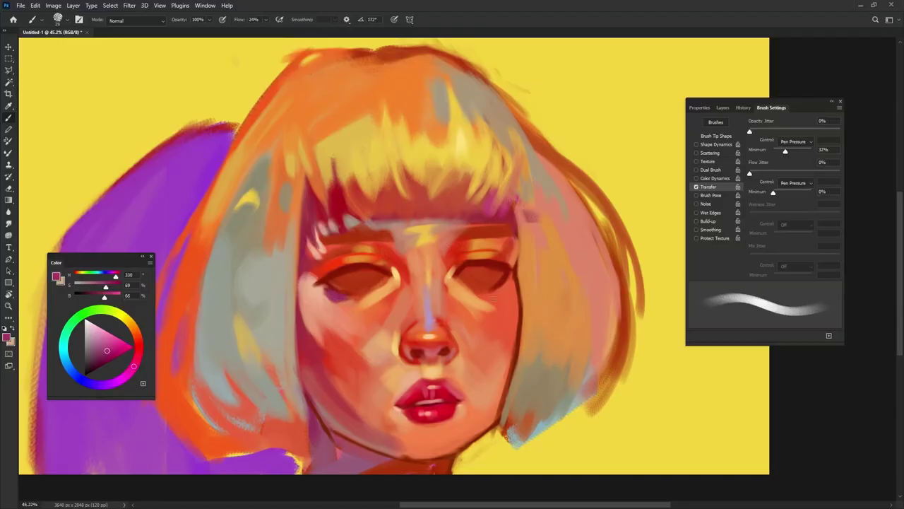
drag(495, 284, 502, 283)
Work sampled eyelid red (H 11, S 90, B 83) around the eyes at 98% opacity with an enlarged brush
key(9)
key(8)
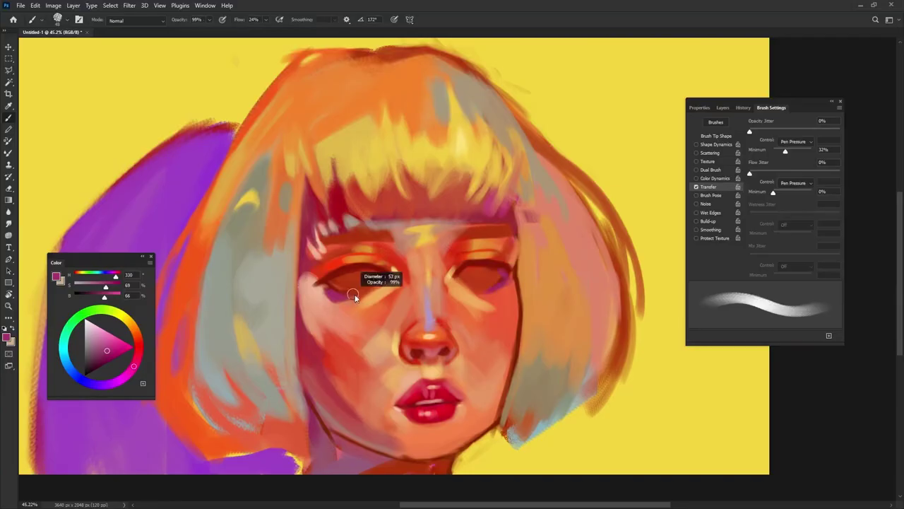
alt+click(392, 255)
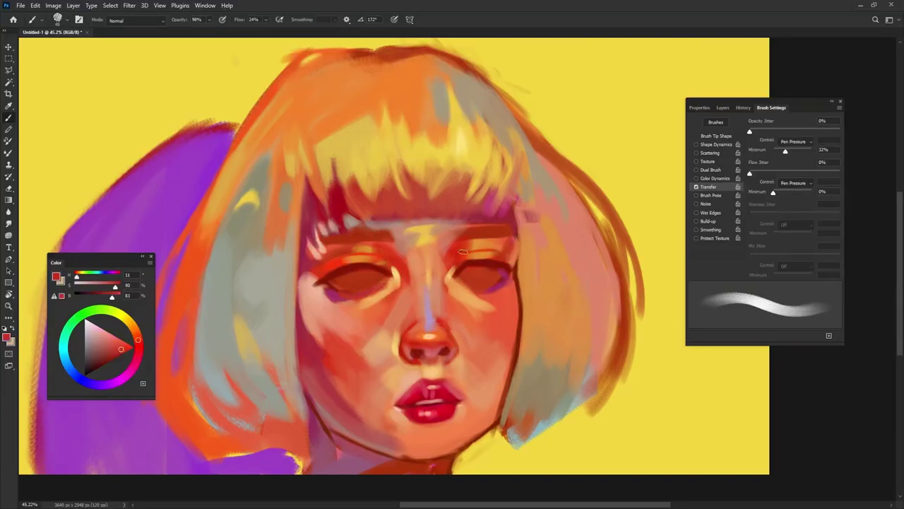
key(bracketright)
key(bracketright)
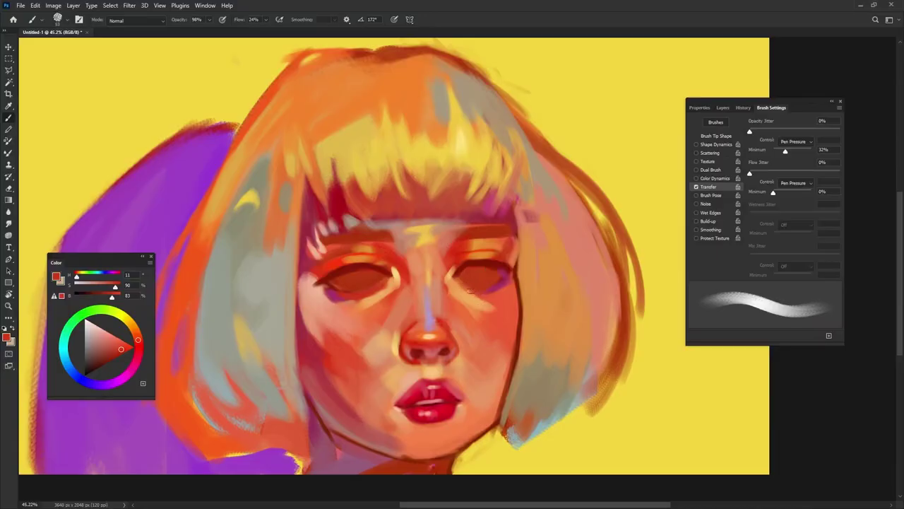
Blend the light patch under the right-hand eye into the cheek with sampled orange-reds and a resized brush
alt+click(468, 286)
mouse_move(479, 279)
mouse_down()
mouse_move(487, 281)
mouse_move(485, 300)
mouse_up()
alt+click(498, 298)
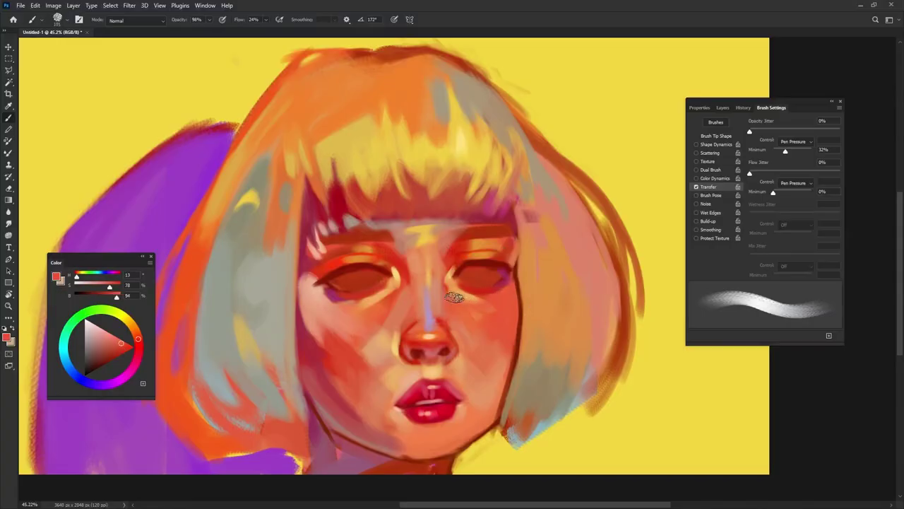
alt+right_click(502, 291)
drag(515, 288, 514, 325)
alt+click(506, 293)
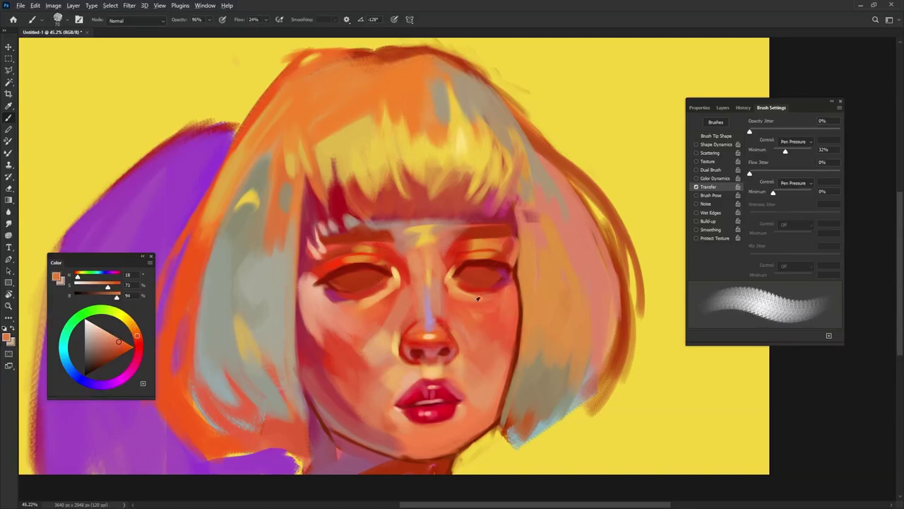
Blend the left-hand cheek below the eye with sampled orange-red (H 17, S 77, B 95), rotating the brush to -23°
alt+click(375, 313)
alt+right_click(362, 317)
alt+click(373, 310)
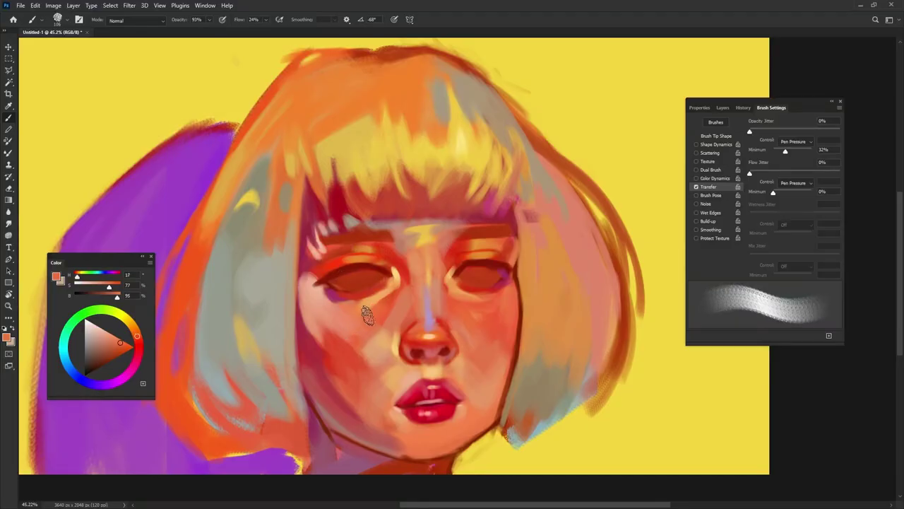
key(shift+Left)
key(shift+Left)
key(shift+Left)
mouse_move(353, 317)
mouse_down()
mouse_move(336, 330)
mouse_move(325, 320)
mouse_move(315, 283)
mouse_move(318, 324)
mouse_up()
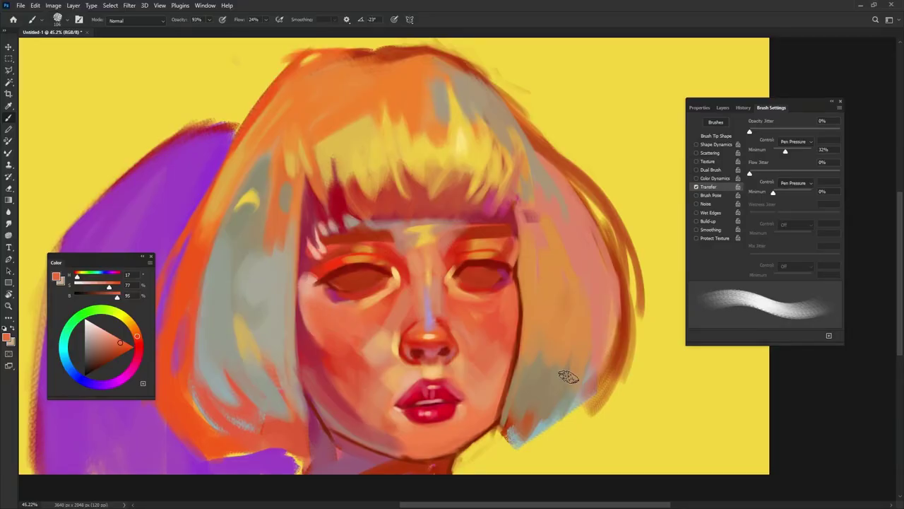
Add small accents to the hair on both sides of the fringe with sampled golden yellow and orange, using a steeper brush angle
alt+click(495, 161)
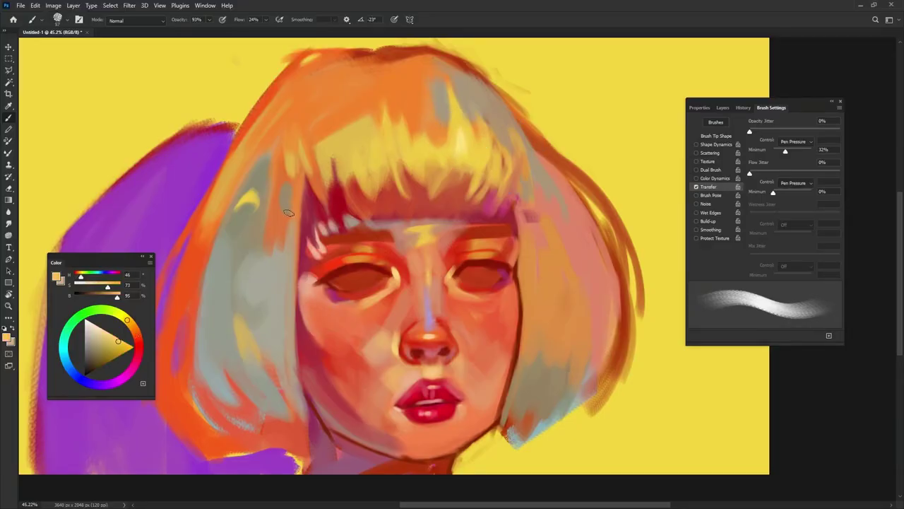
alt+click(275, 152)
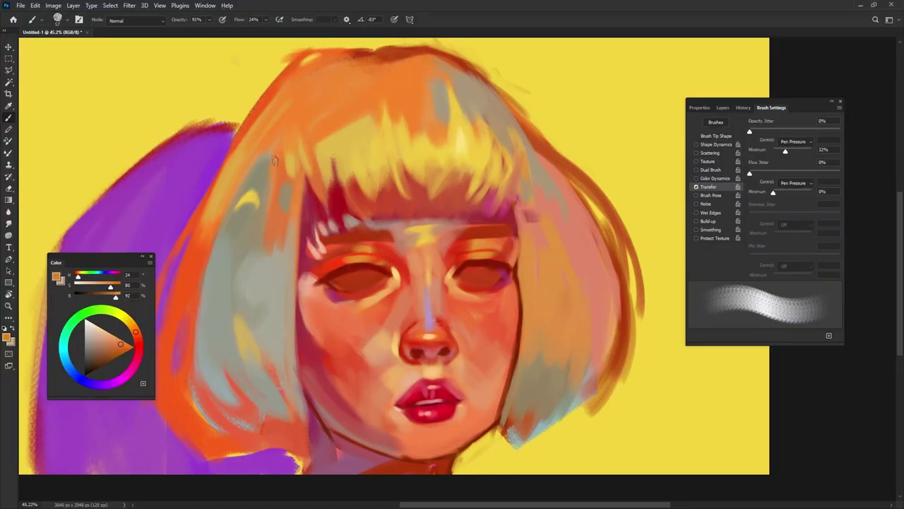
drag(585, 184, 590, 183)
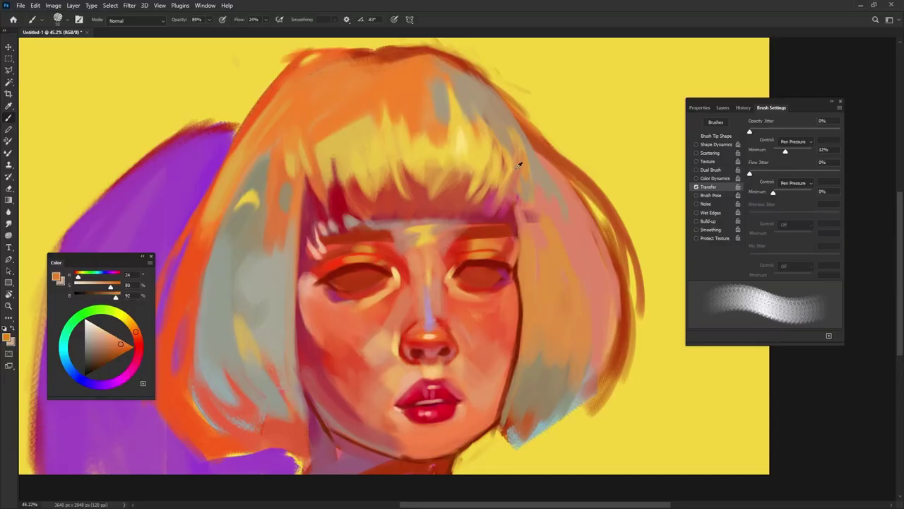
Paint muted grey-beige strands across the crown above the fringe, rotating the brush to -173° for the left-hand strand
alt+click(447, 96)
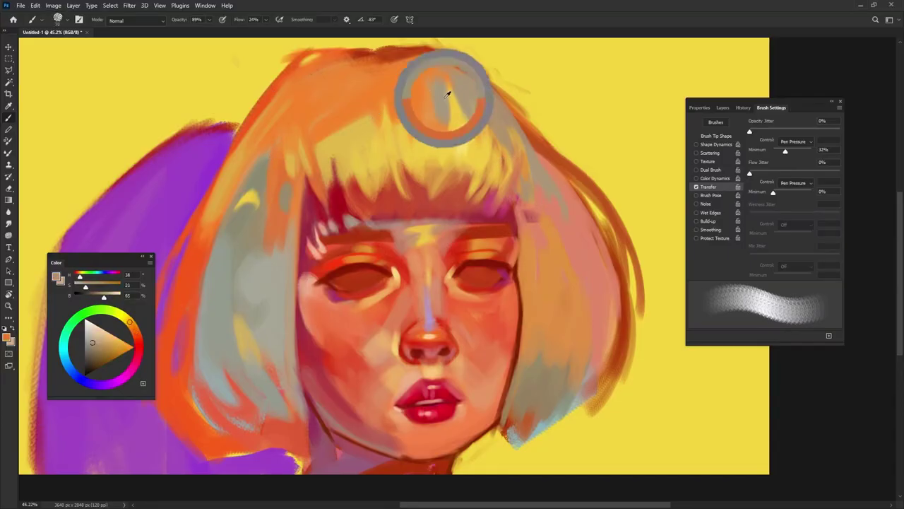
mouse_move(401, 85)
mouse_down()
mouse_move(394, 109)
mouse_move(413, 119)
mouse_up()
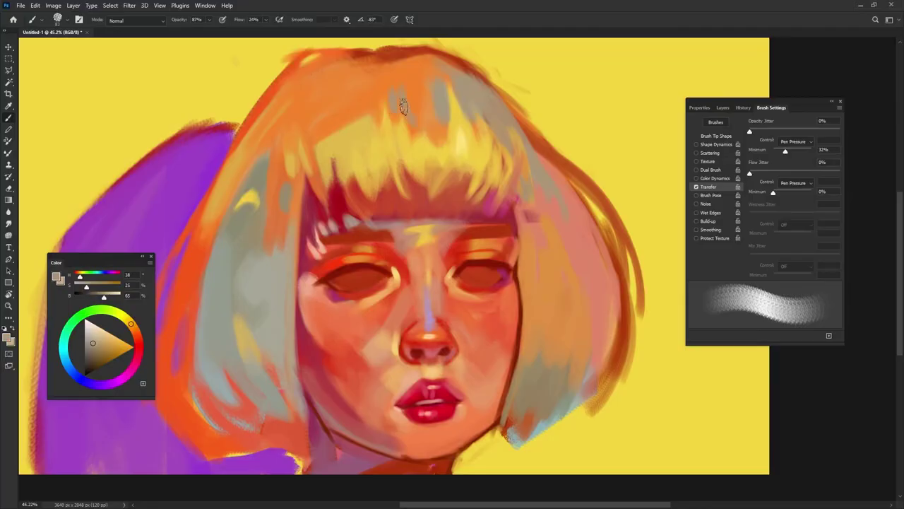
alt+click(366, 85)
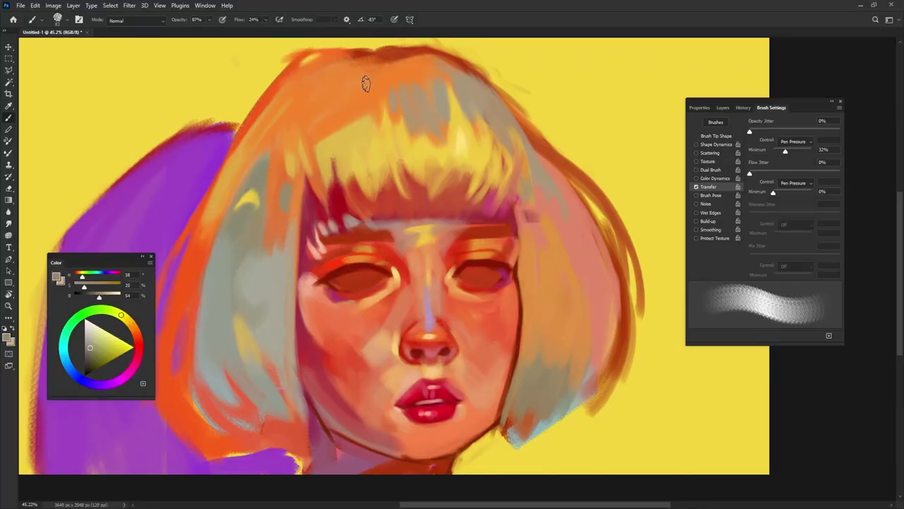
key(shift+Right)
key(shift+Right)
key(shift+Right)
key(shift+Right)
key(shift+Right)
key(shift+Right)
drag(335, 76, 314, 121)
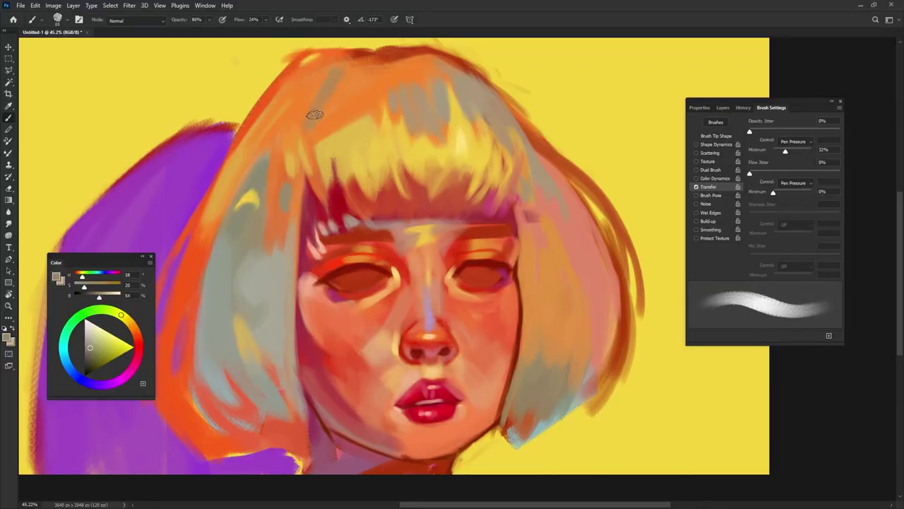
Cover the left side of the crown with sampled dark orange strokes that follow the hair, rotating the brush to 82°
alt+click(347, 90)
mouse_move(355, 81)
mouse_down()
mouse_move(360, 111)
mouse_move(374, 105)
mouse_move(370, 92)
mouse_move(314, 133)
mouse_move(318, 72)
mouse_move(305, 124)
mouse_up()
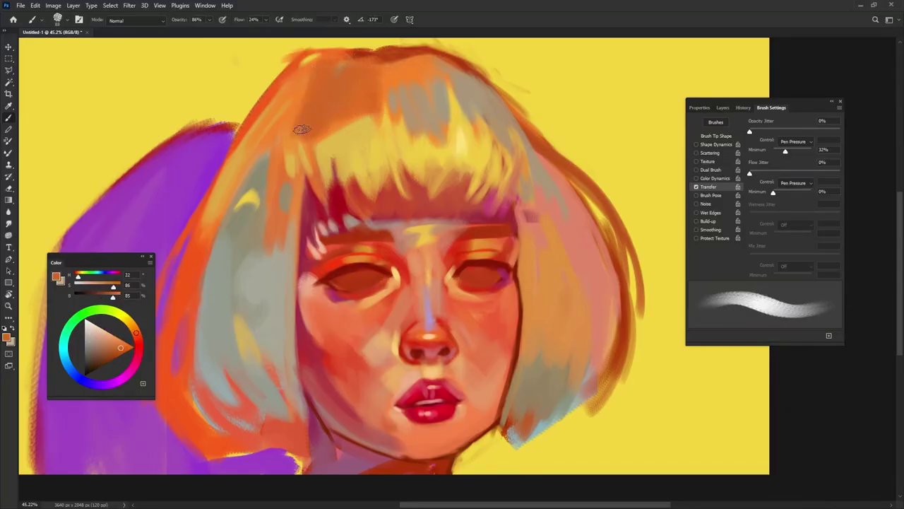
key(shift+Right)
key(shift+Right)
key(shift+Right)
key(shift+Right)
key(shift+Right)
key(shift+Right)
key(shift+Right)
alt+right_click(299, 103)
alt+click(317, 93)
mouse_move(317, 85)
mouse_down()
mouse_move(308, 82)
mouse_move(234, 188)
mouse_move(246, 178)
mouse_up()
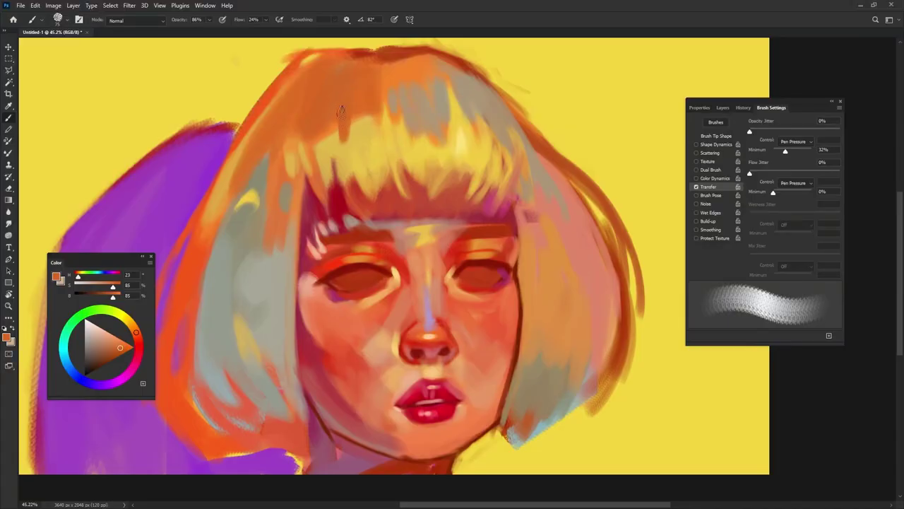
Extend the fringe upward into the crown with golden-yellow strands, refining their tips with sampled orange and yellow
alt+click(357, 144)
drag(351, 134, 345, 147)
drag(353, 104, 344, 148)
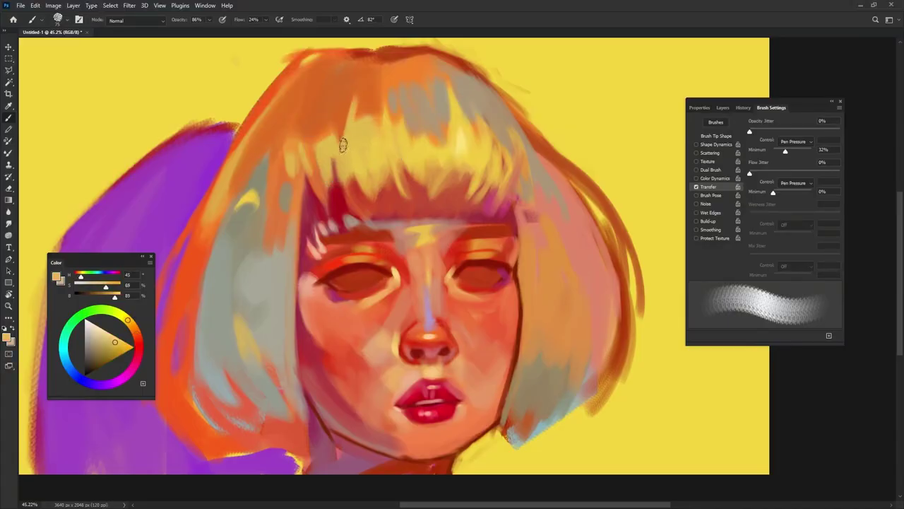
alt+click(354, 105)
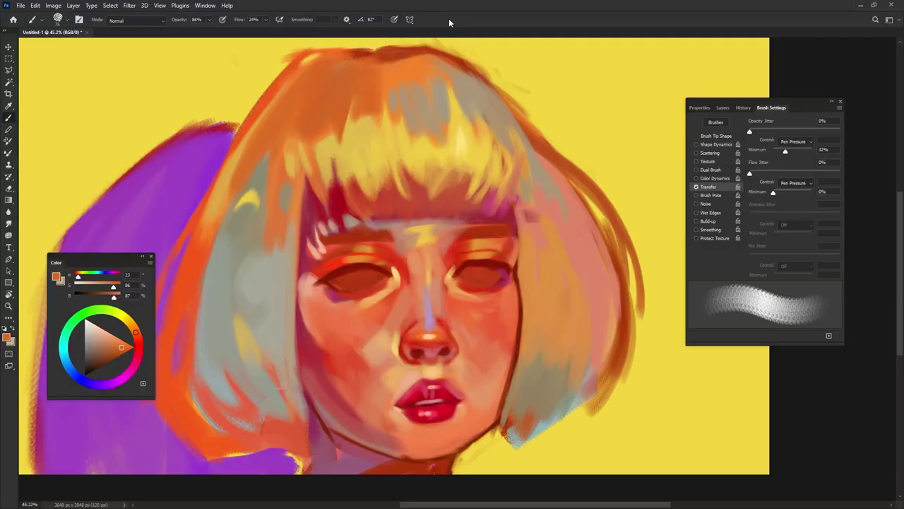
alt+click(583, 137)
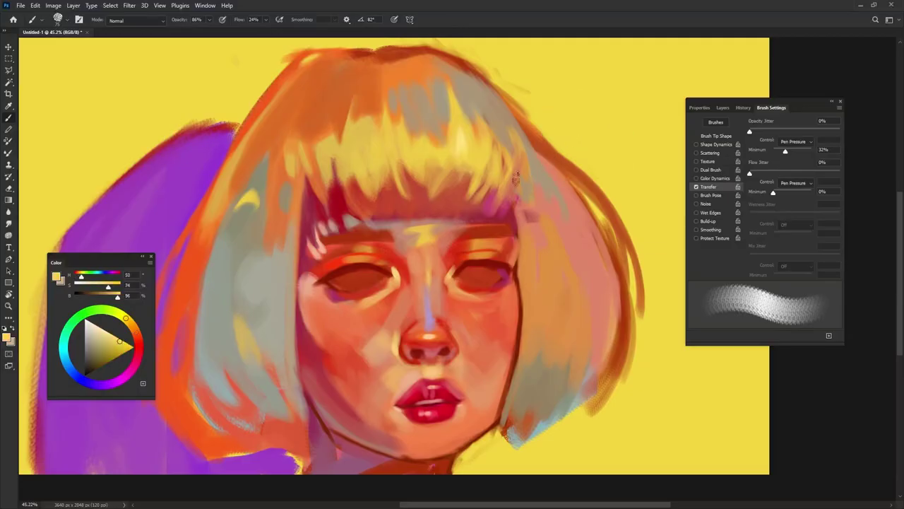
Paint vivid orange strands (H 23, S 94, B 98) into the left-hand hair at a 112° brush angle and soften them with sampled grey
alt+click(269, 229)
drag(297, 341, 307, 339)
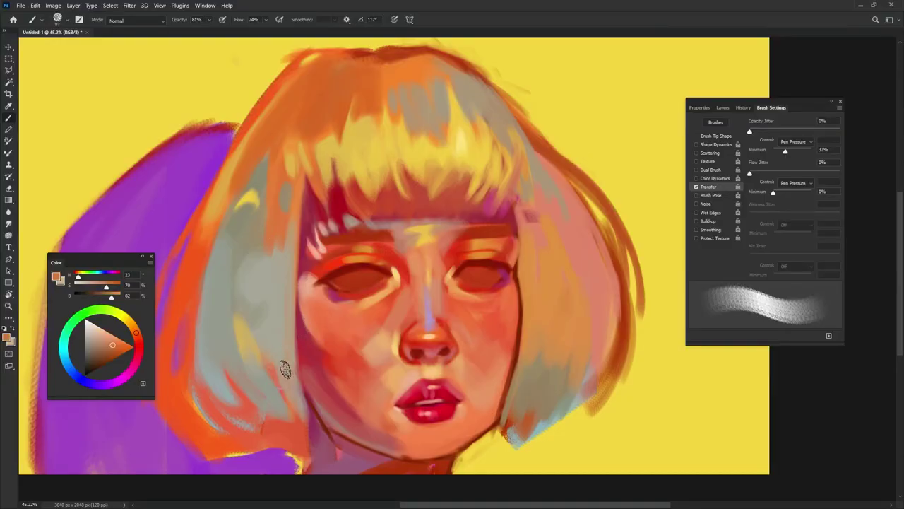
alt+click(274, 168)
click(130, 347)
mouse_move(287, 396)
mouse_down()
mouse_move(275, 287)
mouse_move(285, 385)
mouse_up()
drag(276, 315, 280, 363)
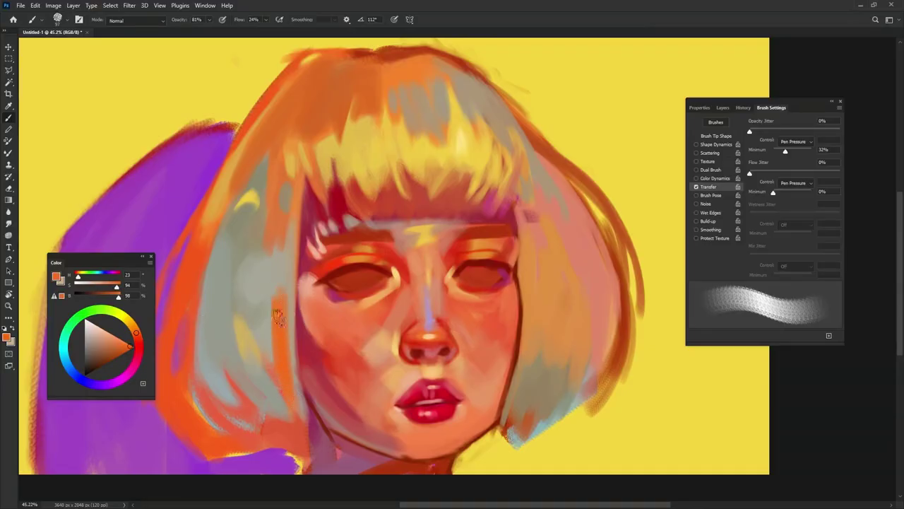
alt+click(281, 275)
drag(567, 282, 551, 292)
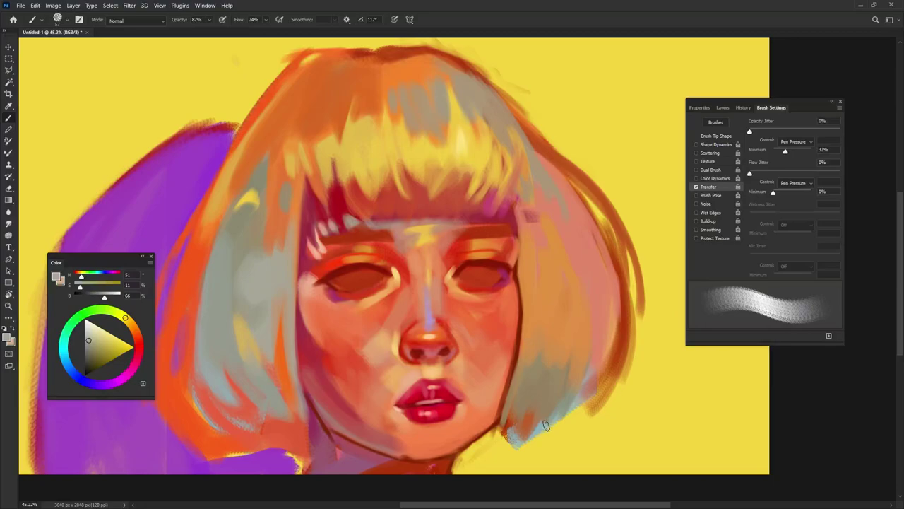
Blend the lower half of the right-hand hair with sampled tan (H 42, S 34, B 61) and orange (H 28, S 71, B 86)
alt+right_click(554, 293)
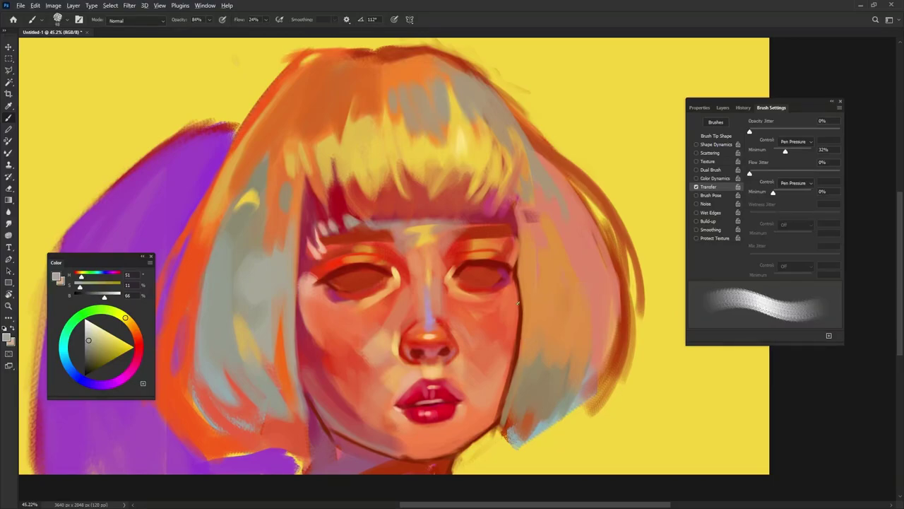
alt+click(470, 149)
alt+right_click(583, 311)
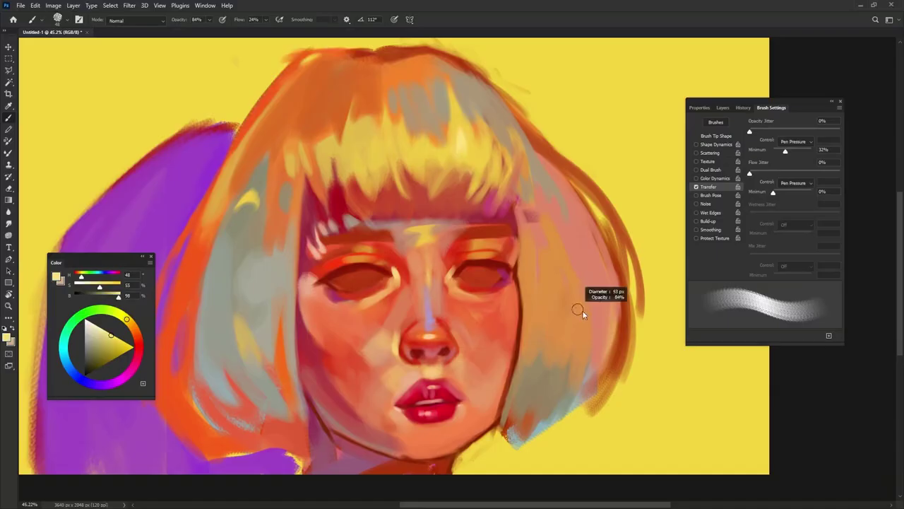
alt+click(544, 369)
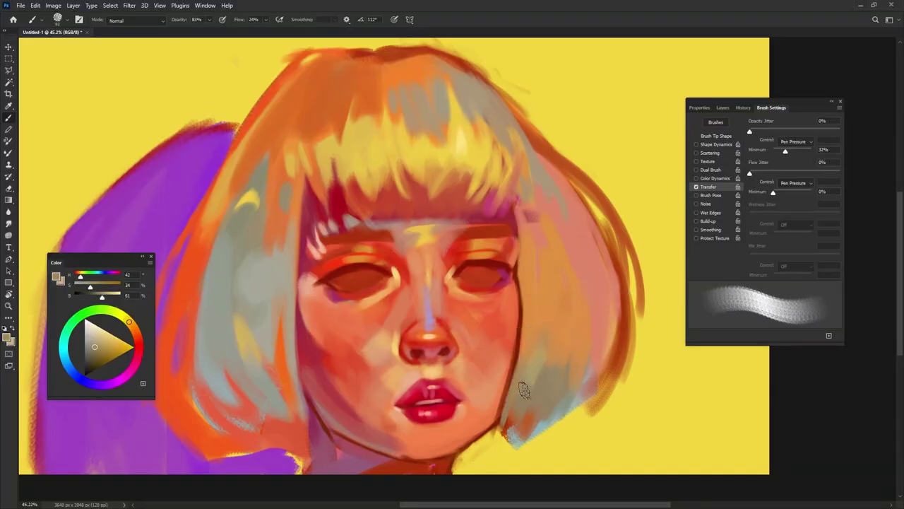
alt+click(558, 289)
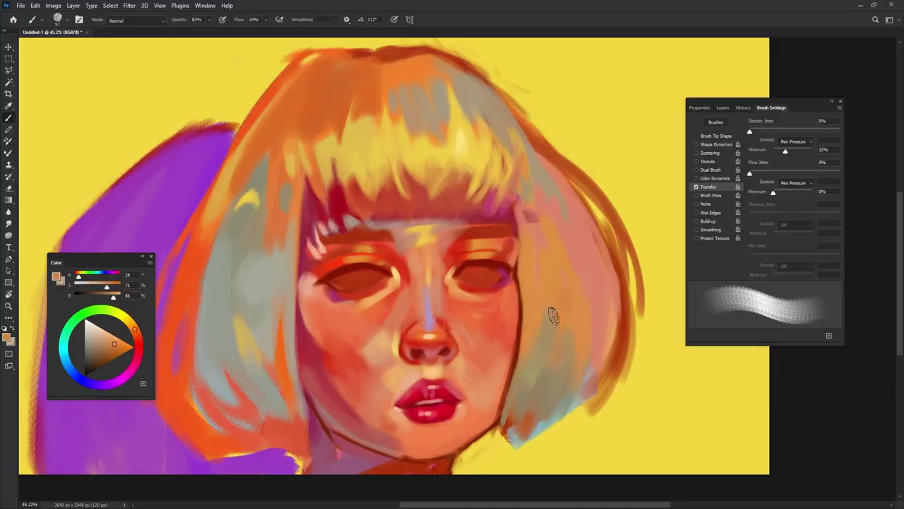
alt+click(551, 379)
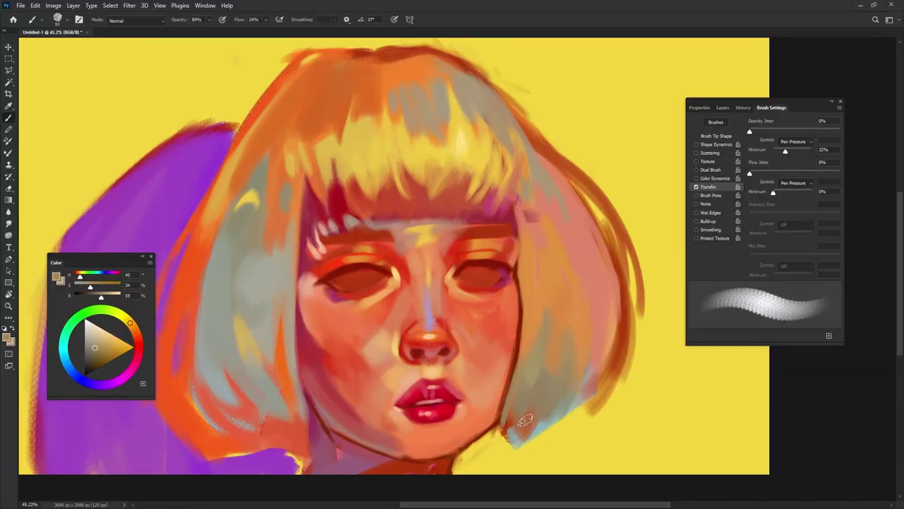
Paint dark red shadow (H 9, S 95, B 52) along the underside of the bob on both sides of the neck
alt+click(335, 279)
mouse_move(288, 453)
mouse_down()
mouse_move(268, 452)
mouse_move(287, 438)
mouse_move(291, 456)
mouse_move(297, 445)
mouse_move(282, 436)
mouse_move(252, 441)
mouse_move(289, 439)
mouse_move(277, 444)
mouse_move(212, 442)
mouse_move(292, 454)
mouse_move(295, 445)
mouse_up()
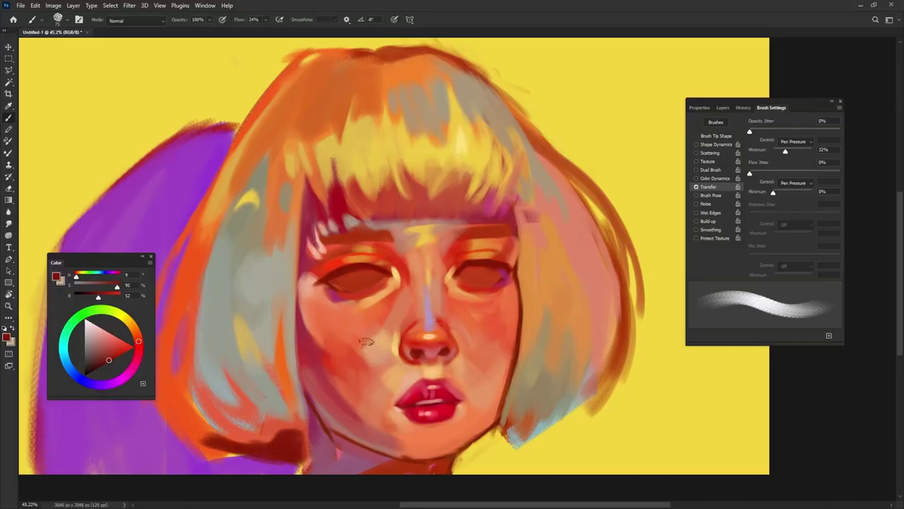
mouse_move(459, 460)
mouse_down()
mouse_move(504, 435)
mouse_move(518, 444)
mouse_move(466, 461)
mouse_up()
mouse_move(516, 434)
mouse_down()
mouse_move(481, 456)
mouse_move(574, 411)
mouse_up()
Extend the tips of the right-hand hair down beside the jaw with sampled grey
alt+click(554, 406)
mouse_move(509, 431)
mouse_down()
mouse_move(502, 440)
mouse_move(517, 410)
mouse_move(530, 417)
mouse_move(540, 389)
mouse_move(546, 419)
mouse_move(505, 443)
mouse_move(542, 441)
mouse_move(509, 450)
mouse_move(515, 440)
mouse_move(505, 457)
mouse_move(503, 450)
mouse_up()
alt+click(503, 448)
Rotate the brush to -143° and refine the ragged bottom edge of the right-hand hair with background yellow (H 50, S 74, B 96)
key(shift+Right)
key(shift+Right)
key(shift+Right)
key(shift+Right)
key(shift+Right)
key(shift+Right)
key(shift+Right)
key(shift+Right)
alt+click(495, 463)
key(shift+Right)
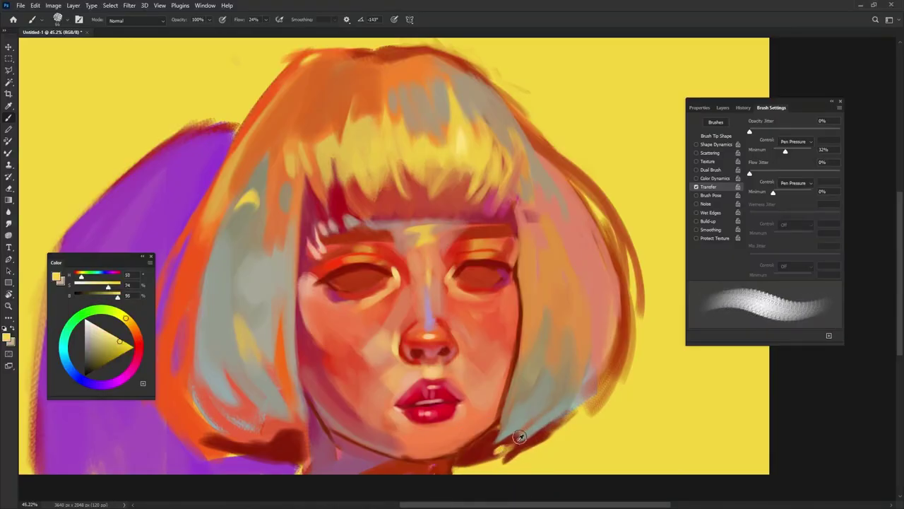
alt+click(519, 439)
alt+click(478, 463)
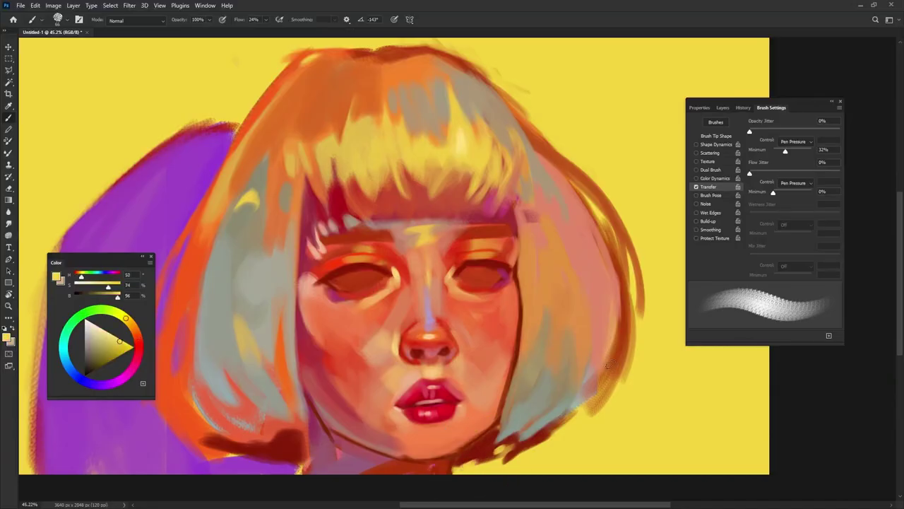
Extend the dark red-brown edge (H 10, S 93, B 53) from the right-hand hair tips up along the outer contour
alt+click(483, 451)
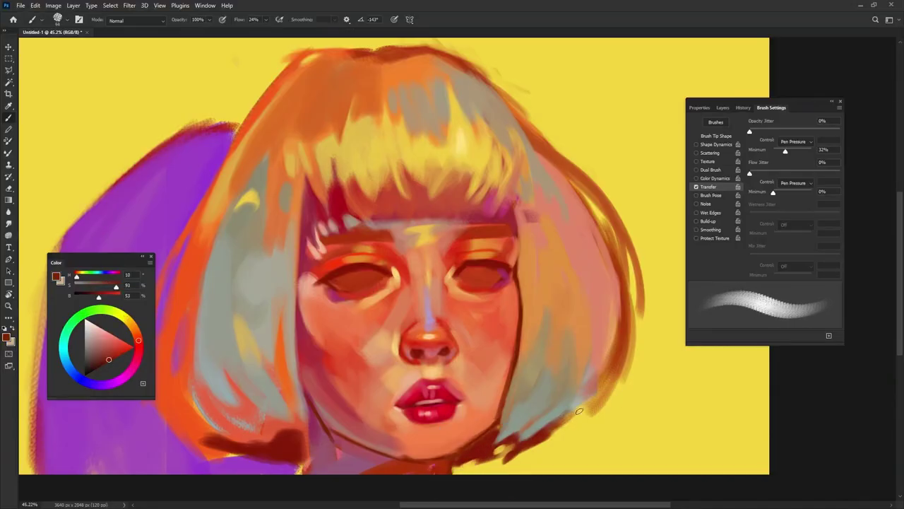
mouse_move(543, 440)
mouse_down()
mouse_move(609, 389)
mouse_move(624, 366)
mouse_up()
drag(560, 425, 621, 360)
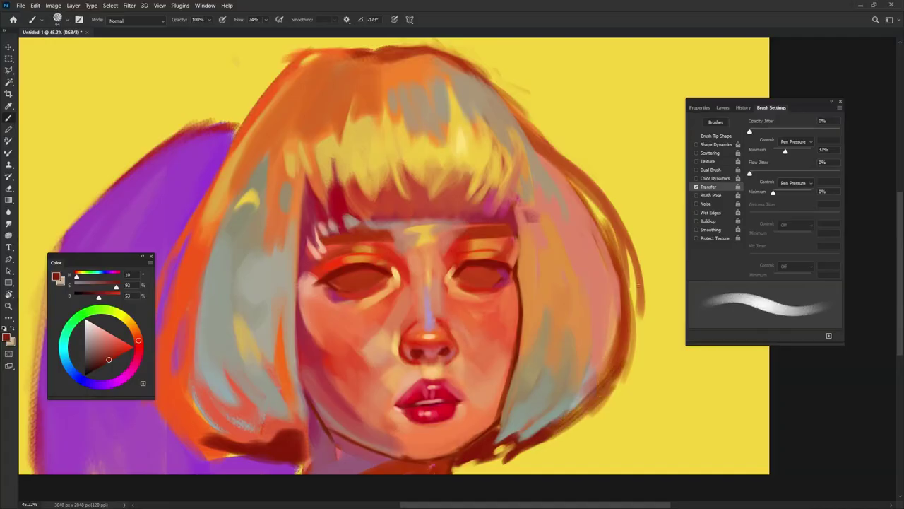
drag(627, 291, 578, 415)
drag(628, 319, 557, 427)
drag(598, 343, 610, 346)
Blend the middle of the right-hand hair with sampled tan (H 32, S 53, B 72) and golden yellow (H 47, S 73, B 95)
alt+click(572, 357)
alt+right_click(590, 308)
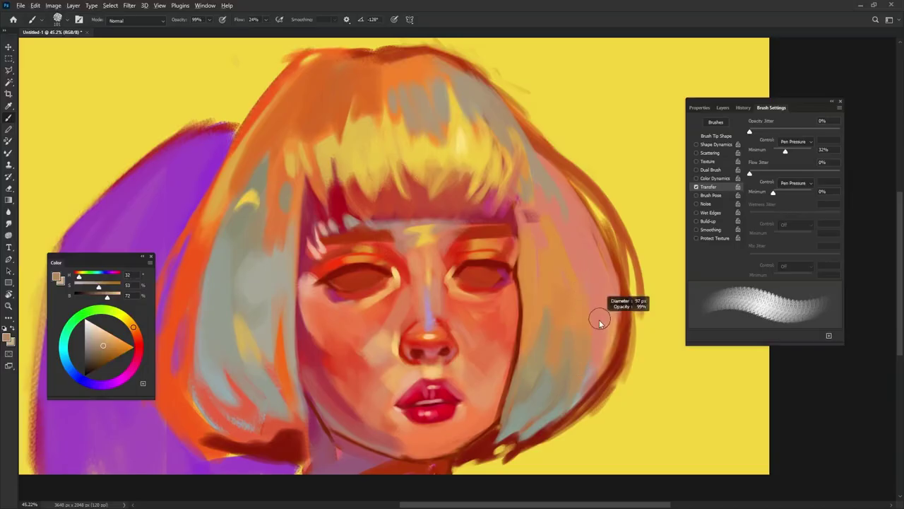
alt+click(486, 165)
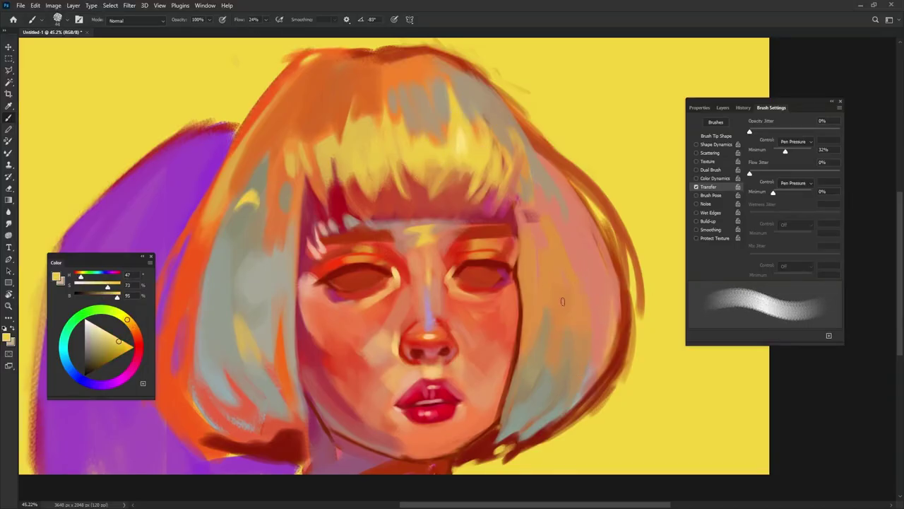
Draw thin dark brown strands (H 12, S 93, B 54) down the inner right-hand hair and soften them with sampled orange and tan
alt+click(533, 439)
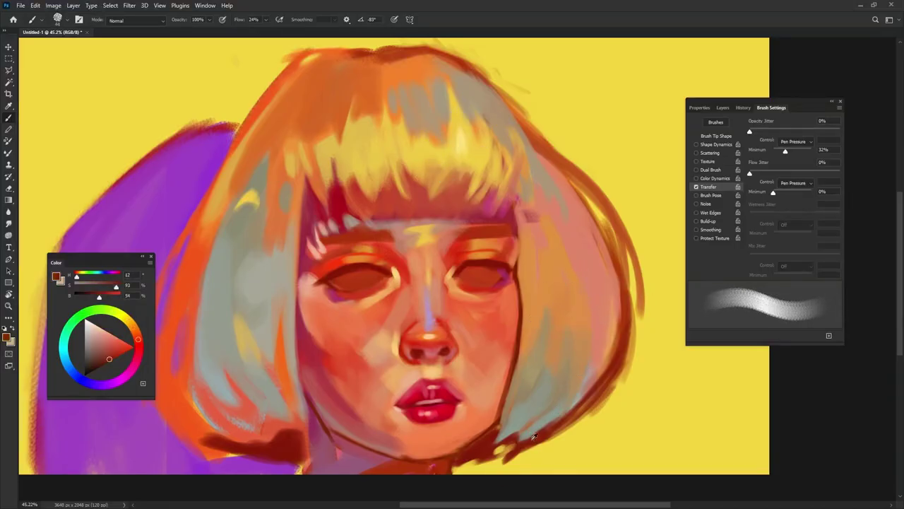
drag(542, 224, 524, 386)
mouse_move(544, 223)
mouse_down()
mouse_move(553, 292)
mouse_move(537, 397)
mouse_up()
alt+click(538, 223)
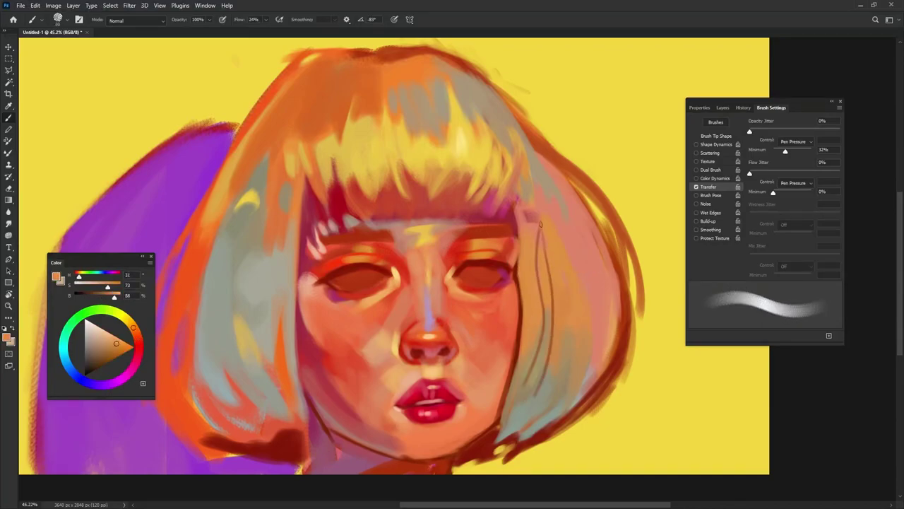
alt+click(532, 360)
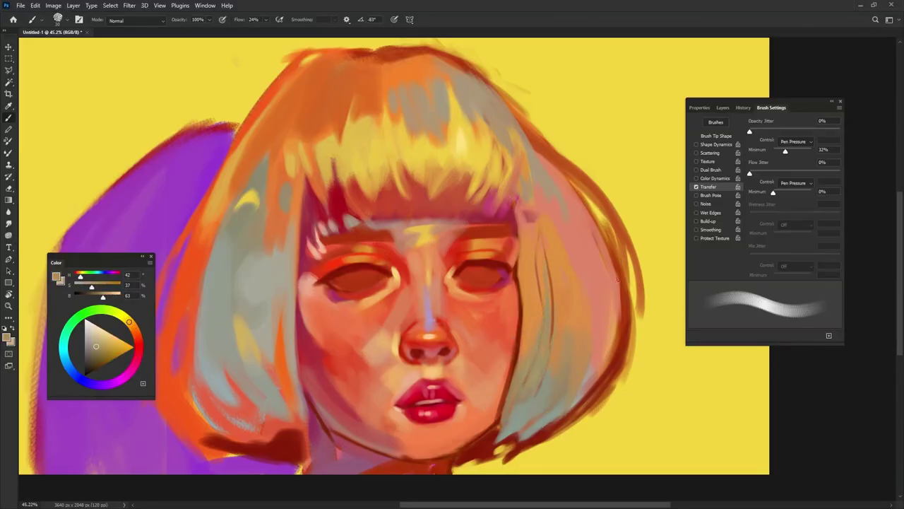
Add small yellow highlights to the outer pink section of the right-hand hair and blend them with sampled orange
alt+click(583, 340)
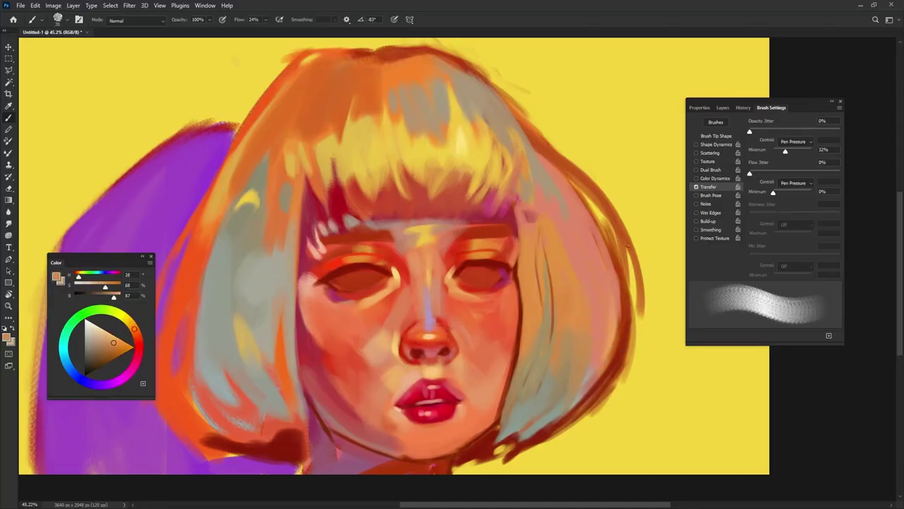
alt+click(637, 189)
drag(596, 267, 596, 298)
alt+click(586, 254)
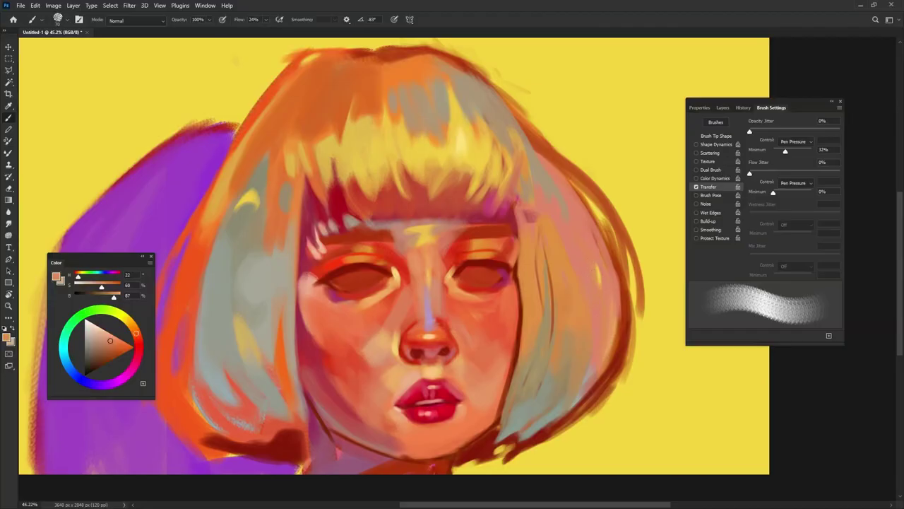
Rotate the brush to -38° and clean up the outer contour of the right-hand hair with background yellow (H 49, S 74, B 96)
alt+click(634, 185)
alt+click(585, 161)
key(shift+Left)
key(shift+Left)
key(shift+Left)
drag(581, 167, 642, 262)
drag(576, 145, 651, 311)
drag(610, 181, 644, 305)
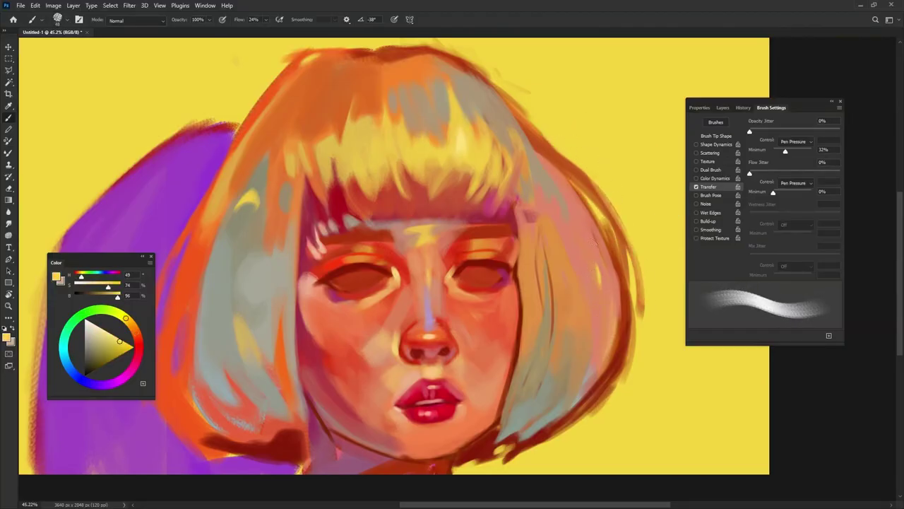
Fill the outer strand along the upper right-hand contour of the hair with sampled brown-orange
alt+click(566, 171)
drag(576, 180, 614, 266)
drag(586, 194, 612, 239)
Extend golden-yellow strands from both ends of the fringe into the side hair, blending the left crown with sampled orange (H 21, S 85, B 86)
alt+click(481, 152)
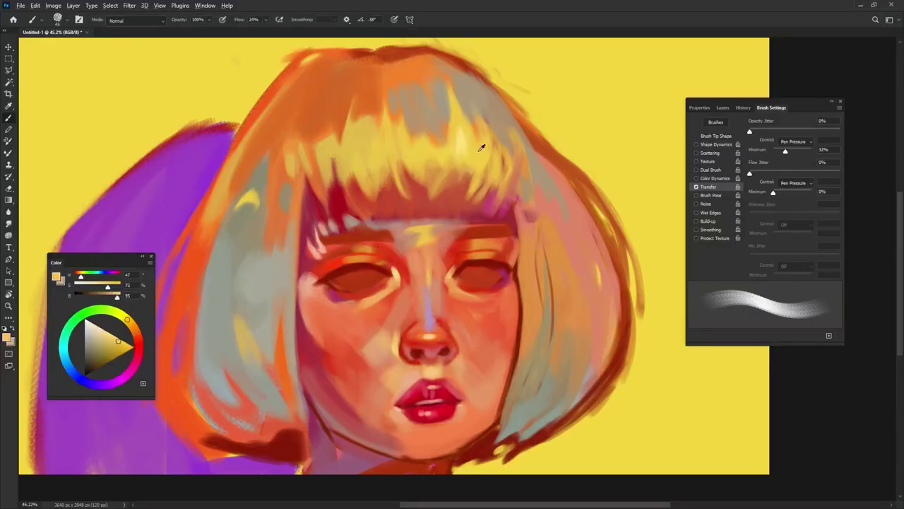
mouse_move(523, 151)
mouse_down()
mouse_move(521, 169)
mouse_move(518, 138)
mouse_move(513, 161)
mouse_up()
alt+click(328, 145)
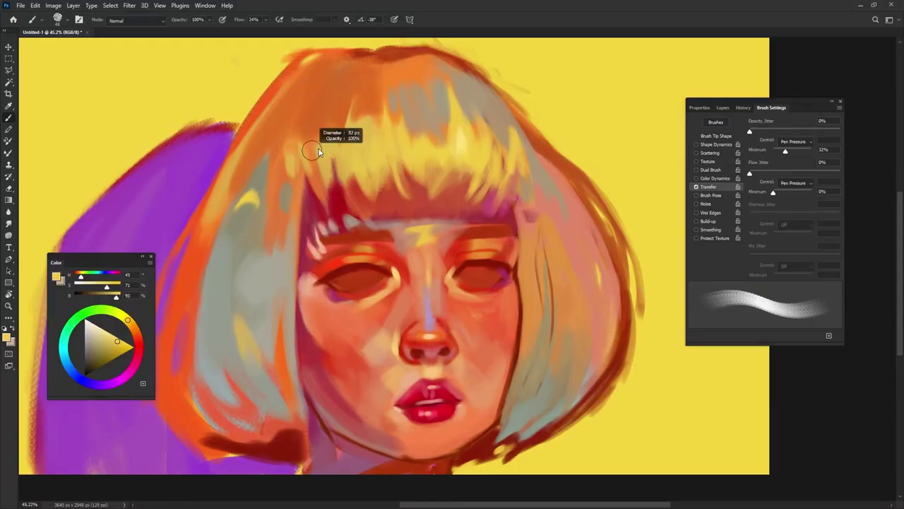
mouse_move(295, 136)
mouse_down()
mouse_move(288, 106)
mouse_move(243, 169)
mouse_move(304, 89)
mouse_move(285, 138)
mouse_move(310, 86)
mouse_move(268, 156)
mouse_up()
alt+click(309, 86)
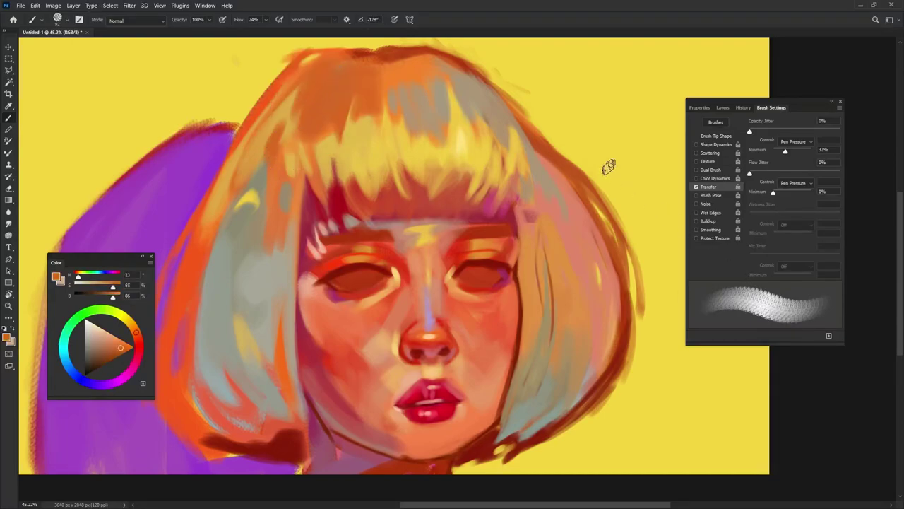
Paint sampled grey strands over the left cheek edge and dark red strands (H 15, S 94, B 54) beside the right cheek
alt+click(276, 277)
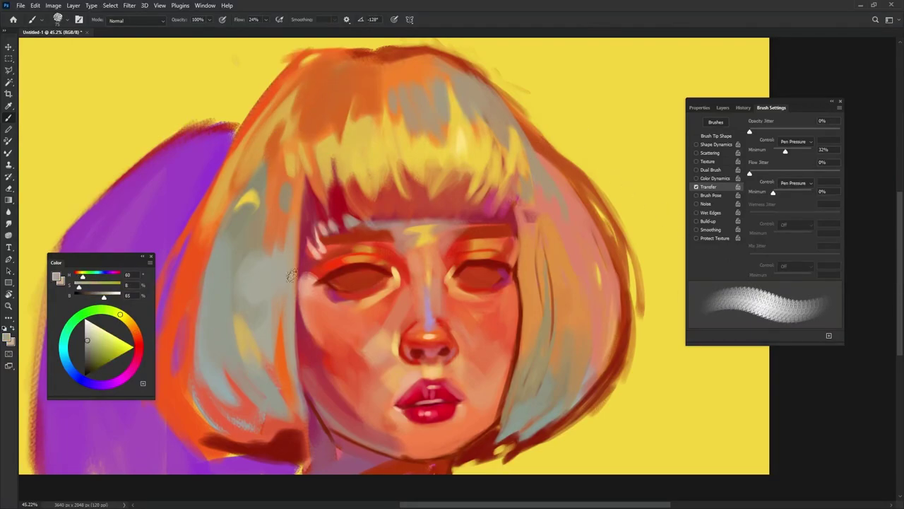
alt+click(291, 292)
mouse_move(296, 321)
mouse_down()
mouse_move(318, 359)
mouse_move(284, 284)
mouse_move(318, 356)
mouse_up()
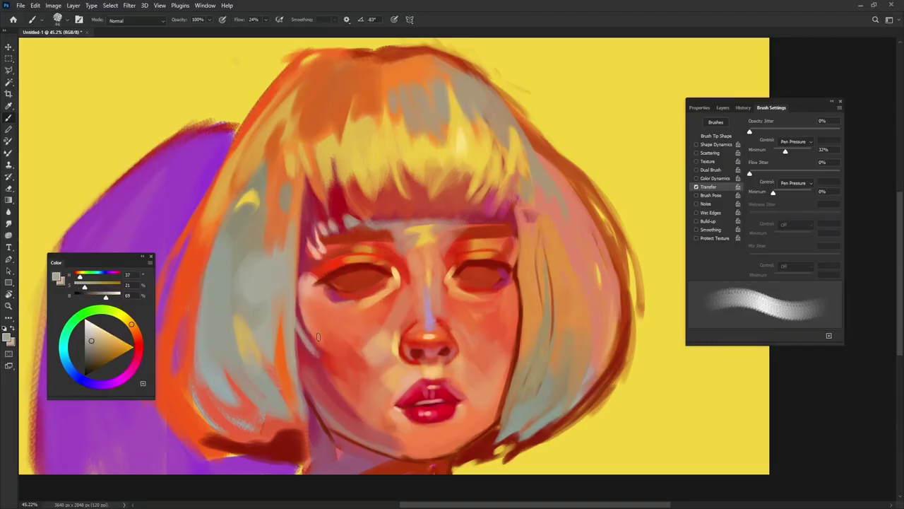
alt+click(520, 342)
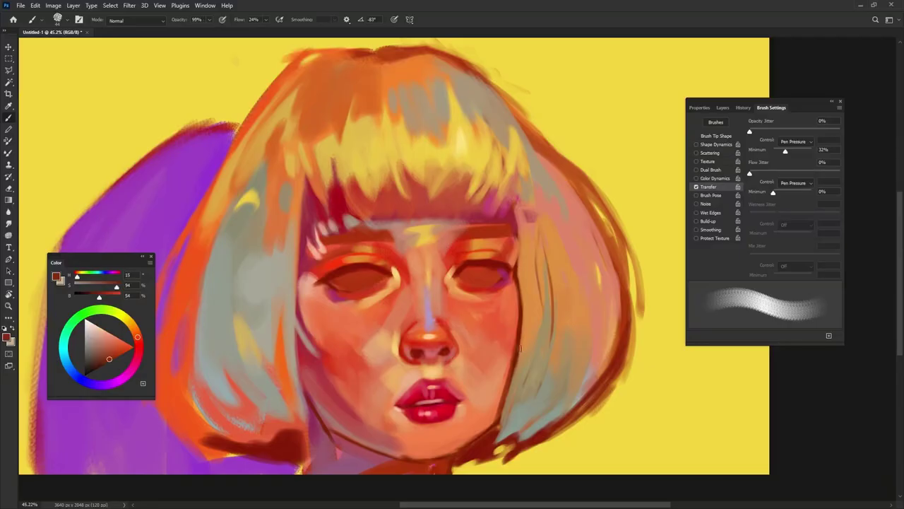
alt+click(535, 316)
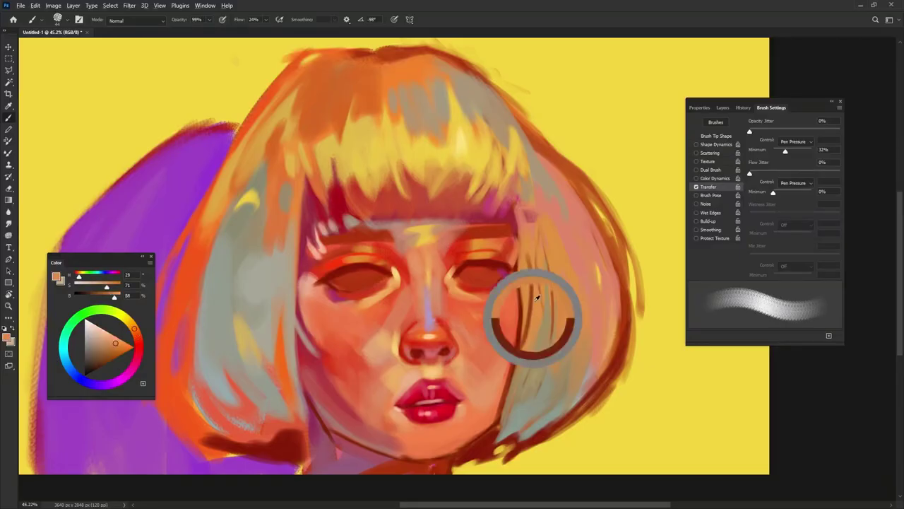
Draw a thin sampled-red strand through the left-hand grey hair, soften it with sampled grey, and add fine grey strands to the right-hand hair
alt+click(322, 205)
mouse_move(262, 256)
mouse_down()
mouse_move(281, 372)
mouse_move(271, 353)
mouse_up()
alt+click(276, 276)
drag(262, 280, 278, 368)
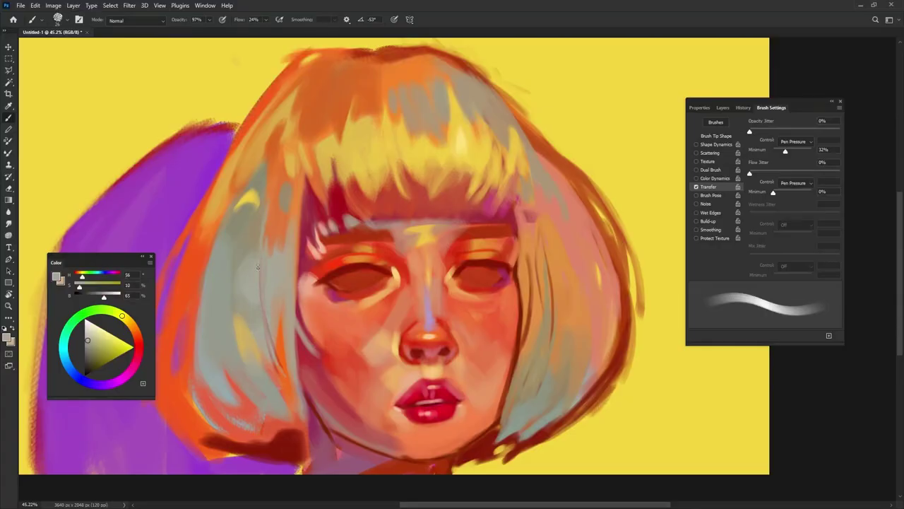
drag(551, 262, 551, 321)
drag(528, 254, 528, 342)
Lighten the skin below the lower lip with light orange (H 32, S 58, B 93) and paint a lilac highlight on the chin
drag(446, 371, 453, 372)
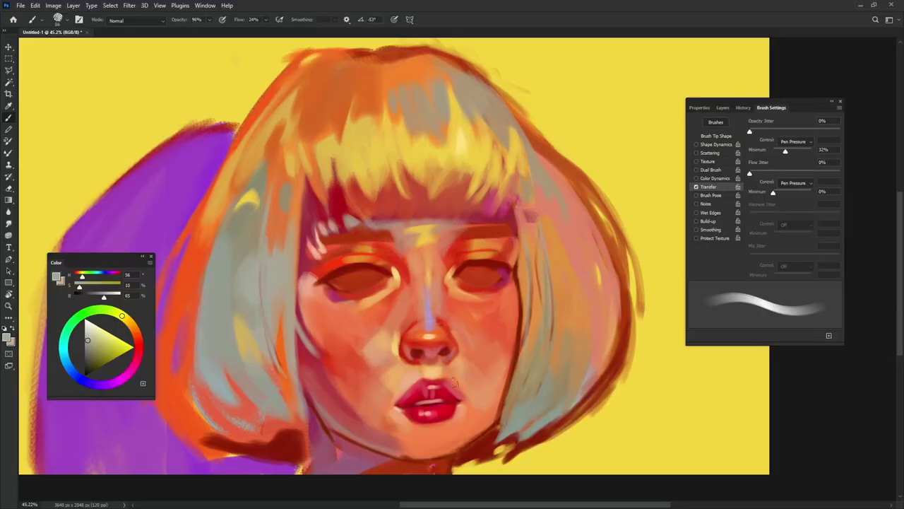
alt+click(395, 371)
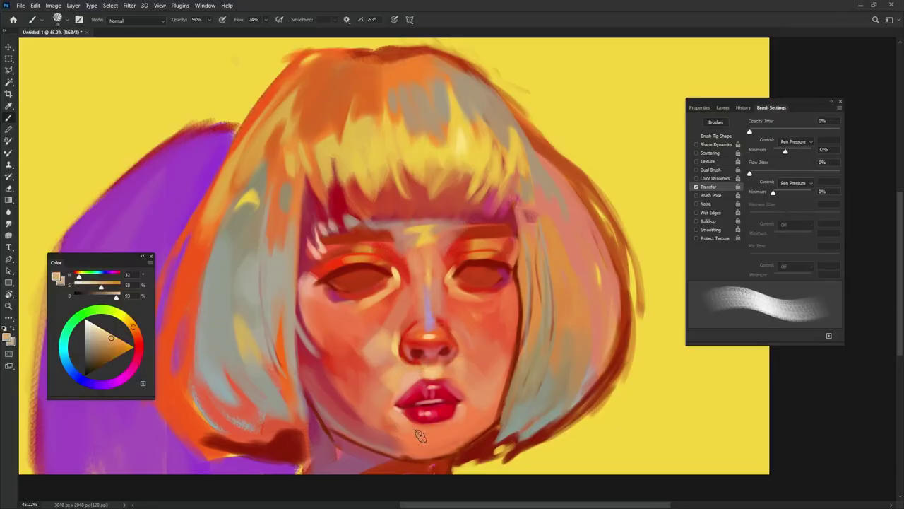
key(period)
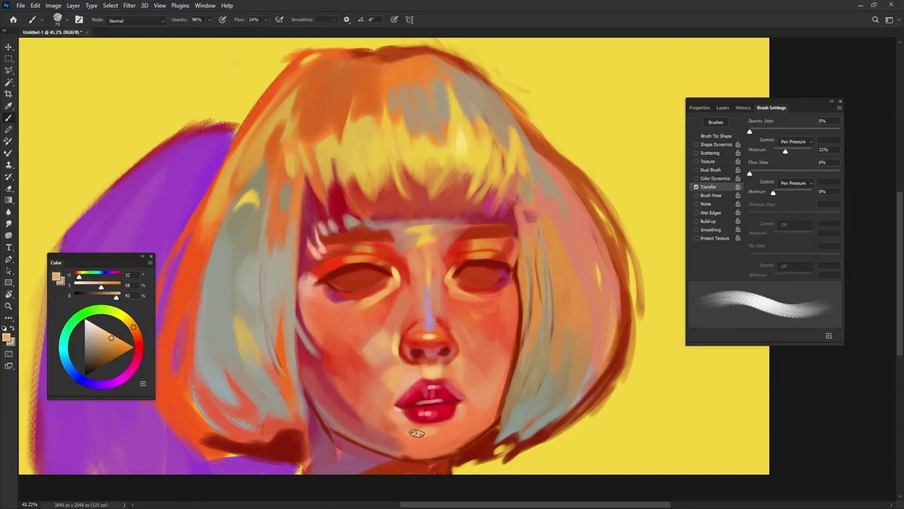
alt+click(429, 305)
mouse_move(424, 435)
mouse_down()
mouse_move(441, 435)
mouse_move(428, 436)
mouse_up()
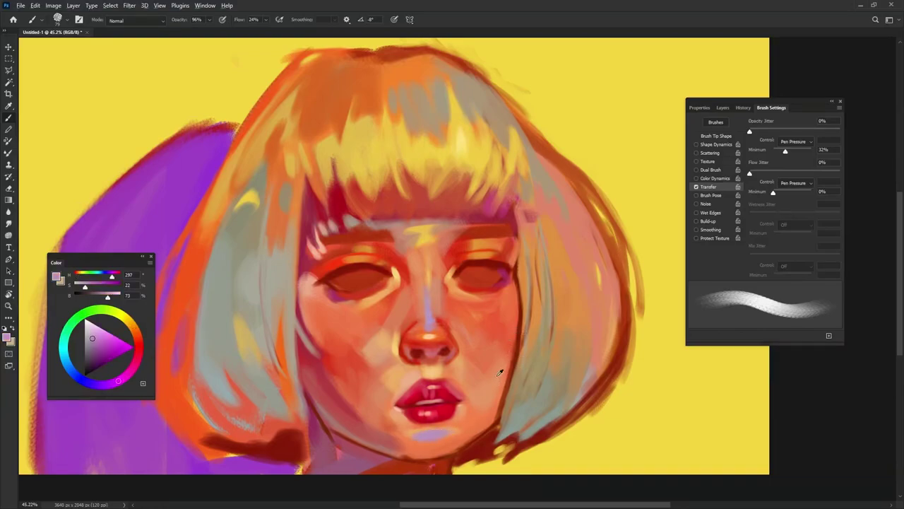
Soften the chin highlight and the skin around it with sampled light orange and orange (H 19, S 72, B 94)
alt+click(440, 367)
drag(435, 434, 430, 434)
alt+click(416, 428)
drag(485, 415, 491, 415)
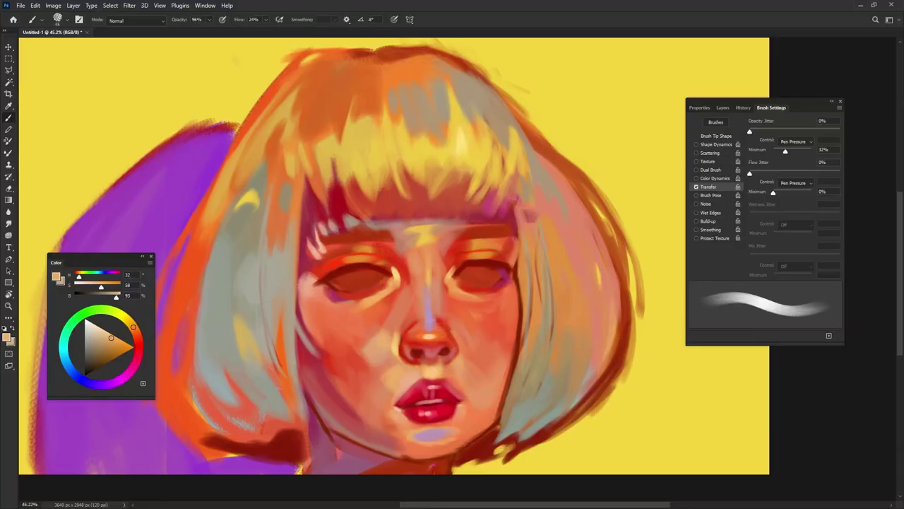
alt+click(436, 451)
drag(426, 434, 439, 433)
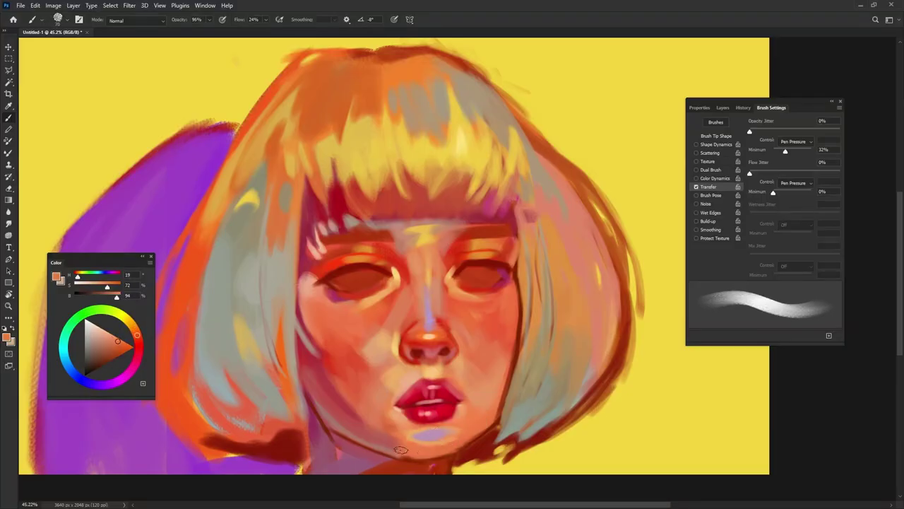
Blend the chin and the skin along the jawline with sampled muted red and orange (H 19, S 72, B 95)
alt+click(391, 445)
key(shift+Right)
key(shift+Right)
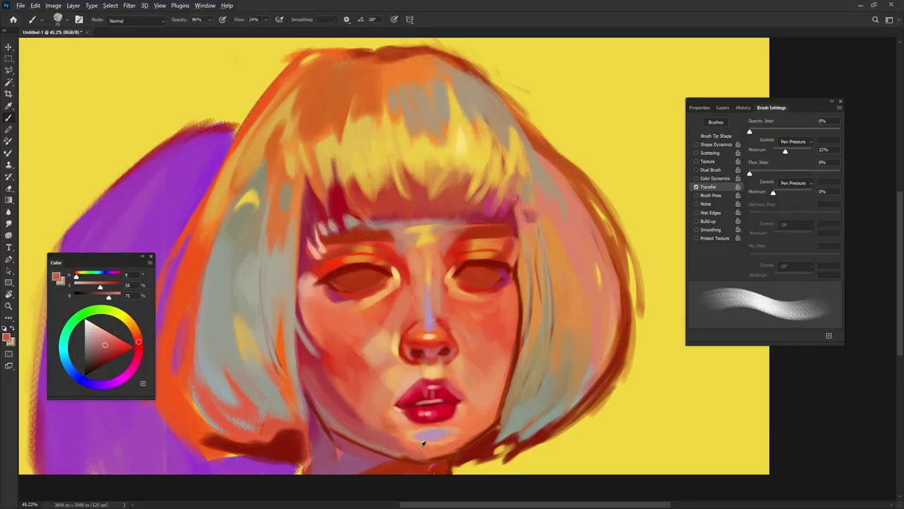
alt+click(394, 439)
drag(471, 427, 469, 432)
key(shift+Left)
key(shift+Left)
key(shift+Left)
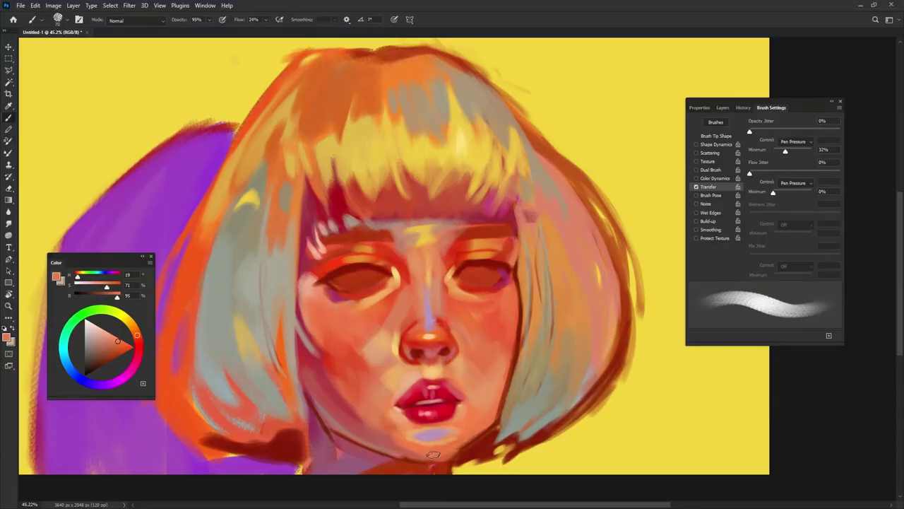
key(shift+Left)
key(shift+Left)
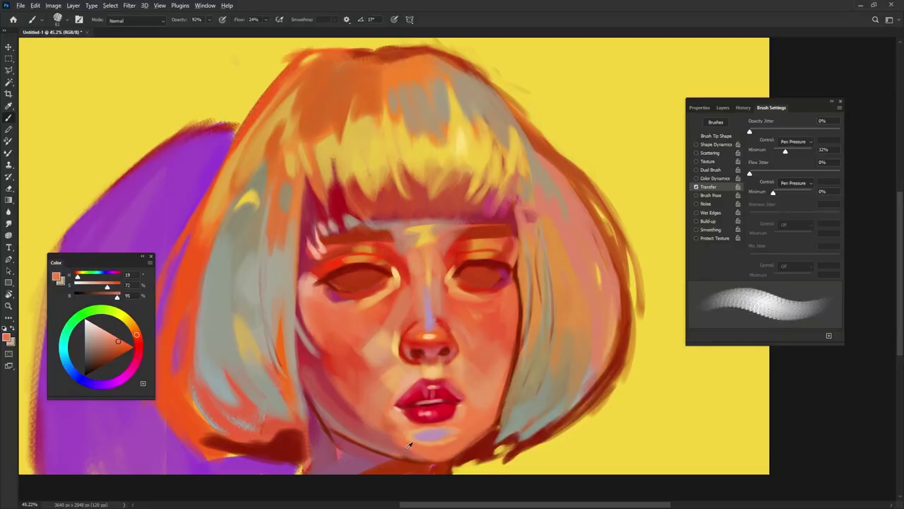
Add a small highlight at the lower edge of the lilac chin patch with light peach (H 30, S 44, B 100)
alt+click(488, 384)
alt+click(428, 338)
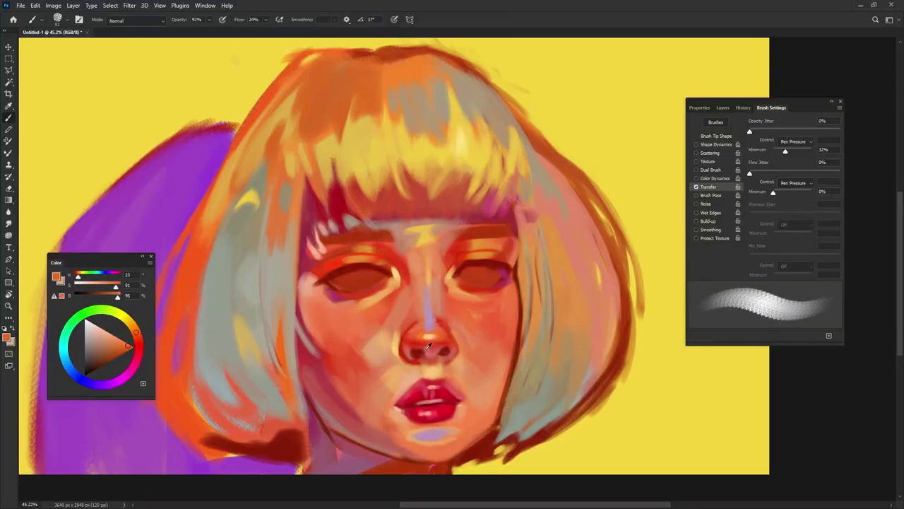
key(bracketleft)
key(bracketleft)
key(bracketleft)
key(shift+Right)
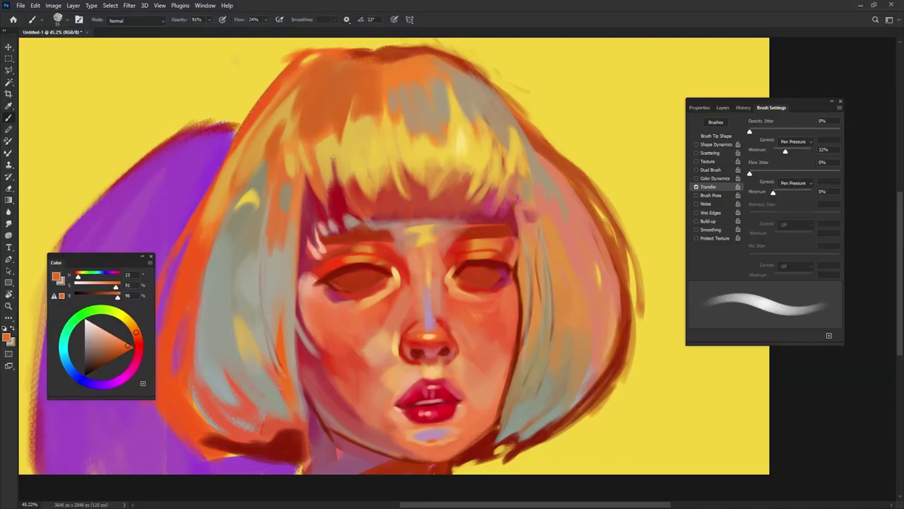
alt+click(428, 338)
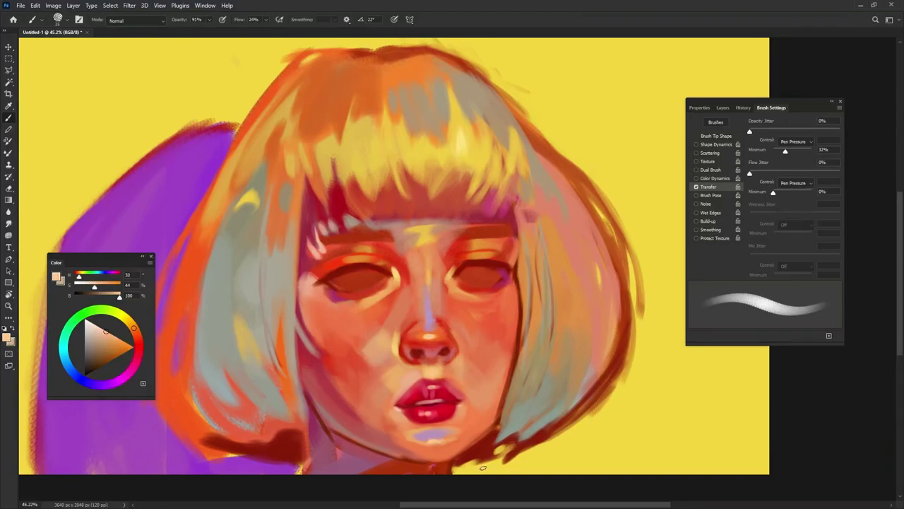
Refine the upper lip's shape and edge with sampled reds (H 354, S 96, B 82) and a light skin tone (H 24, S 43, B 93)
alt+click(437, 388)
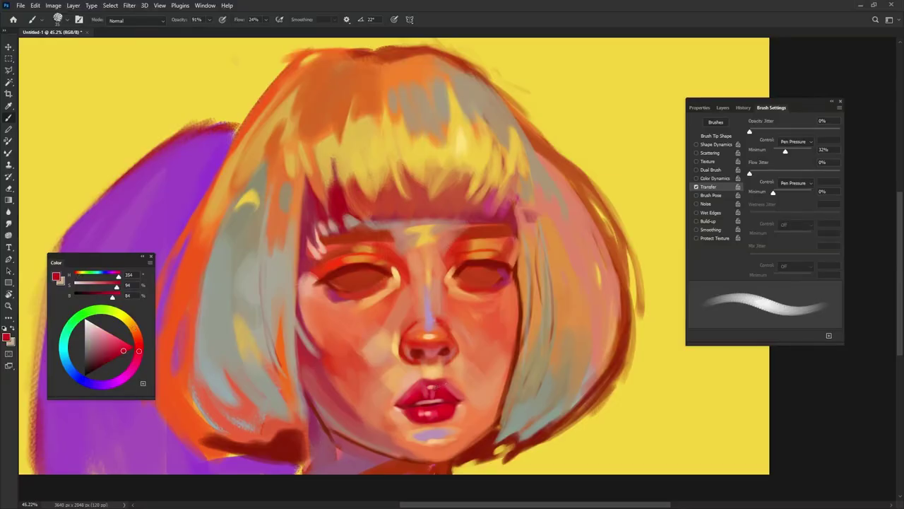
alt+click(445, 395)
key(shift+Right)
key(shift+Right)
key(shift+Right)
alt+right_click(453, 387)
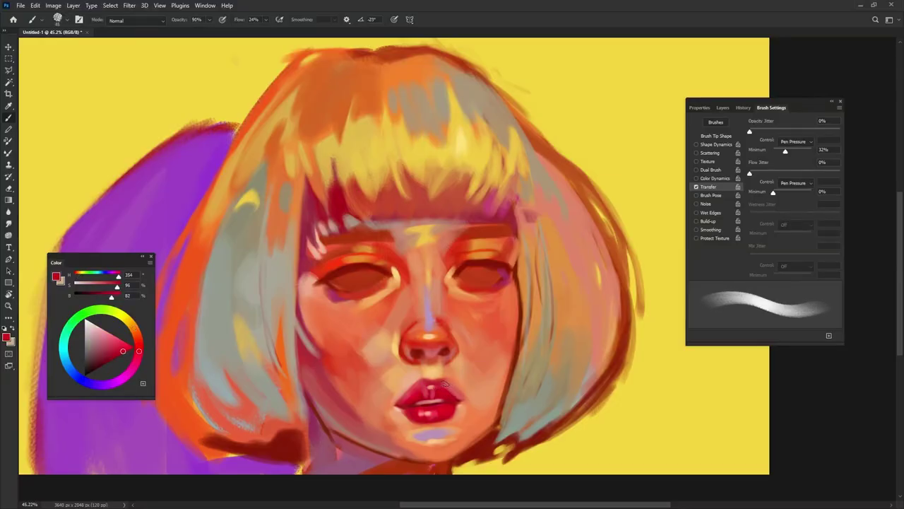
alt+click(417, 376)
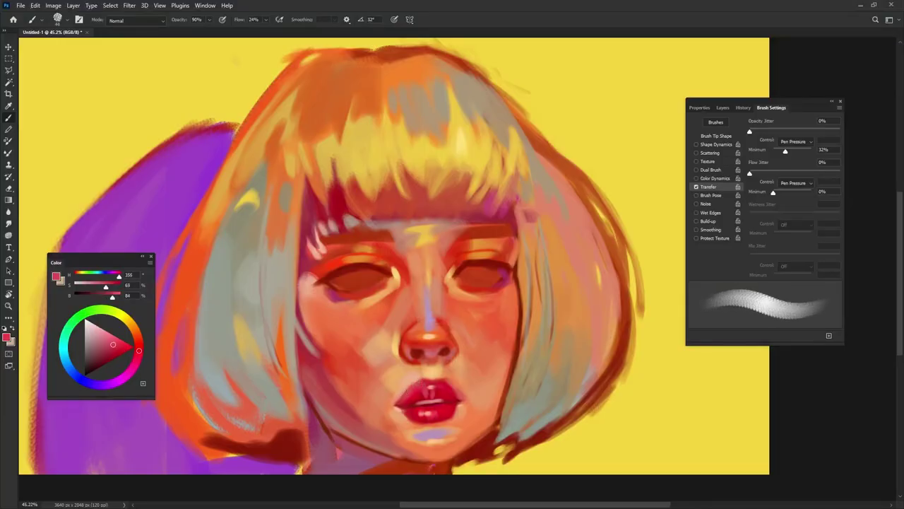
alt+click(419, 375)
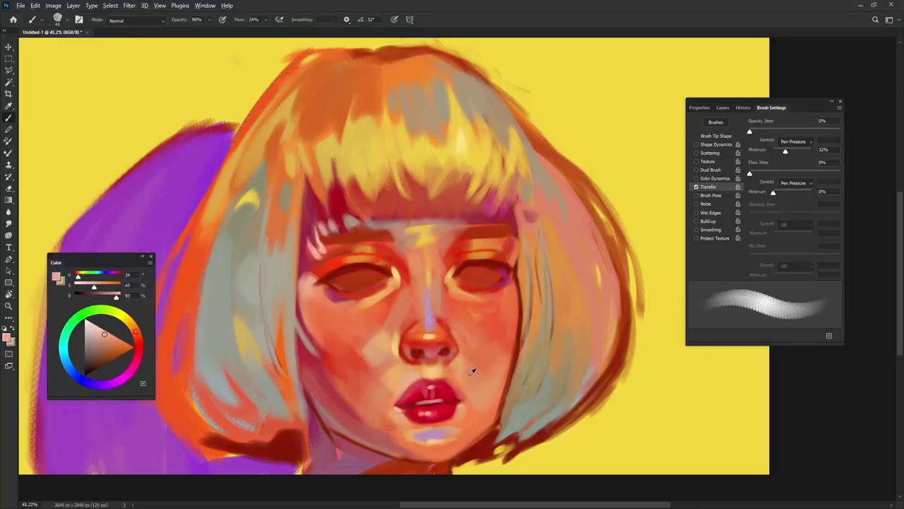
alt+click(451, 407)
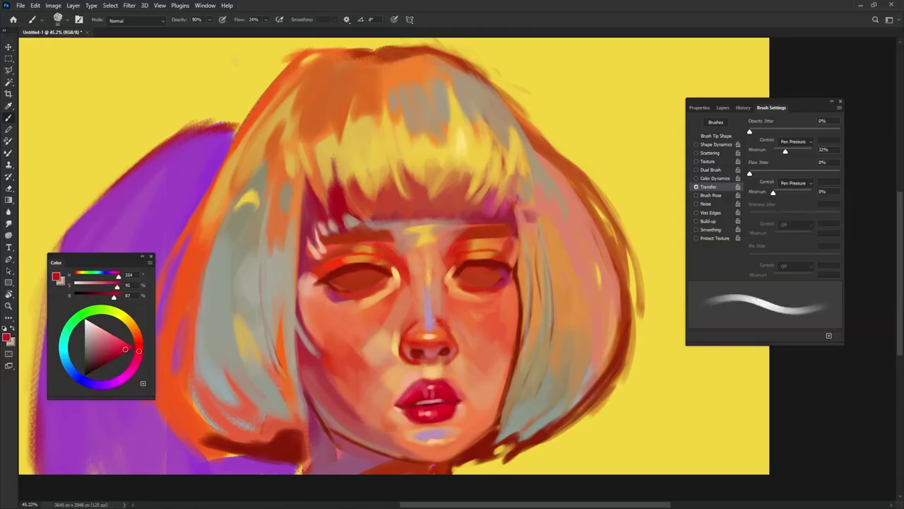
Rework the left jaw edge and the neck shadow beneath it with sampled muted red and dark red (H 7, S 75, B 54)
alt+click(337, 441)
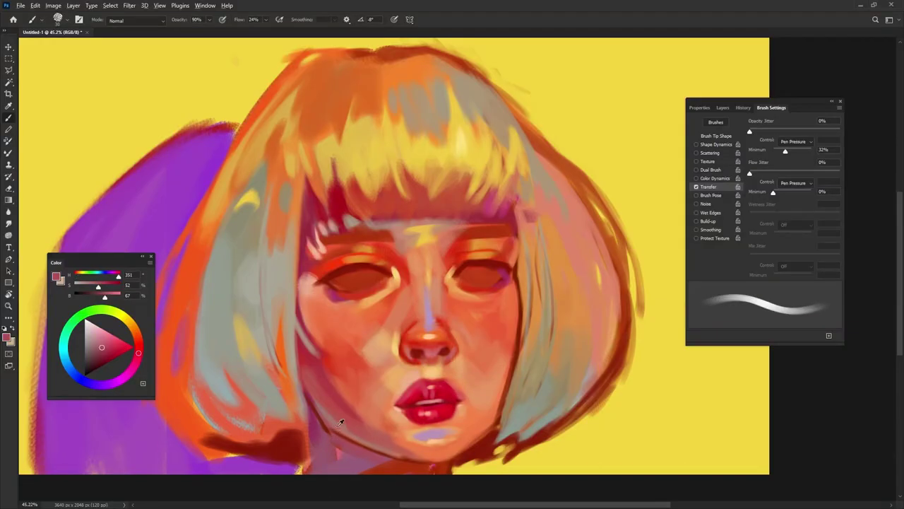
key(8)
alt+click(315, 407)
mouse_move(316, 429)
mouse_down()
mouse_move(346, 451)
mouse_move(338, 447)
mouse_up()
alt+click(339, 441)
alt+right_click(506, 305)
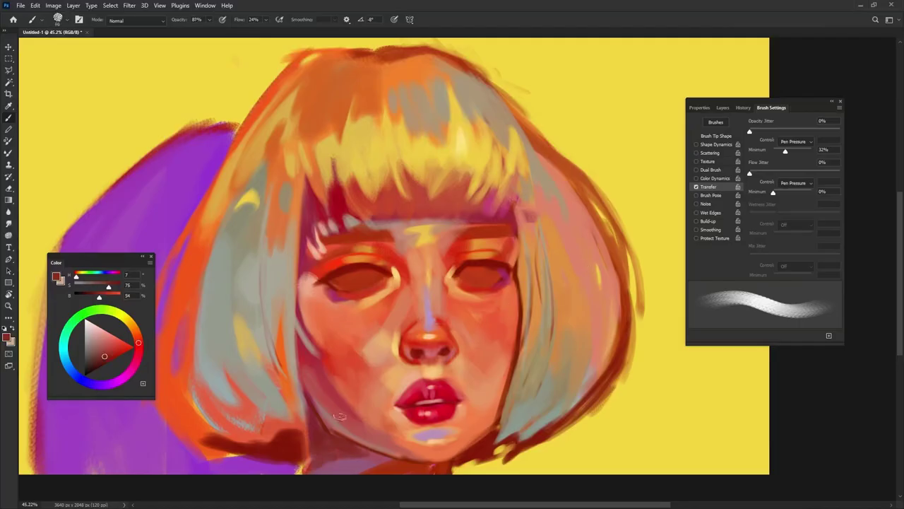
Paint orange strands (H 23, S 88, B 95) along the left-hand hair tips, sweeping in towards the jaw
alt+click(287, 352)
alt+right_click(293, 353)
key(shift+Right)
key(shift+Right)
alt+click(293, 387)
key(shift+Left)
key(shift+Left)
key(shift+Left)
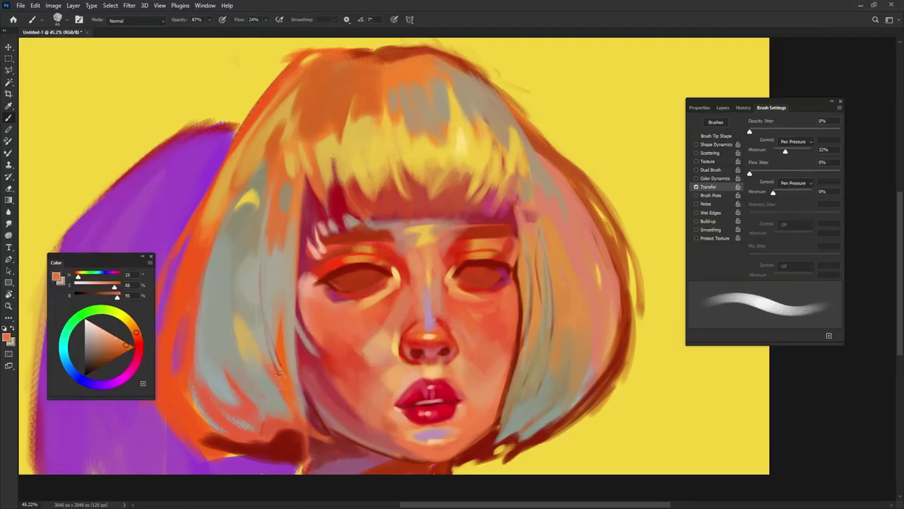
mouse_move(274, 433)
mouse_down()
mouse_move(307, 444)
mouse_move(332, 439)
mouse_up()
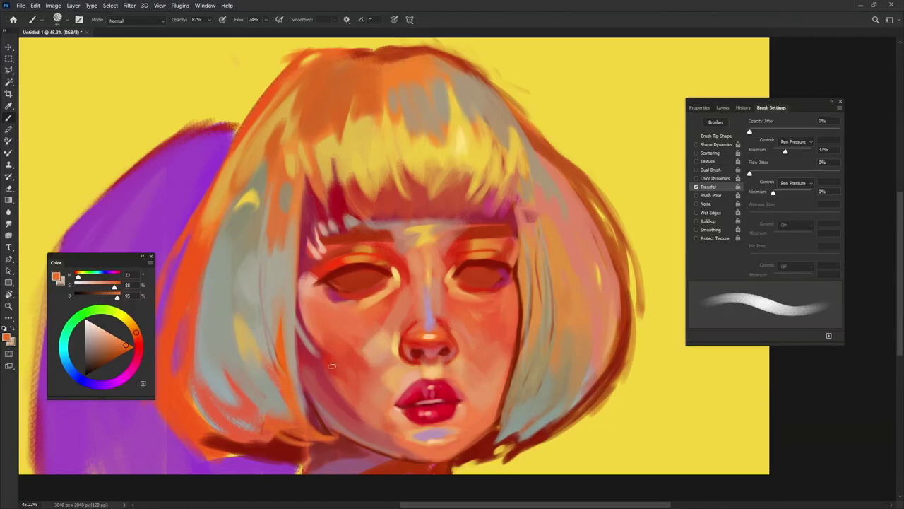
Paint dark red strokes (H 11, S 94, B 53) into the right-hand hair tips beside the jaw
alt+click(492, 441)
key(shift+Left)
key(shift+Left)
key(shift+Left)
key(shift+Right)
key(shift+Right)
drag(496, 440, 520, 414)
mouse_move(499, 436)
mouse_down()
mouse_move(522, 406)
mouse_move(489, 454)
mouse_move(514, 434)
mouse_up()
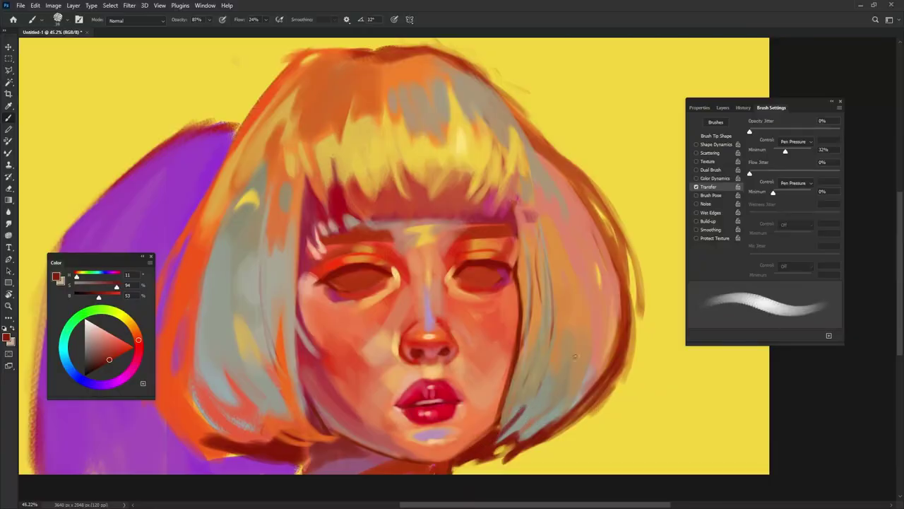
Rotate the brush tip to 142° and add a short dark strand to the left-hand hair tips
key(shift+Left)
key(shift+Left)
key(shift+Left)
key(shift+Left)
key(shift+Left)
key(shift+Left)
key(shift+Left)
mouse_move(229, 415)
mouse_down()
mouse_move(253, 430)
mouse_move(237, 418)
mouse_up()
alt+click(243, 420)
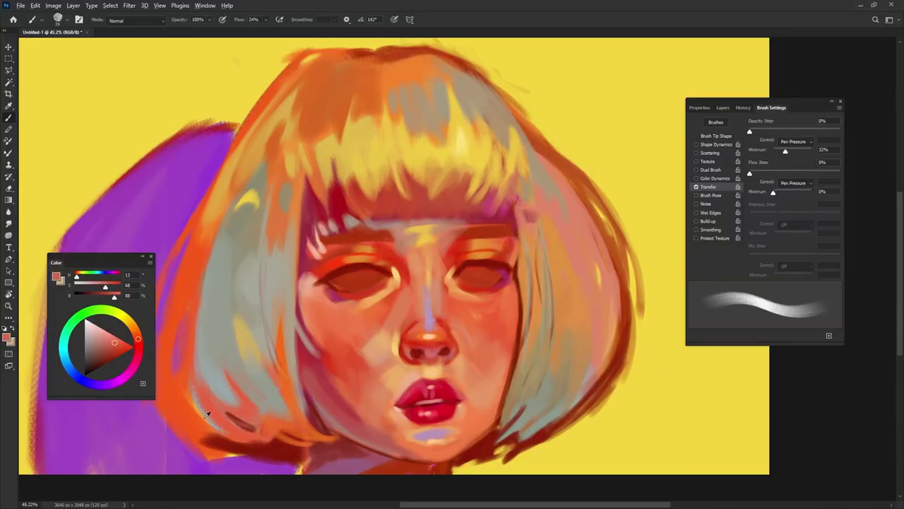
Move the Color panel higher and paint curved orange strands (H 18, S 90, B 97) along the outer left edge of the hair
drag(108, 250, 96, 110)
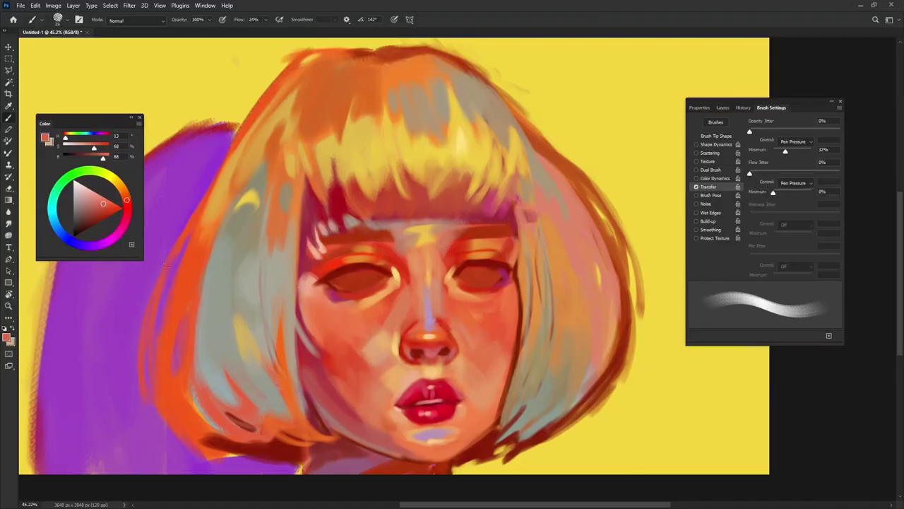
alt+click(204, 409)
mouse_move(220, 460)
mouse_down()
mouse_move(145, 357)
mouse_move(183, 428)
mouse_move(161, 323)
mouse_up()
mouse_move(159, 359)
mouse_down()
mouse_move(202, 447)
mouse_move(171, 426)
mouse_move(216, 454)
mouse_move(205, 432)
mouse_up()
drag(160, 371, 168, 303)
alt+click(179, 282)
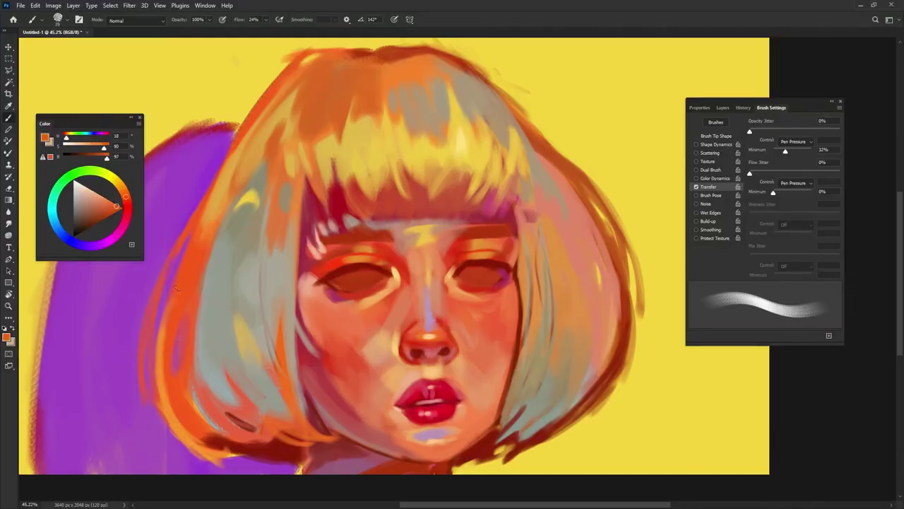
mouse_move(157, 346)
mouse_down()
mouse_move(166, 420)
mouse_move(215, 458)
mouse_up()
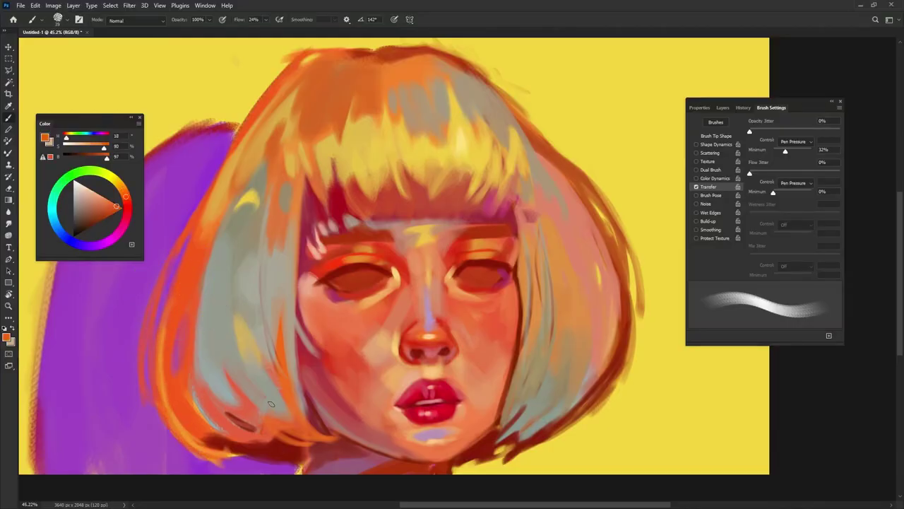
Thicken the upper left edge of the hair with a broad sampled orange stroke (H 18, S 90, B 98)
alt+click(458, 144)
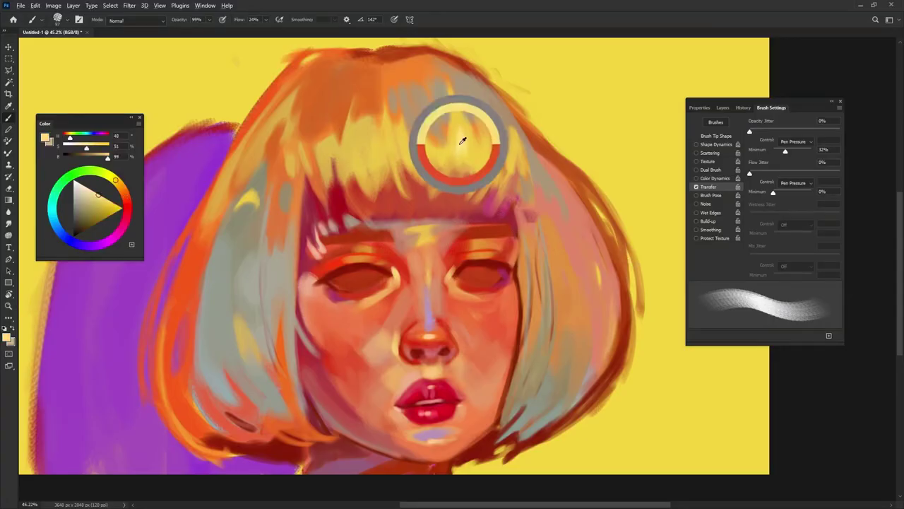
key(shift+Right)
key(shift+Right)
key(shift+Right)
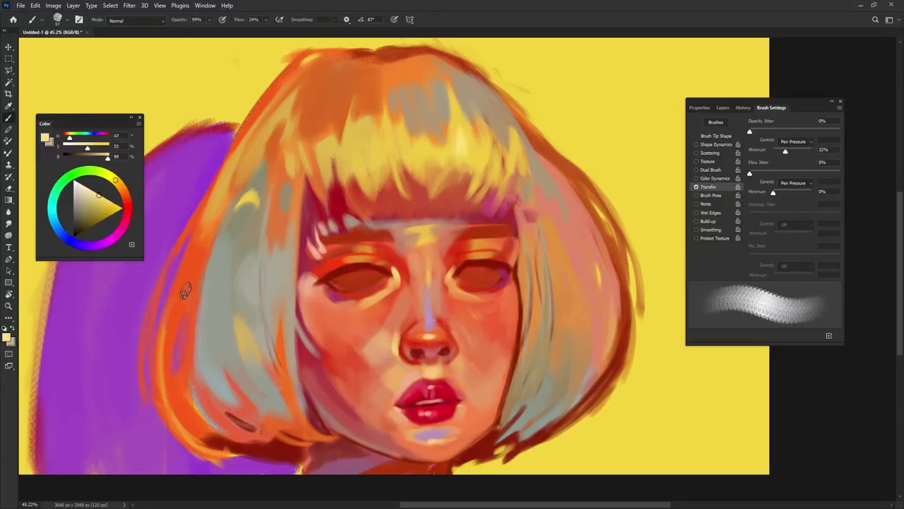
alt+click(242, 124)
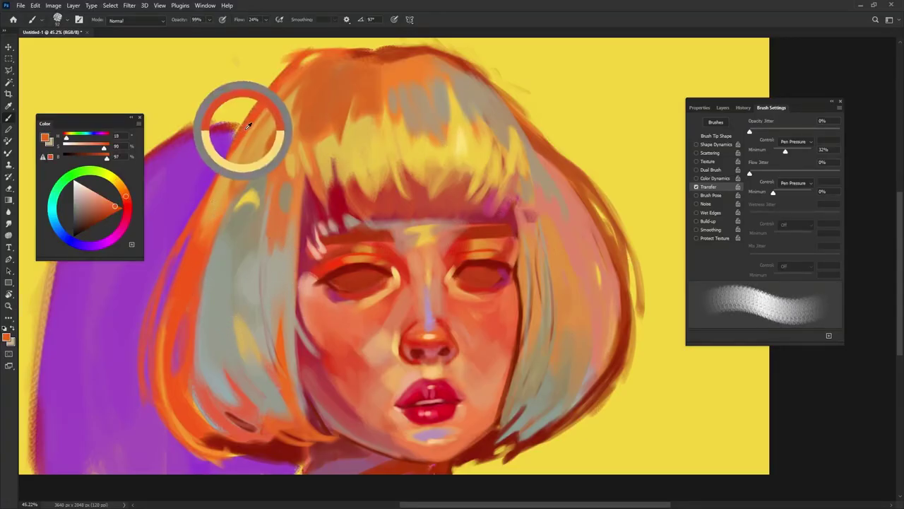
key(shift+Left)
key(shift+Left)
drag(224, 156, 189, 222)
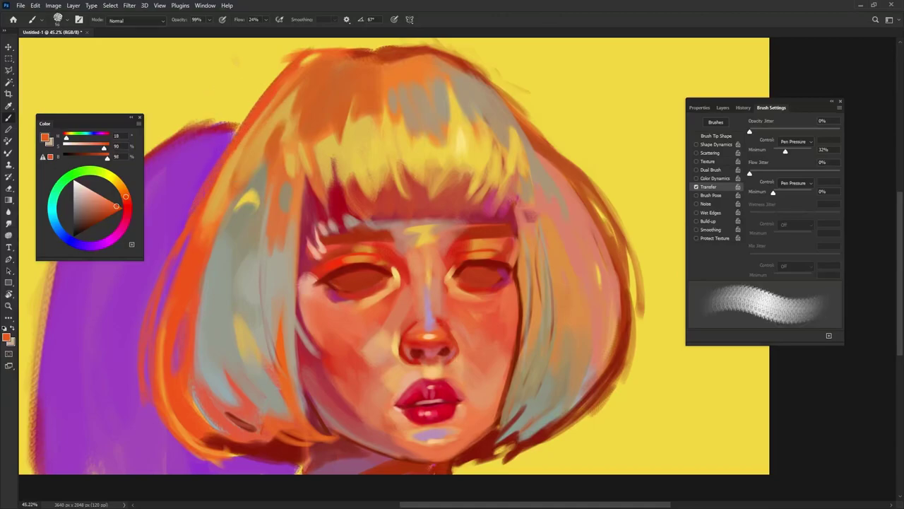
Clean the purple shape beside the left hair edge (H 280, S 67, B 80) and paint greyish strokes along the upper right hair edge
alt+click(204, 144)
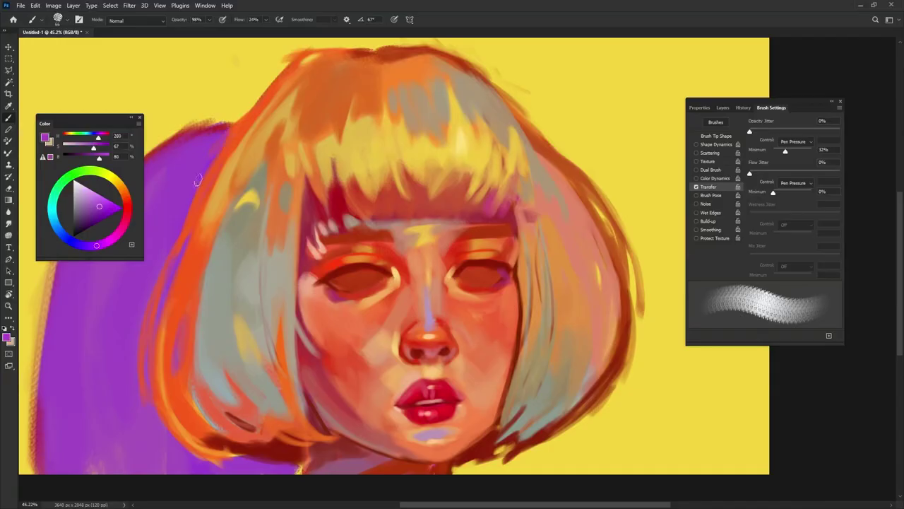
alt+click(546, 174)
drag(507, 118, 571, 183)
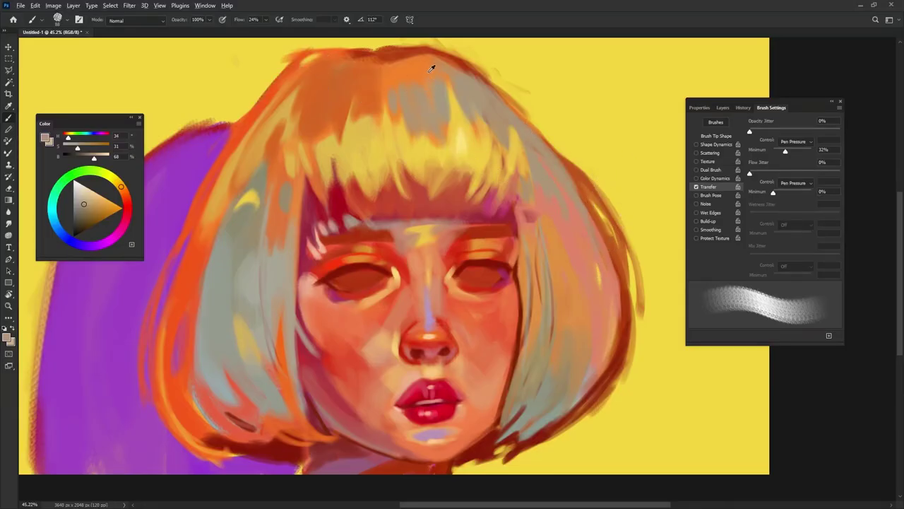
Refine the hair parting and crown outline with sampled dark red, orange and background yellow (H 50, S 74, B 96)
alt+click(340, 194)
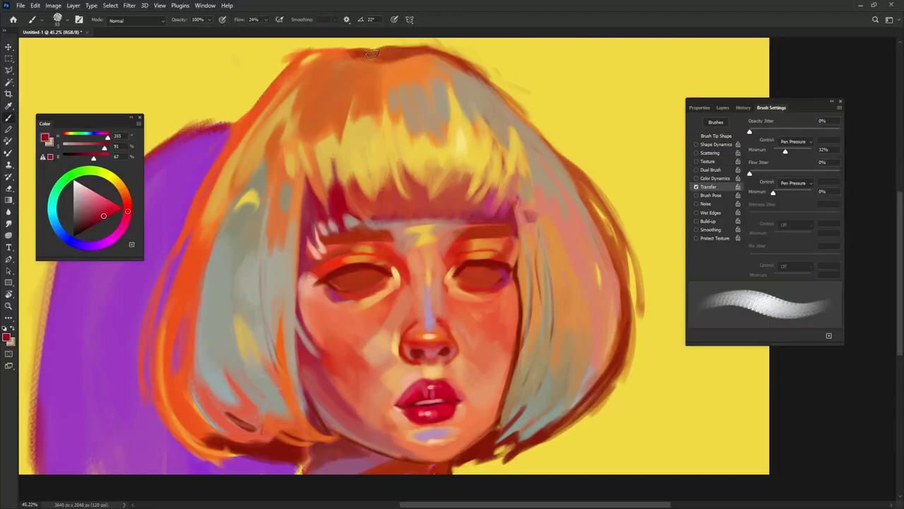
alt+click(365, 58)
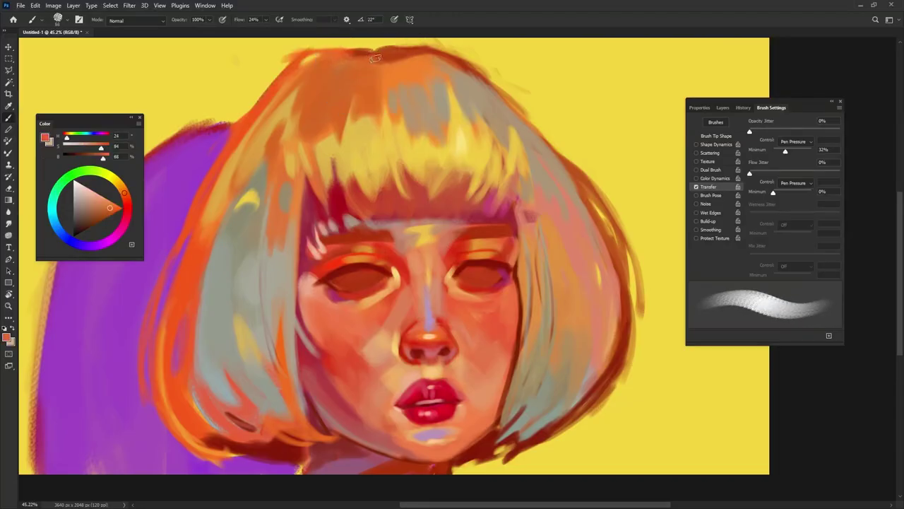
alt+click(374, 48)
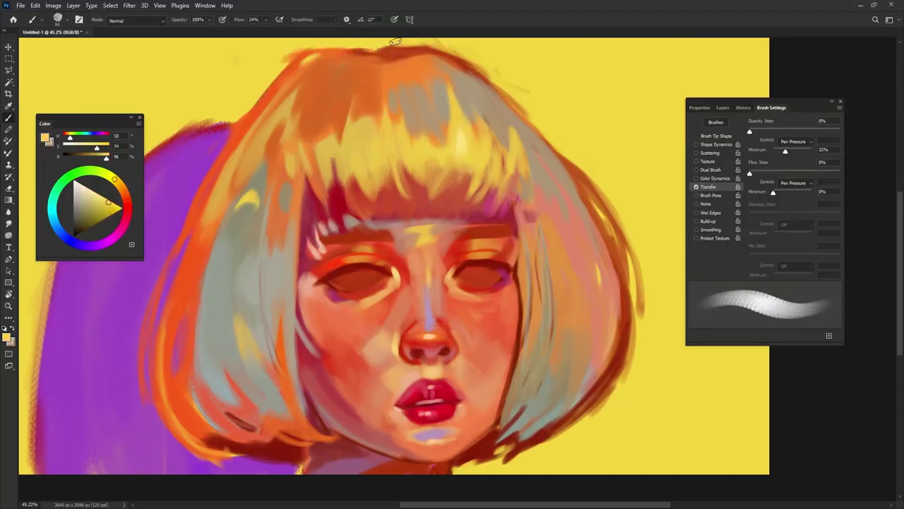
Enlarge the brush and smooth the right cheek with sampled reddish orange (H 13, S 77, B 93) and neighbouring skin tones
drag(558, 265, 574, 266)
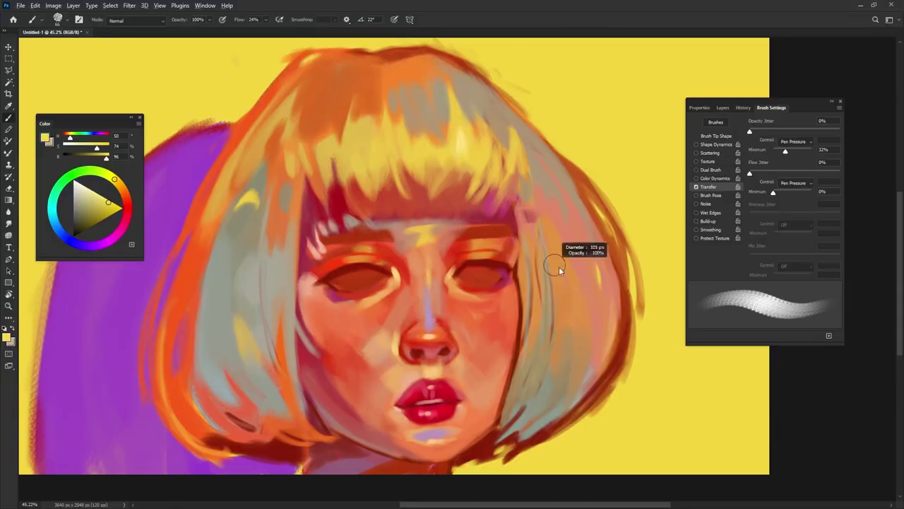
alt+click(507, 353)
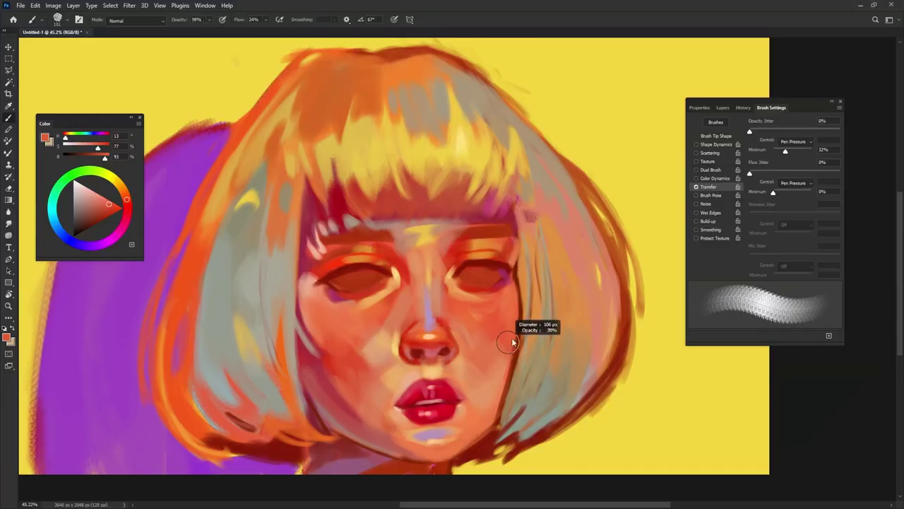
alt+click(501, 352)
alt+click(491, 356)
drag(494, 392, 494, 379)
drag(494, 306, 484, 305)
alt+click(468, 305)
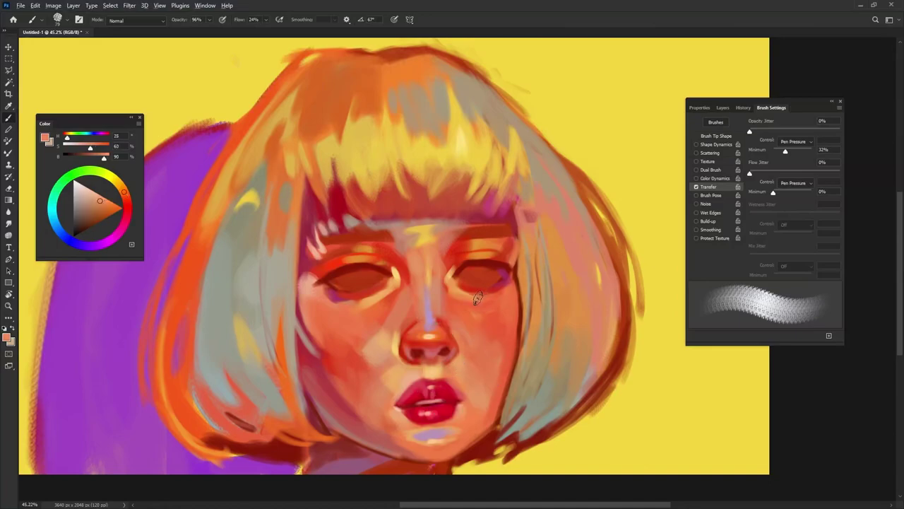
Angle the brush to -8° and paint the lower lid rims of both eyes with sampled light orange (H 32, S 62, B 95)
key(shift+Left)
key(shift+Left)
key(shift+Left)
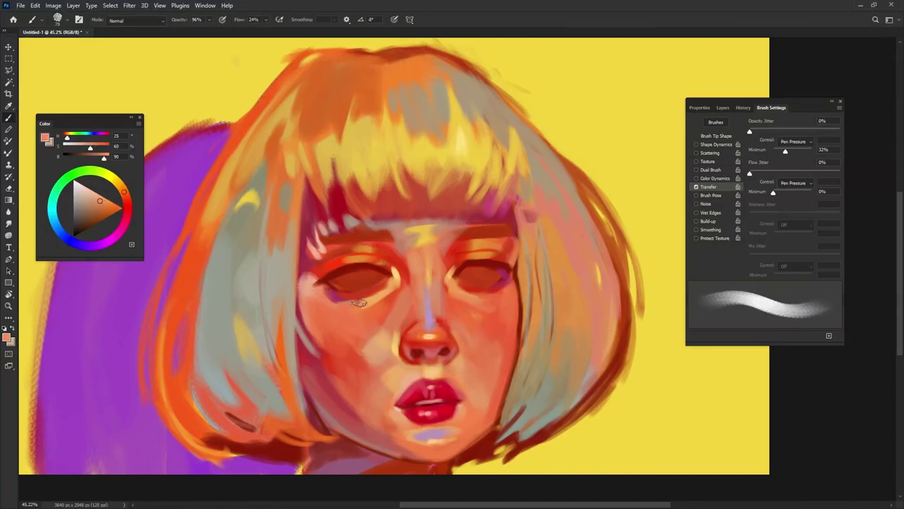
drag(362, 290, 364, 287)
alt+click(413, 406)
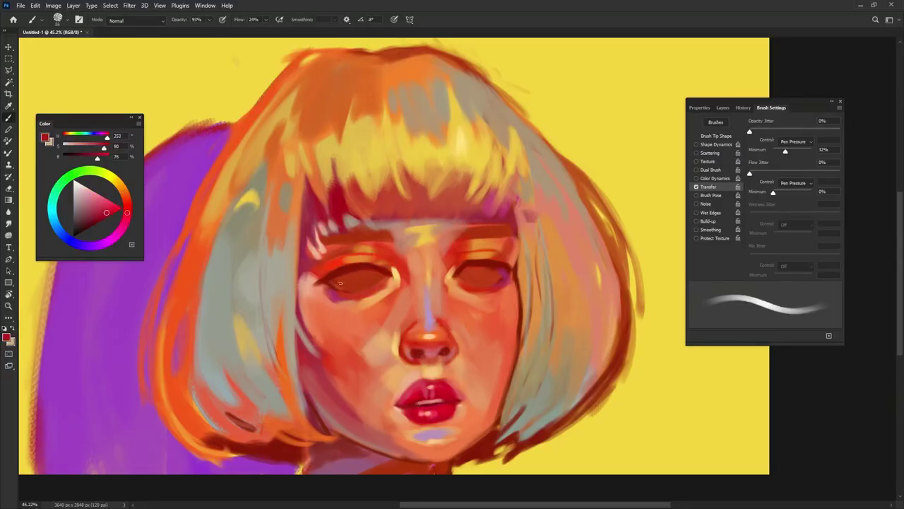
alt+click(401, 279)
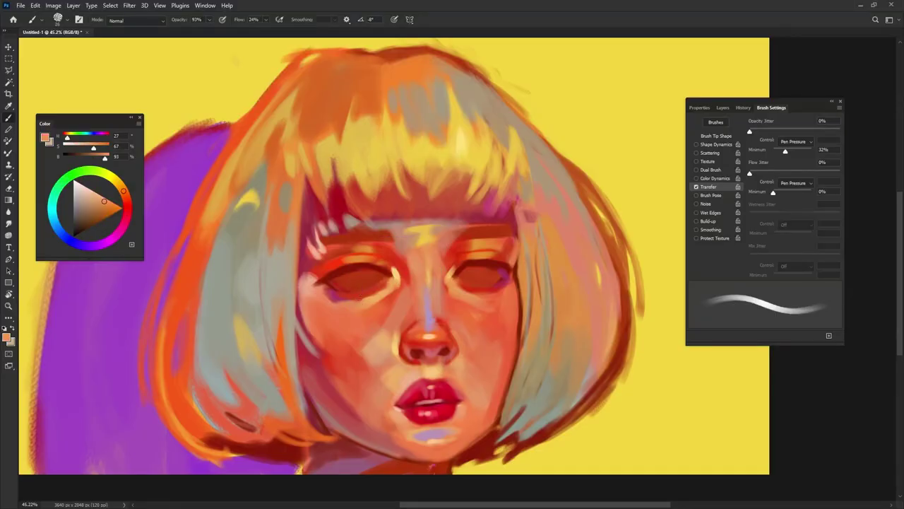
alt+click(379, 290)
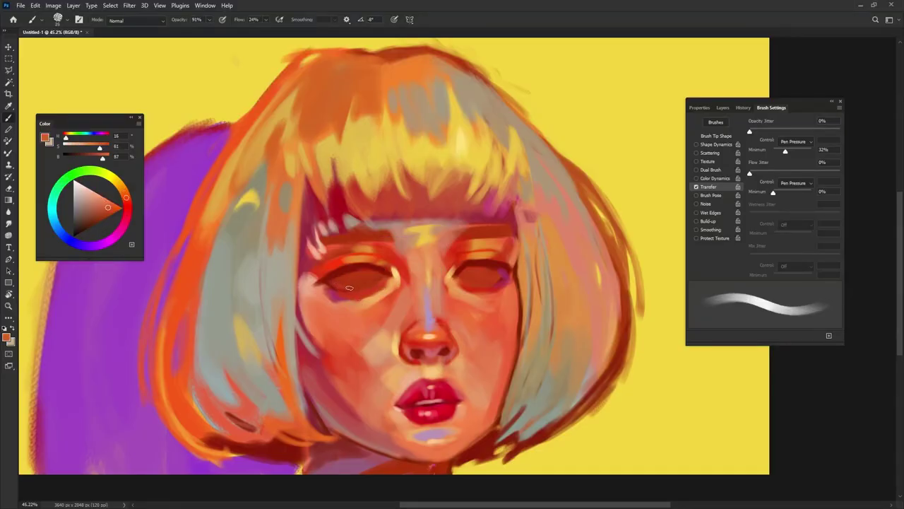
alt+click(381, 294)
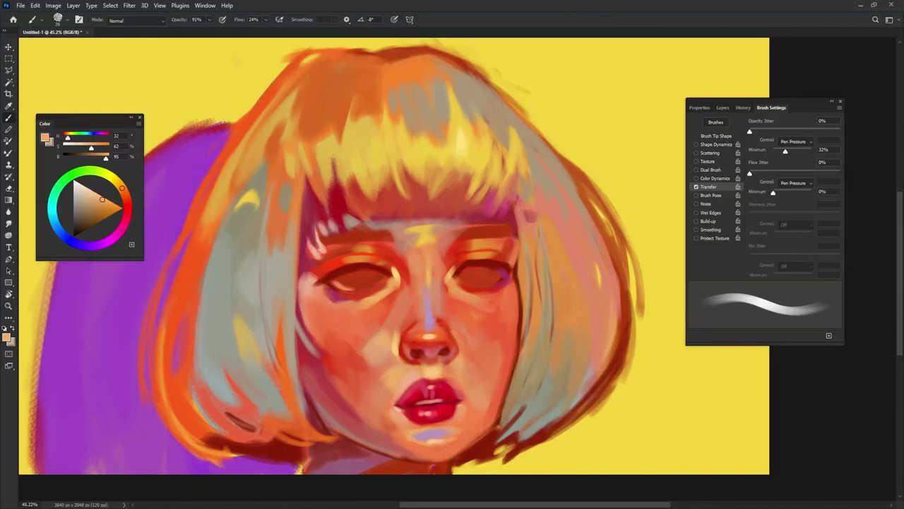
drag(350, 287, 387, 281)
drag(459, 285, 506, 276)
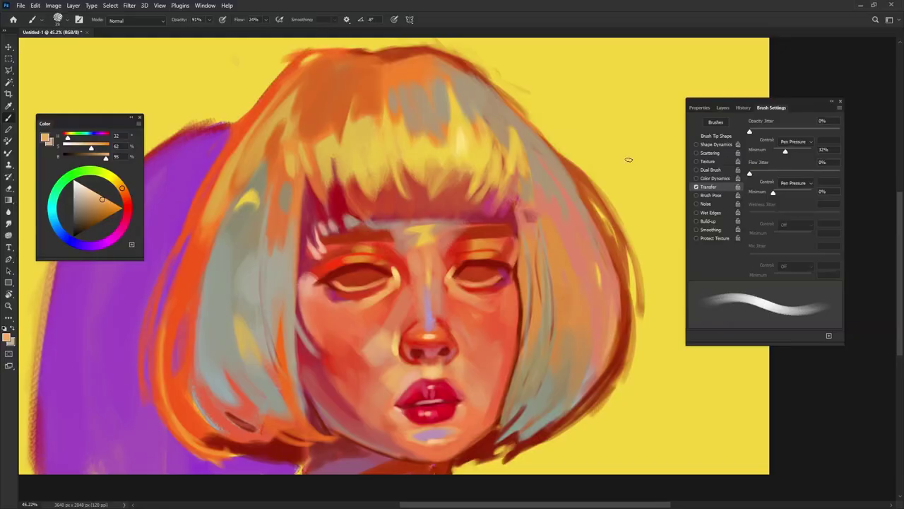
Refine the upper eyelids of both eyes with sampled dark red and skin orange, rotating the brush to follow the lid curve
alt+click(470, 263)
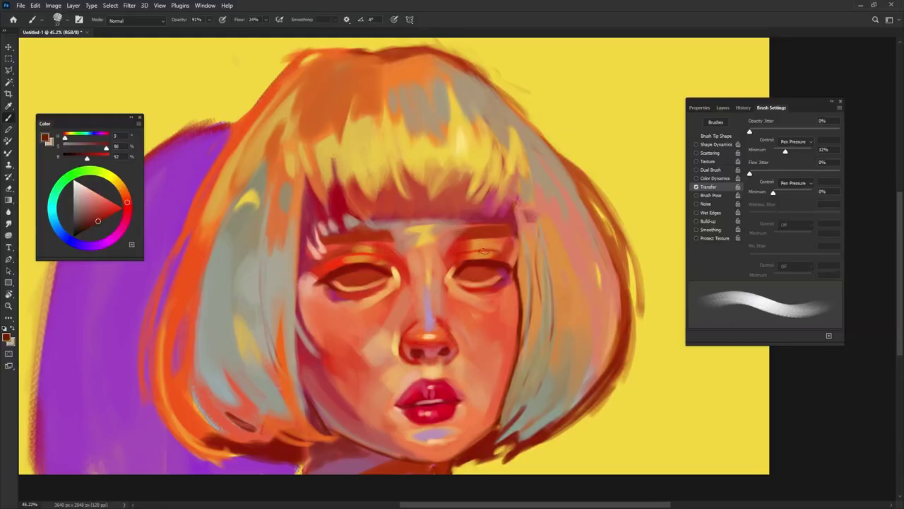
alt+click(458, 264)
alt+click(454, 269)
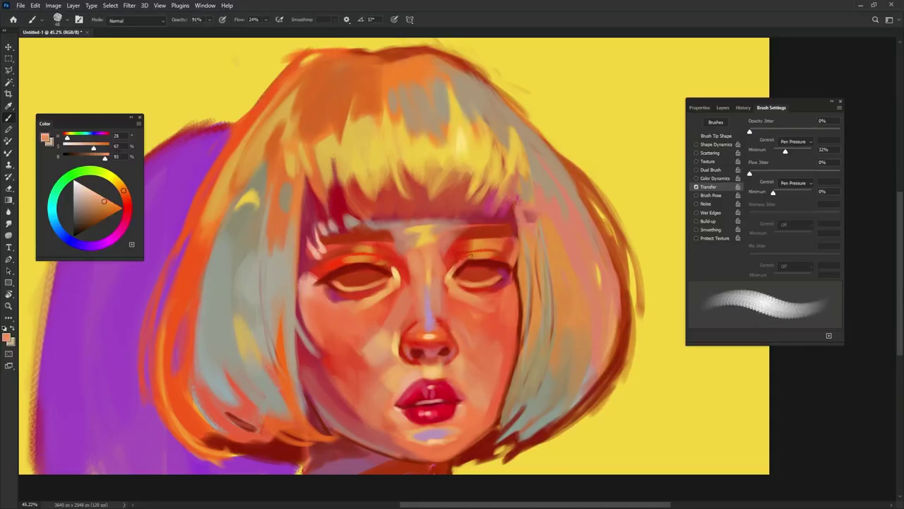
key(shift+Right)
key(shift+Right)
key(shift+Right)
key(shift+Right)
drag(370, 262, 392, 272)
Lighten the lid above the left eye and the area under the right eyebrow with light orange sampled beside the inner eye corner
alt+click(396, 273)
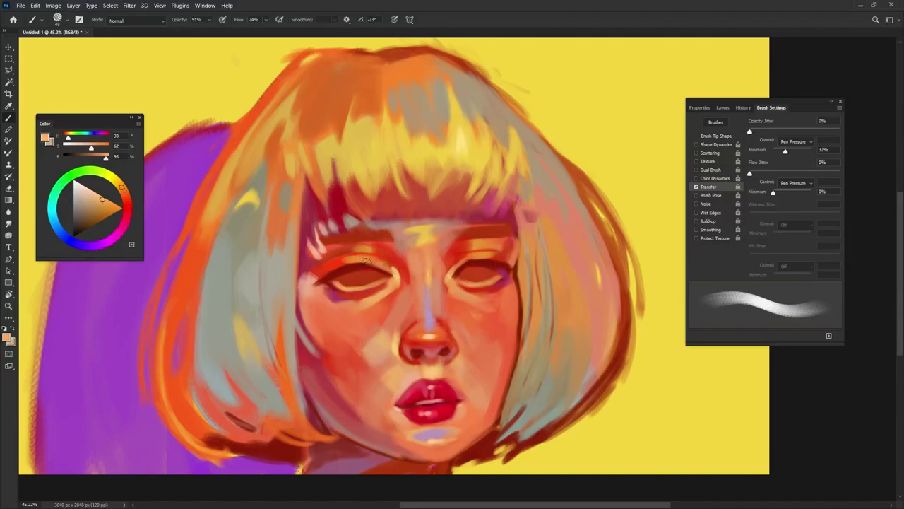
alt+click(395, 275)
key(shift+Right)
key(shift+Right)
key(shift+Right)
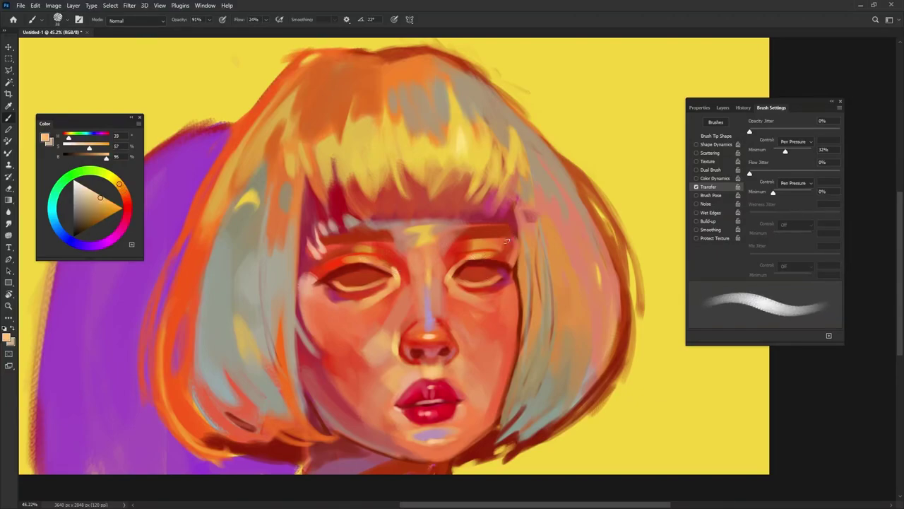
Darken the upper lash lines and outer corners of both eyes with sampled dark red (H 9, S 95, B 52), rotating the brush as needed
alt+click(502, 261)
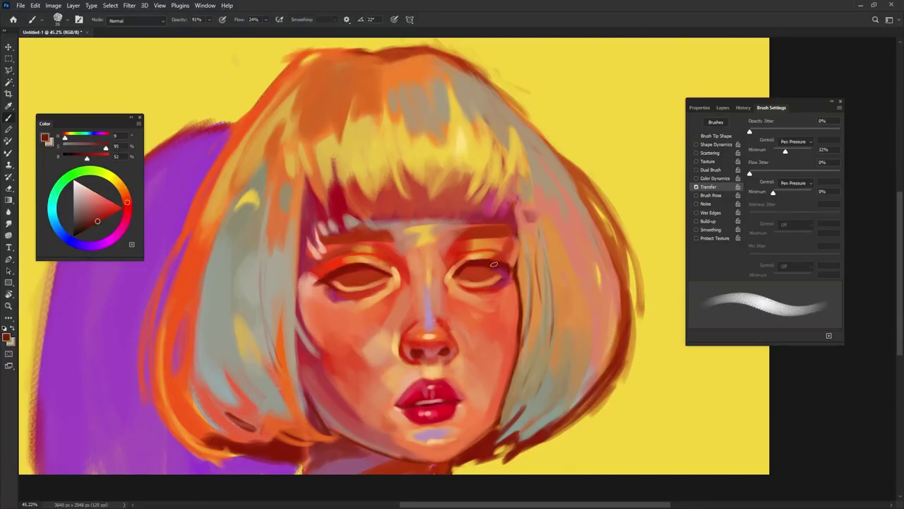
key(shift+Left)
key(shift+Left)
key(shift+Left)
key(shift+Left)
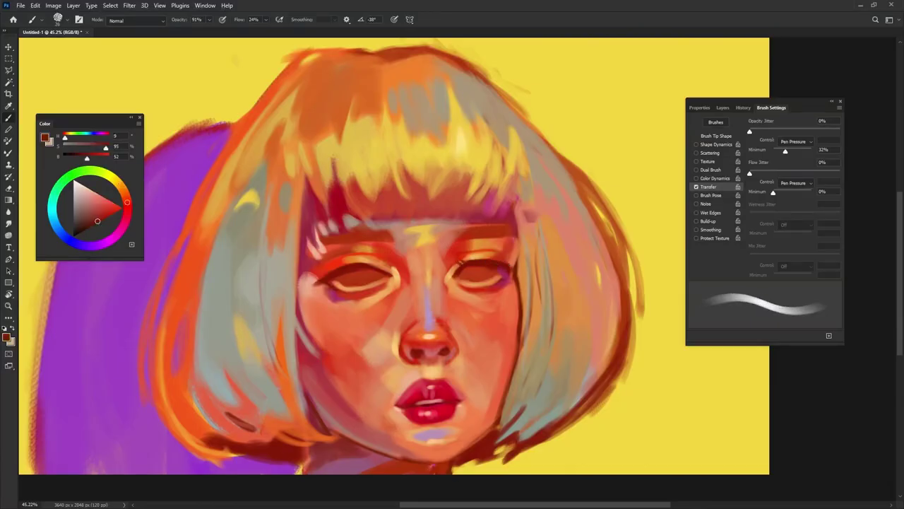
key(shift+Right)
key(shift+Right)
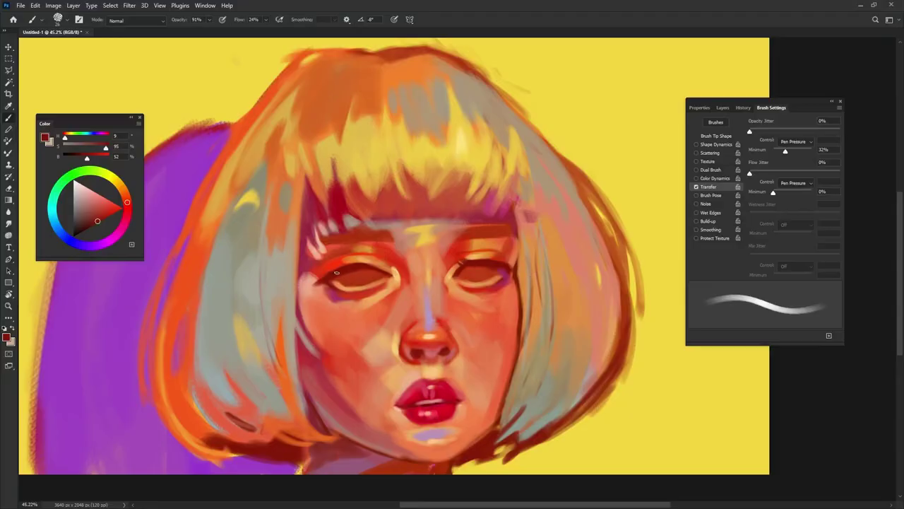
key(shift+Right)
key(shift+Right)
key(shift+Left)
key(shift+Left)
key(shift+Right)
key(shift+Right)
key(shift+Left)
key(shift+Left)
Clean up the lower lid edges of both eyes with sampled skin orange and reddish brown
alt+click(487, 283)
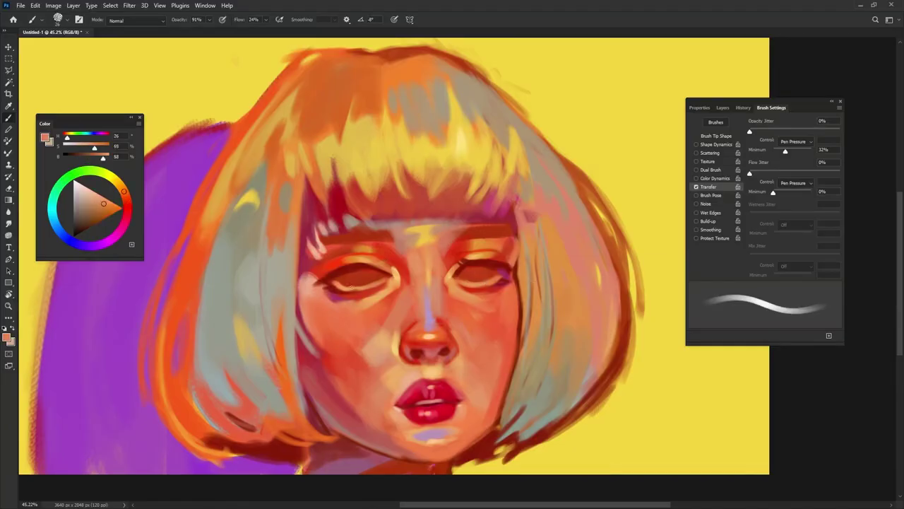
alt+click(351, 290)
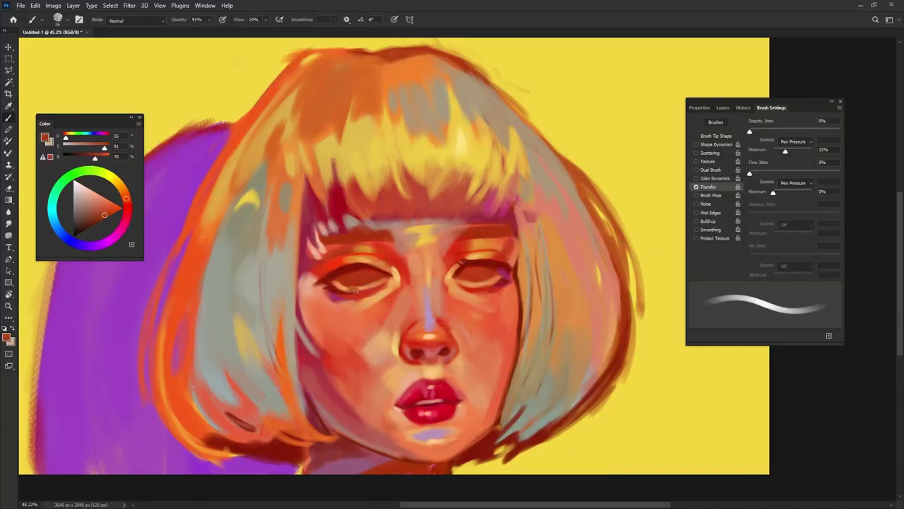
alt+click(364, 283)
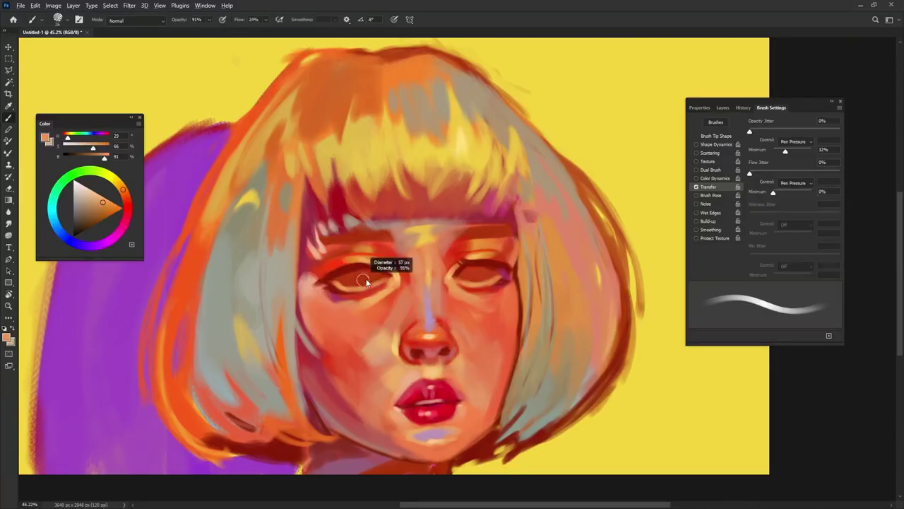
alt+click(449, 266)
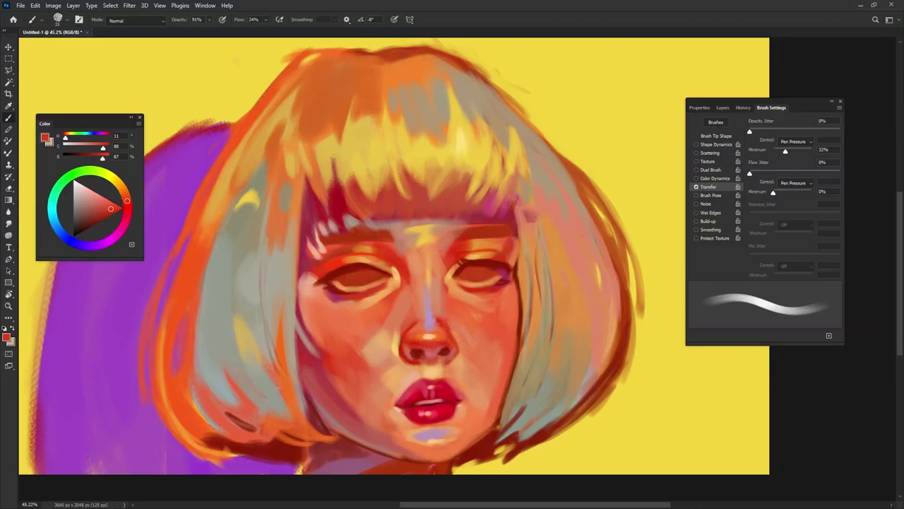
Fill the whites of both eyes with muted beige (H 35, S 40, B 85)
alt+click(473, 254)
click(92, 199)
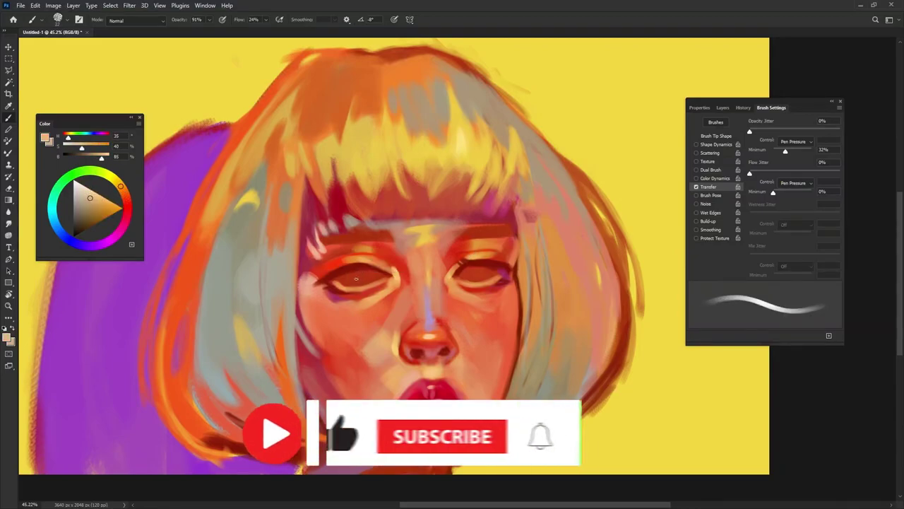
mouse_move(361, 284)
mouse_down()
mouse_move(376, 276)
mouse_move(353, 280)
mouse_move(375, 276)
mouse_up()
mouse_move(487, 269)
mouse_down()
mouse_move(465, 276)
mouse_move(512, 261)
mouse_up()
key(bracketleft)
key(bracketleft)
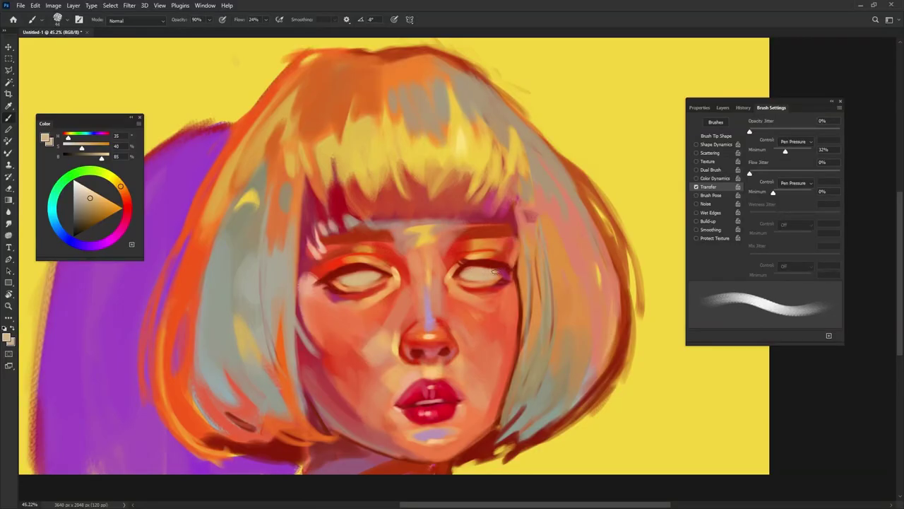
Reshape the right eye's outer corner and both lash lines with sampled dark red (H 9, S 95, B 52) over the beige
alt+click(503, 262)
alt+click(489, 257)
mouse_move(499, 273)
mouse_down()
mouse_move(513, 301)
mouse_move(518, 261)
mouse_up()
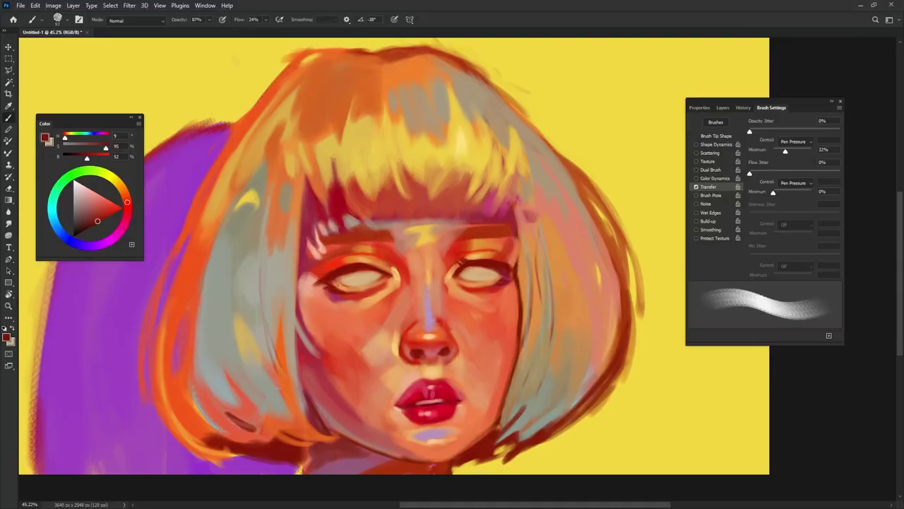
key(shift+Left)
key(shift+Left)
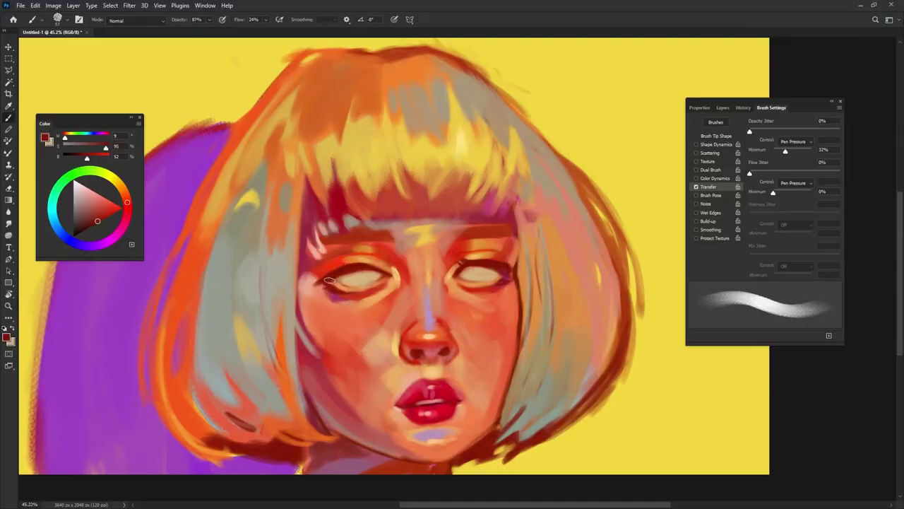
Shade the whites of both eyes along the lids with sampled beige (H 32, S 42, B 84) and neighbouring red tones
alt+click(479, 262)
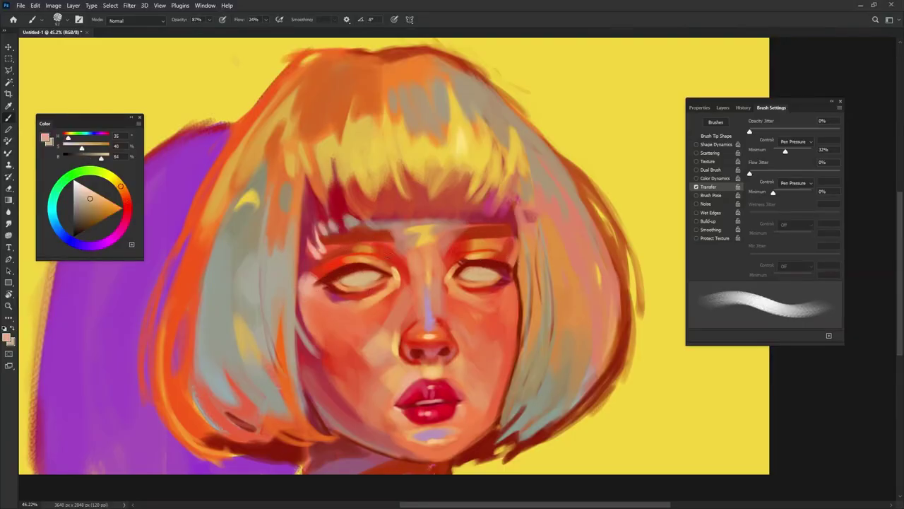
click(96, 207)
alt+click(368, 276)
alt+click(388, 254)
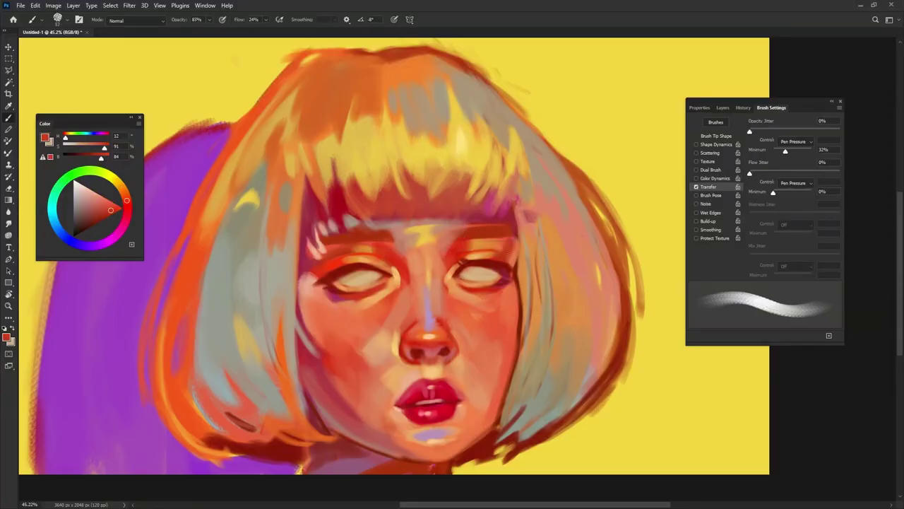
alt+click(483, 274)
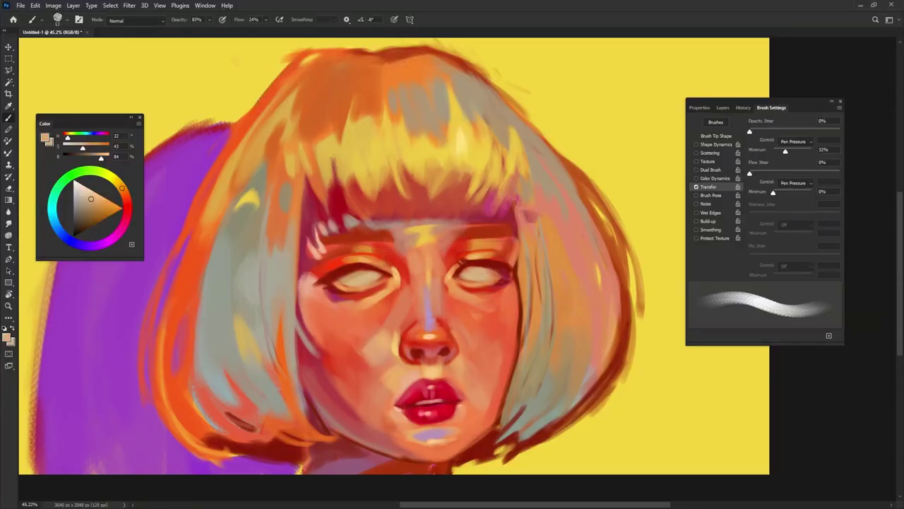
alt+click(478, 273)
alt+click(364, 277)
alt+click(366, 282)
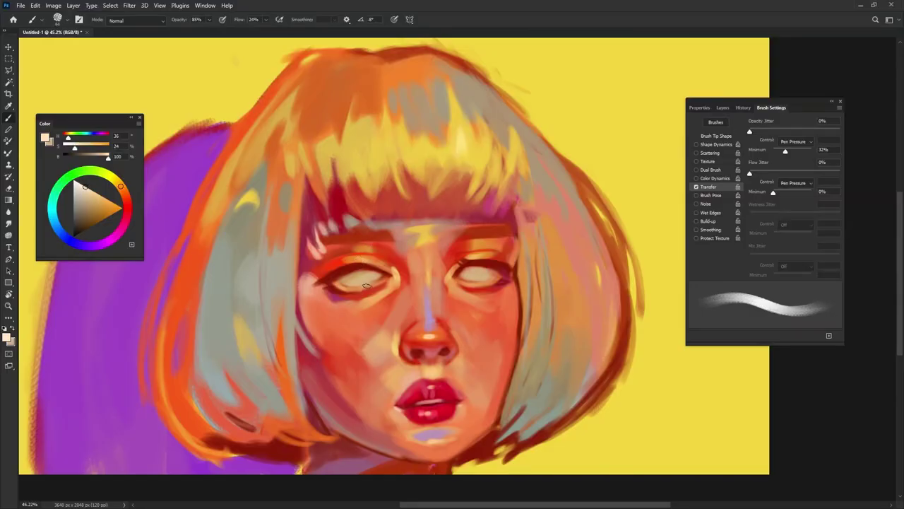
Brighten the centres of both eye whites with pale cream (H 35, S 32, B 100)
drag(120, 186, 123, 172)
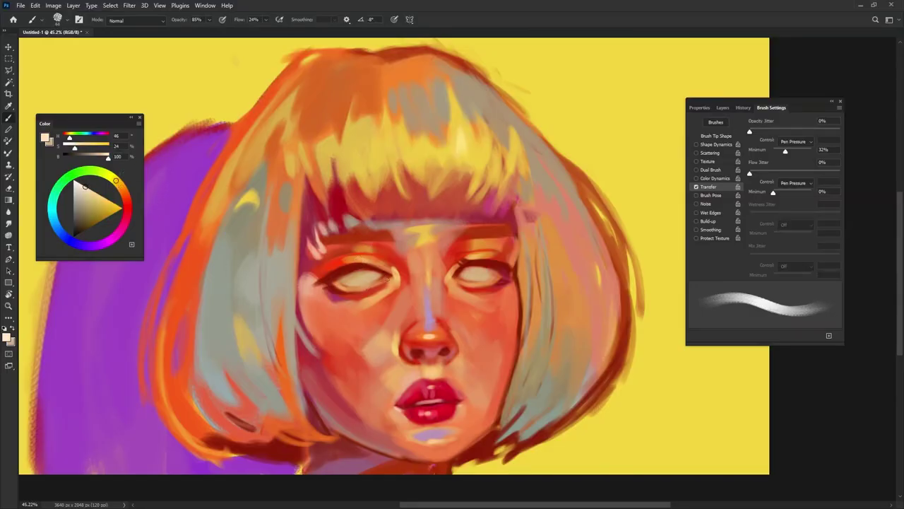
alt+click(398, 272)
alt+right_click(373, 275)
key(shift+Left)
key(shift+Left)
drag(368, 277, 356, 281)
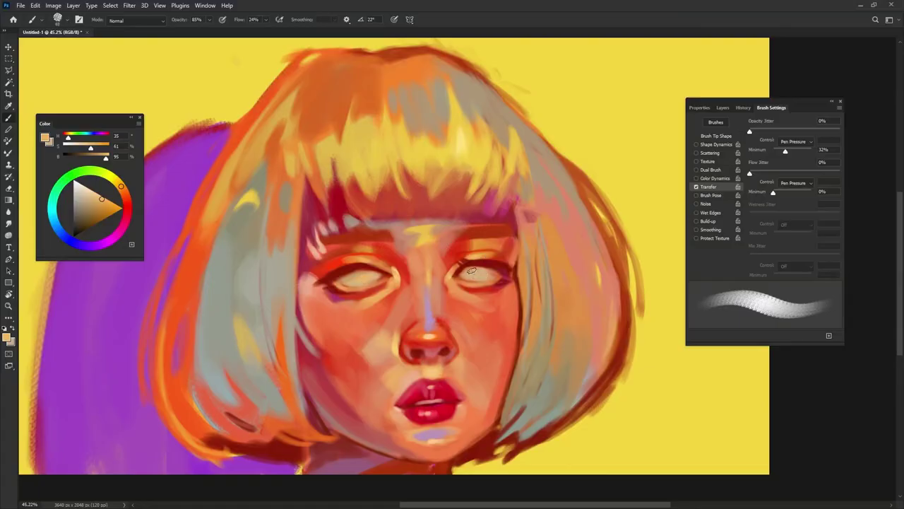
key(shift+Right)
key(shift+Right)
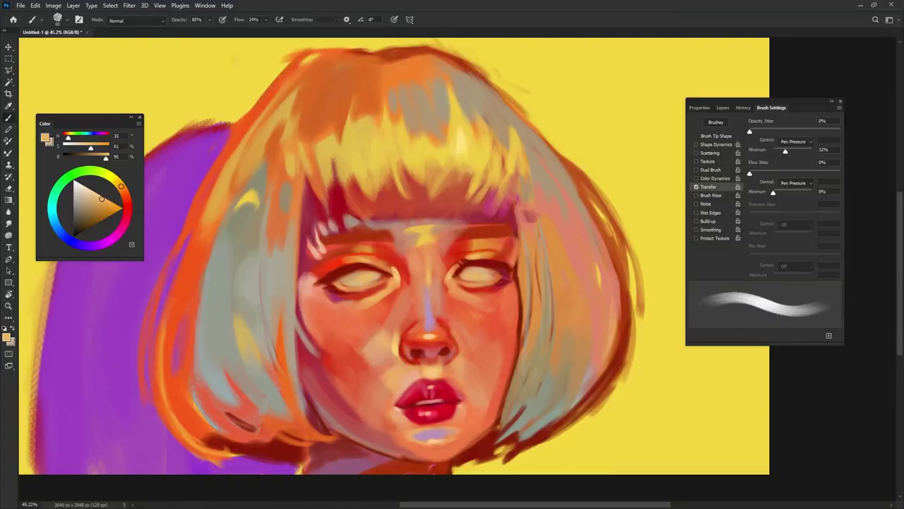
click(89, 188)
drag(352, 284, 373, 276)
mouse_move(475, 279)
mouse_down()
mouse_move(488, 274)
mouse_move(466, 277)
mouse_move(513, 274)
mouse_move(500, 246)
mouse_up()
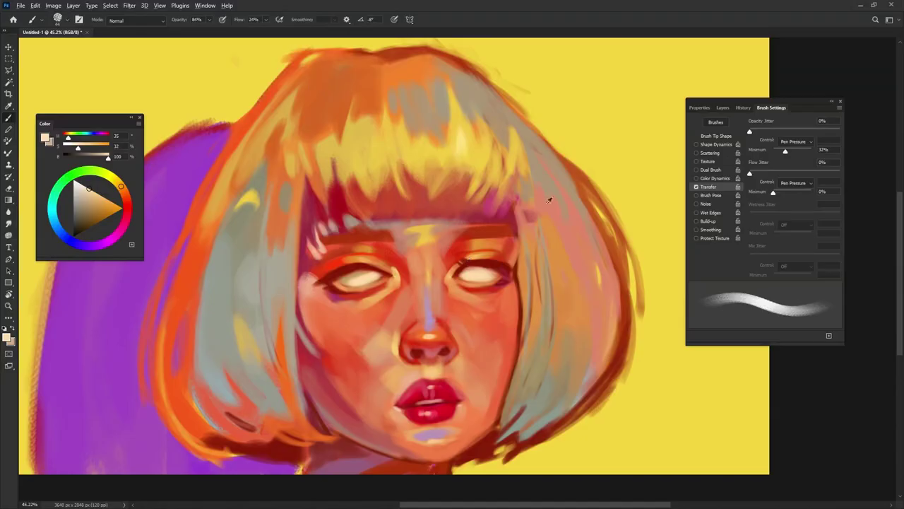
Paint round brown irises in both eyes with a saturated reddish brown (H 18, S 100, B 67)
alt+click(410, 54)
click(106, 219)
mouse_move(363, 277)
mouse_down()
mouse_move(347, 280)
mouse_move(361, 278)
mouse_up()
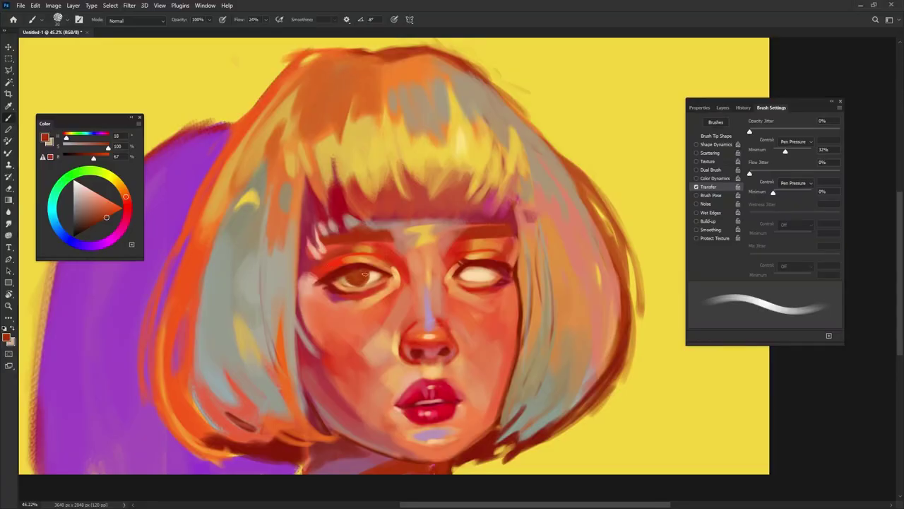
drag(349, 283, 363, 281)
mouse_move(477, 270)
mouse_down()
mouse_move(464, 277)
mouse_move(482, 273)
mouse_move(465, 274)
mouse_move(474, 272)
mouse_up()
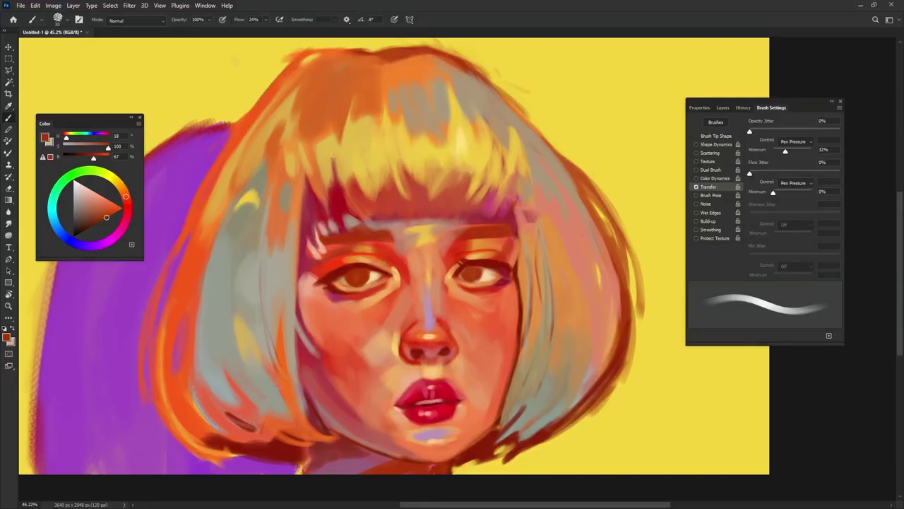
Retouch the right eye's white, iris edge and lower lid with sampled peach (H 23, S 51, B 90) and reddish-brown tones
alt+click(488, 284)
alt+click(468, 288)
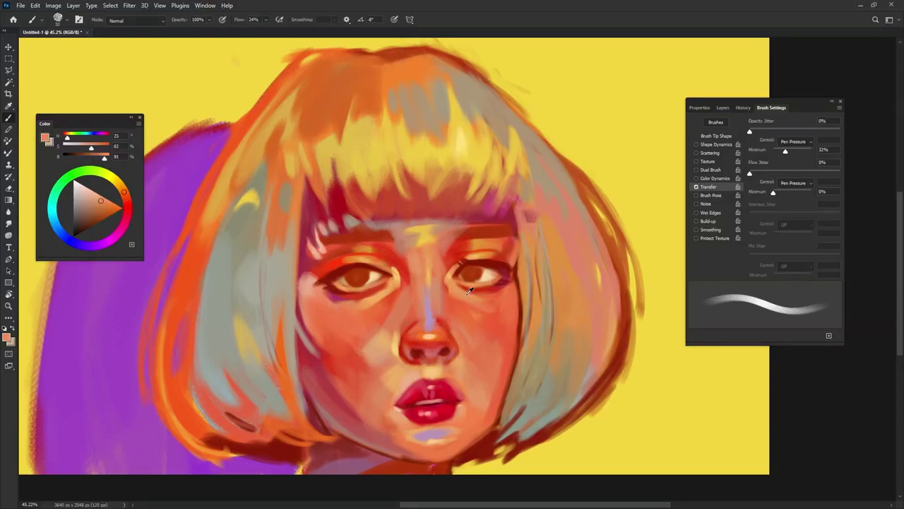
drag(484, 270, 487, 271)
alt+click(493, 273)
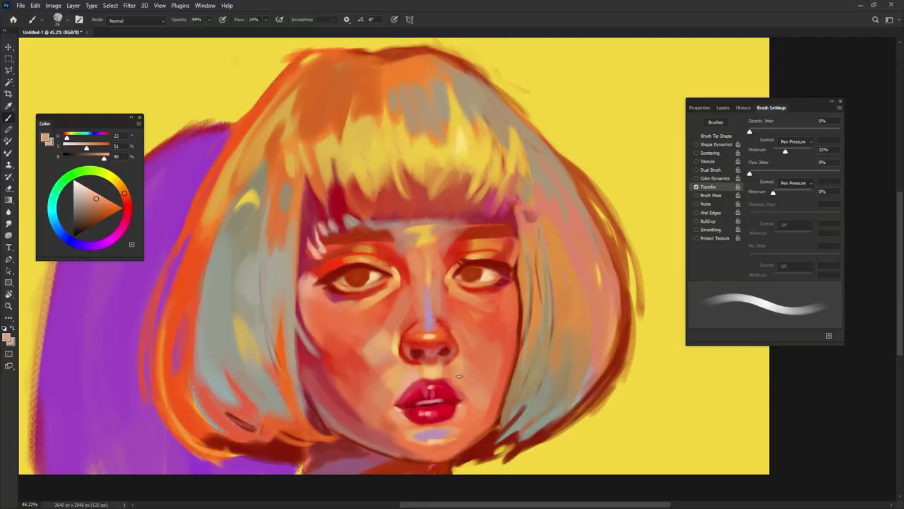
alt+click(460, 273)
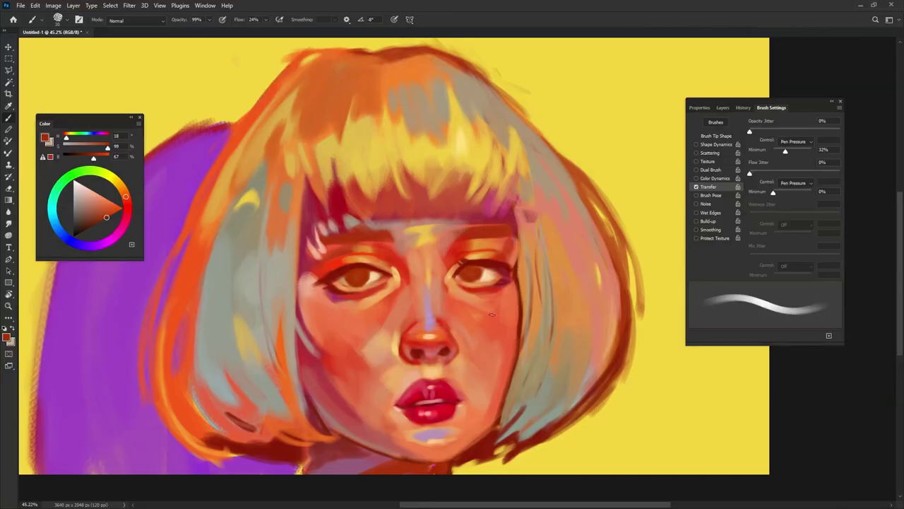
Refine the nostrils and underside of the nose with sampled reds, including H 7, S 80, B 81
alt+click(449, 339)
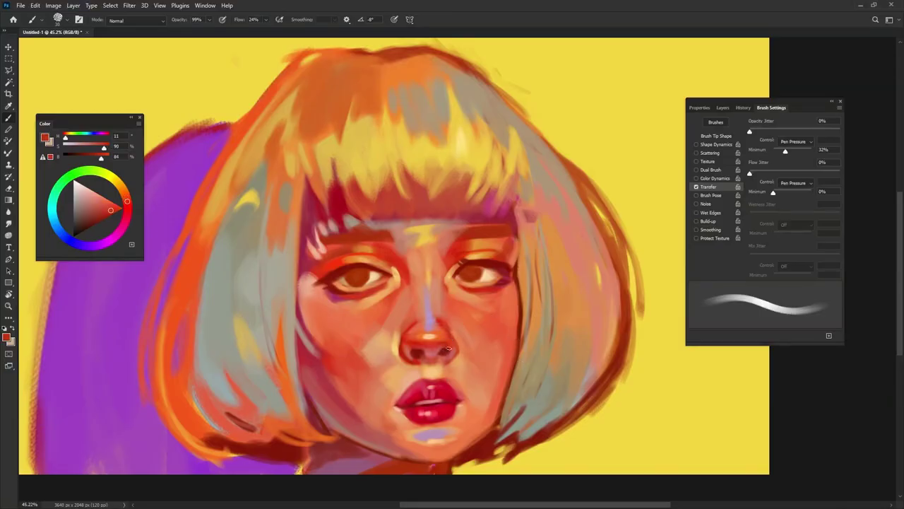
alt+click(439, 347)
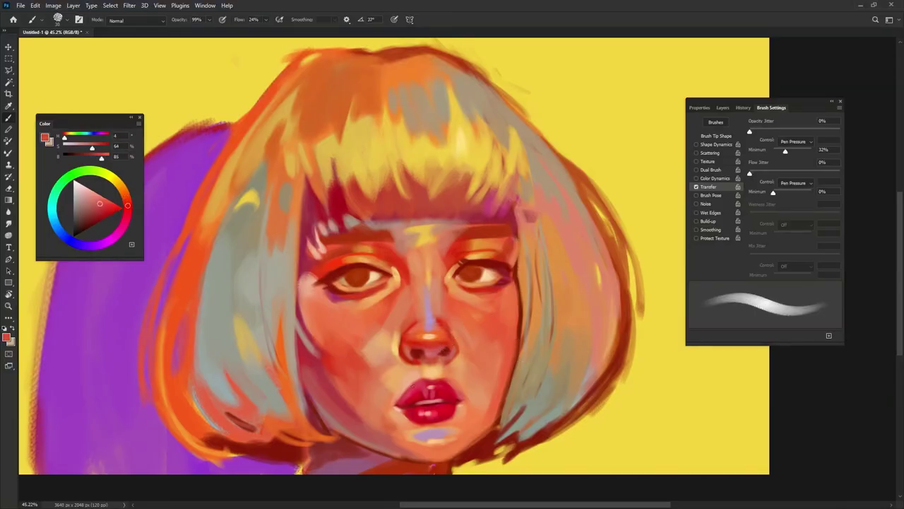
alt+click(423, 352)
key(shift+Left)
key(shift+Left)
key(shift+Left)
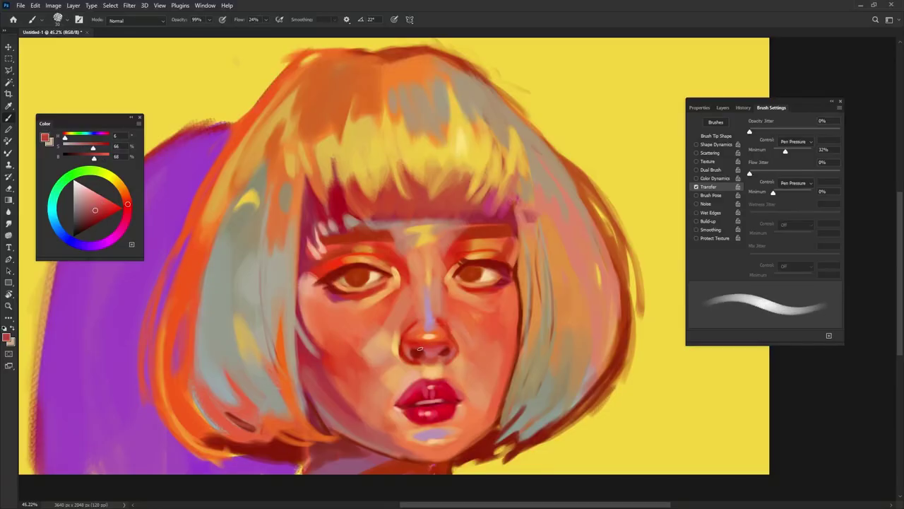
key(shift+Left)
alt+click(417, 347)
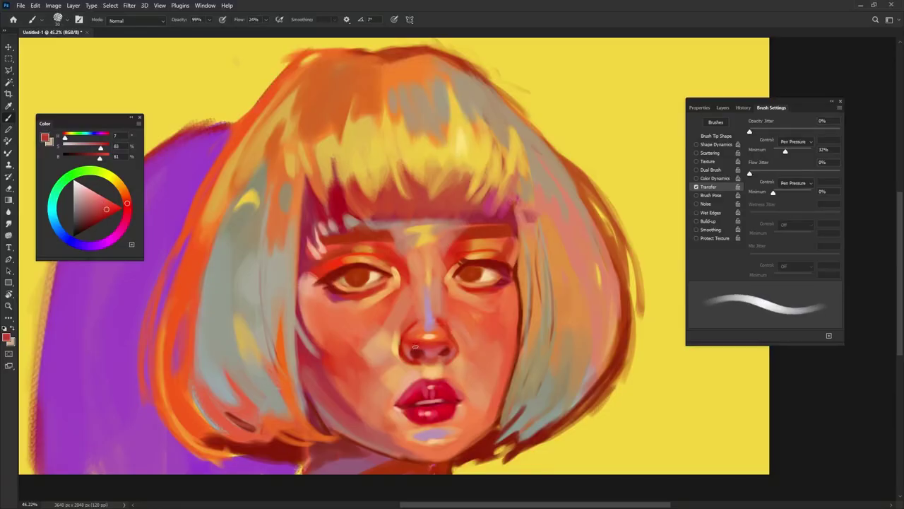
alt+click(427, 352)
alt+click(423, 356)
alt+click(426, 357)
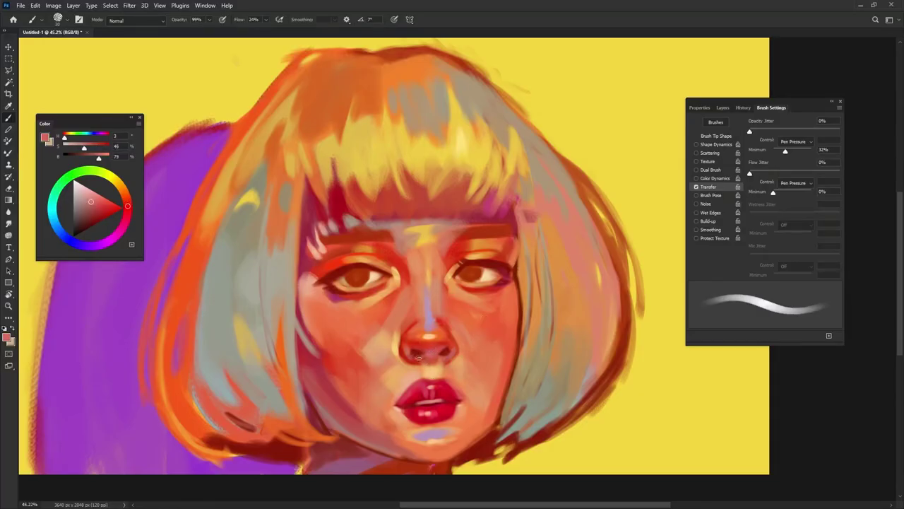
Clean up the lower edge of the nose and the skin beneath it with sampled light peach tones (H 34, S 55, B 96)
drag(459, 321, 439, 358)
alt+click(438, 358)
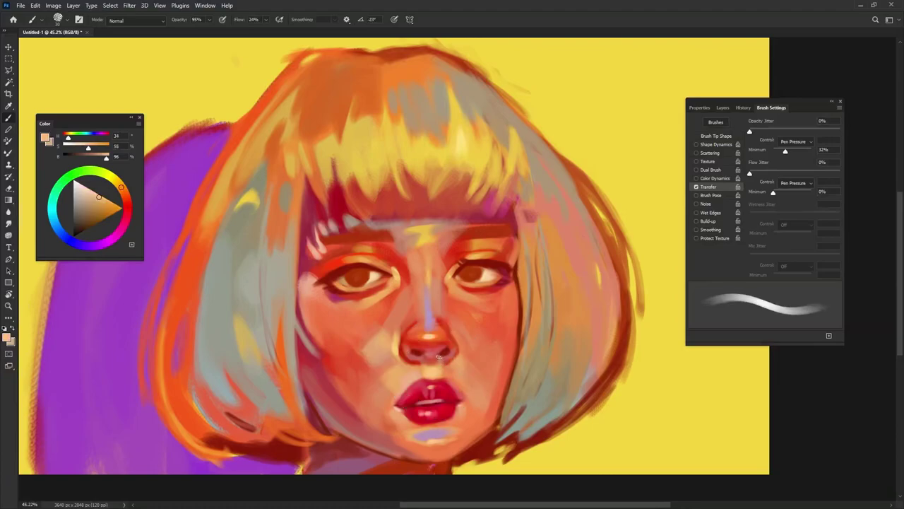
alt+click(449, 362)
alt+click(413, 364)
drag(413, 365, 419, 366)
alt+click(414, 368)
key(bracketleft)
key(bracketleft)
key(bracketleft)
key(bracketleft)
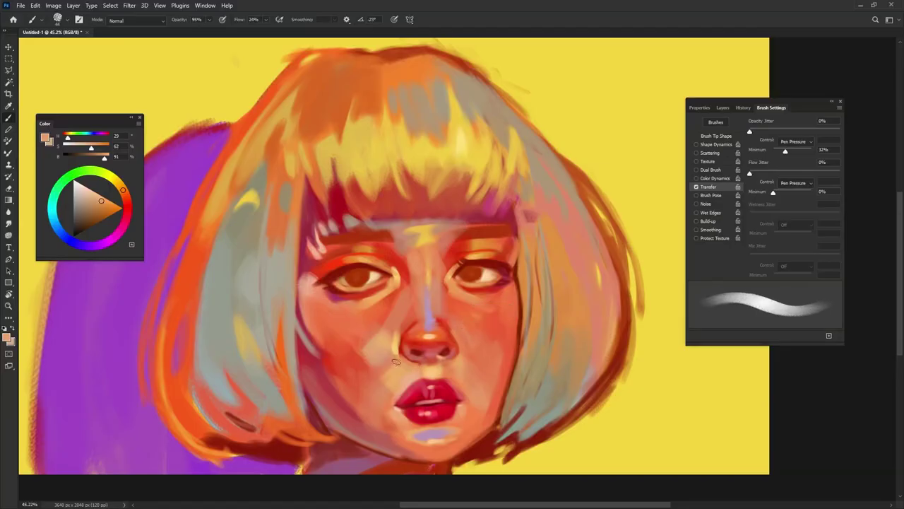
Blend the cheek beside the nose with sampled peach (H 32, S 58, B 92), using the brush tip at a 48° angle
key(Right)
key(Right)
key(Right)
key(Right)
key(Right)
key(Right)
key(Right)
key(Right)
key(Right)
key(Right)
key(Right)
key(Right)
key(Right)
key(Right)
key(Right)
key(Right)
key(Right)
key(Right)
key(Right)
key(Right)
alt+click(396, 352)
drag(395, 352, 399, 361)
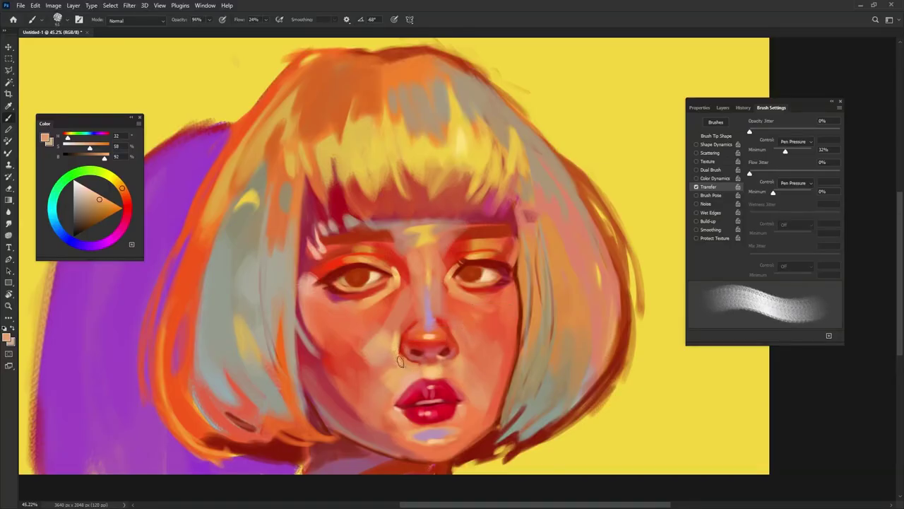
alt+click(398, 332)
alt+click(404, 318)
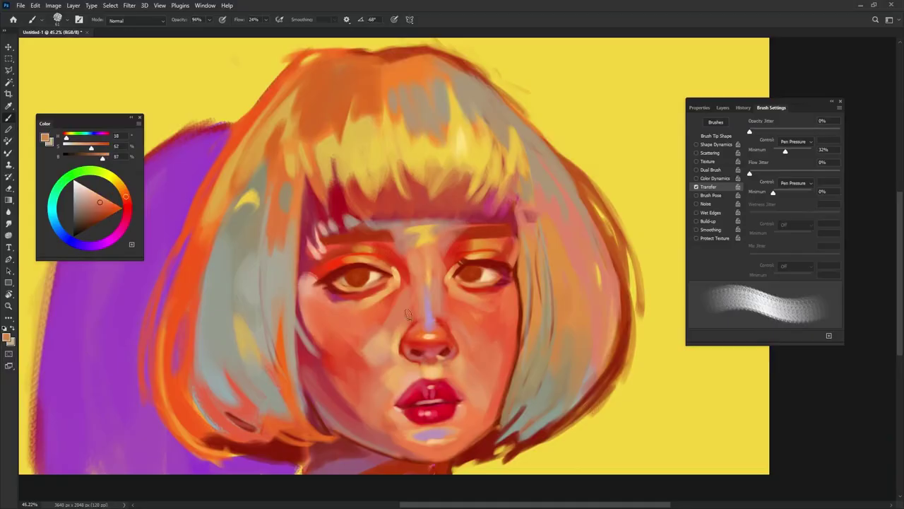
Paint pupils and darken the upper lash line with sampled dark red (H 9, S 96, B 53)
drag(490, 270, 503, 251)
alt+click(486, 263)
key(shift+Left)
key(shift+Left)
key(shift+Left)
alt+click(486, 261)
key(shift+Right)
key(shift+Right)
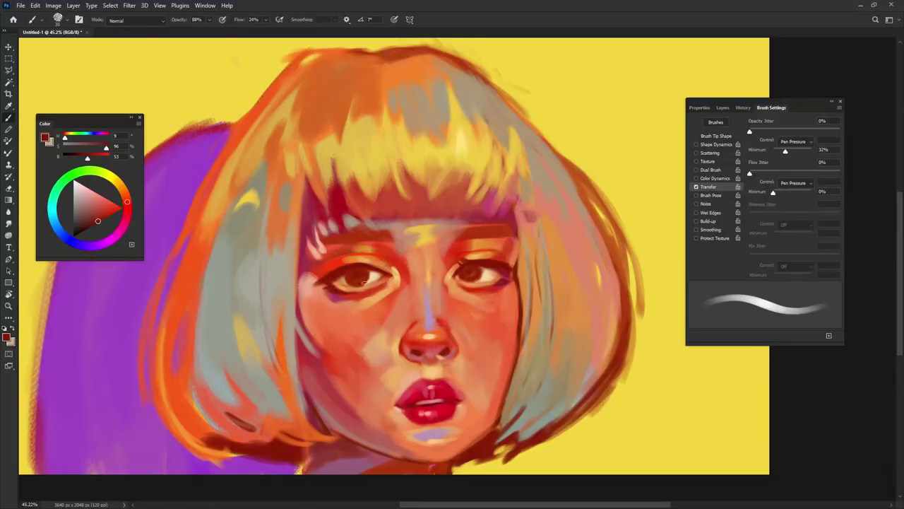
alt+right_click(493, 260)
key(8)
key(8)
Lighten the irises with a muted orange (H 23, S 55, B 87) and blend with the neighbouring brown
alt+click(437, 332)
key(8)
key(6)
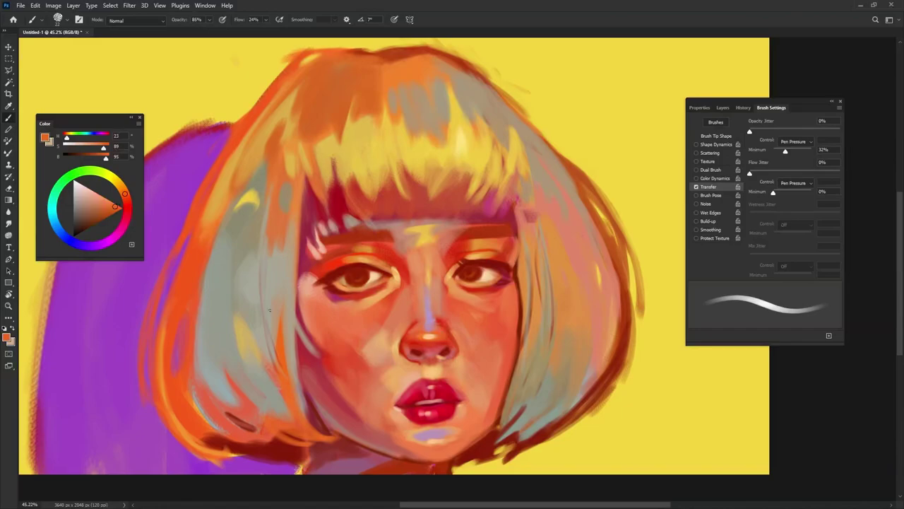
click(103, 200)
drag(456, 275, 467, 277)
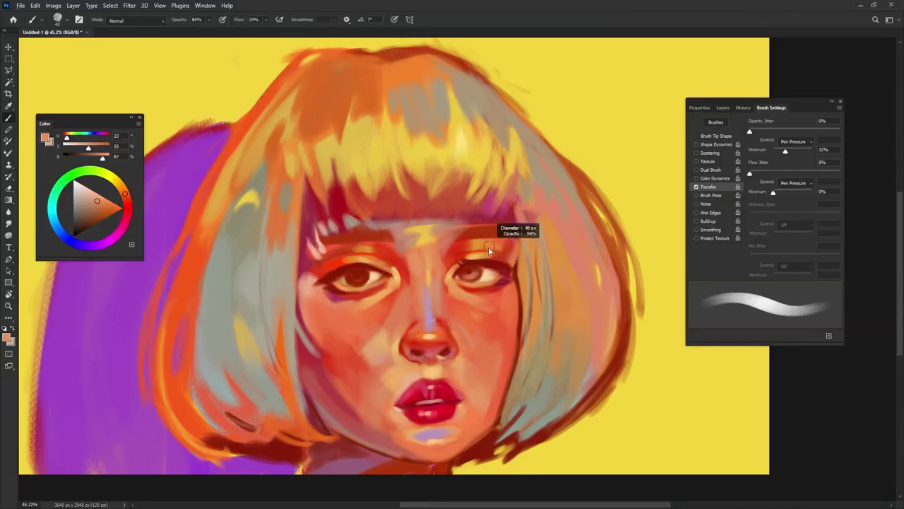
alt+click(476, 271)
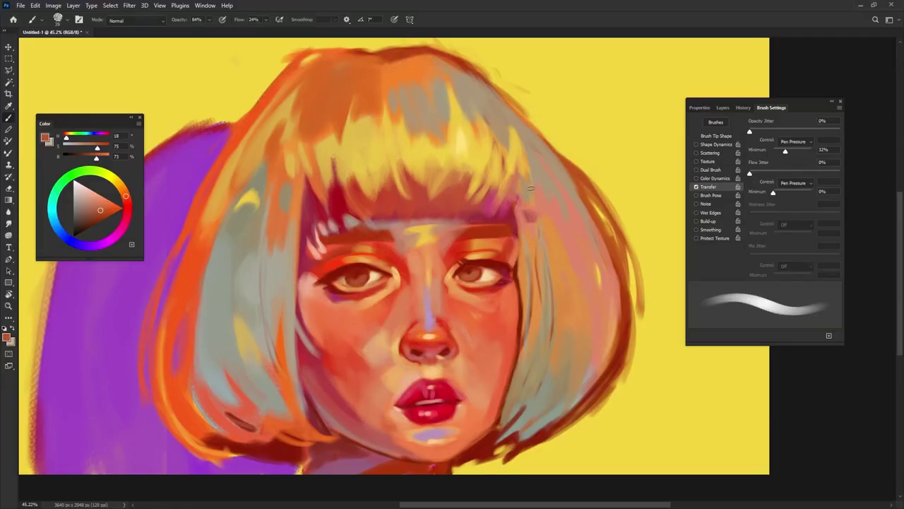
Warm the left iris with a more saturated orange
alt+click(463, 135)
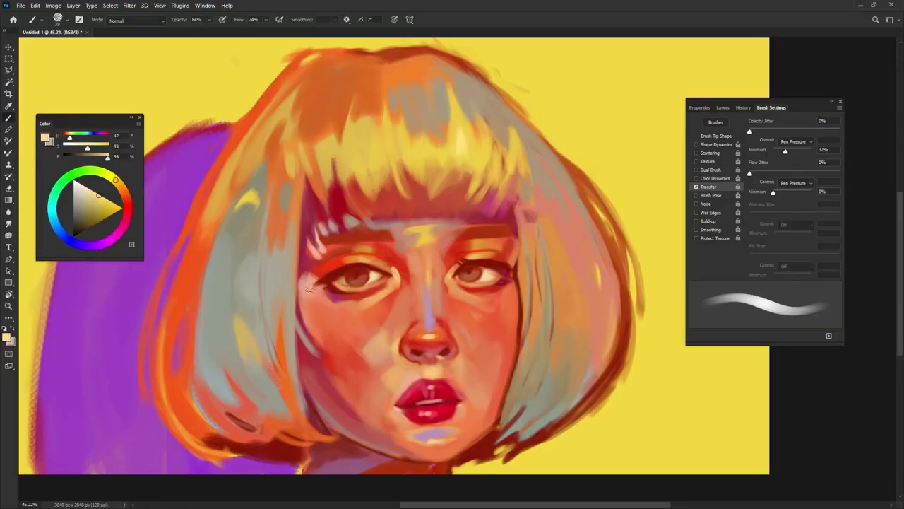
click(126, 195)
click(111, 201)
click(114, 203)
drag(349, 281, 355, 274)
key(8)
key(1)
Deepen the pupils and upper lash lines of both eyes with a very dark red (H 9, S 100, B 36)
alt+click(471, 265)
drag(473, 270, 467, 270)
drag(96, 224, 91, 226)
drag(340, 281, 334, 281)
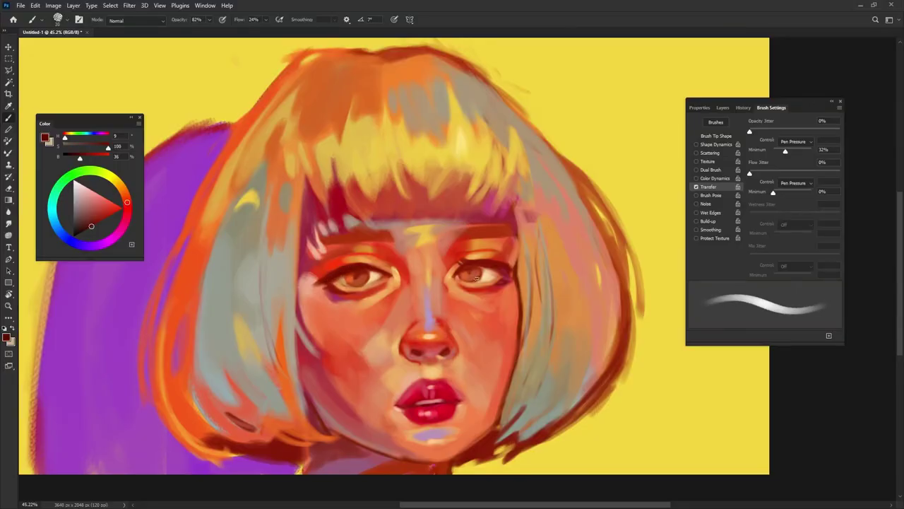
drag(465, 265, 499, 270)
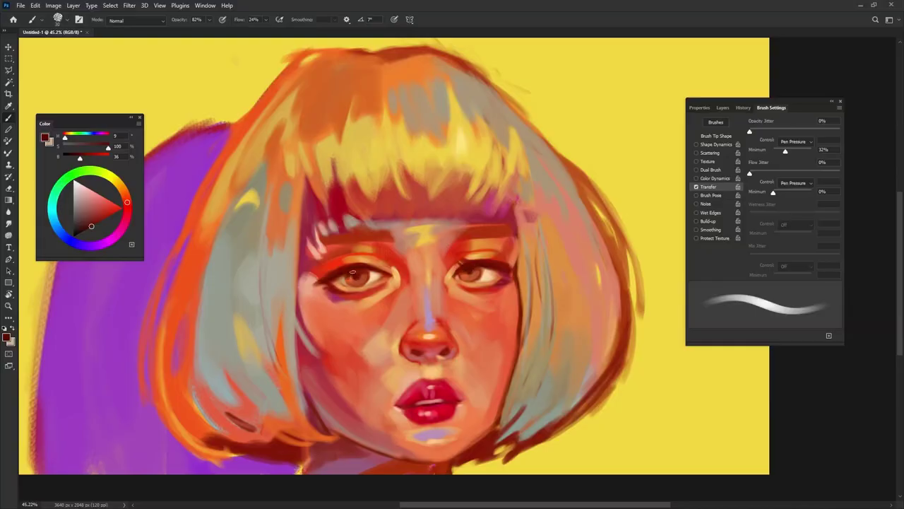
drag(503, 262, 507, 258)
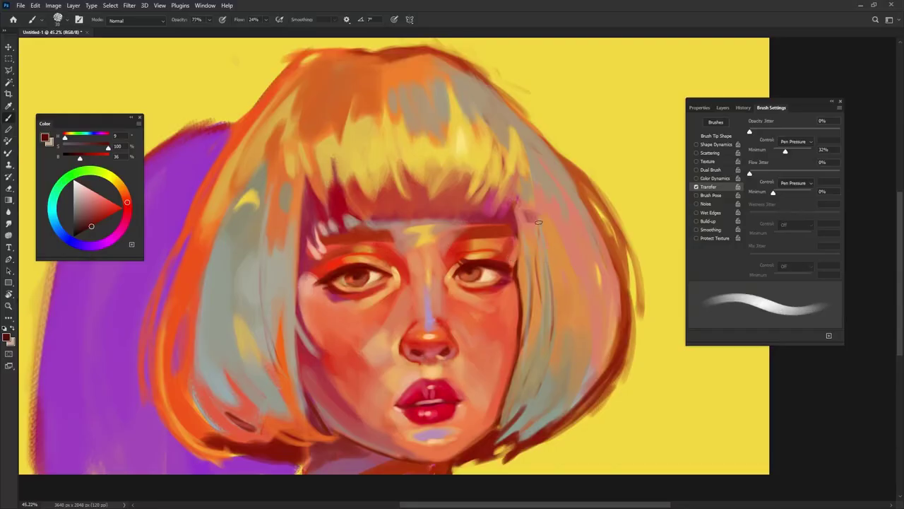
Soften the skin below the left eye and around its inner corner with sampled peach-orange (H 32, S 63, B 95)
drag(399, 340, 405, 338)
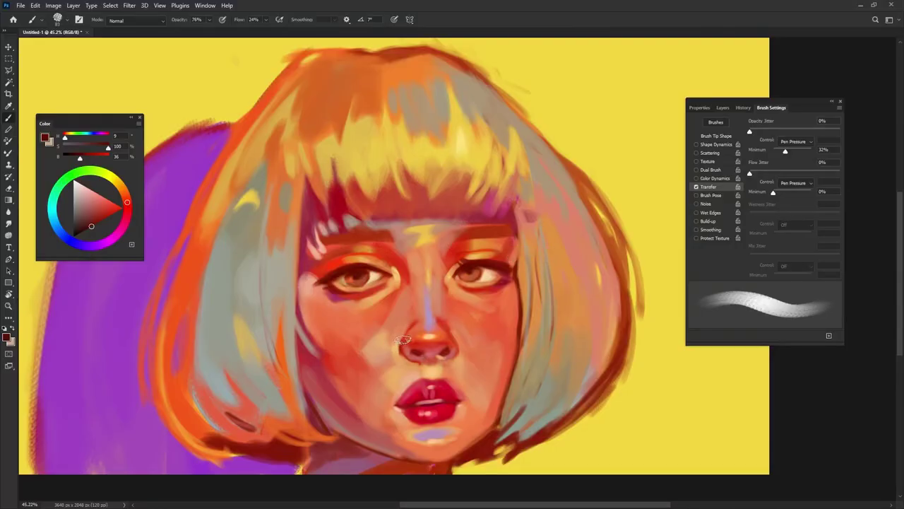
alt+click(377, 293)
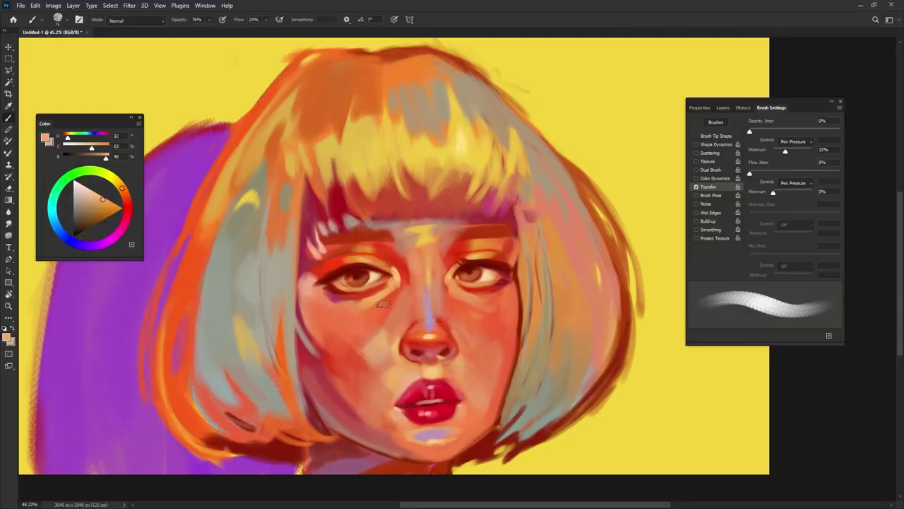
drag(399, 282, 385, 290)
alt+click(391, 283)
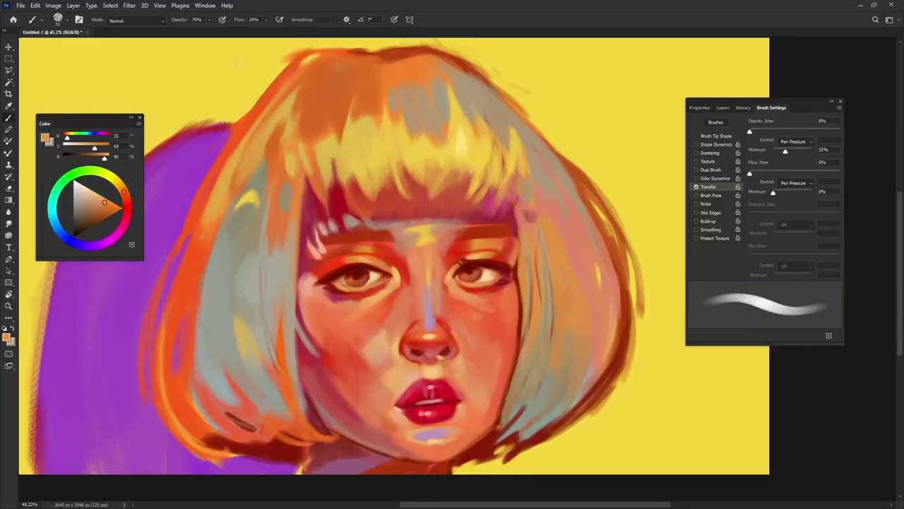
Model the right eye's inner corner and the side of the nose bridge with sampled orange and red skin tones
key(shift+Right)
alt+click(454, 282)
drag(454, 283, 462, 290)
key(shift+Right)
key(shift+Right)
alt+click(446, 286)
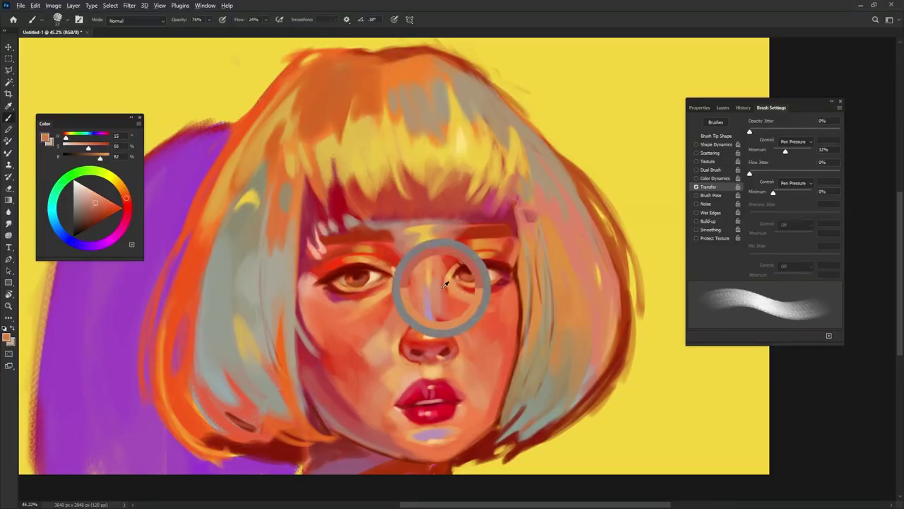
alt+click(443, 283)
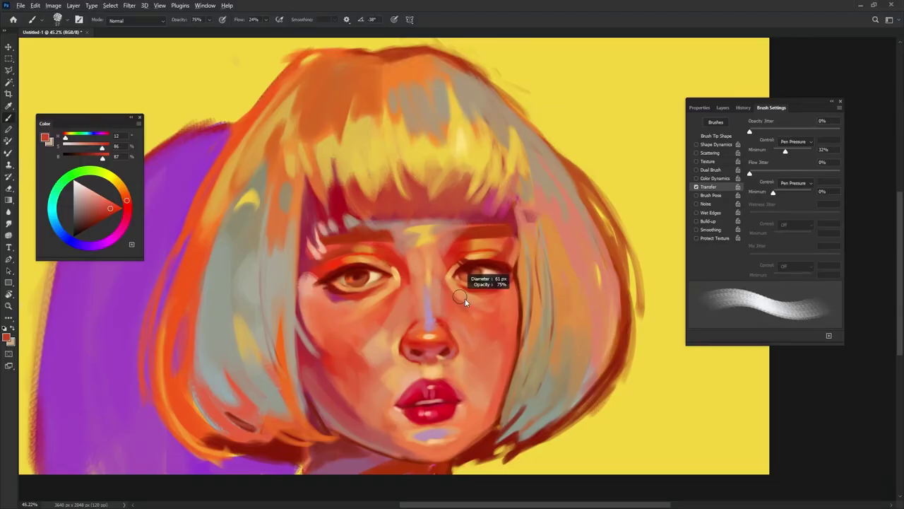
alt+click(448, 299)
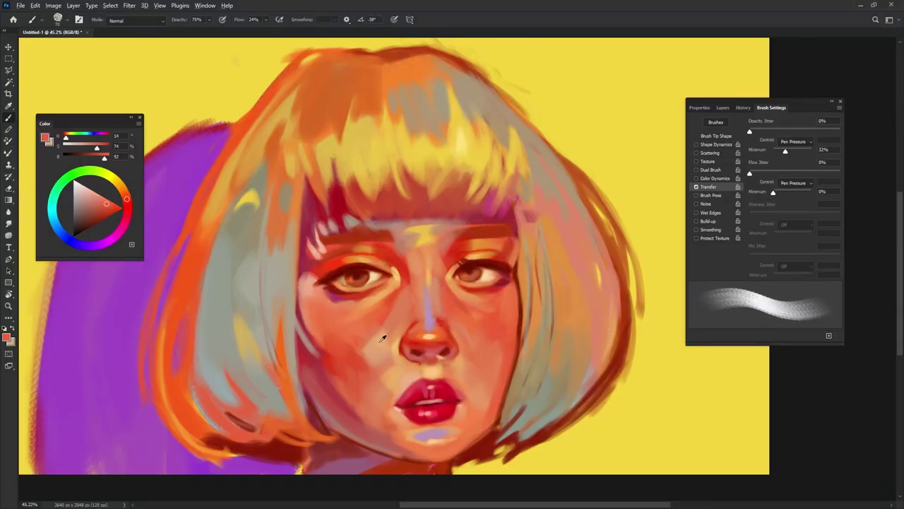
Blend the left cheek's light and red areas with a larger brush and sampled peach tones (H 24, S 53, B 88)
alt+click(354, 356)
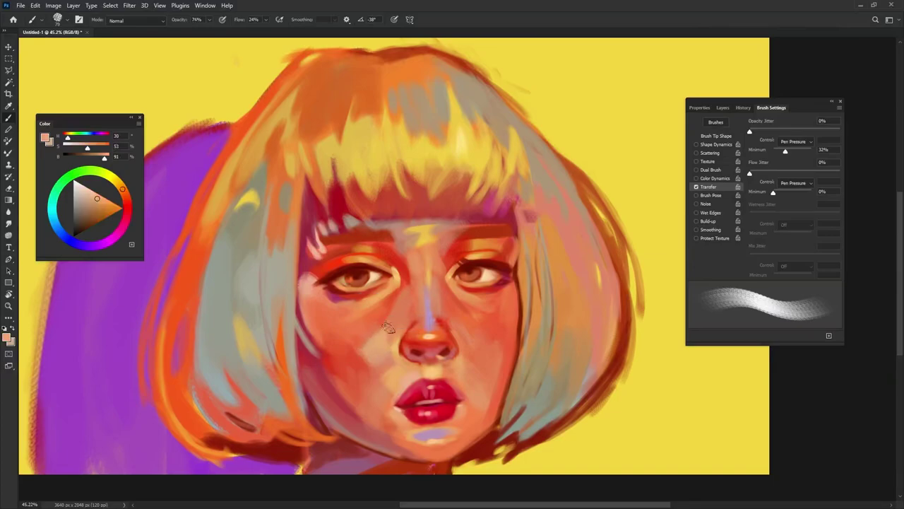
alt+click(369, 353)
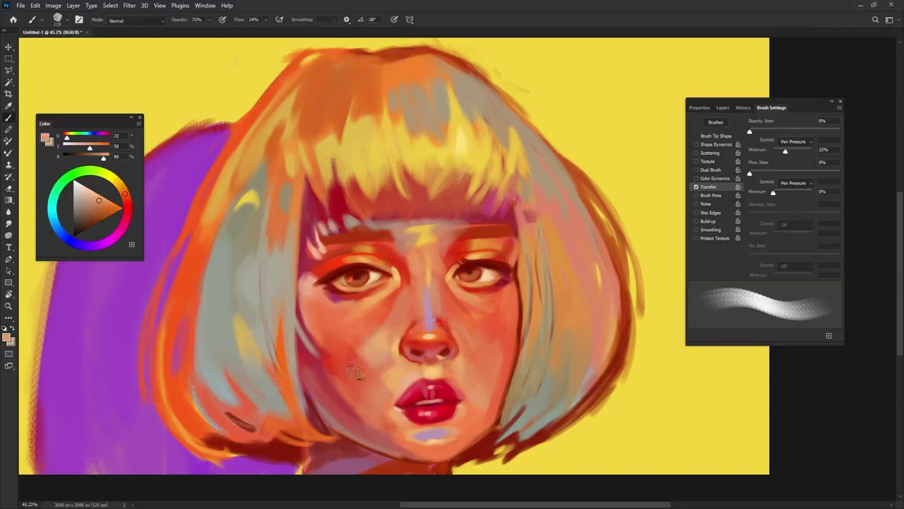
alt+click(375, 349)
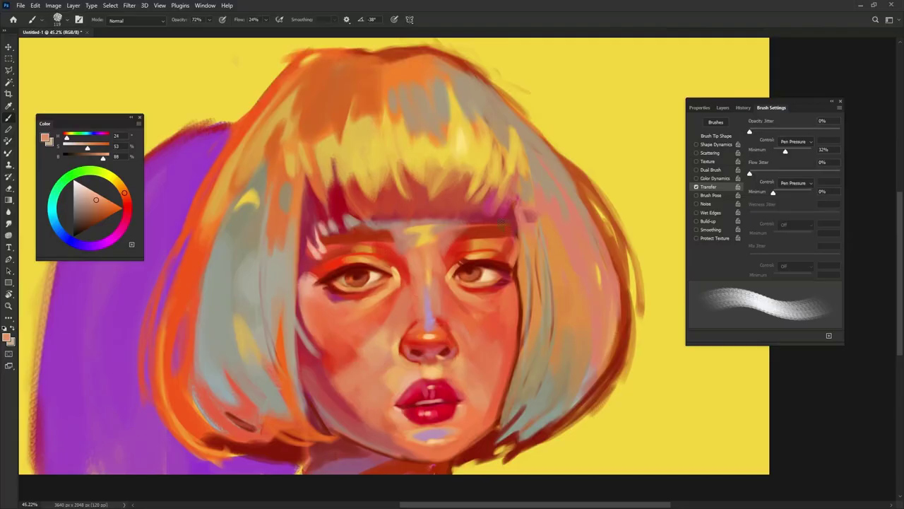
alt+click(342, 352)
key(shift+Left)
key(shift+Left)
mouse_move(339, 365)
mouse_down()
mouse_move(374, 344)
mouse_move(335, 376)
mouse_move(377, 343)
mouse_up()
Paint long orange hair strands (H 22, S 78, B 89) down the left temple beside the fringe, with the brush at -83°
drag(489, 262, 482, 261)
drag(541, 189, 532, 186)
key(shift+Left)
key(shift+Left)
key(shift+Left)
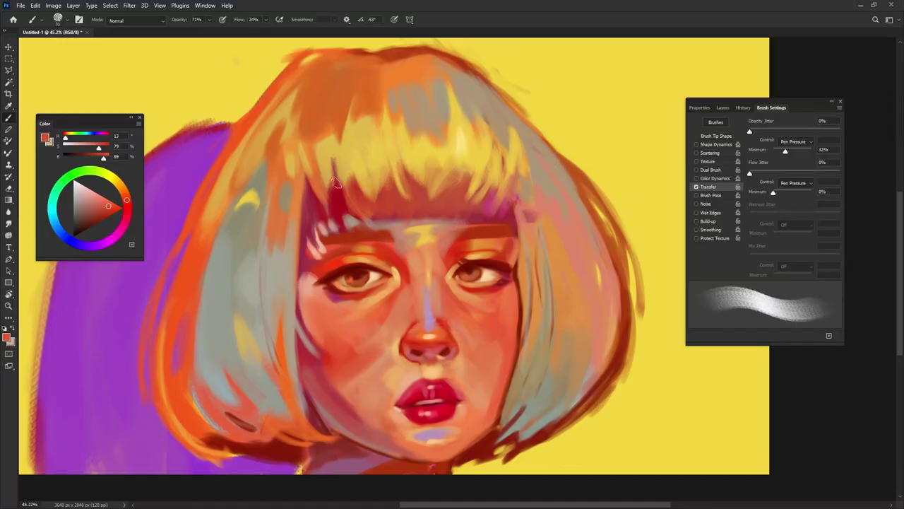
alt+click(313, 185)
key(7)
alt+click(317, 182)
key(7)
key(1)
key(shift+Left)
key(shift+Left)
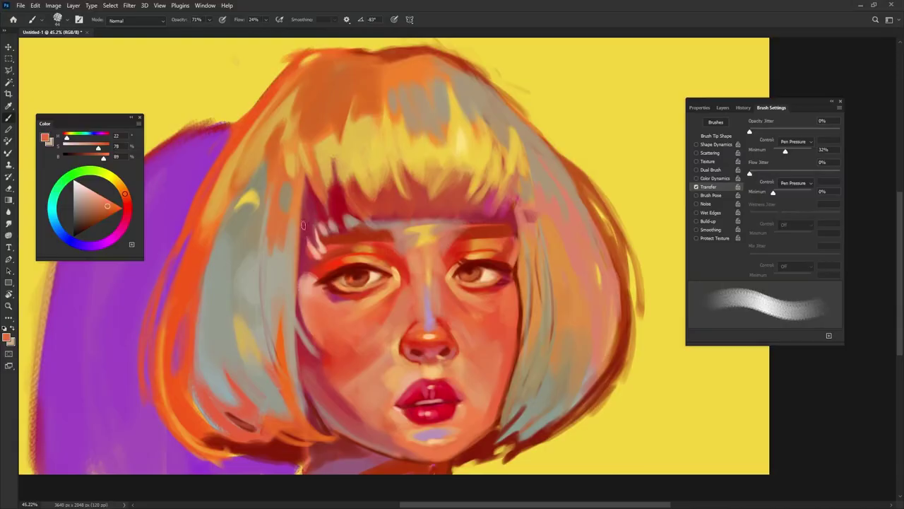
drag(309, 200, 300, 263)
drag(310, 200, 299, 276)
drag(311, 194, 303, 254)
drag(313, 180, 288, 277)
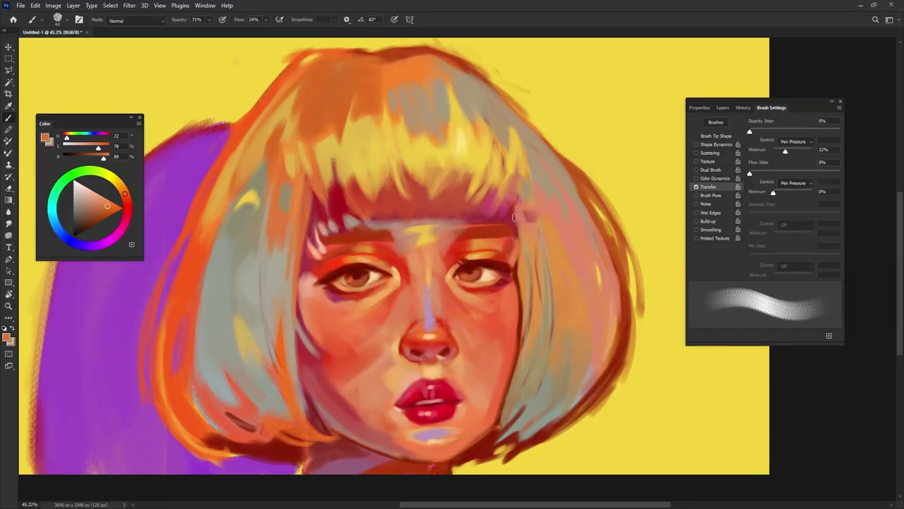
Break up the fringe's lower edge above the left eyebrow with short strokes of sampled greyish skin tone
alt+click(385, 225)
key(shift+Right)
mouse_move(375, 218)
mouse_down()
mouse_move(378, 227)
mouse_move(395, 227)
mouse_up()
key(shift+Right)
key(shift+Right)
key(Left)
key(Left)
key(Left)
key(Left)
key(Left)
key(Left)
key(Left)
key(Left)
key(Left)
key(Left)
key(Left)
key(Left)
key(Left)
key(Left)
key(Left)
key(Left)
key(Left)
key(Left)
key(Left)
key(Left)
alt+click(416, 213)
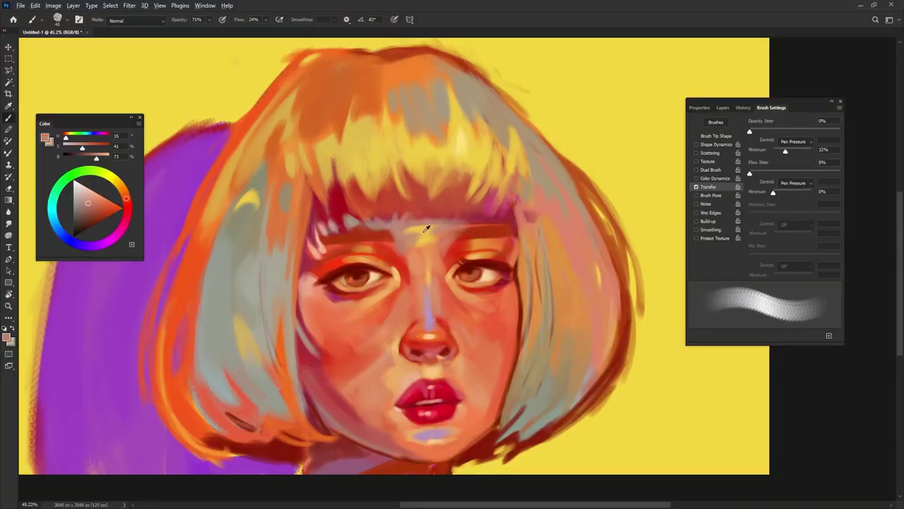
Paint short strokes of sampled muted skin tone across the forehead centre under the fringe, with the brush at -113°
alt+click(426, 228)
key(shift+Right)
key(shift+Right)
drag(412, 216, 411, 228)
drag(425, 215, 431, 227)
alt+click(446, 224)
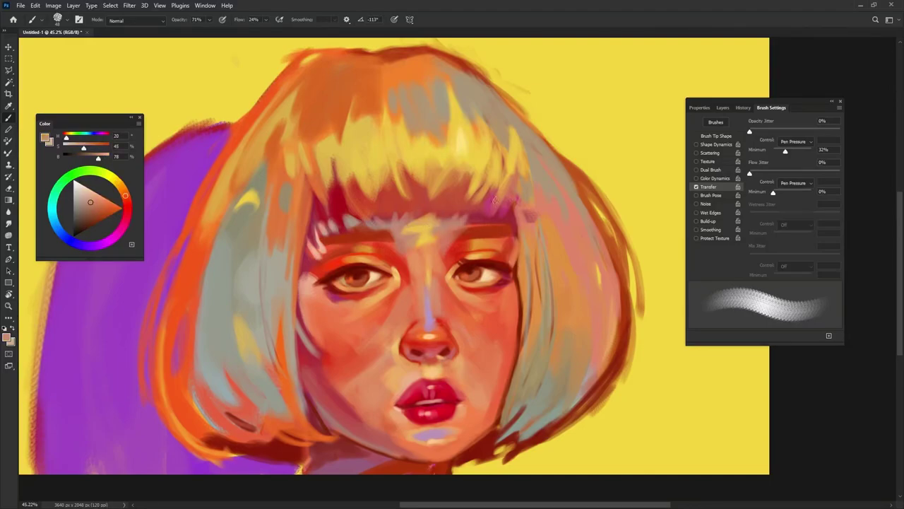
Raise the brush opacity to 100% and refine the fringe's lower edge above the right eyebrow with sampled skin tones
alt+click(427, 221)
right_click(442, 219)
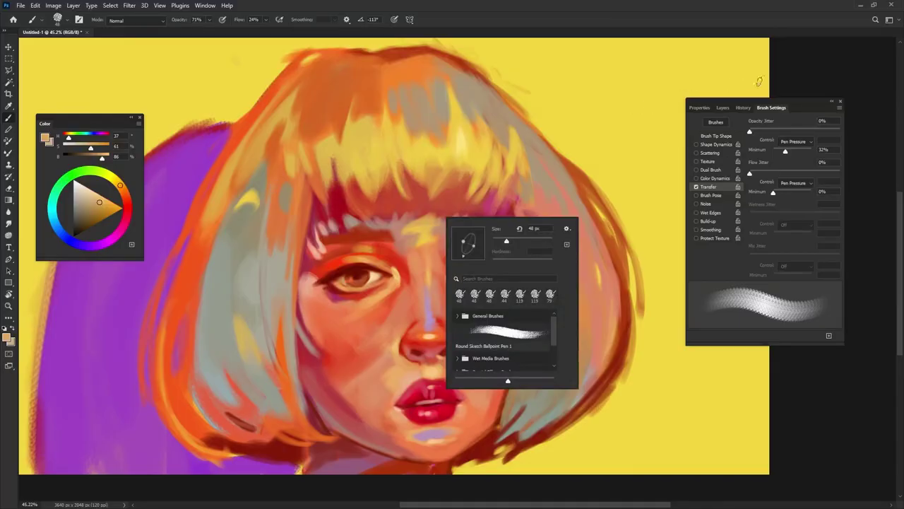
click(788, 69)
drag(209, 31, 314, 32)
alt+click(444, 221)
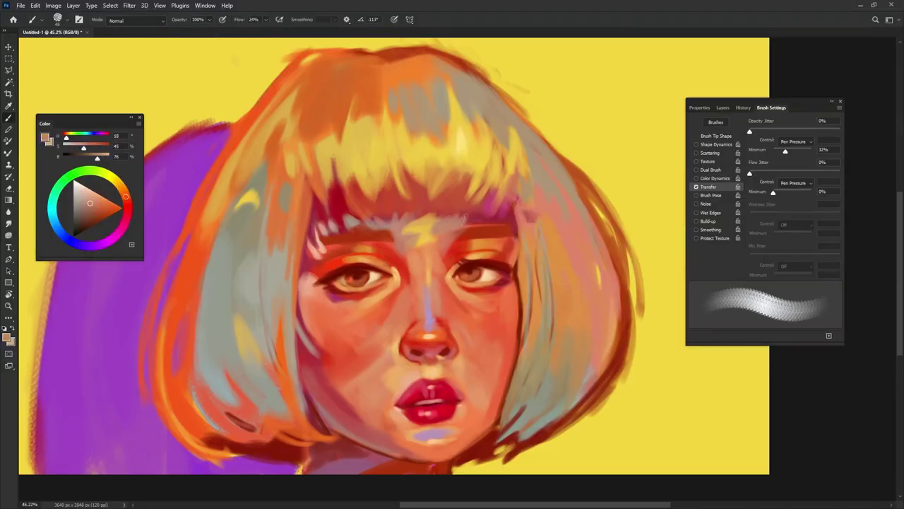
alt+click(482, 219)
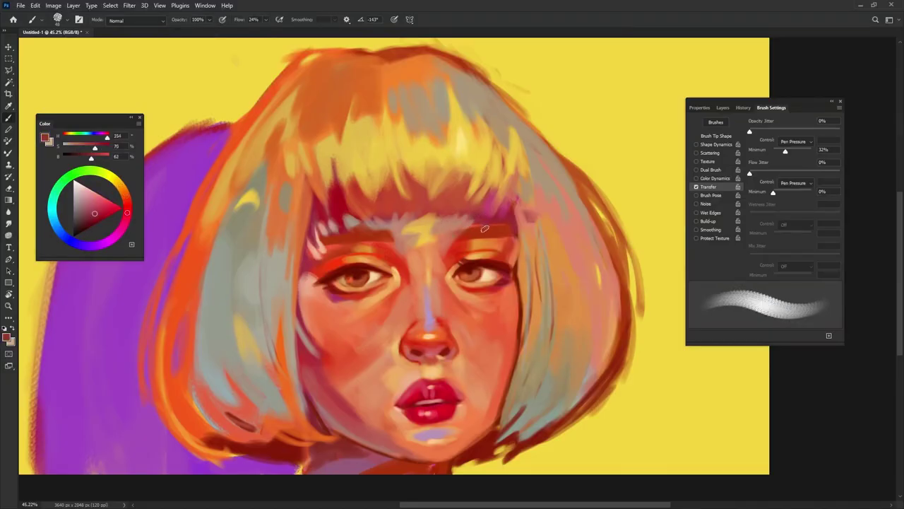
Build up the light patch between the eyebrows with sampled warm peach (H 36, S 60, B 96) and neighbouring skin tones
alt+click(394, 276)
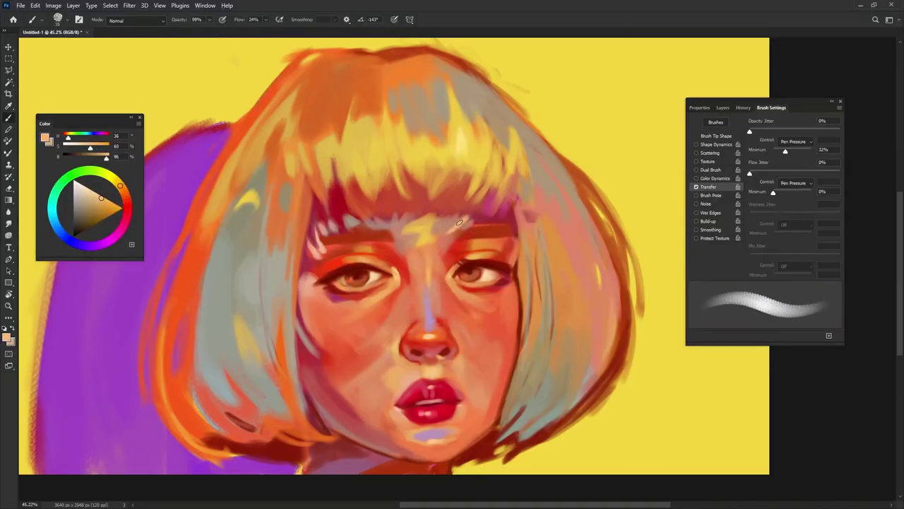
alt+right_click(458, 221)
alt+click(439, 219)
alt+click(434, 224)
mouse_move(430, 234)
mouse_down()
mouse_move(456, 223)
mouse_move(397, 237)
mouse_move(420, 235)
mouse_move(407, 255)
mouse_up()
alt+click(421, 232)
alt+click(407, 244)
alt+click(394, 253)
alt+click(459, 239)
Darken and sharpen the left eyebrow's inner end with a smaller brush at -158° and sampled dark red (H 10, S 96, B 45)
key([)
key([)
key([)
key([)
key([)
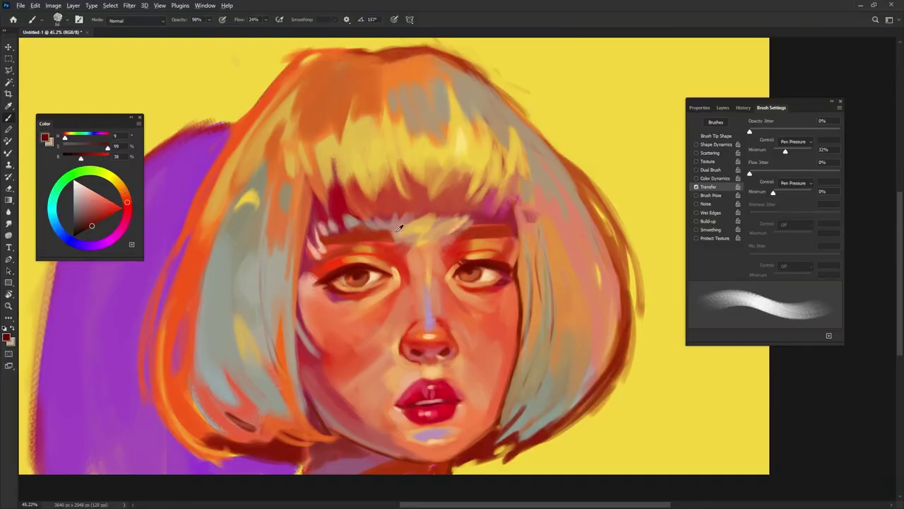
drag(380, 233, 390, 241)
alt+click(384, 234)
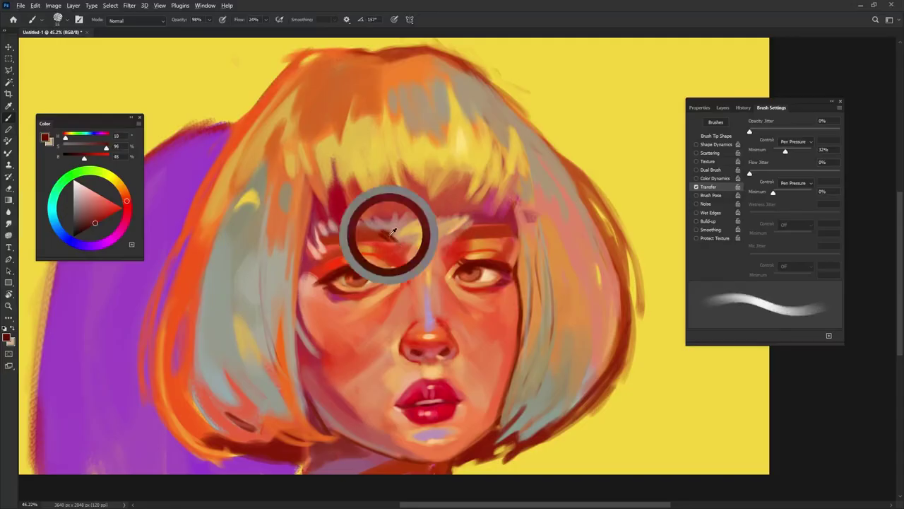
key(shift+Left)
key(shift+Left)
key(shift+Left)
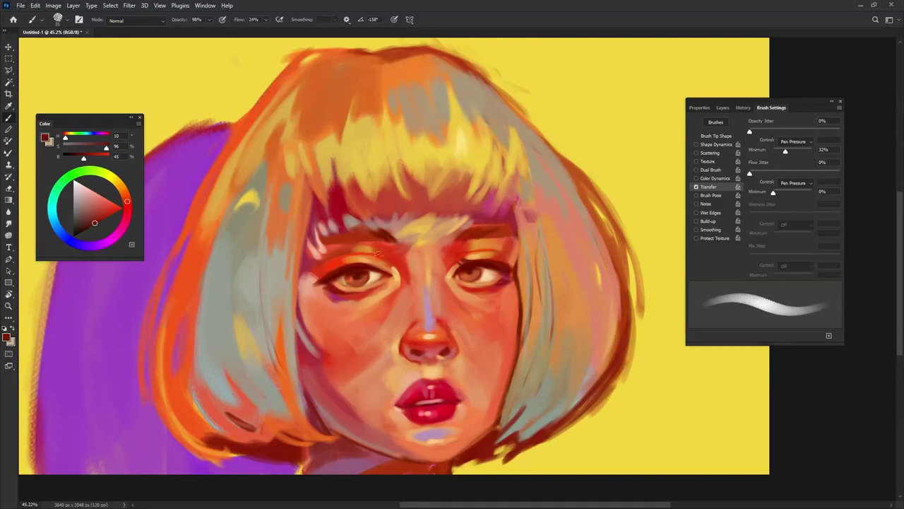
alt+click(340, 238)
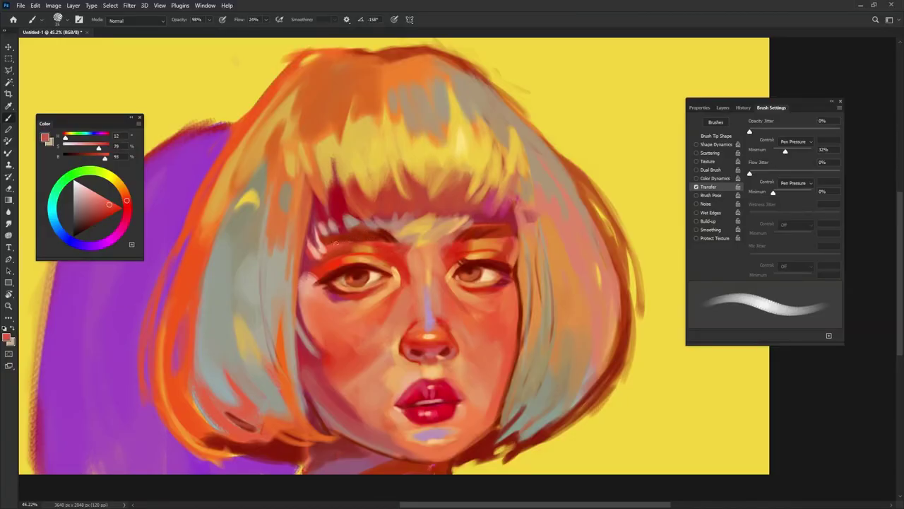
Shape the right eyebrow with sampled dark and bright reds, turning the brush to 172°
alt+click(475, 261)
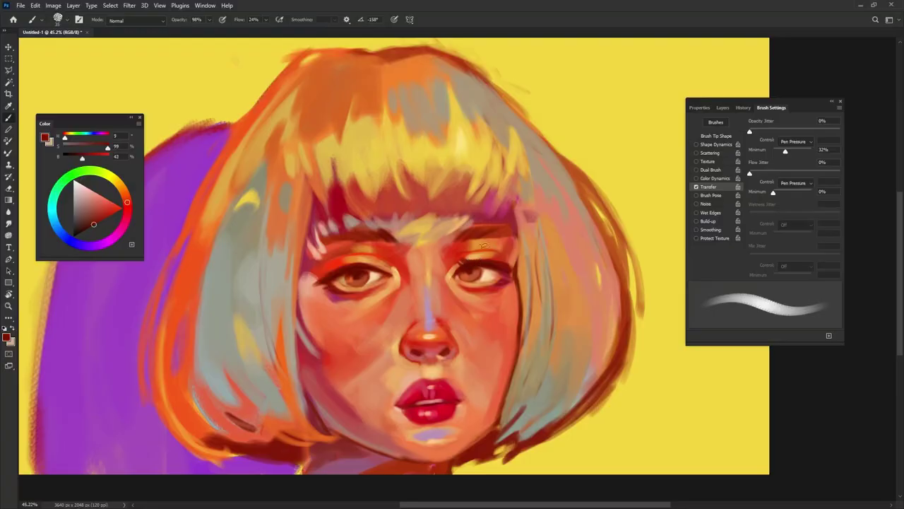
alt+click(466, 241)
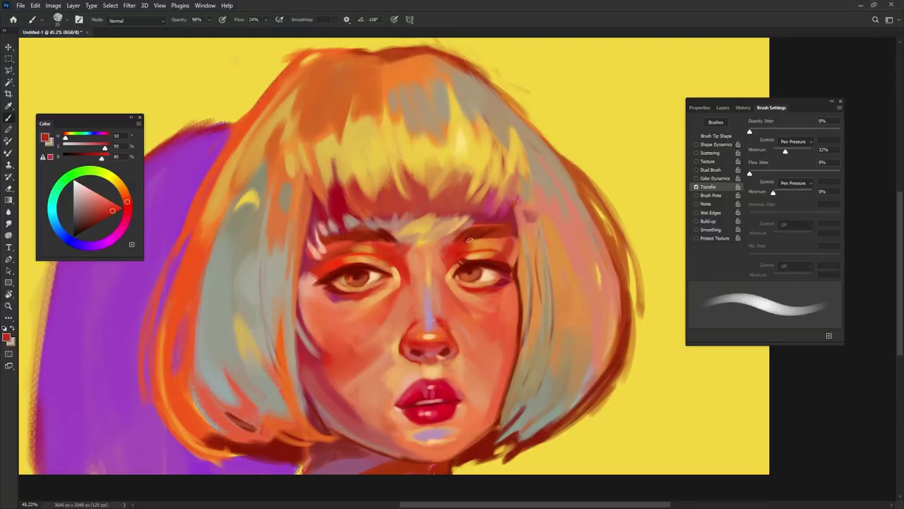
alt+click(487, 230)
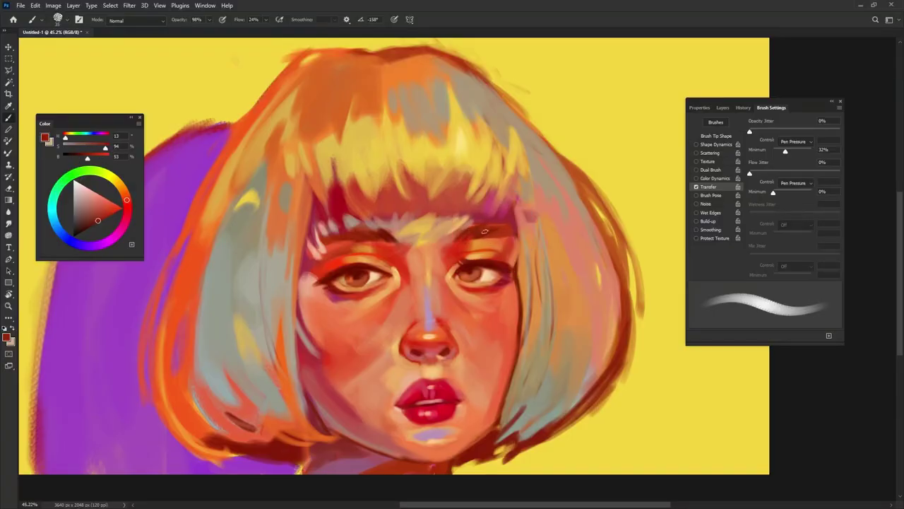
key(shift+Right)
key(shift+Right)
Model the skin around the left eyebrow's outer end with sampled pale pink (H 19, S 40, B 91) and reddish tones
alt+click(323, 254)
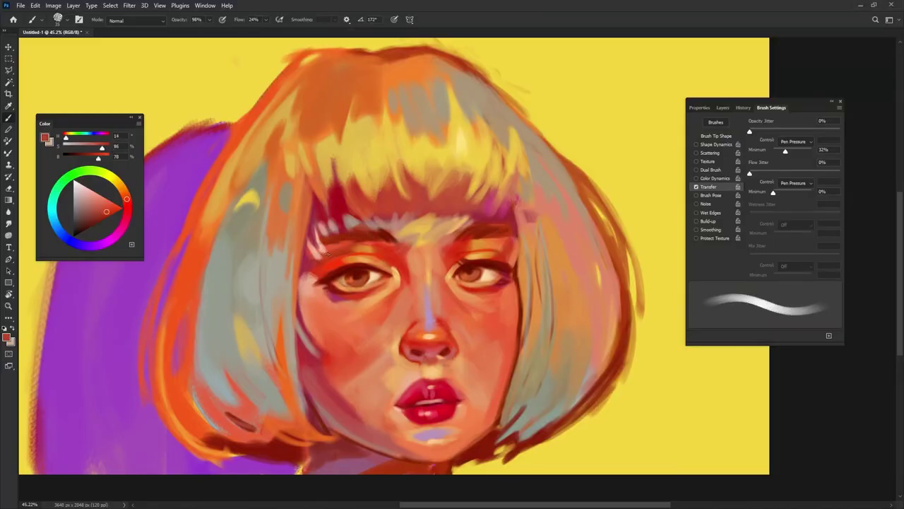
alt+click(315, 267)
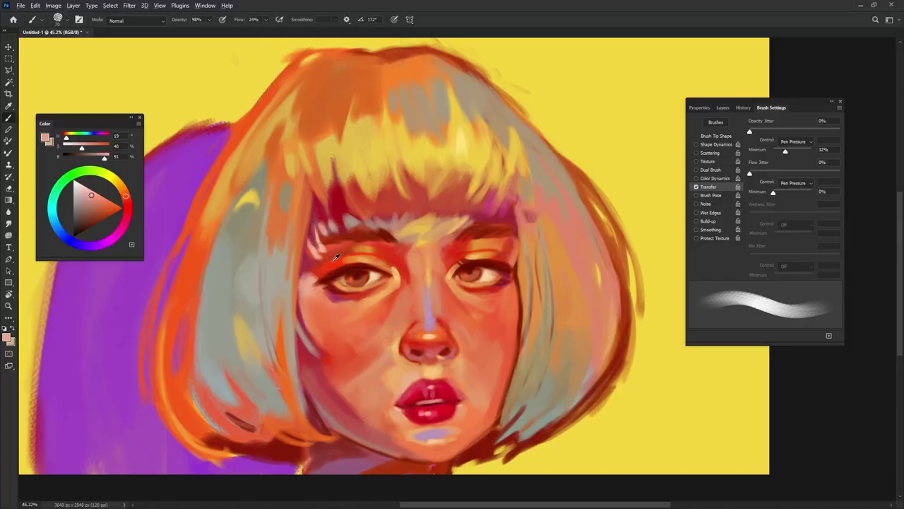
key(shift+Right)
key(shift+Right)
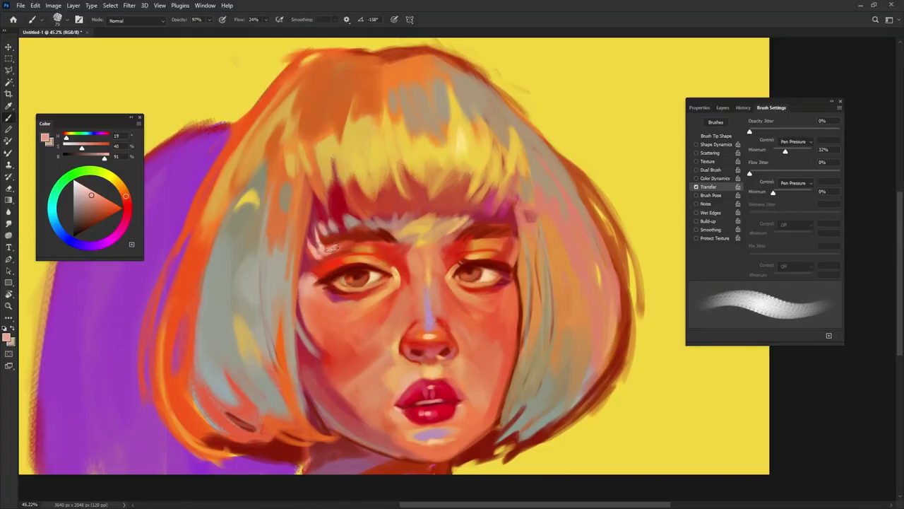
alt+click(350, 240)
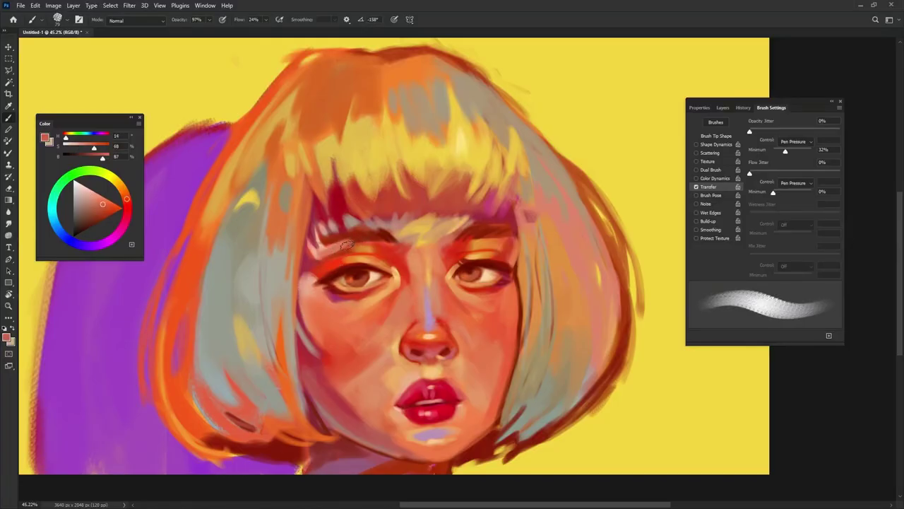
mouse_move(333, 247)
mouse_down()
mouse_move(313, 254)
mouse_move(320, 245)
mouse_up()
drag(407, 194, 404, 194)
Refine the left eyebrow's middle and tail with sampled reds (H 13, S 84, B 81 and H 13, S 92, B 61)
alt+click(370, 236)
drag(360, 236, 353, 243)
alt+click(353, 241)
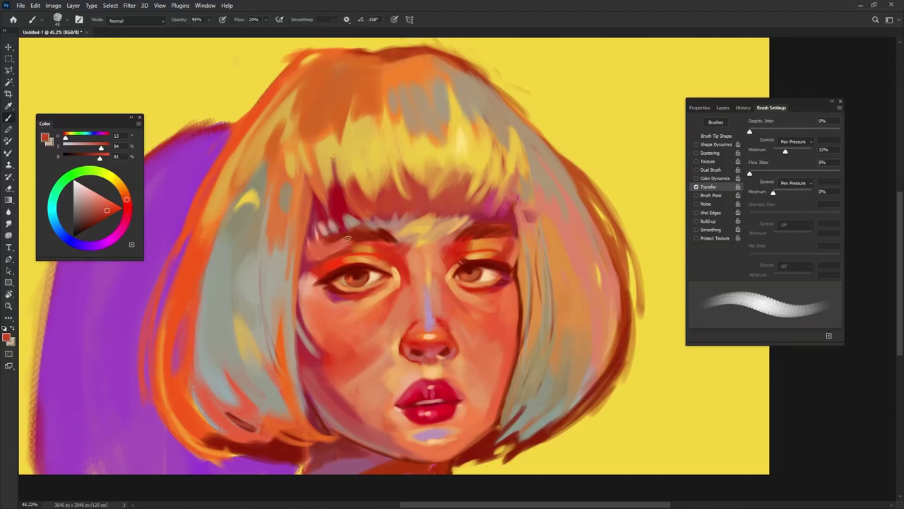
alt+click(363, 236)
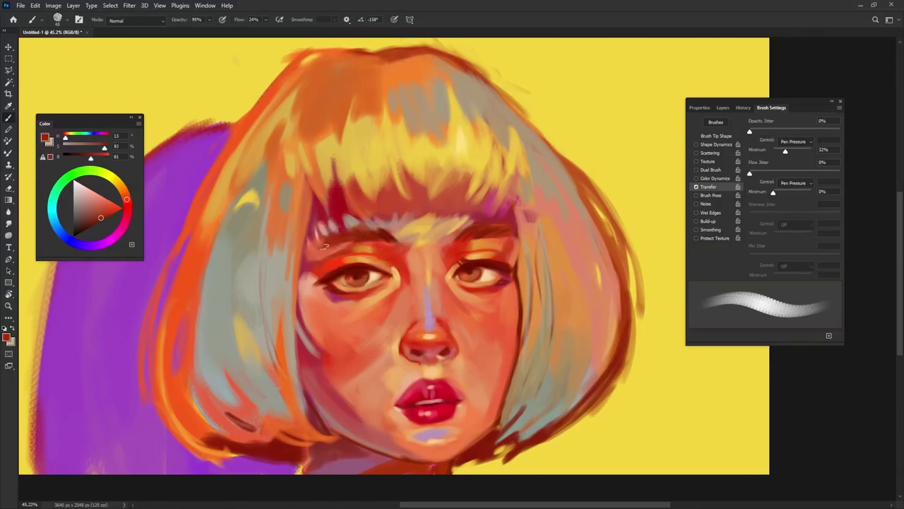
drag(507, 221, 499, 218)
drag(486, 297, 485, 294)
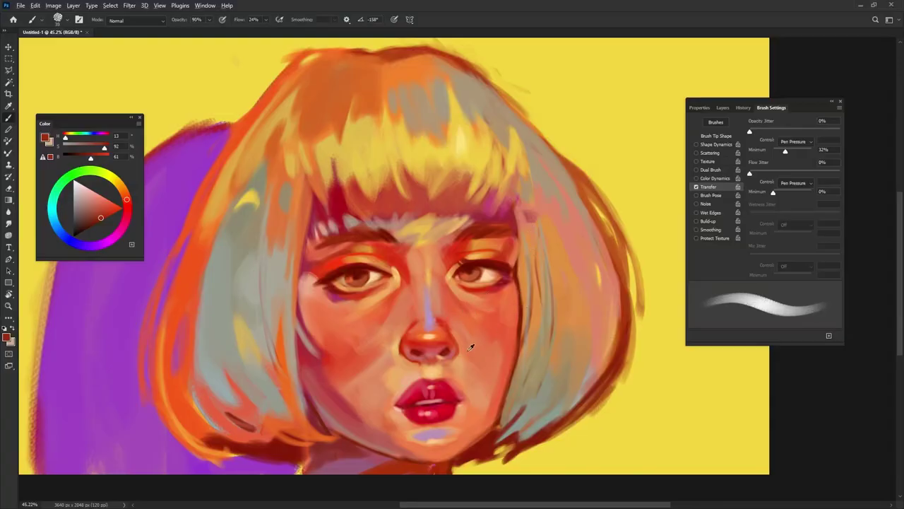
Brighten the irises with orange (H 31, S 71, B 100) at 89% opacity and add near-white highlights to the eyes
alt+click(456, 362)
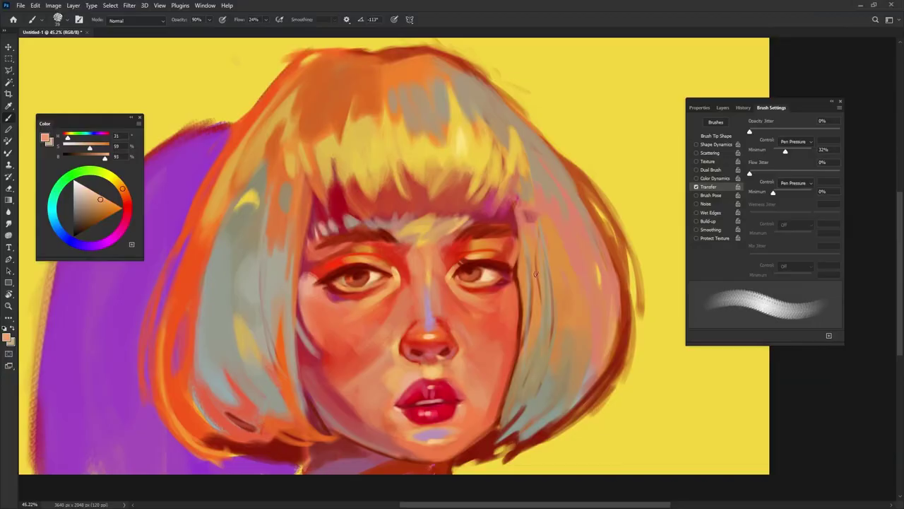
key(8)
key(9)
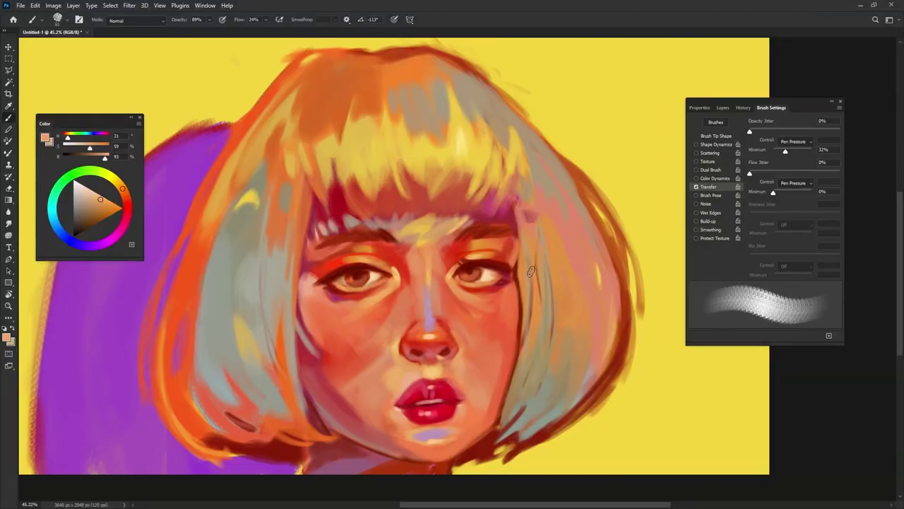
click(85, 186)
click(108, 200)
drag(477, 280, 475, 274)
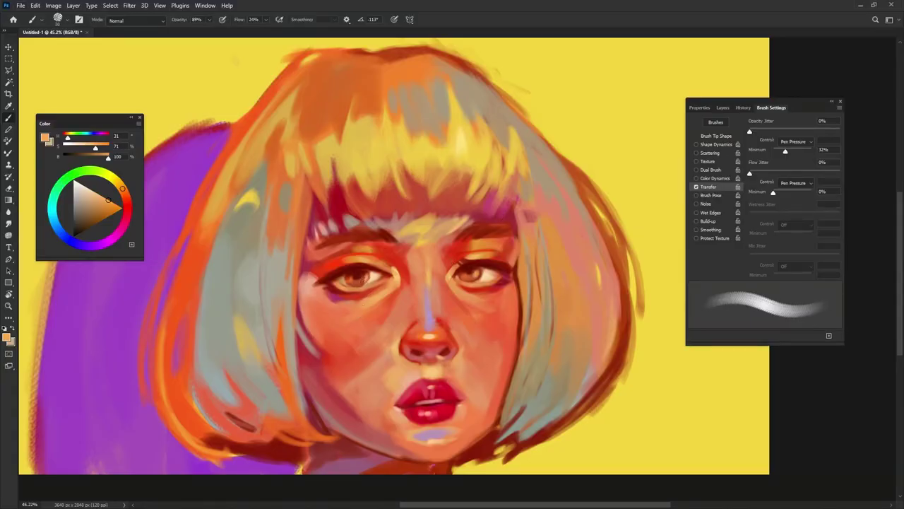
click(76, 183)
drag(370, 246, 412, 237)
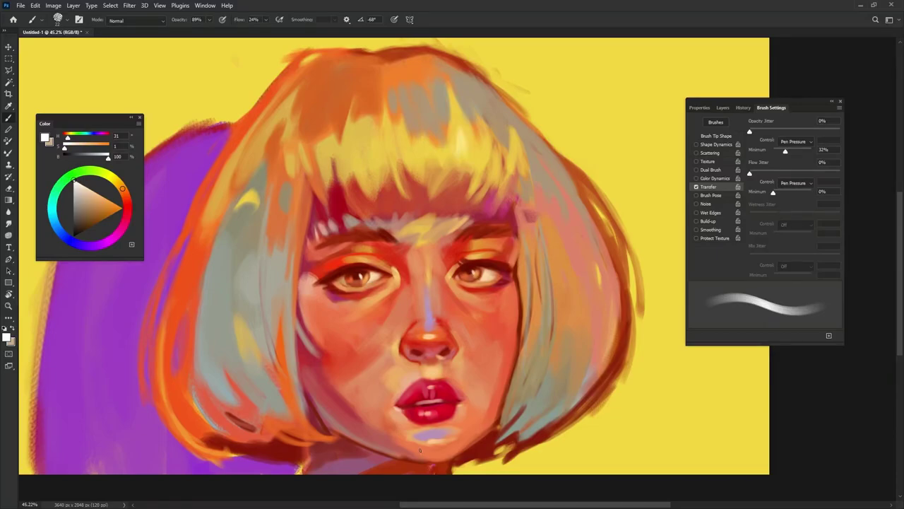
Add sampled mauve strokes (H 312, S 21, B 74) beneath the nose and left nostril, with the brush at -23°
alt+click(431, 365)
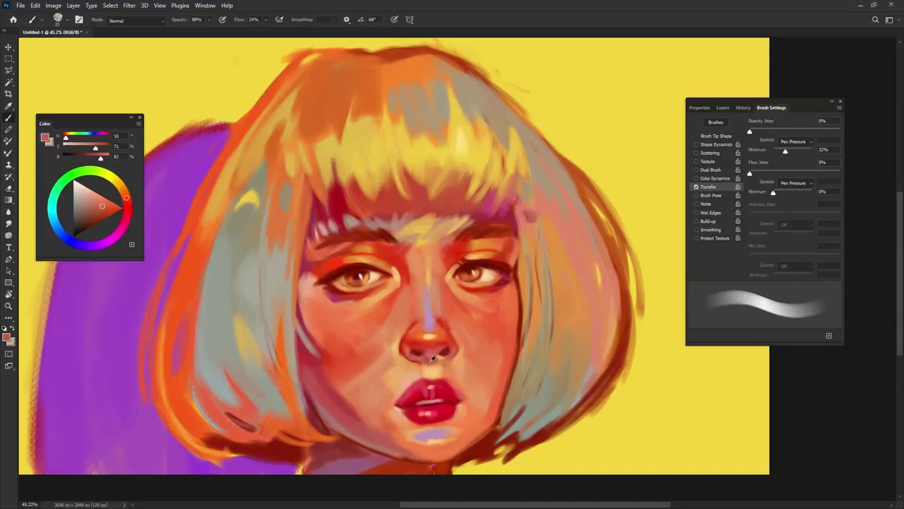
alt+click(433, 427)
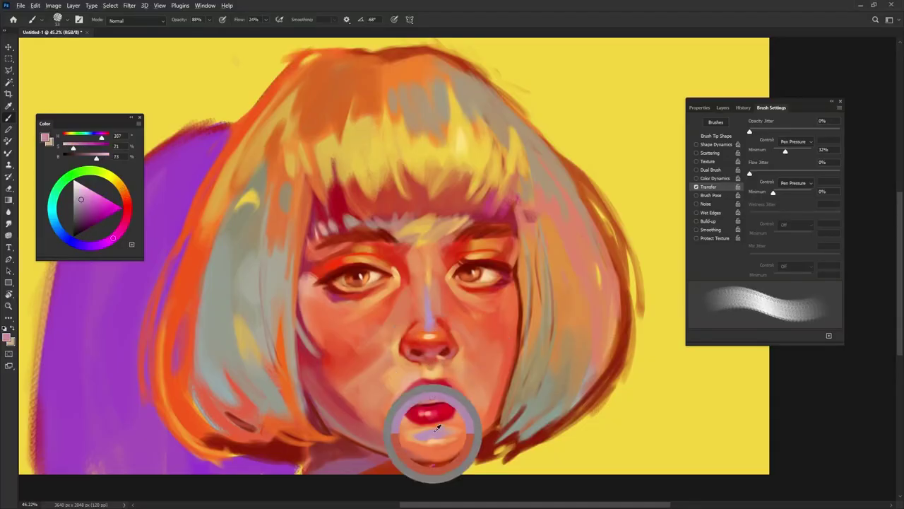
key(shift+Left)
key(shift+Left)
key(shift+Left)
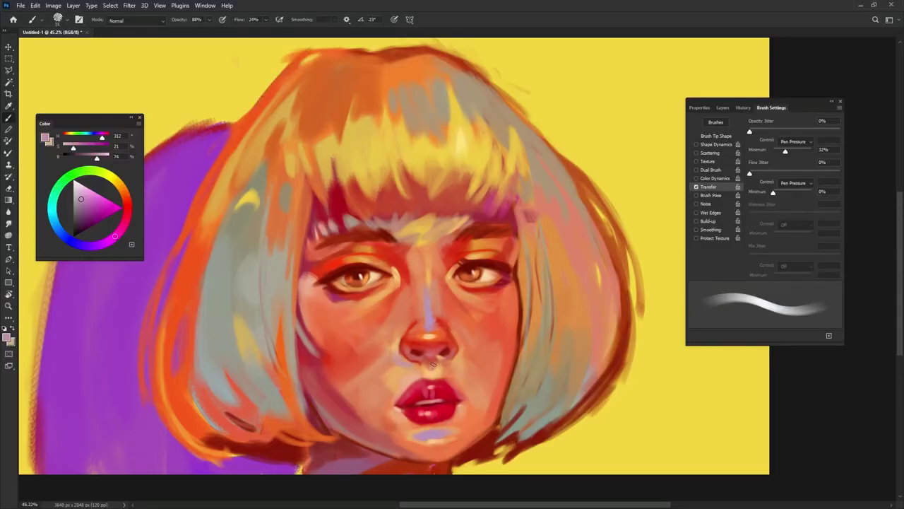
Touch up the right nostril's edge with sampled red (H 10, S 89, B 85), turning the brush to 7°
alt+right_click(464, 356)
alt+click(406, 264)
alt+right_click(455, 349)
key(shift+Left)
key(shift+Left)
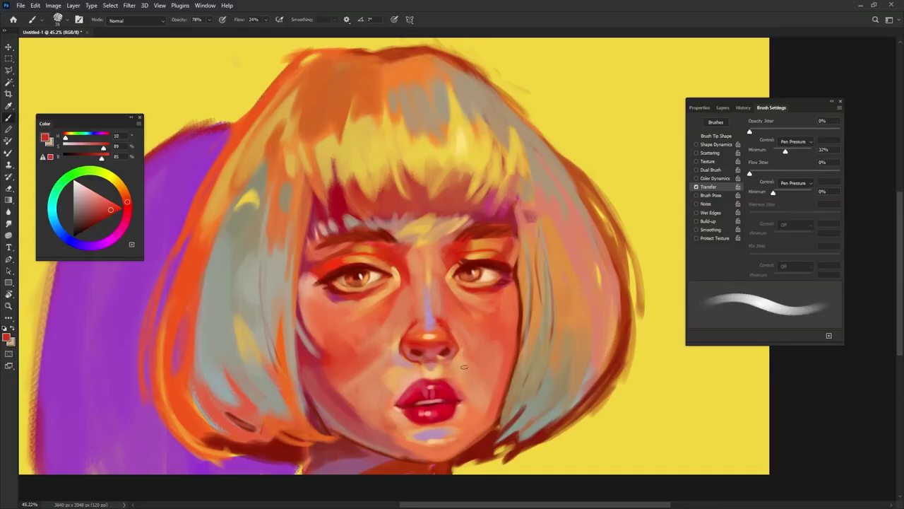
Blend the lower left cheek into the jaw shadow with a larger brush and sampled skin tone (H 13, S 64, B 83)
alt+right_click(428, 384)
alt+click(362, 405)
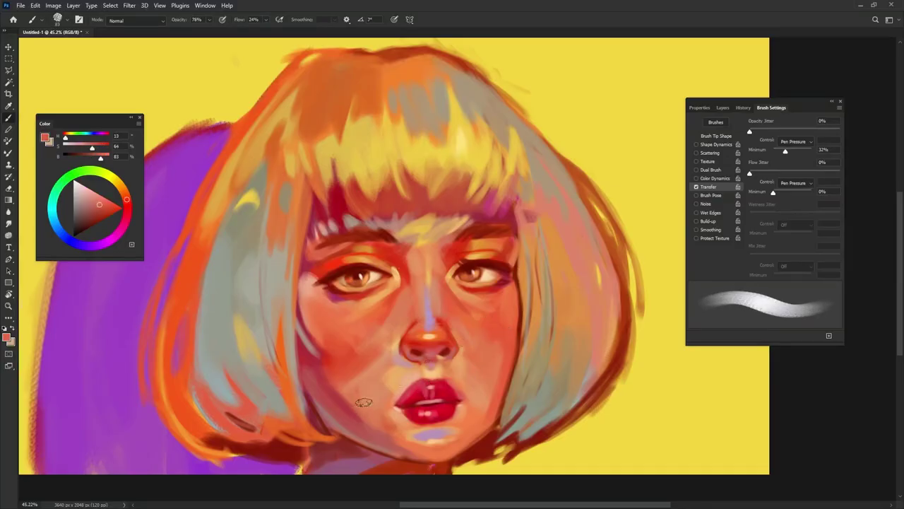
key(shift+Right)
key(shift+Right)
key(shift+Right)
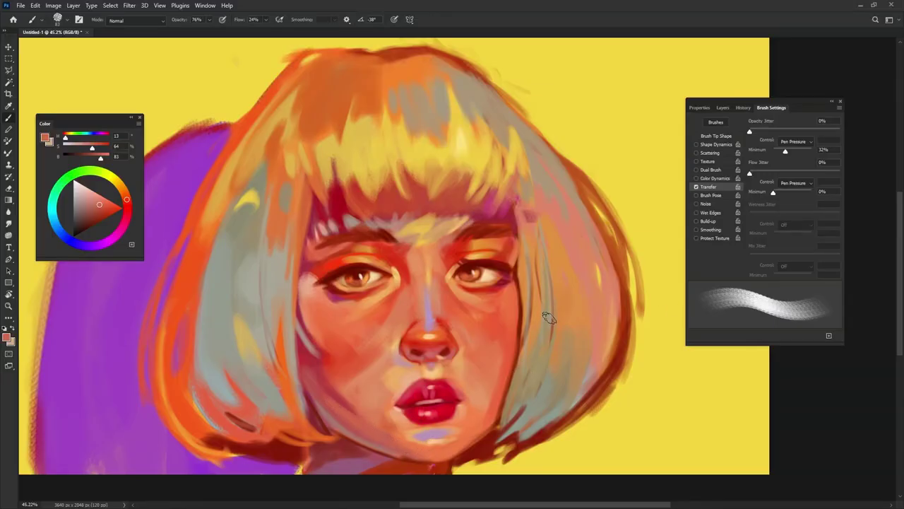
Paint long sampled greyish-tan strands (H 31, S 37, B 68) along the hair's upper right outline
alt+click(460, 61)
mouse_move(510, 76)
mouse_down()
mouse_move(484, 77)
mouse_move(543, 119)
mouse_up()
drag(478, 68, 579, 166)
drag(489, 81, 577, 164)
alt+click(499, 121)
drag(506, 95, 622, 231)
key(shift+Right)
key(shift+Right)
alt+right_click(612, 216)
drag(557, 153, 625, 240)
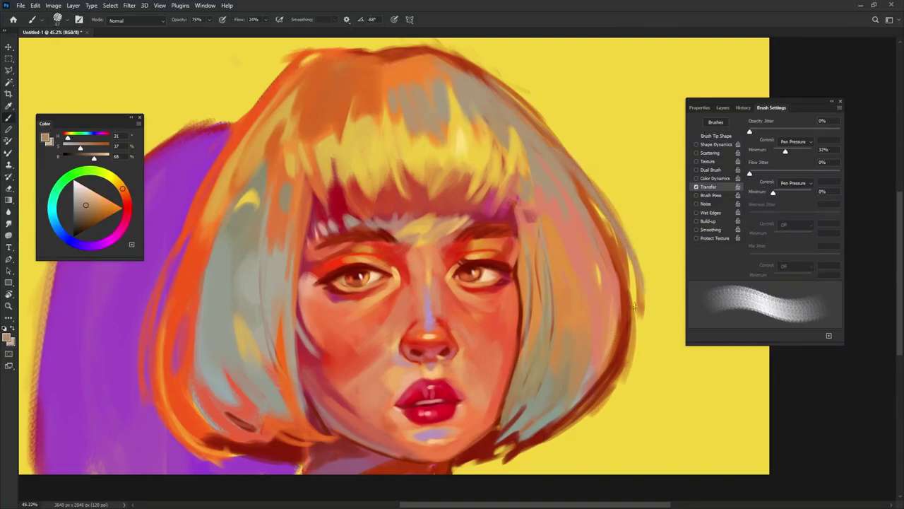
Paint long bright orange strands (H 34, S 95, B 100) at 100% opacity along the hair's left outer edge
alt+click(233, 216)
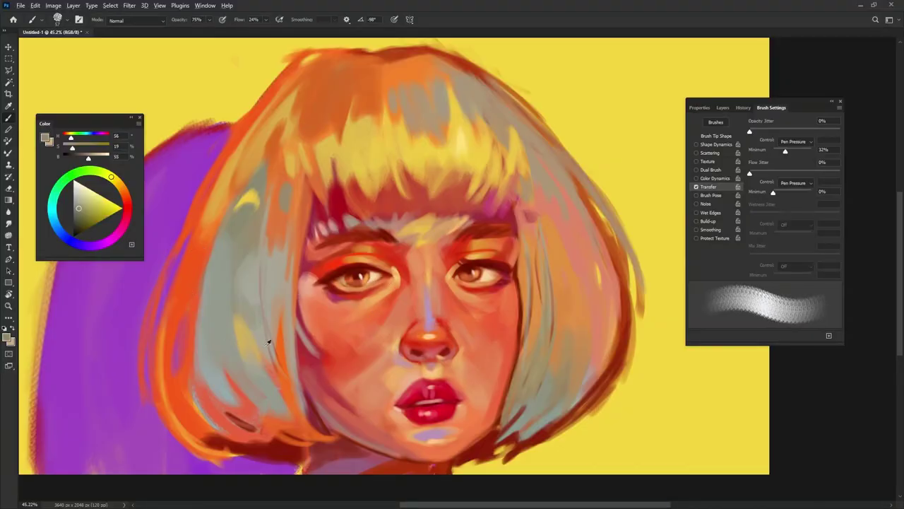
alt+click(202, 406)
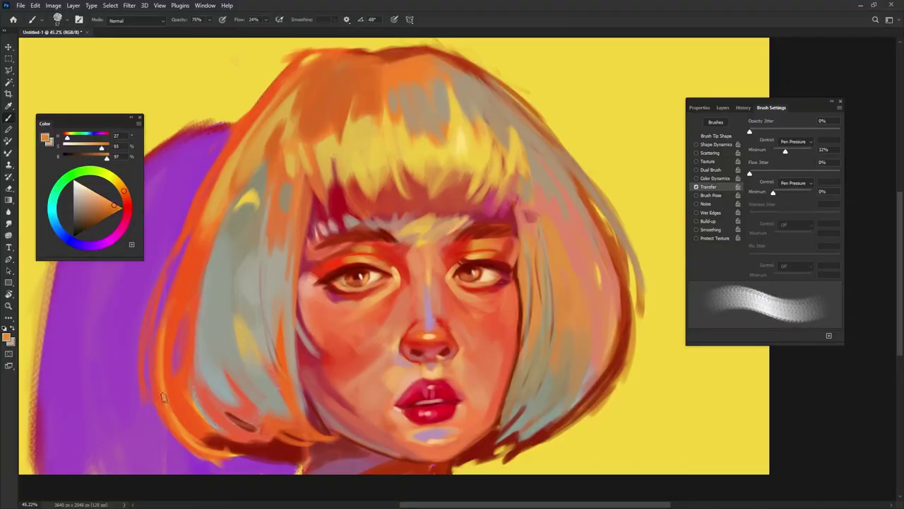
drag(166, 352, 170, 316)
click(119, 207)
drag(125, 190, 124, 185)
drag(209, 28, 305, 21)
drag(156, 387, 157, 346)
key(shift+Right)
key(shift+Right)
drag(156, 390, 161, 321)
drag(159, 357, 194, 237)
drag(160, 277, 210, 185)
drag(150, 329, 212, 180)
drag(188, 212, 149, 342)
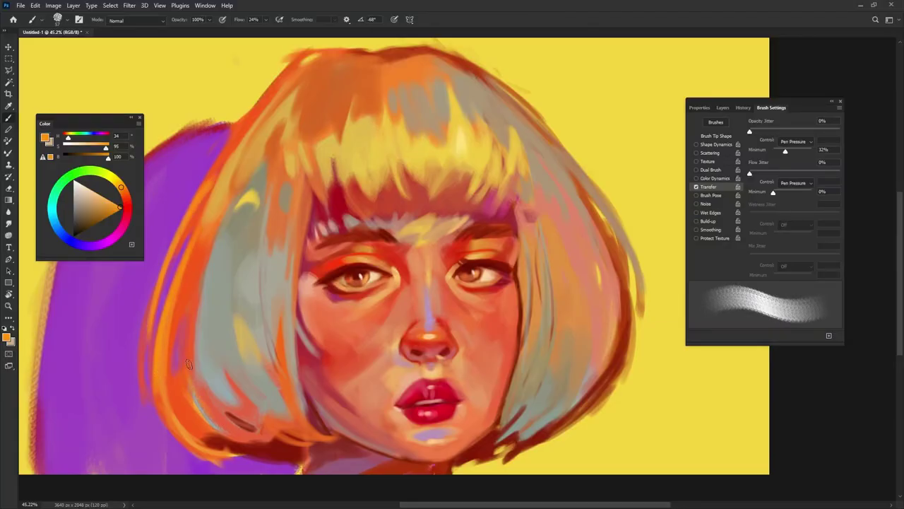
Paint a short strand inside the lower left curve of the hair and sample its muted pink at 51% saturation and 80% brightness
alt+click(110, 355)
drag(207, 417, 195, 387)
alt+click(200, 391)
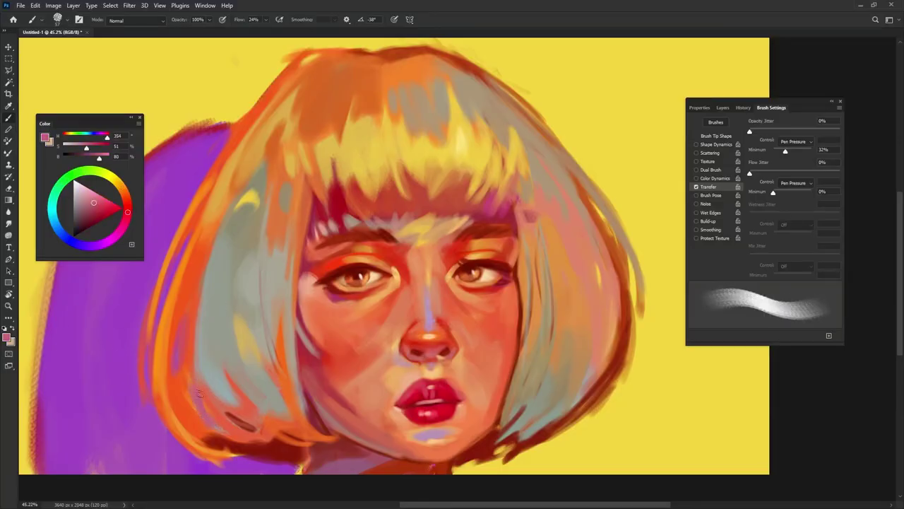
Deepen the shadow under the left hair tips with sampled dark red, sampling the neighbouring pink, orange-red (H 18, S 90, B 96) and purple for the edge
alt+click(272, 446)
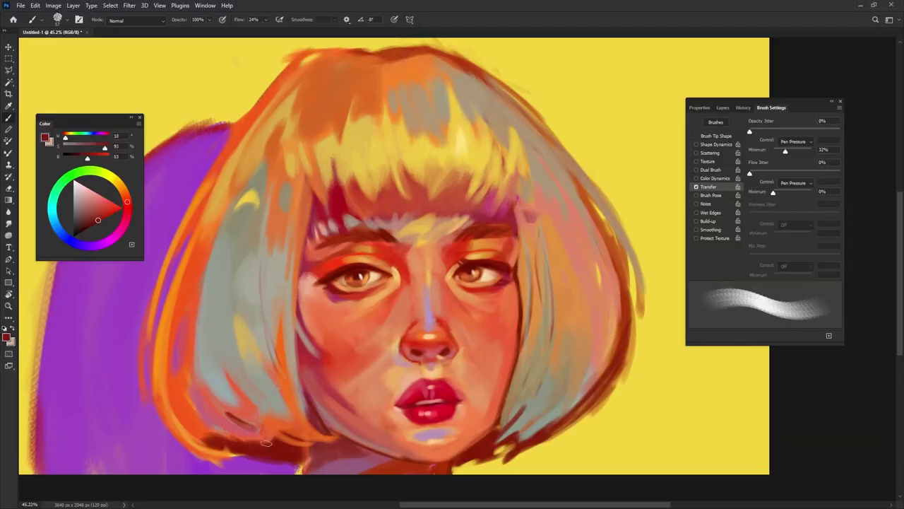
alt+click(274, 443)
drag(216, 448, 285, 460)
alt+click(202, 426)
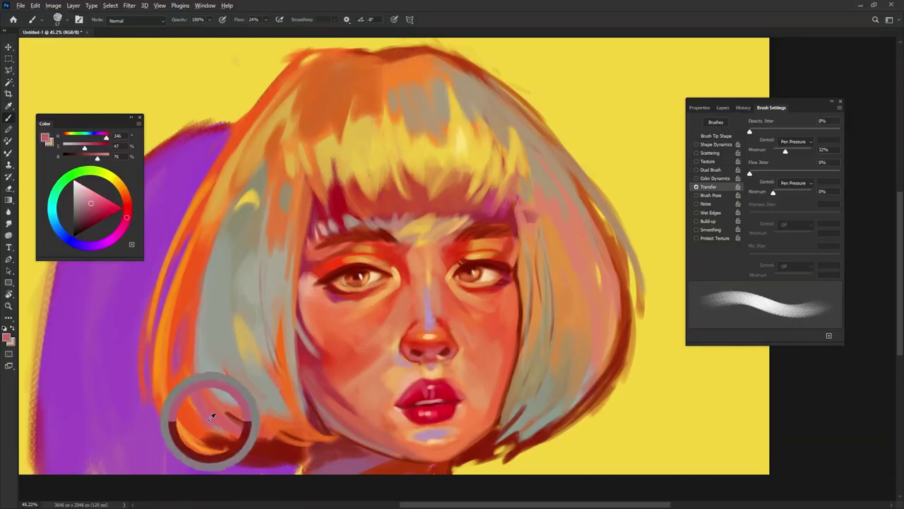
alt+click(185, 413)
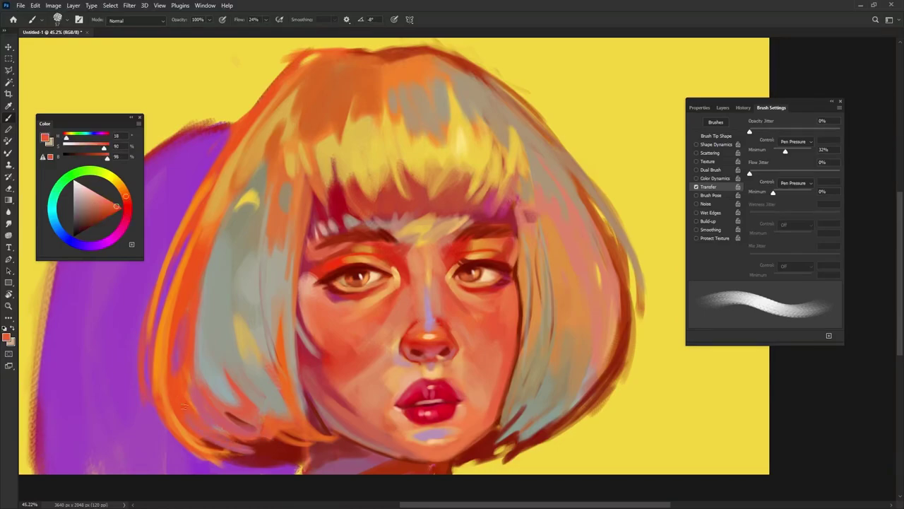
alt+click(251, 456)
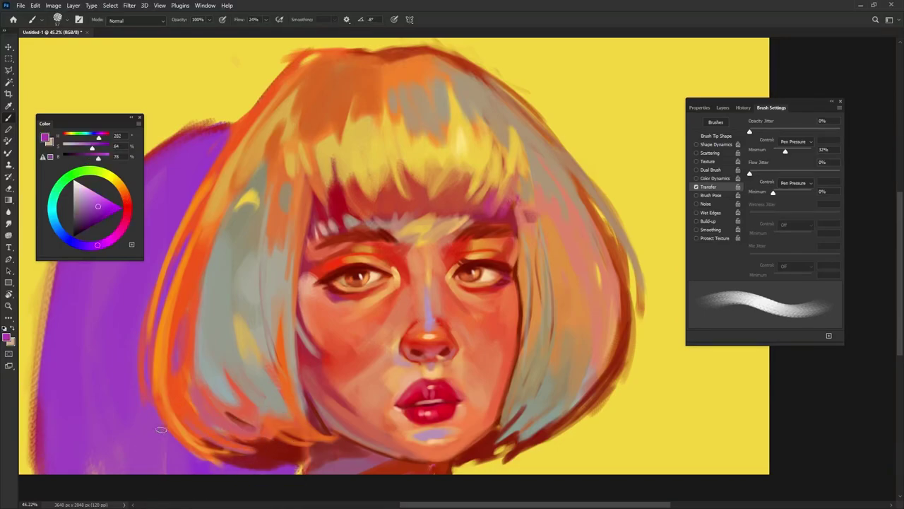
Paint the shadows beneath the right and left hair tips with sampled dark red (H 9, S 95, B 52), turning the brush to 22°
alt+click(477, 453)
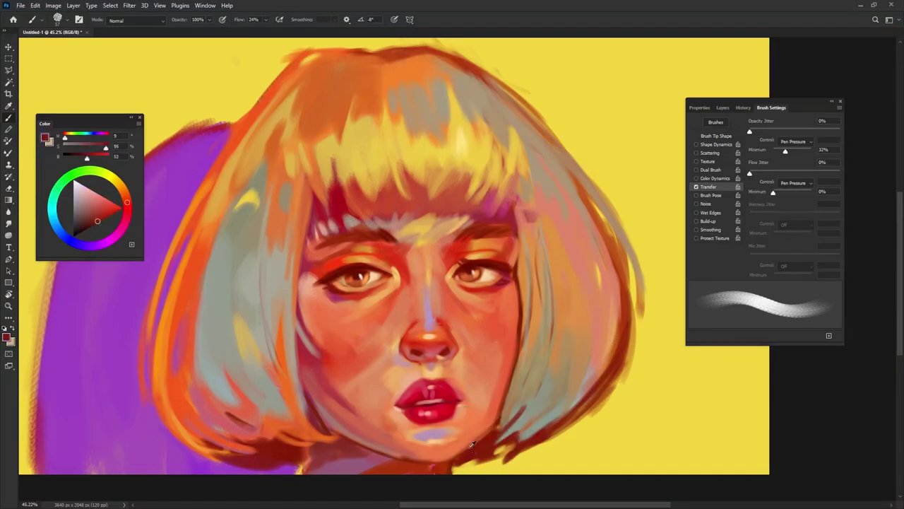
scroll(535, 389, down, 1)
key(Left)
key(Left)
key(Left)
key(Left)
key(Left)
key(Left)
key(Left)
key(Left)
key(Left)
key(Left)
key(Left)
key(Left)
key(Left)
key(Left)
key(Left)
key(Left)
key(Left)
key(Left)
key(Left)
key(Left)
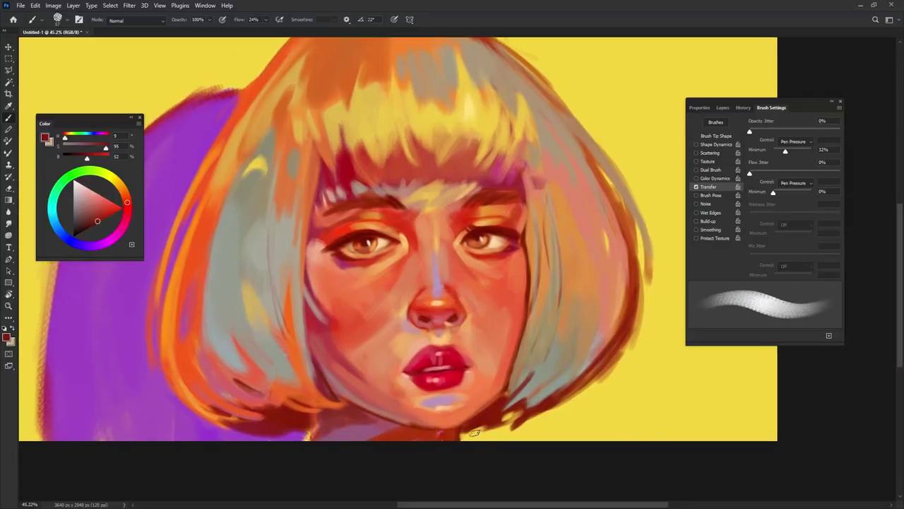
drag(495, 416, 450, 442)
drag(247, 423, 273, 429)
Turn the brush to -8° and sample a muted mauve (H 329, S 38, B 59) and a crimson (H 347, S 80, B 67) for painting
alt+click(215, 437)
key(shift+Right)
key(shift+Right)
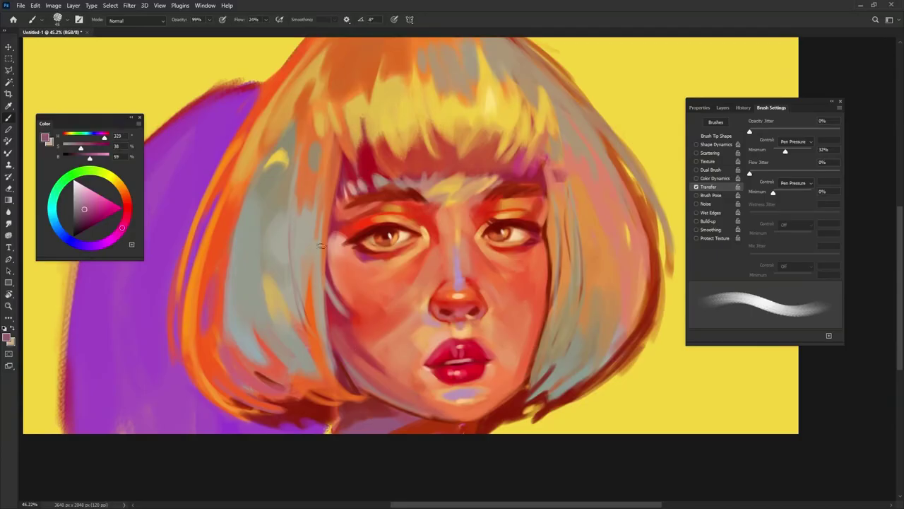
alt+click(237, 87)
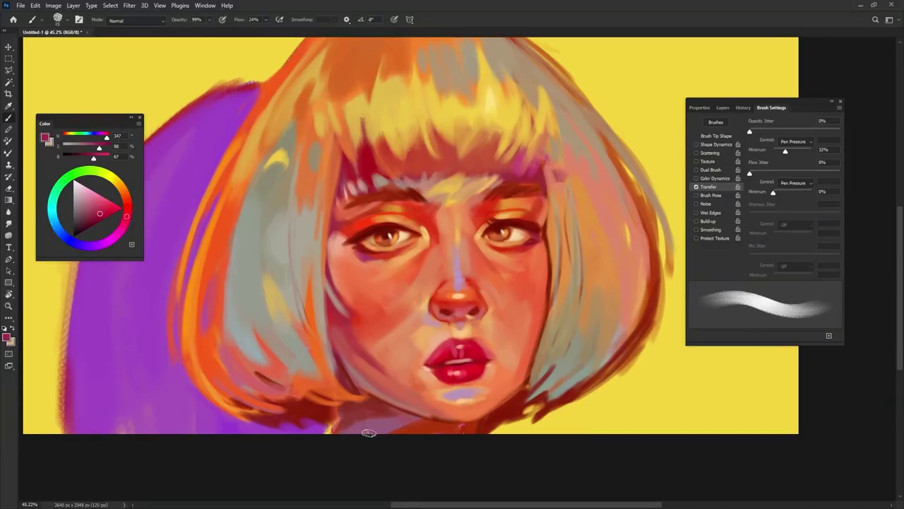